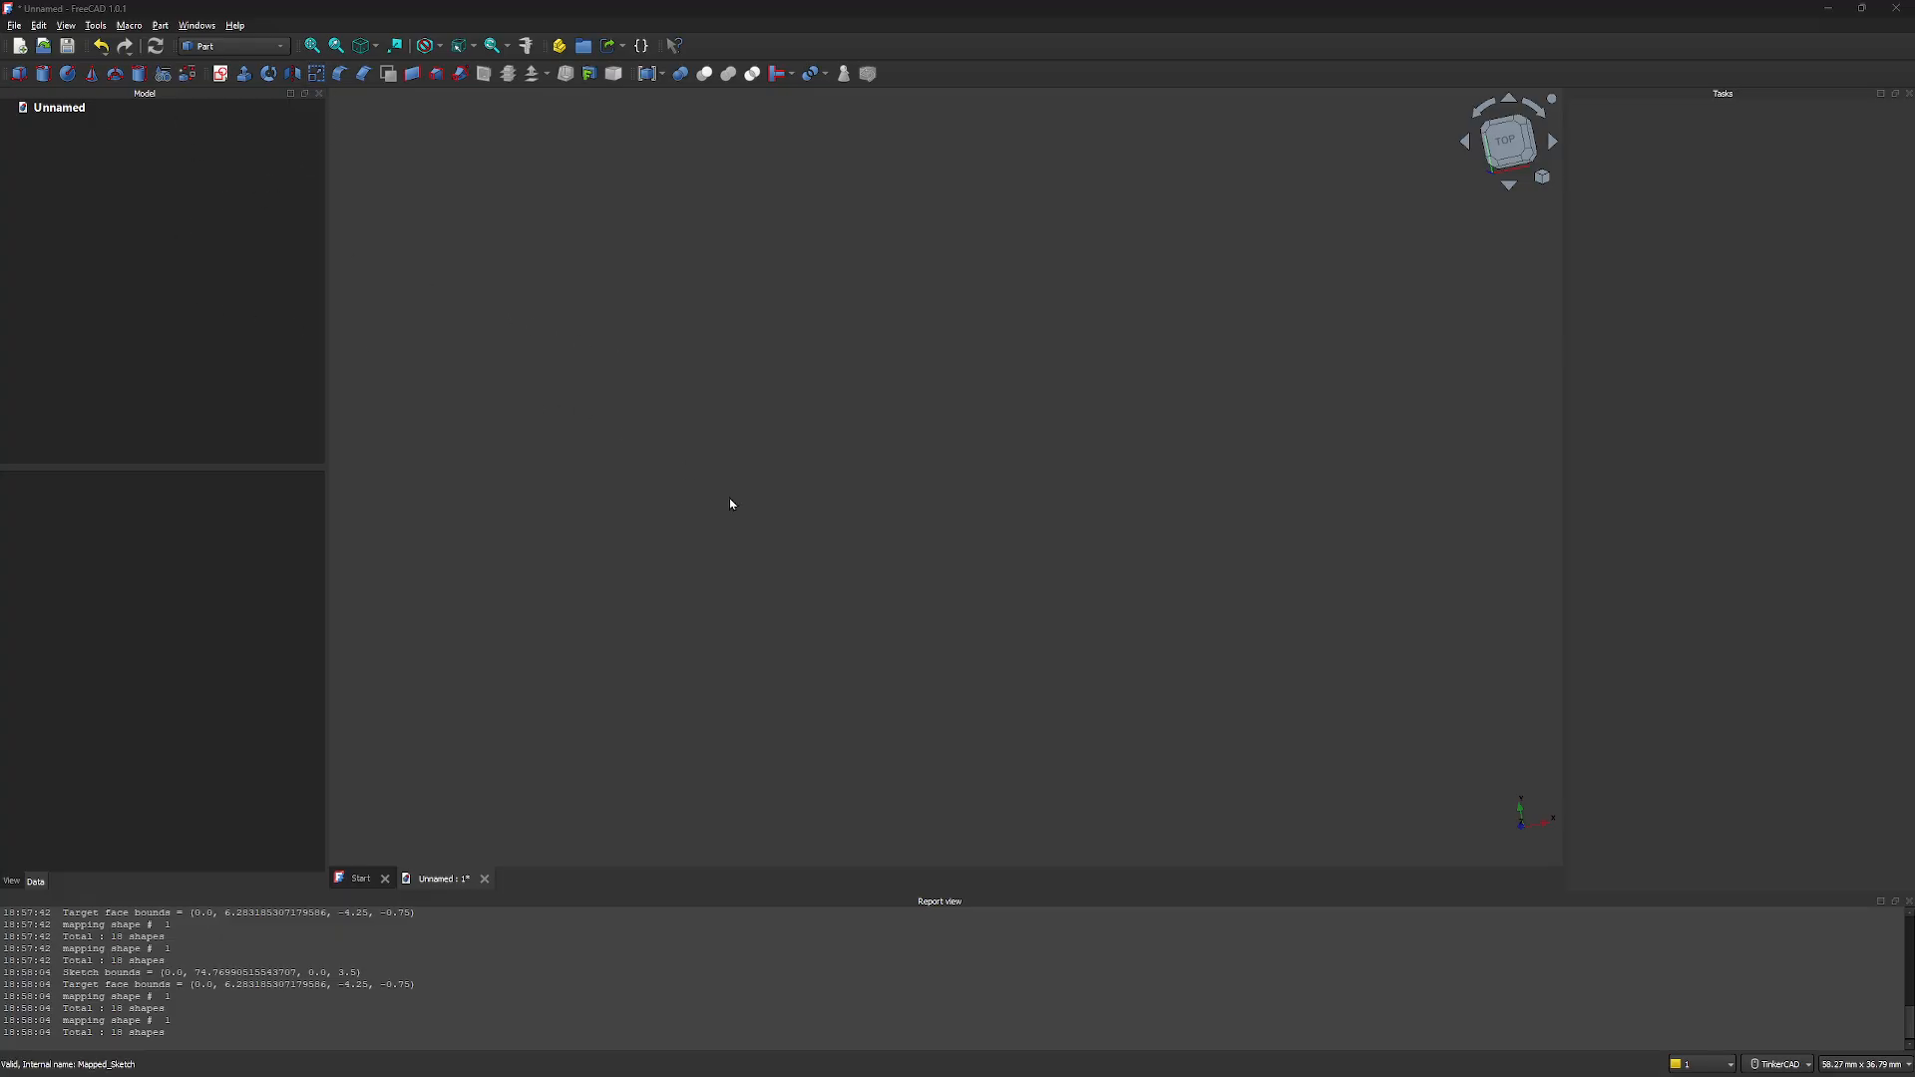
Start a new sketch on the XY plane from the Part workbench
{"action": "left_click", "coordinate": [249, 47]}
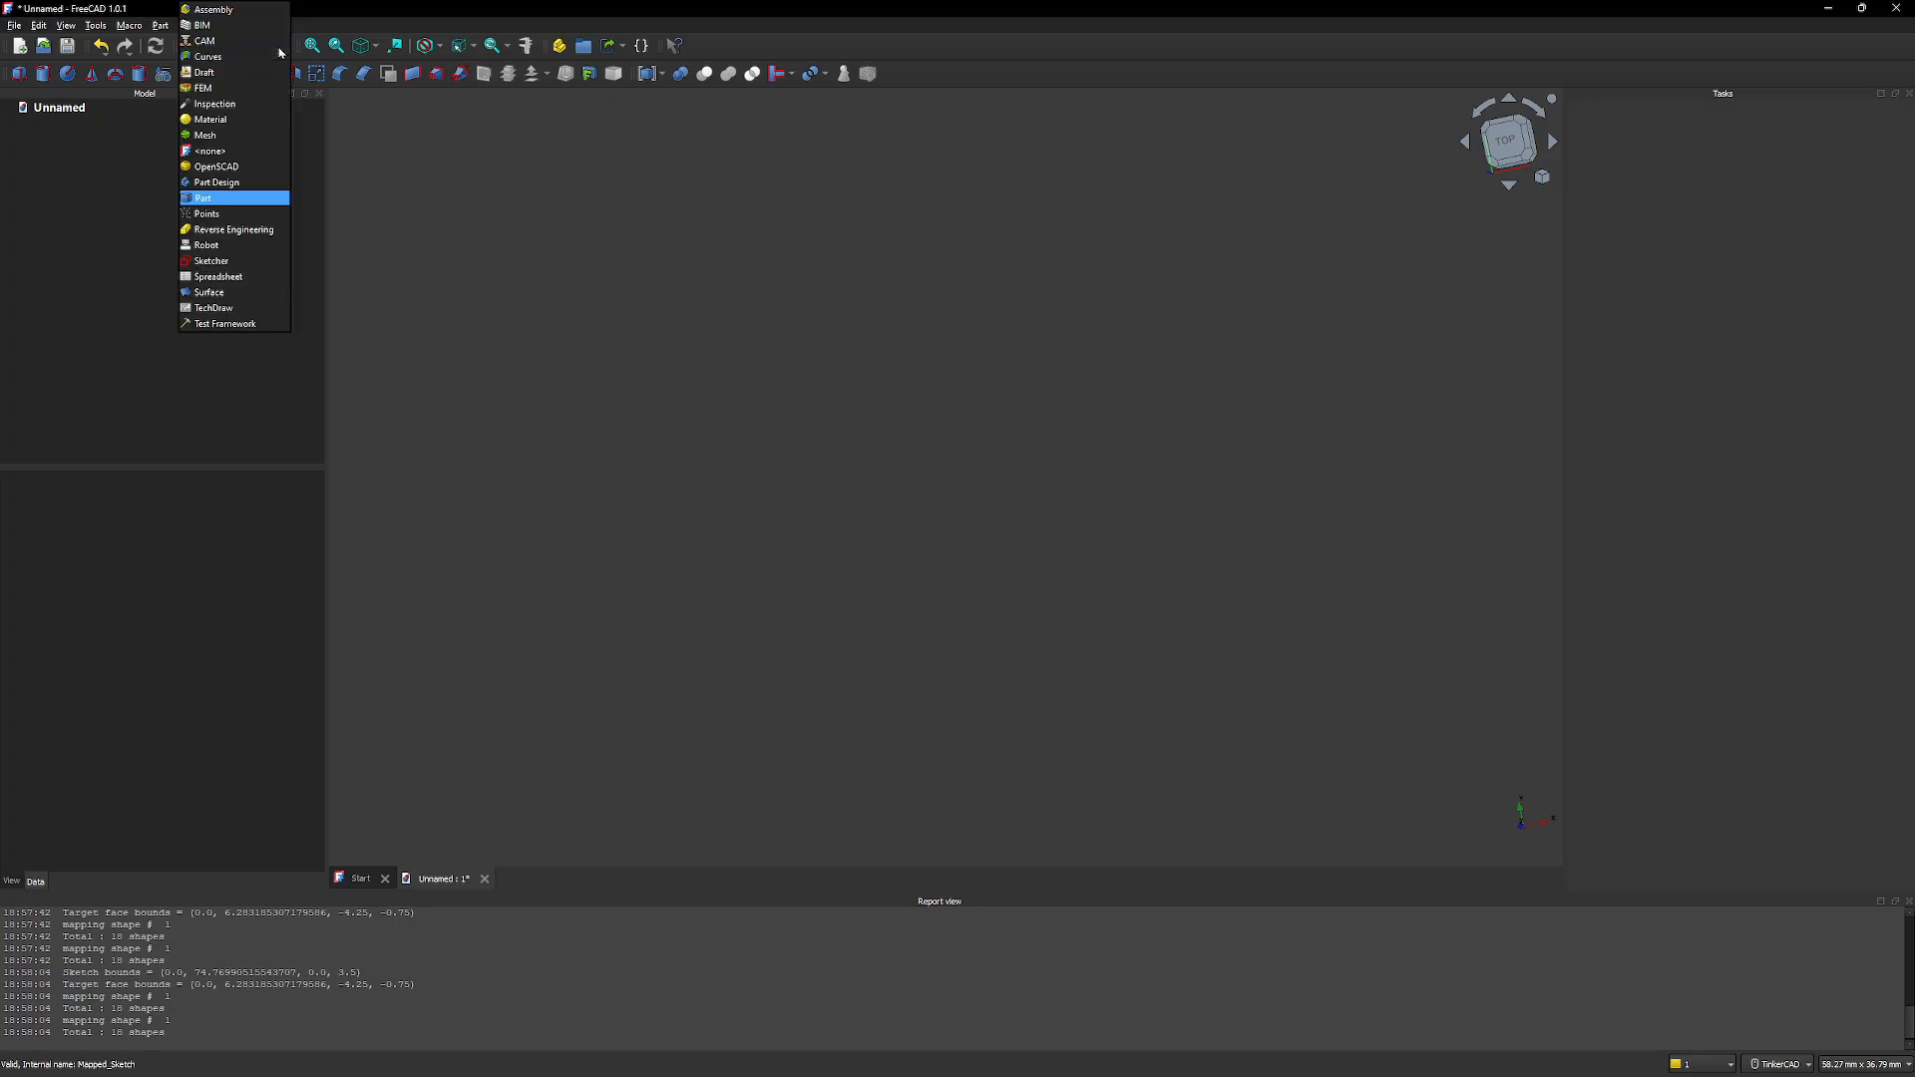
{"action": "left_click", "coordinate": [265, 199]}
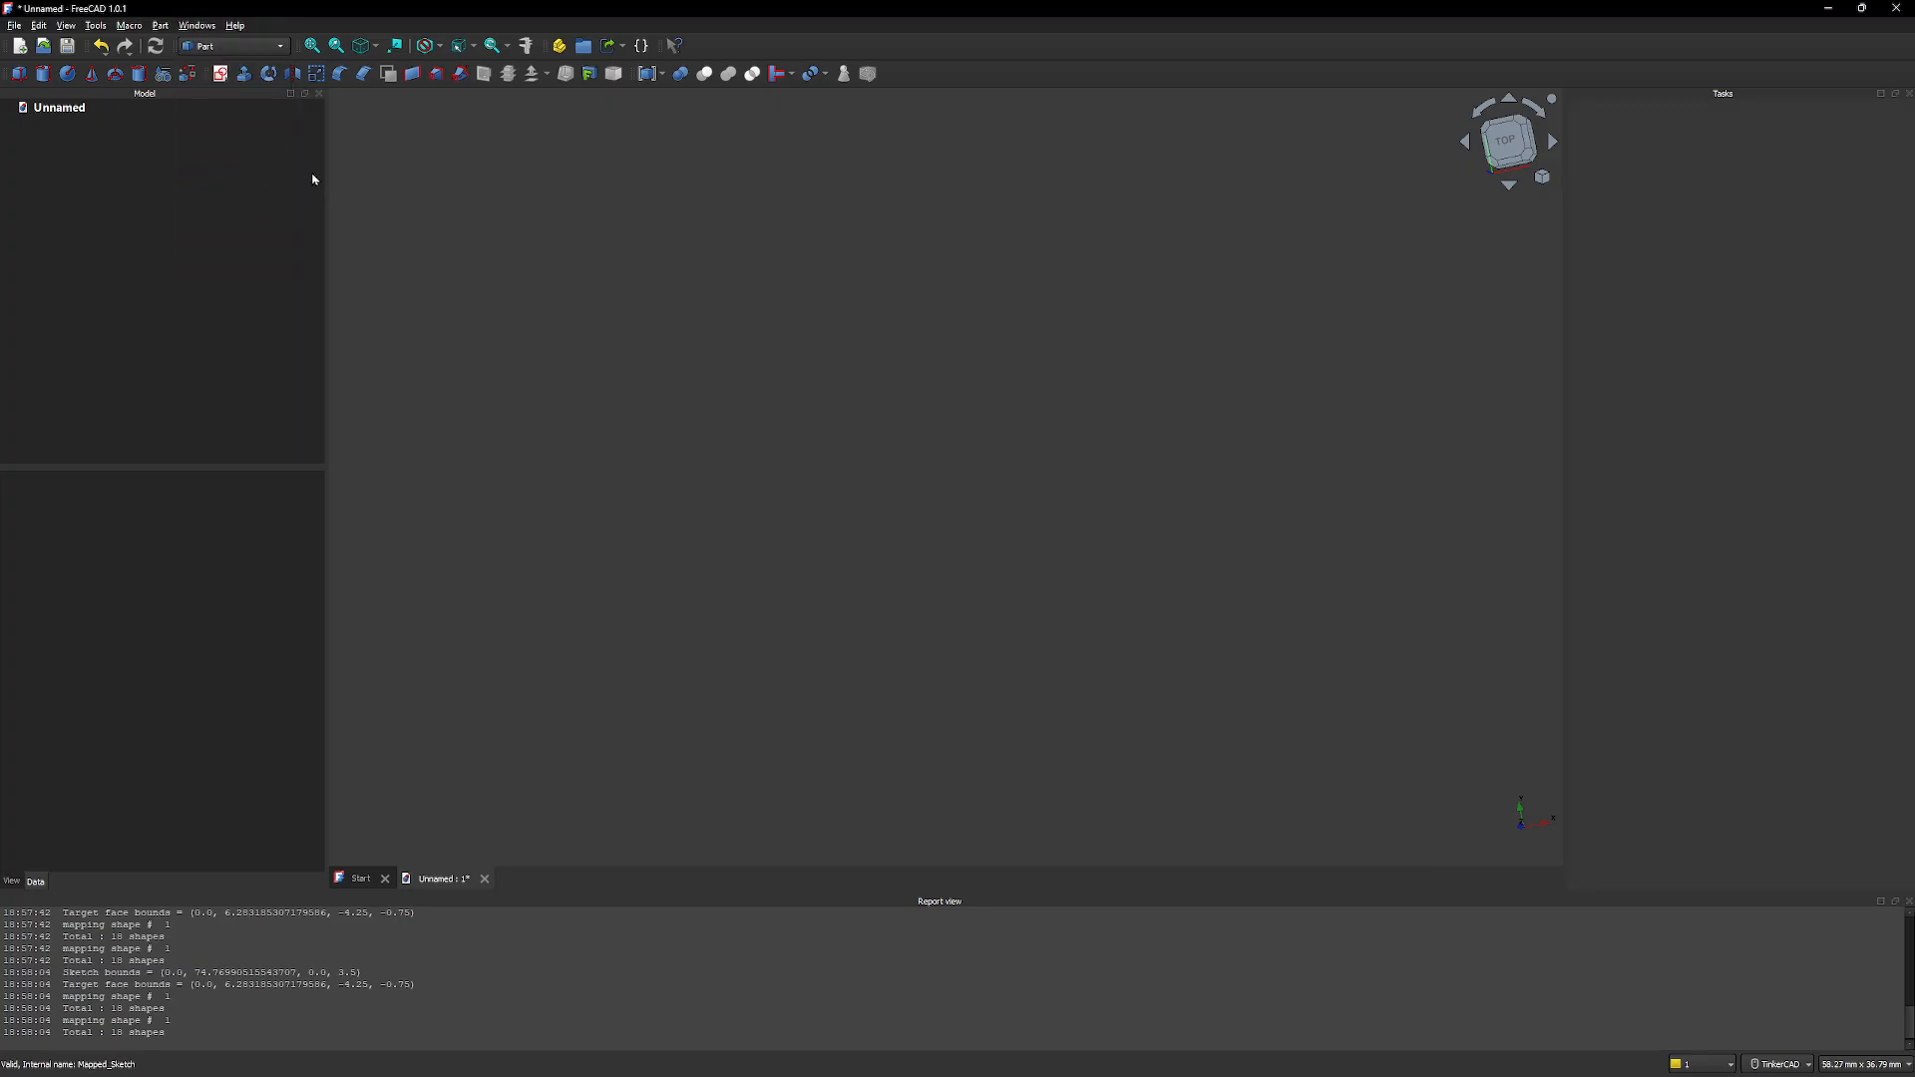
{"action": "left_click", "coordinate": [221, 74]}
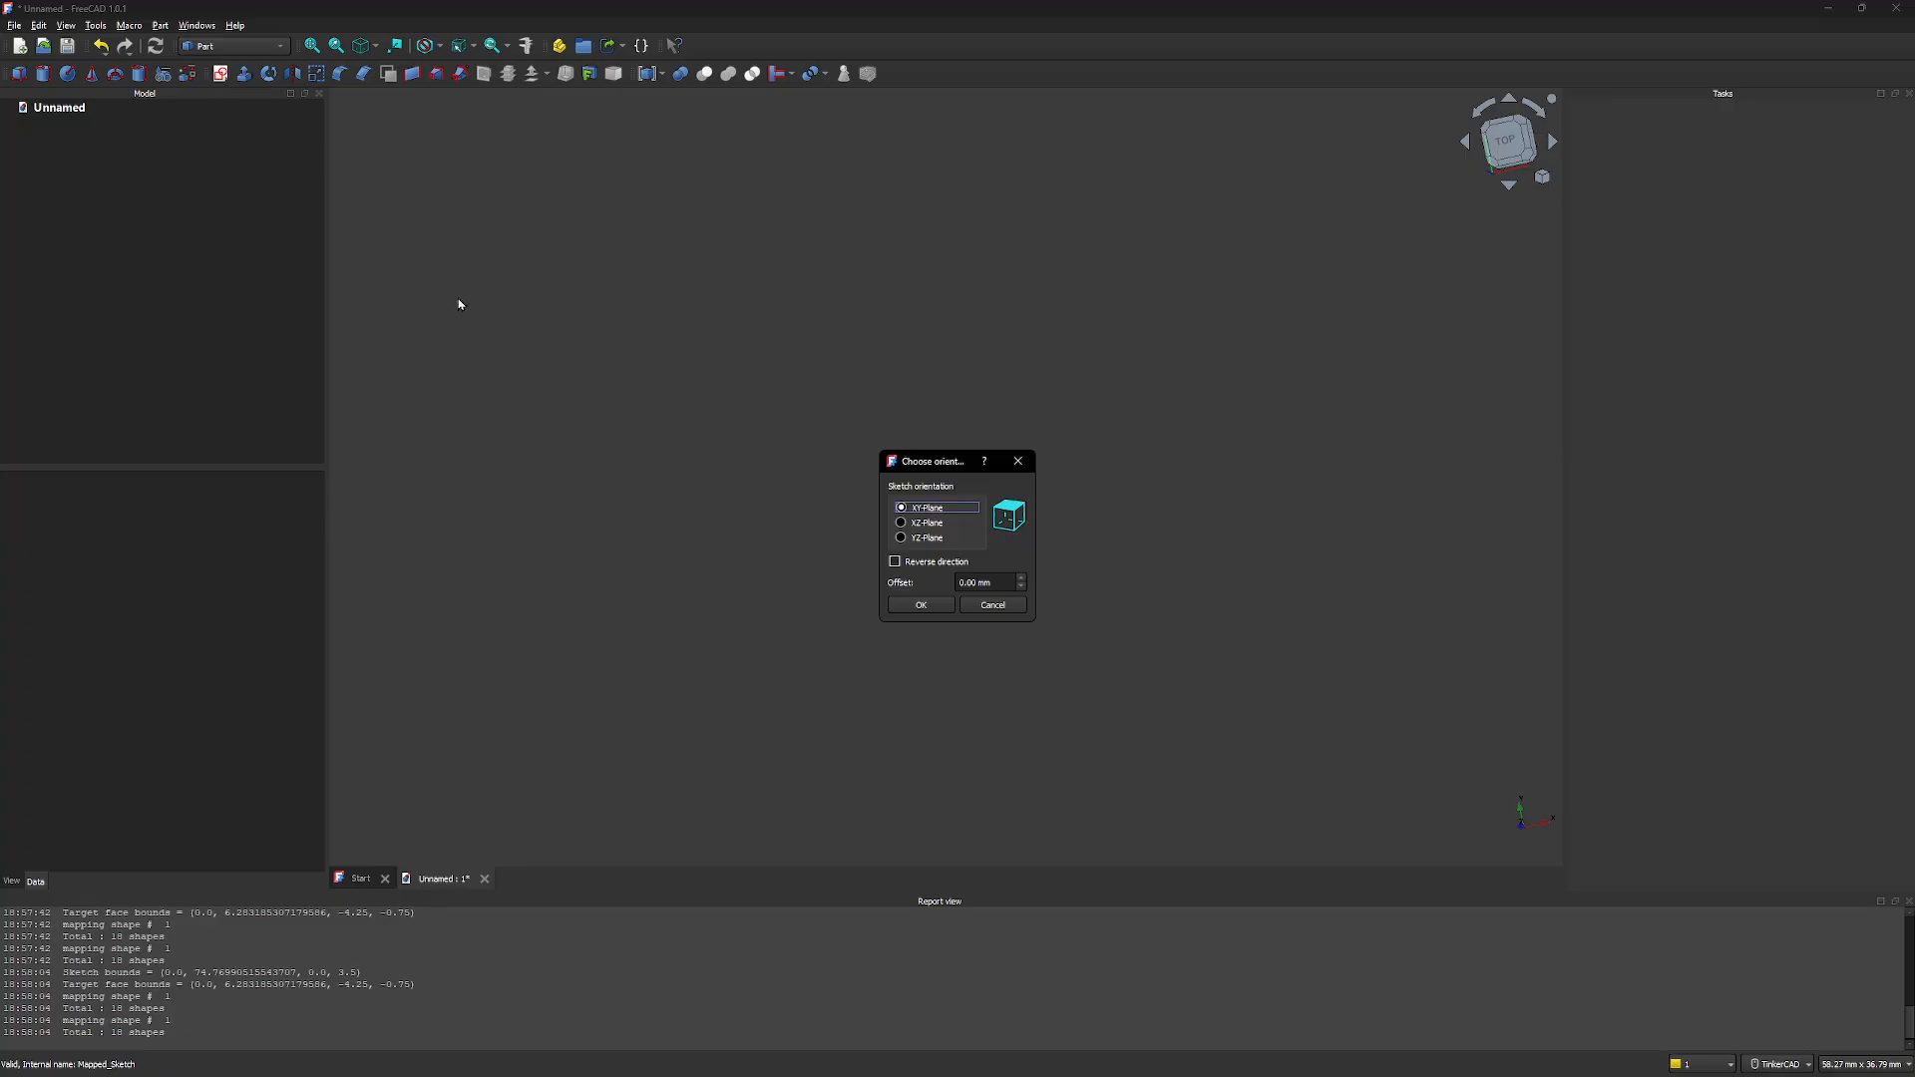
{"action": "left_click", "coordinate": [920, 605]}
{"action": "middle_click_drag", "start_coordinate": [844, 328], "coordinate": [894, 705]}
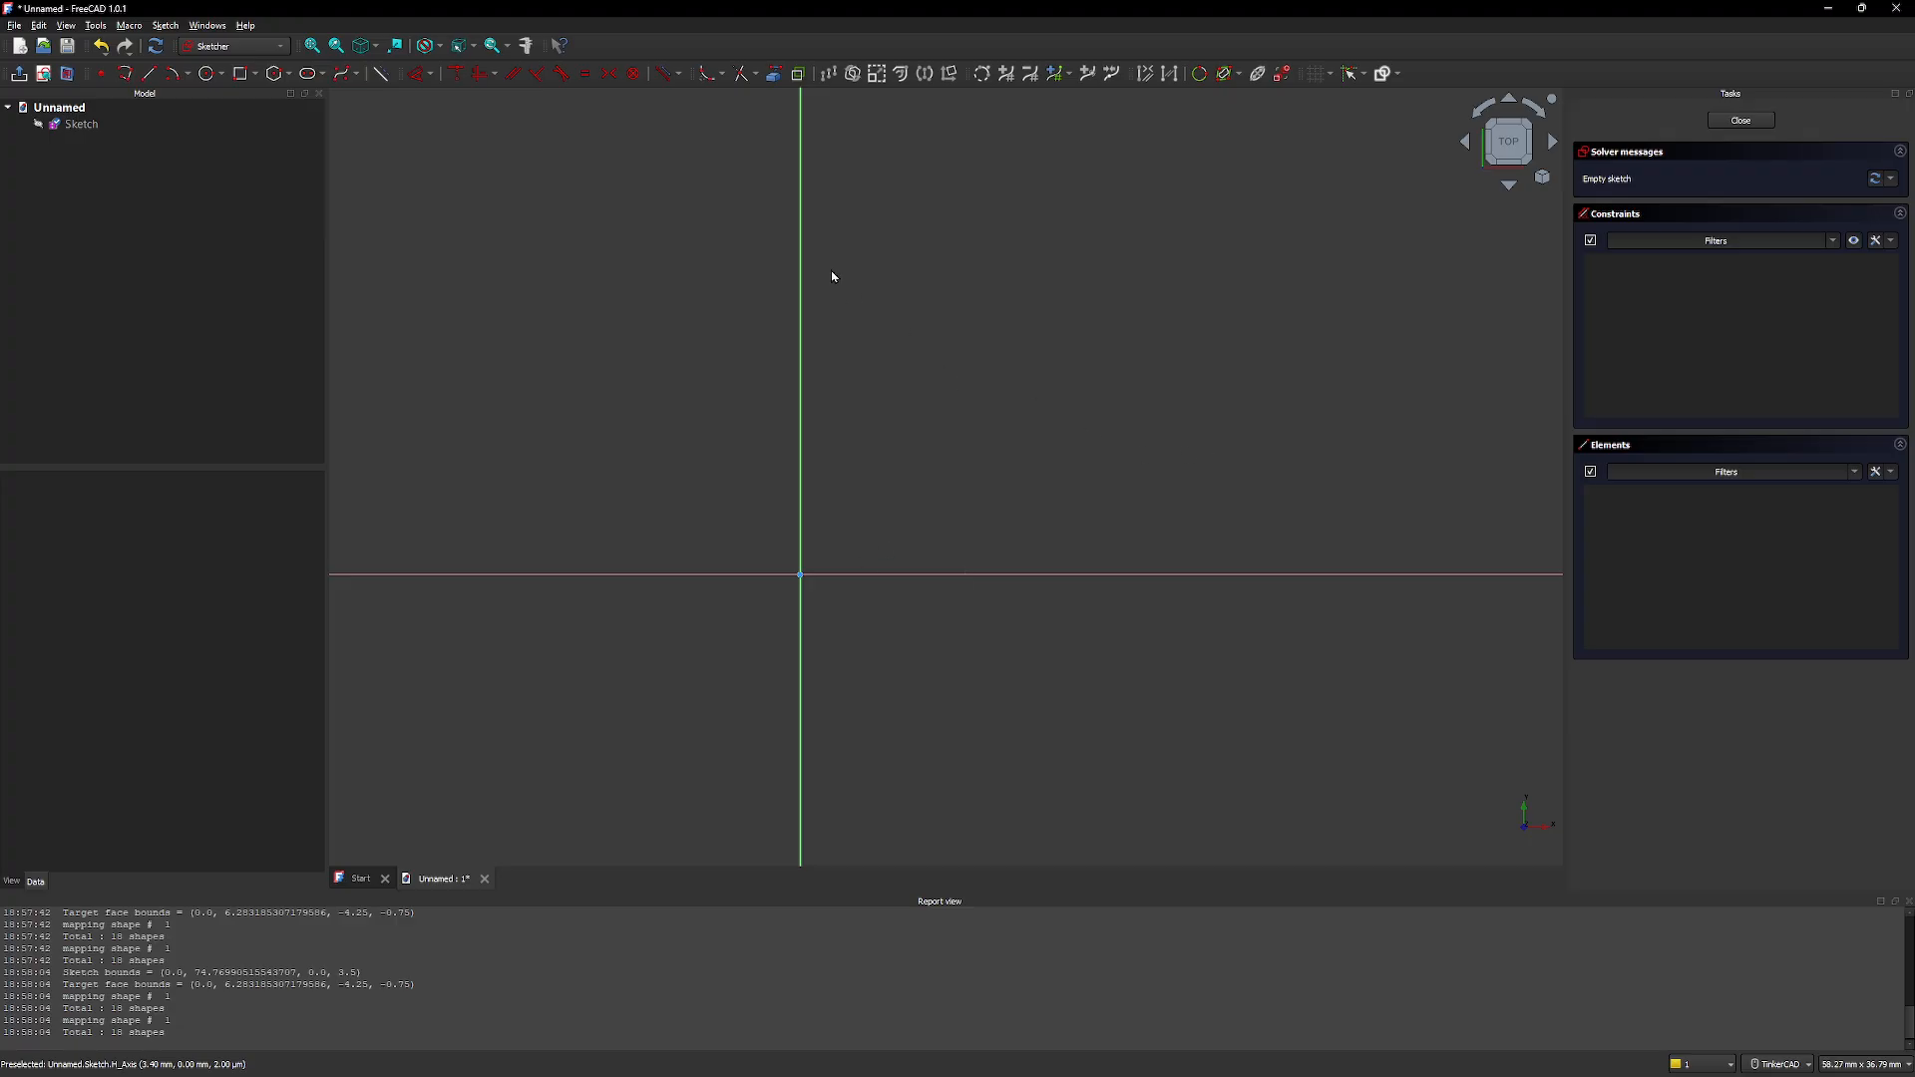
Sketch a circle centred on the origin with a diameter of 19.8 mm
{"action": "left_click", "coordinate": [209, 74]}
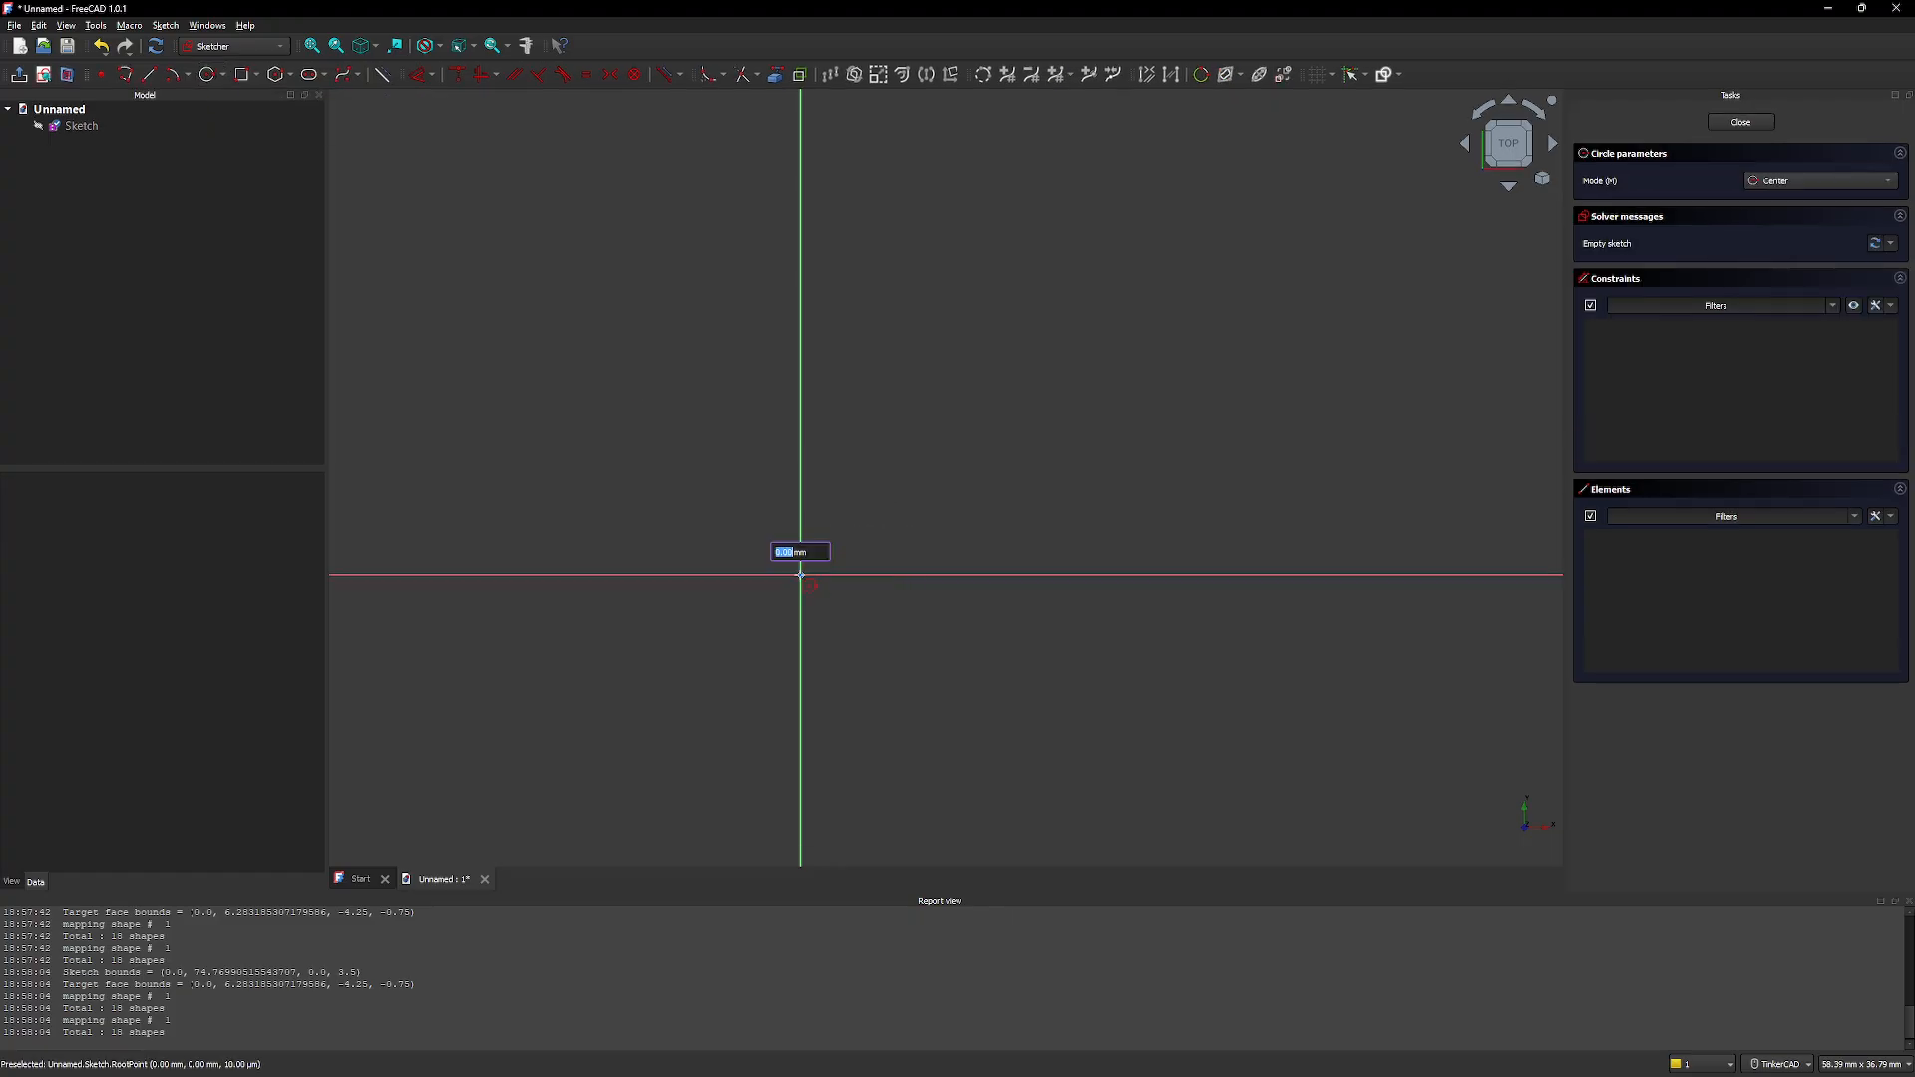
{"action": "left_click", "coordinate": [800, 576]}
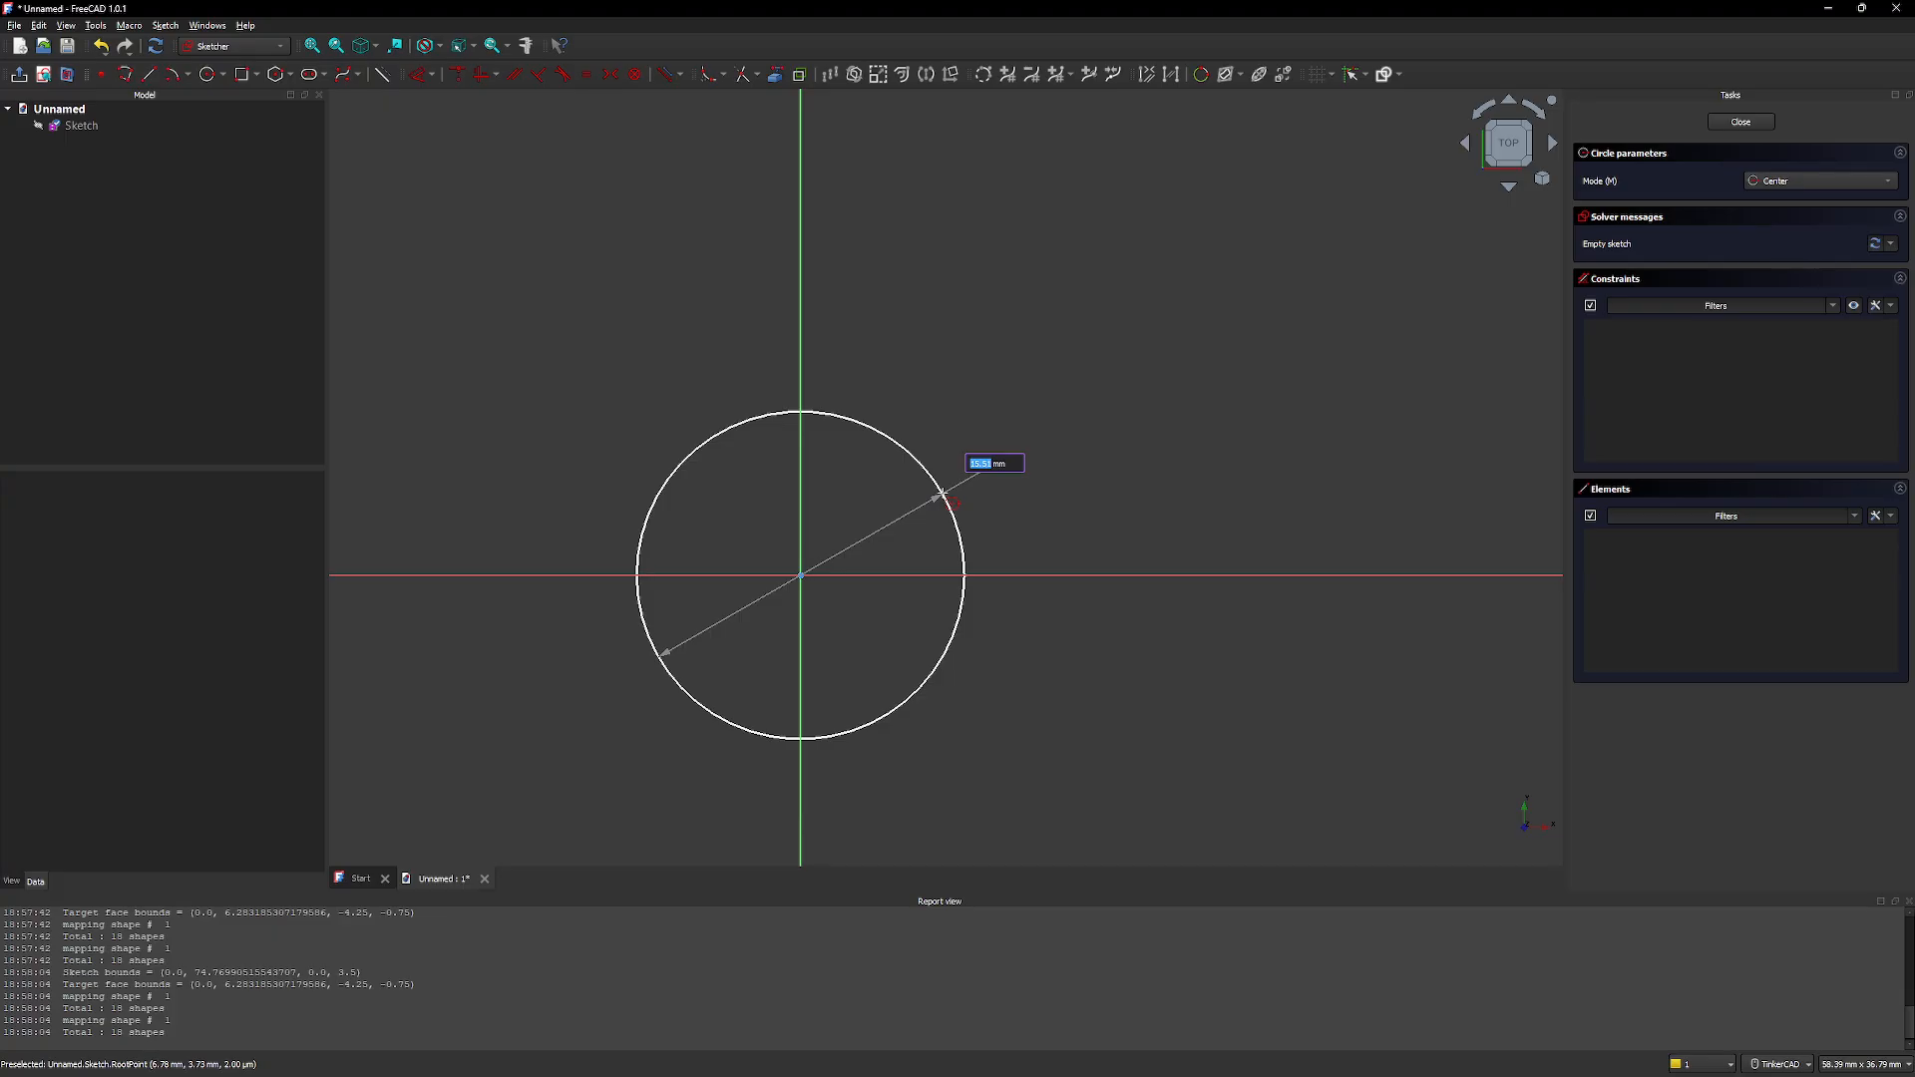
{"action": "type", "text": "19.8"}
{"action": "key", "text": "Return"}
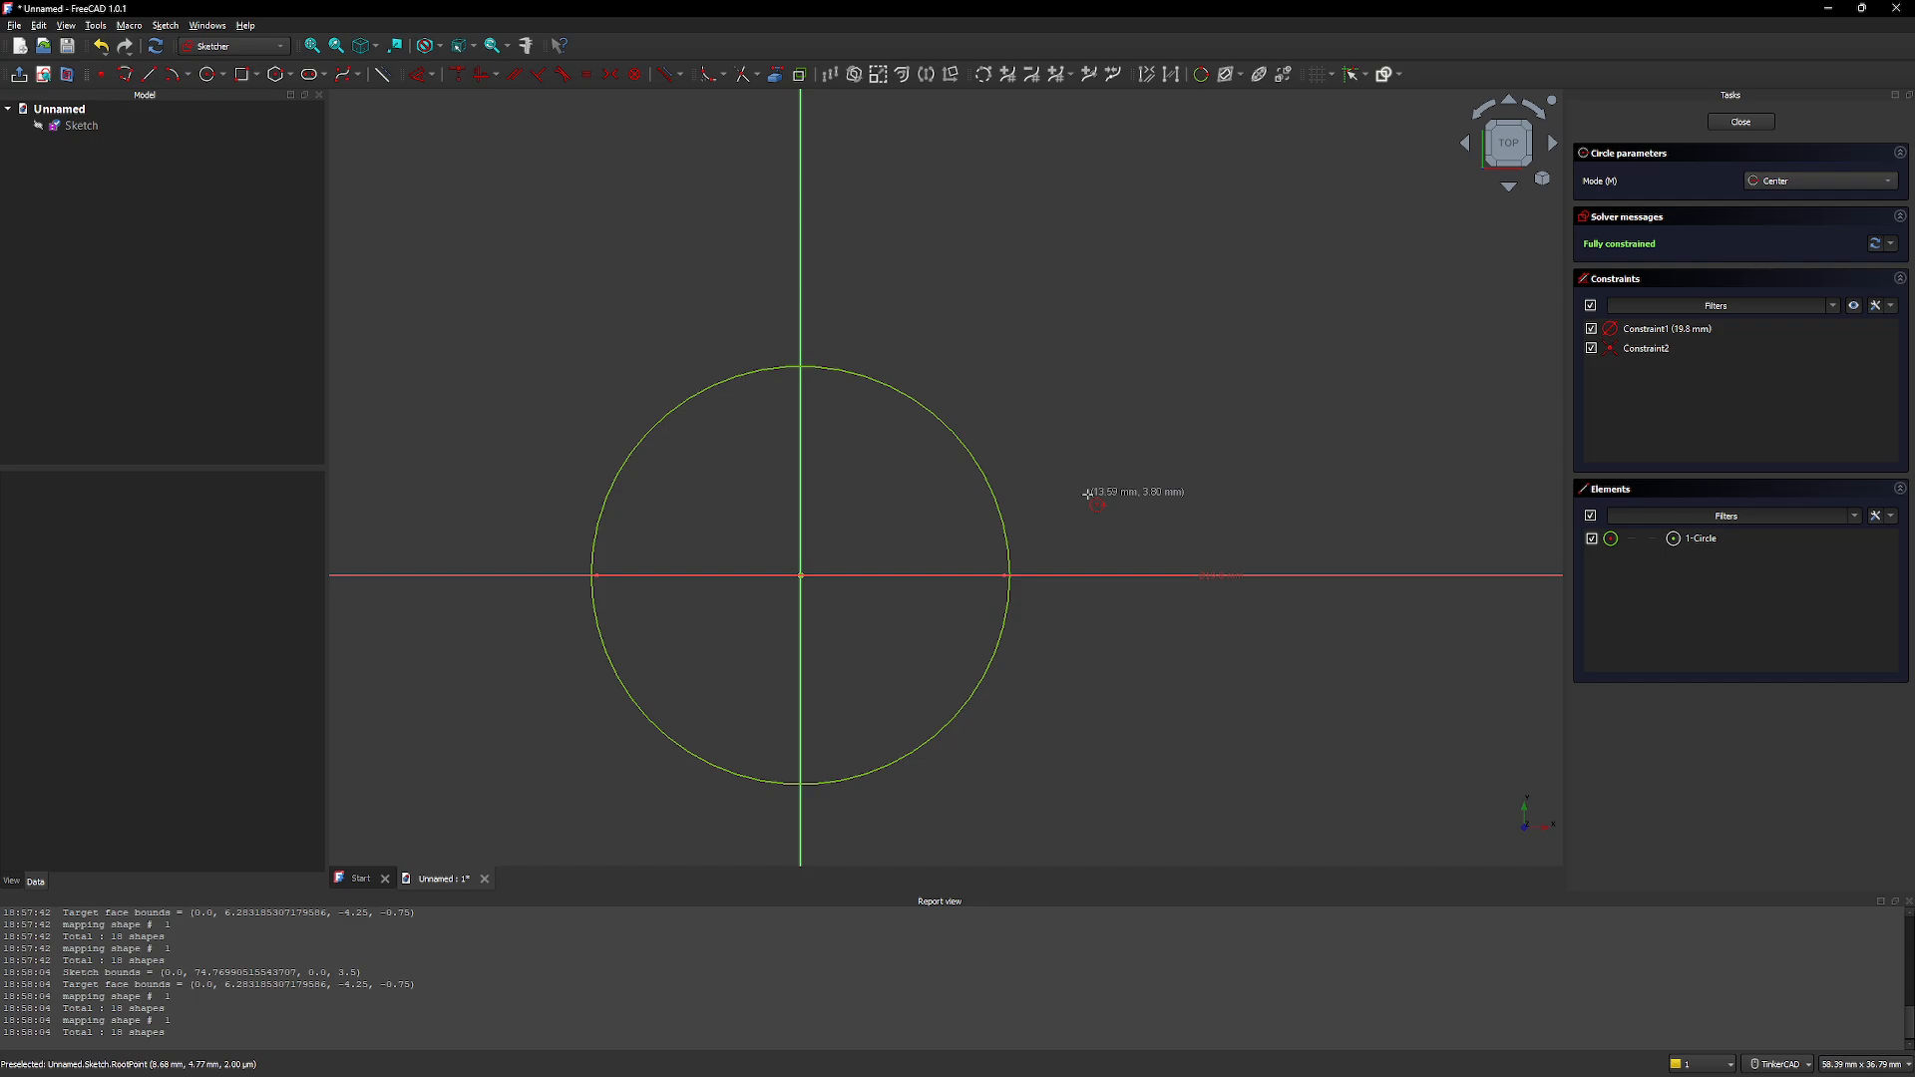
{"action": "key", "text": "Escape"}
Offset the circle outward by 2 mm to form the ring profile and finish the sketch
{"action": "left_click", "coordinate": [988, 483]}
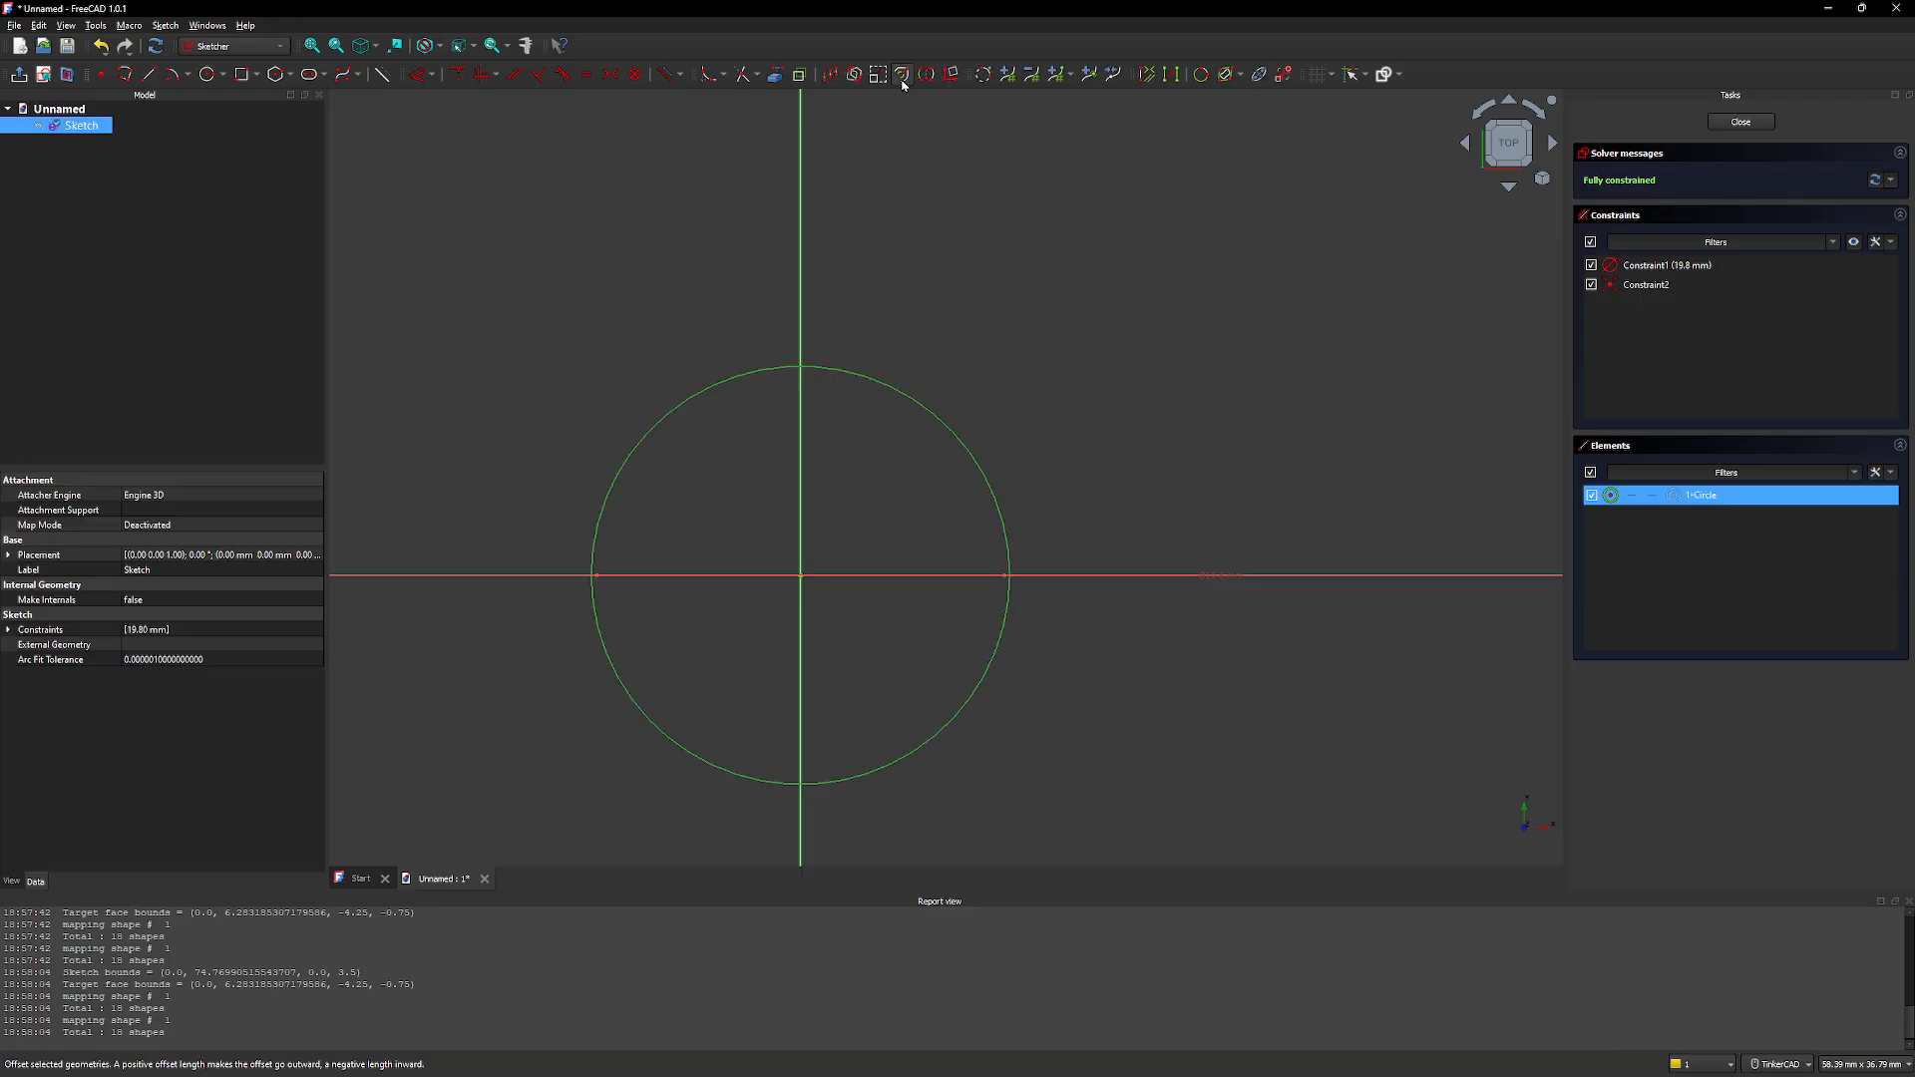
{"action": "left_click", "coordinate": [901, 76]}
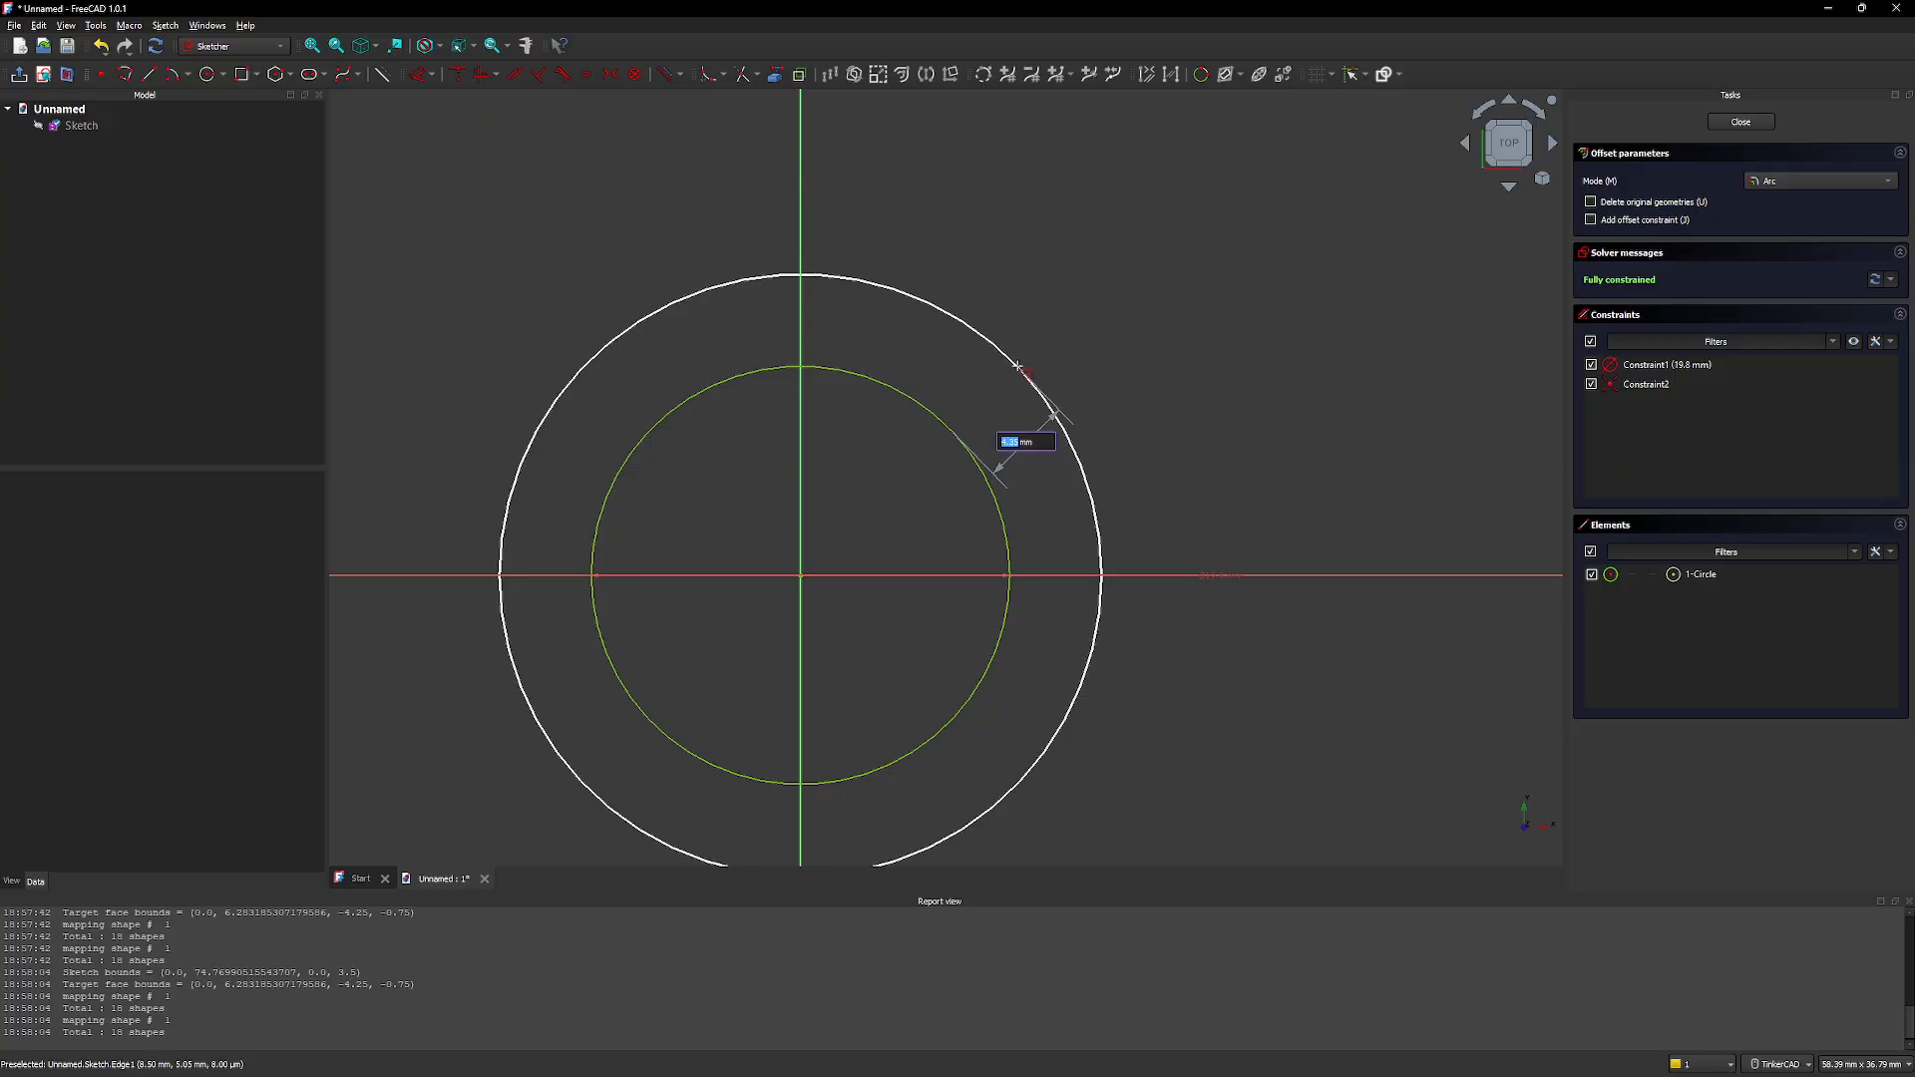
{"action": "type", "text": "2"}
{"action": "key", "text": "Return"}
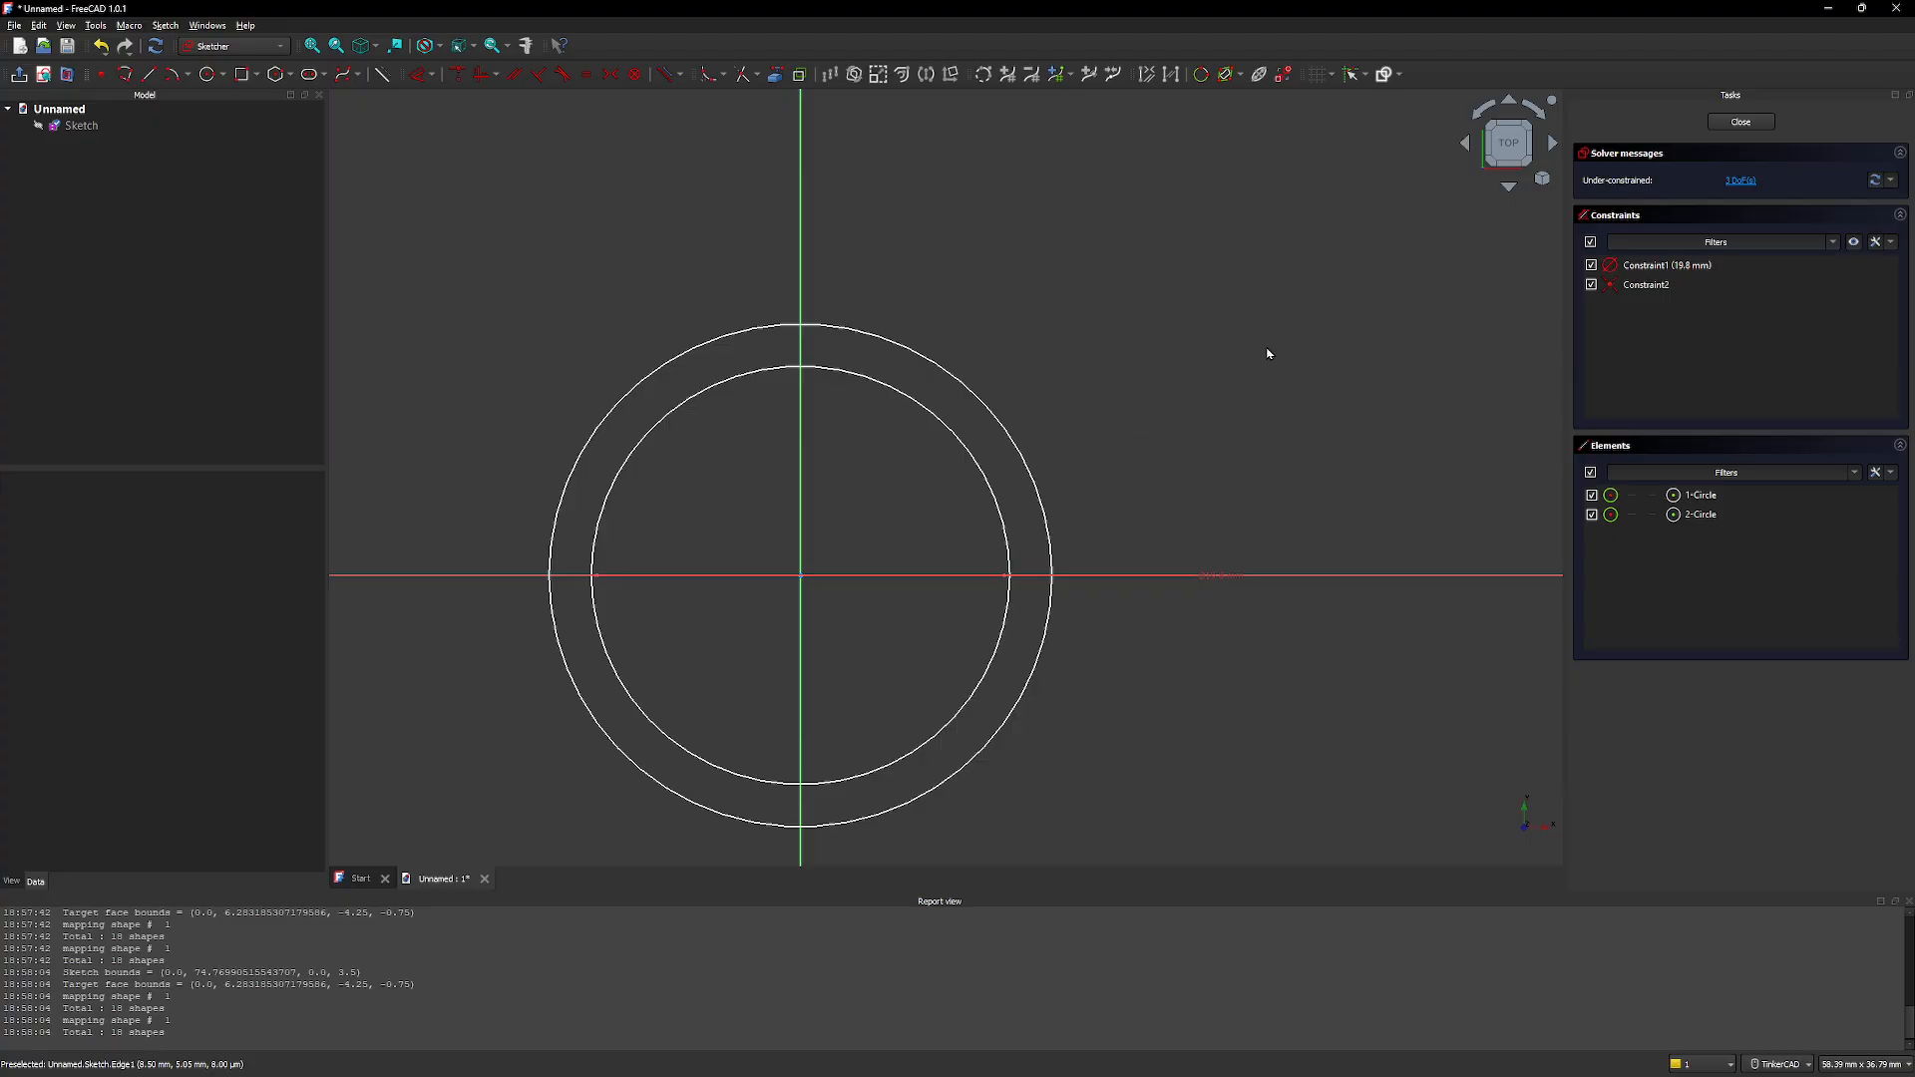
{"action": "left_click", "coordinate": [1741, 120]}
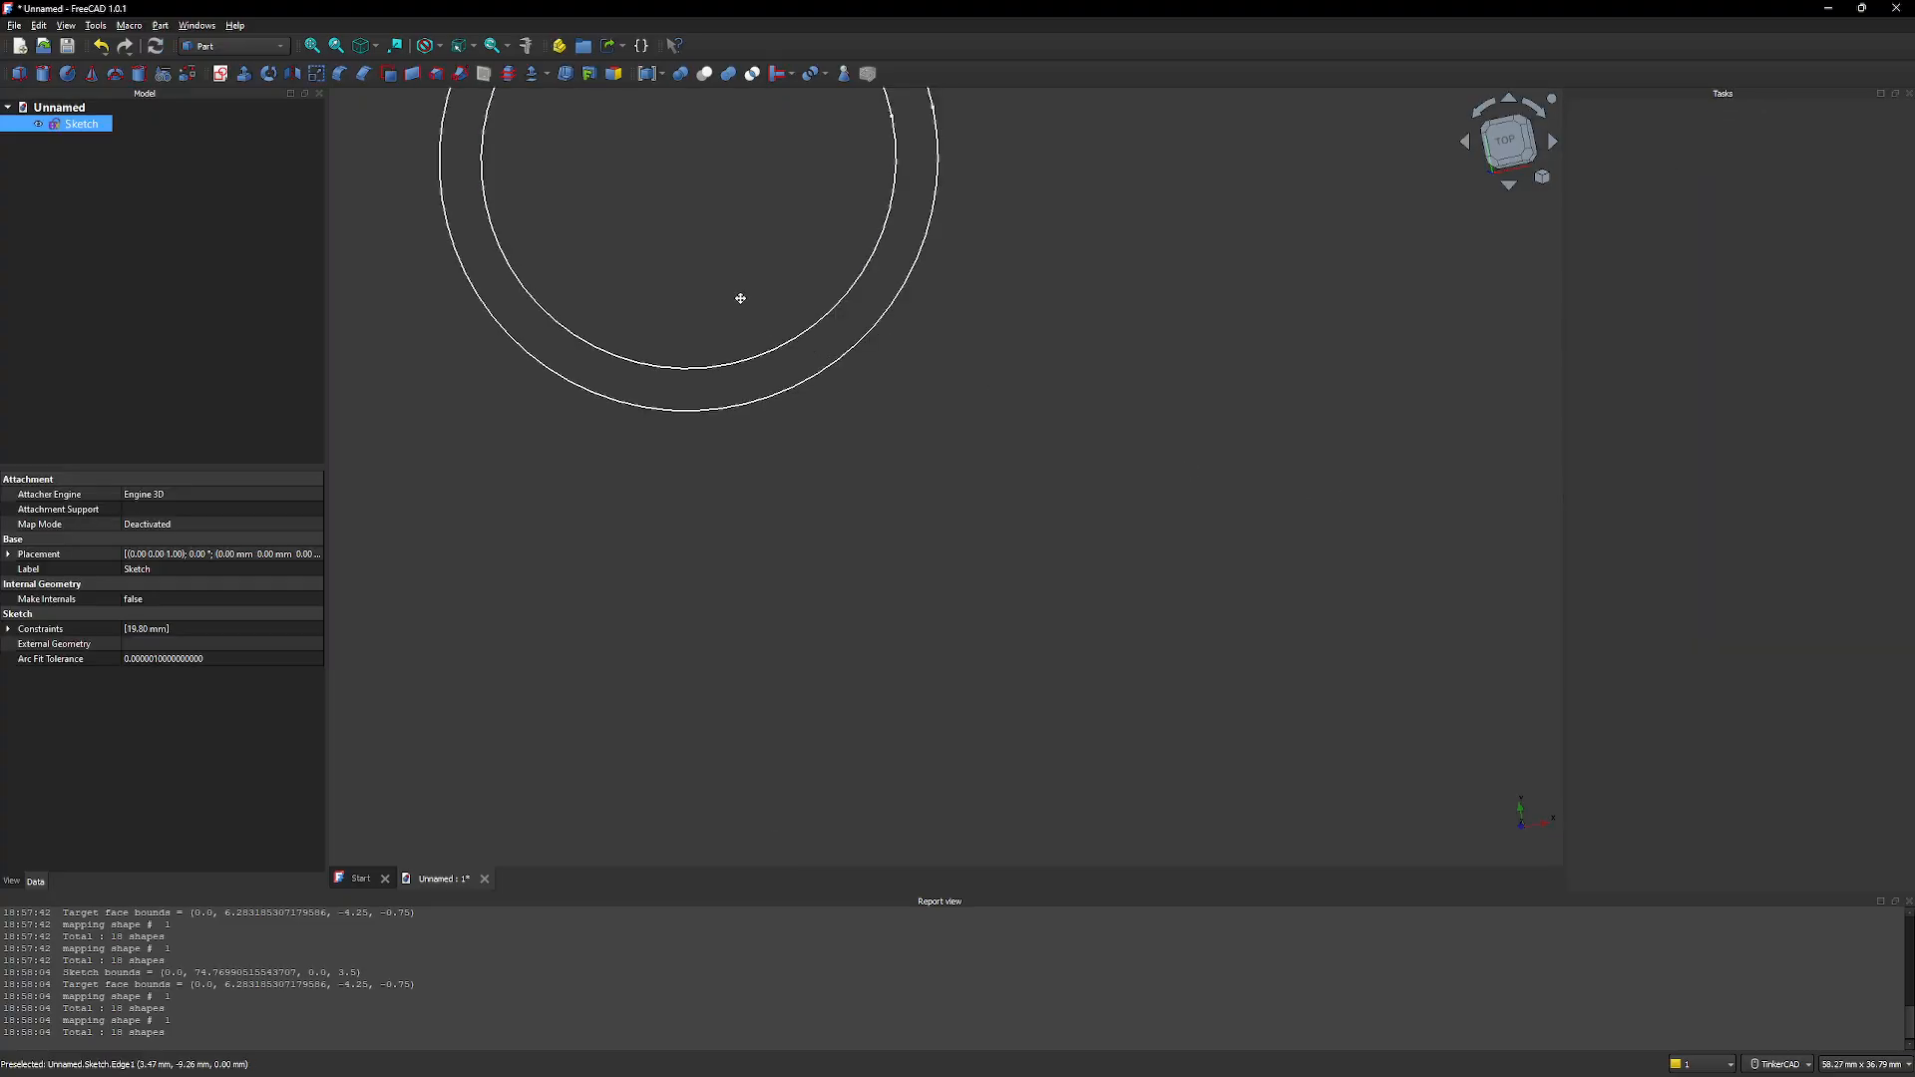
Extrude the two-circle ring sketch 5 mm along its normal as a solid
{"action": "middle_click_drag", "start_coordinate": [740, 299], "coordinate": [938, 599]}
{"action": "scroll", "coordinate": [938, 589], "scroll_direction": "down", "scroll_amount": 3}
{"action": "right_click_drag", "start_coordinate": [939, 585], "coordinate": [903, 480]}
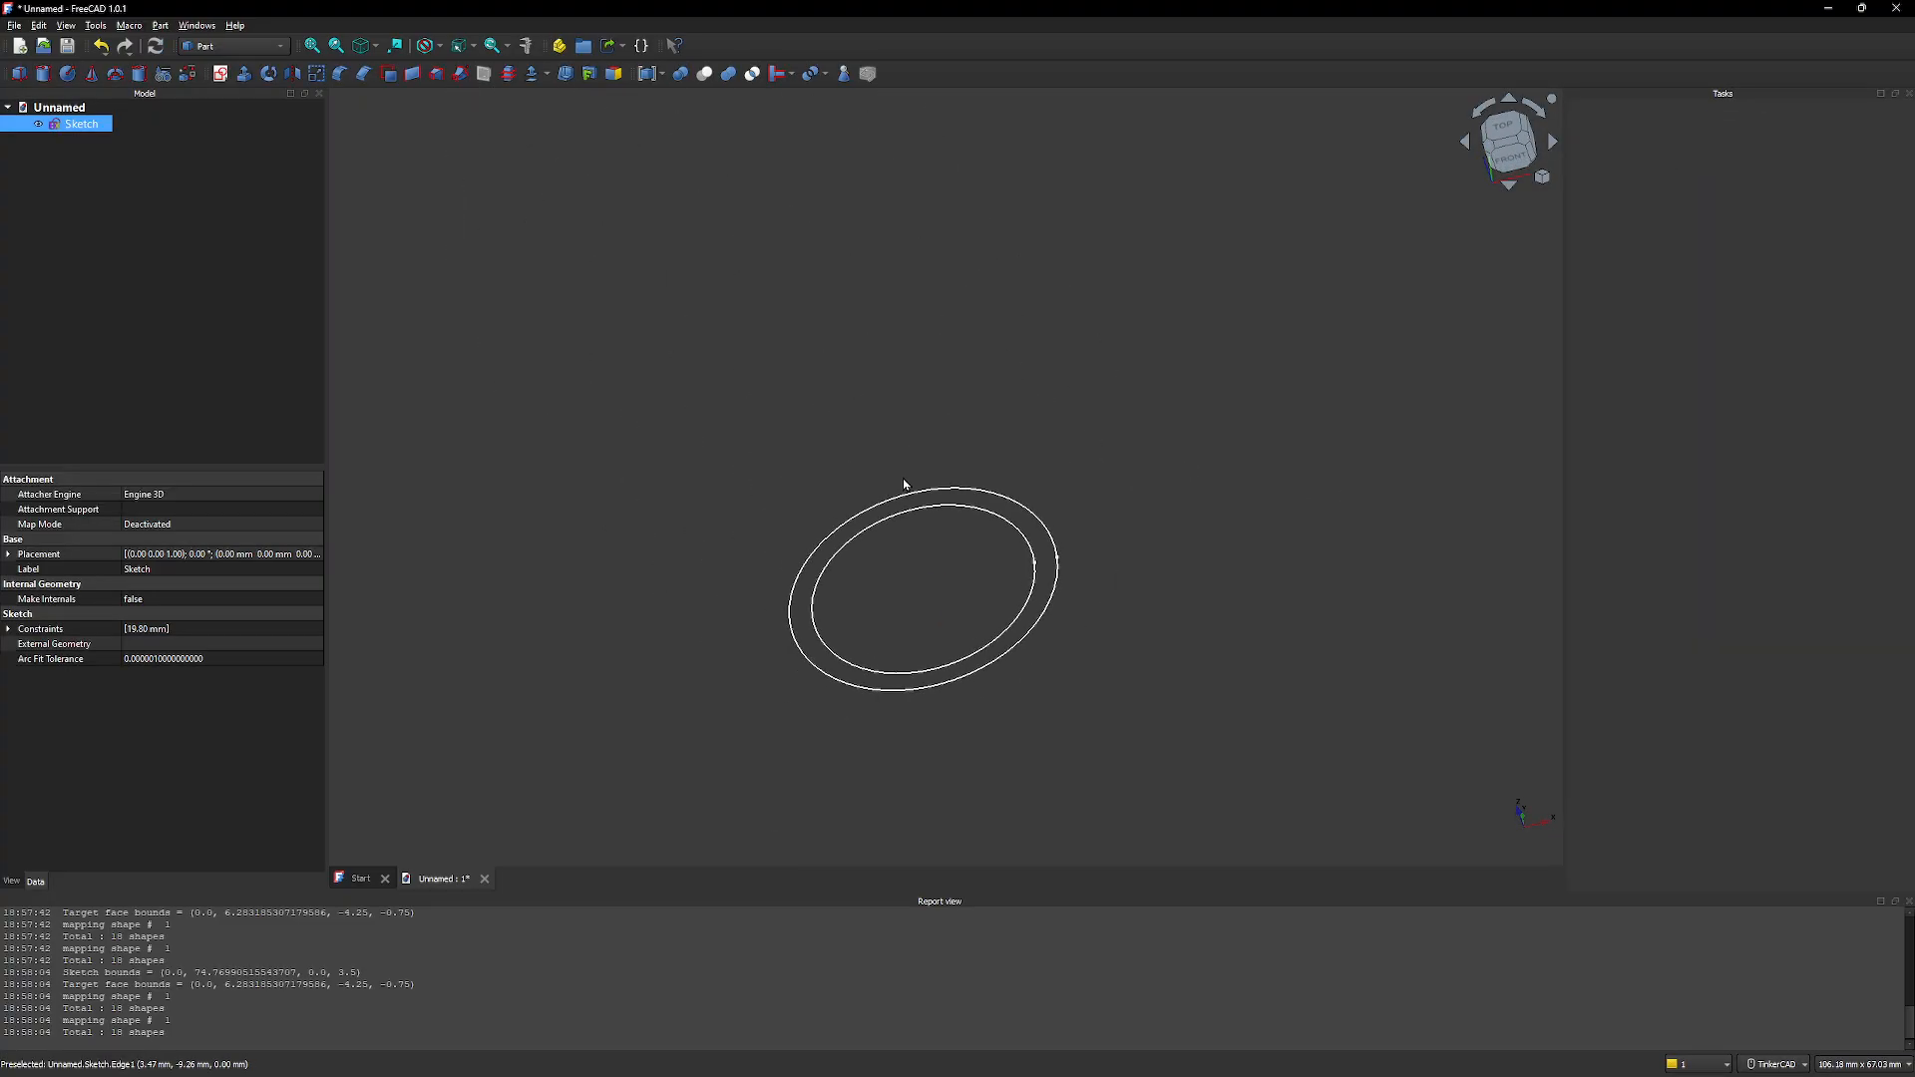
{"action": "left_click", "coordinate": [1040, 522]}
{"action": "left_click", "coordinate": [1024, 535], "text": "ctrl"}
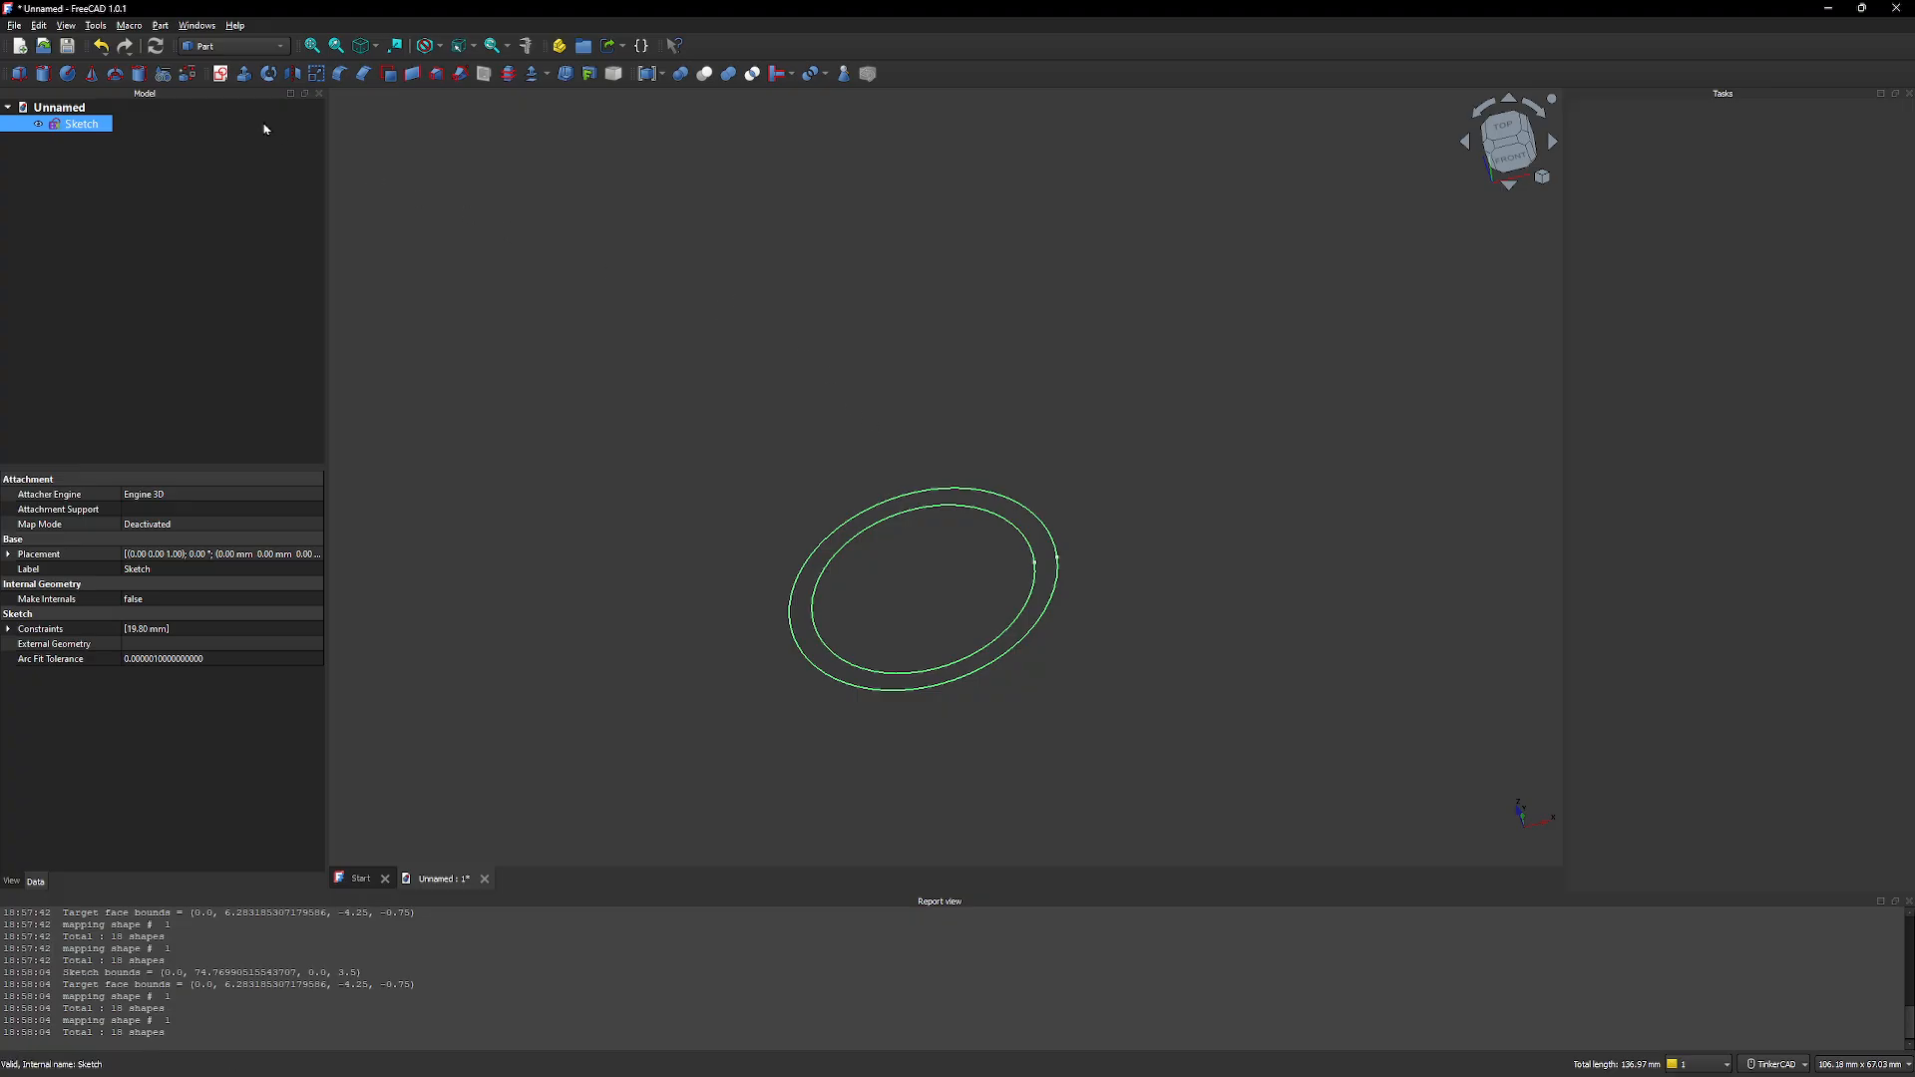
{"action": "left_click", "coordinate": [245, 74]}
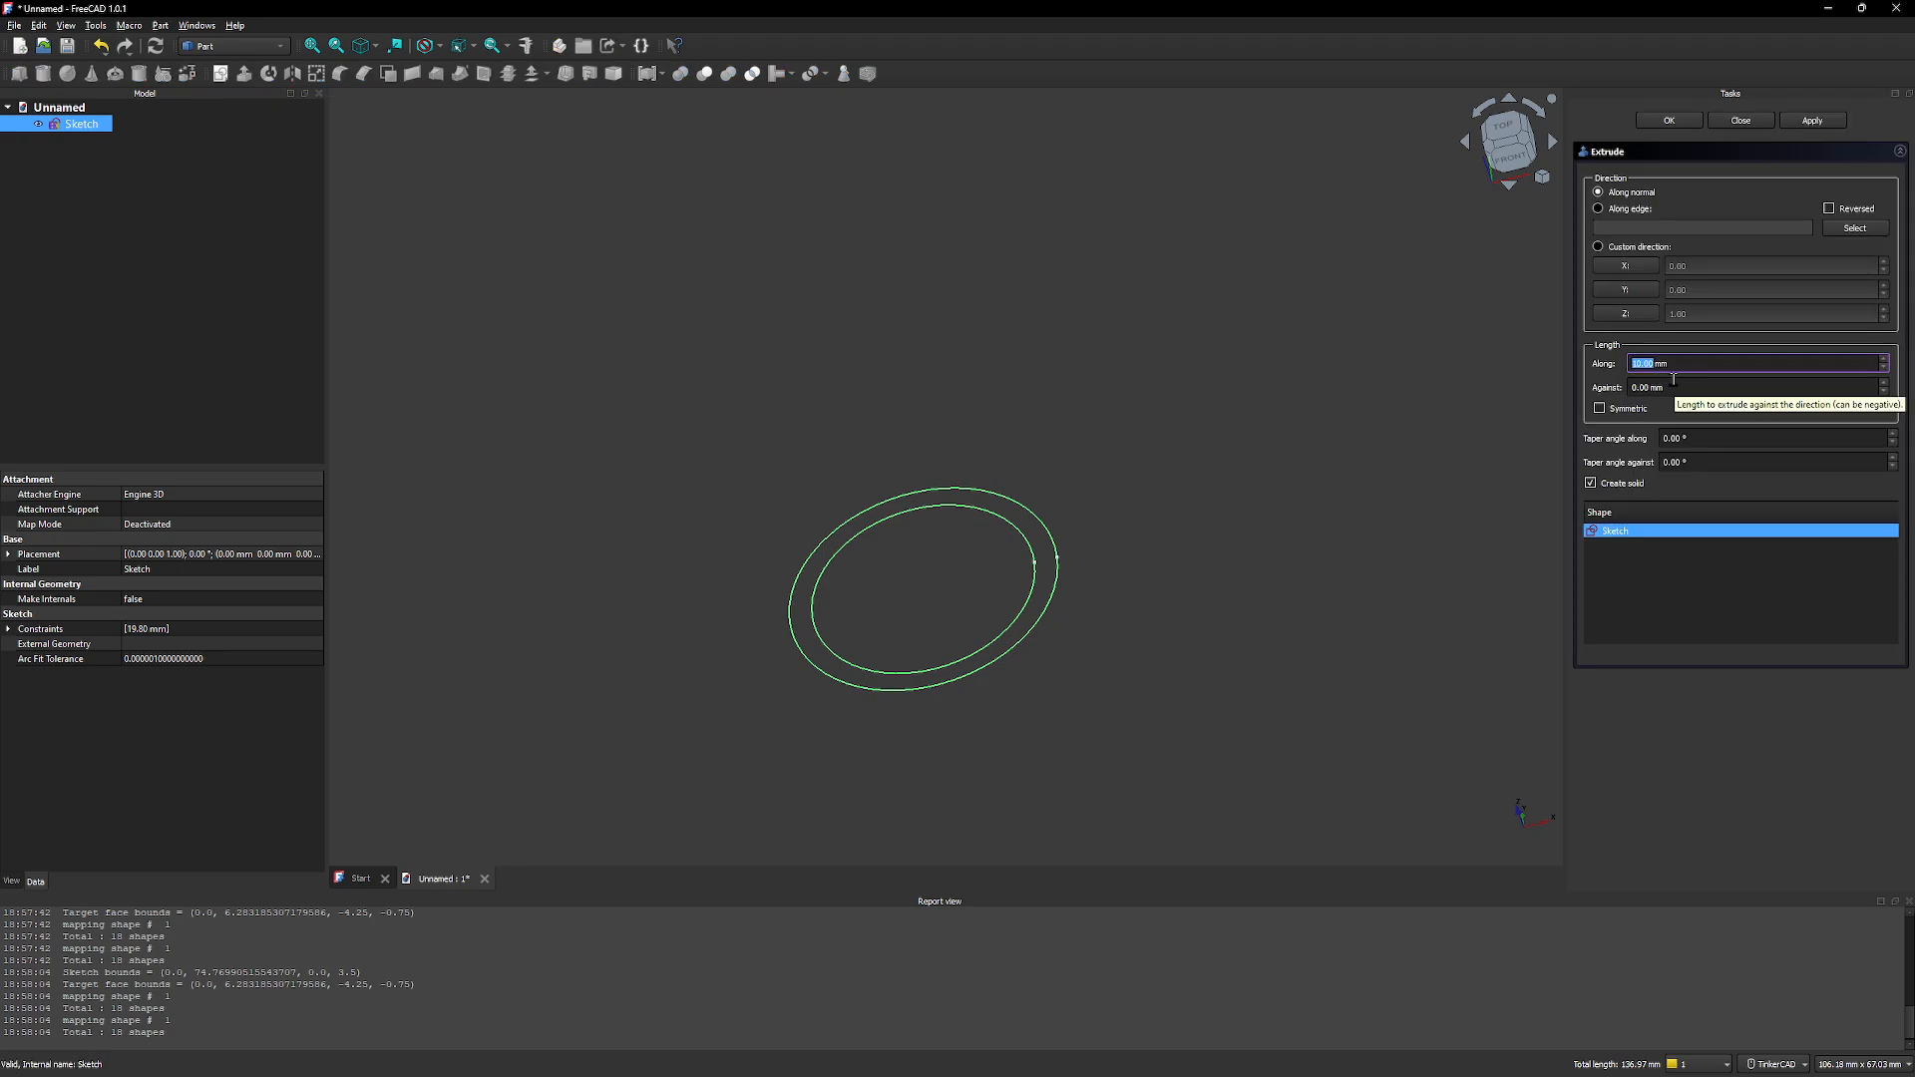
{"action": "type", "text": "5"}
{"action": "left_click", "coordinate": [1669, 120]}
Fillet all edges of the extruded ring with a constant radius of 0.75 mm
{"action": "right_click_drag", "start_coordinate": [1297, 499], "coordinate": [1152, 502]}
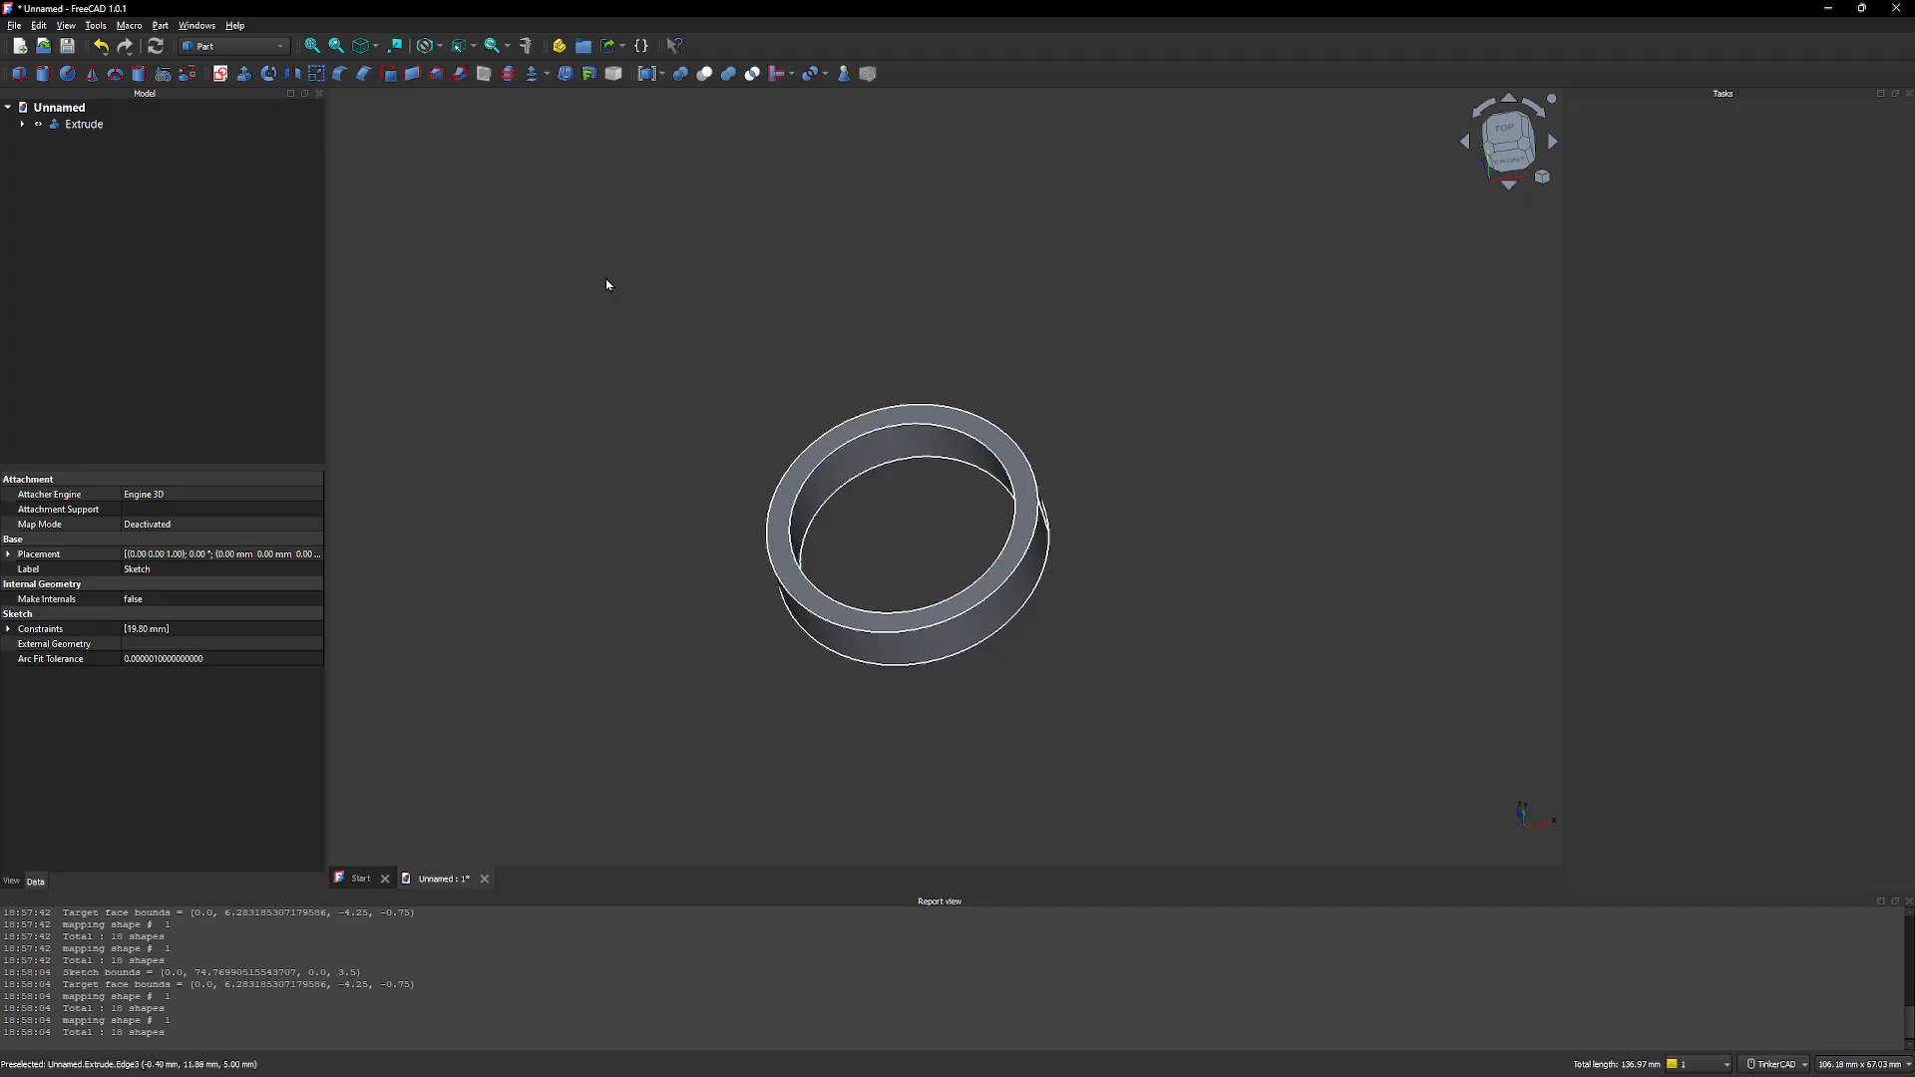
{"action": "left_click", "coordinate": [981, 419]}
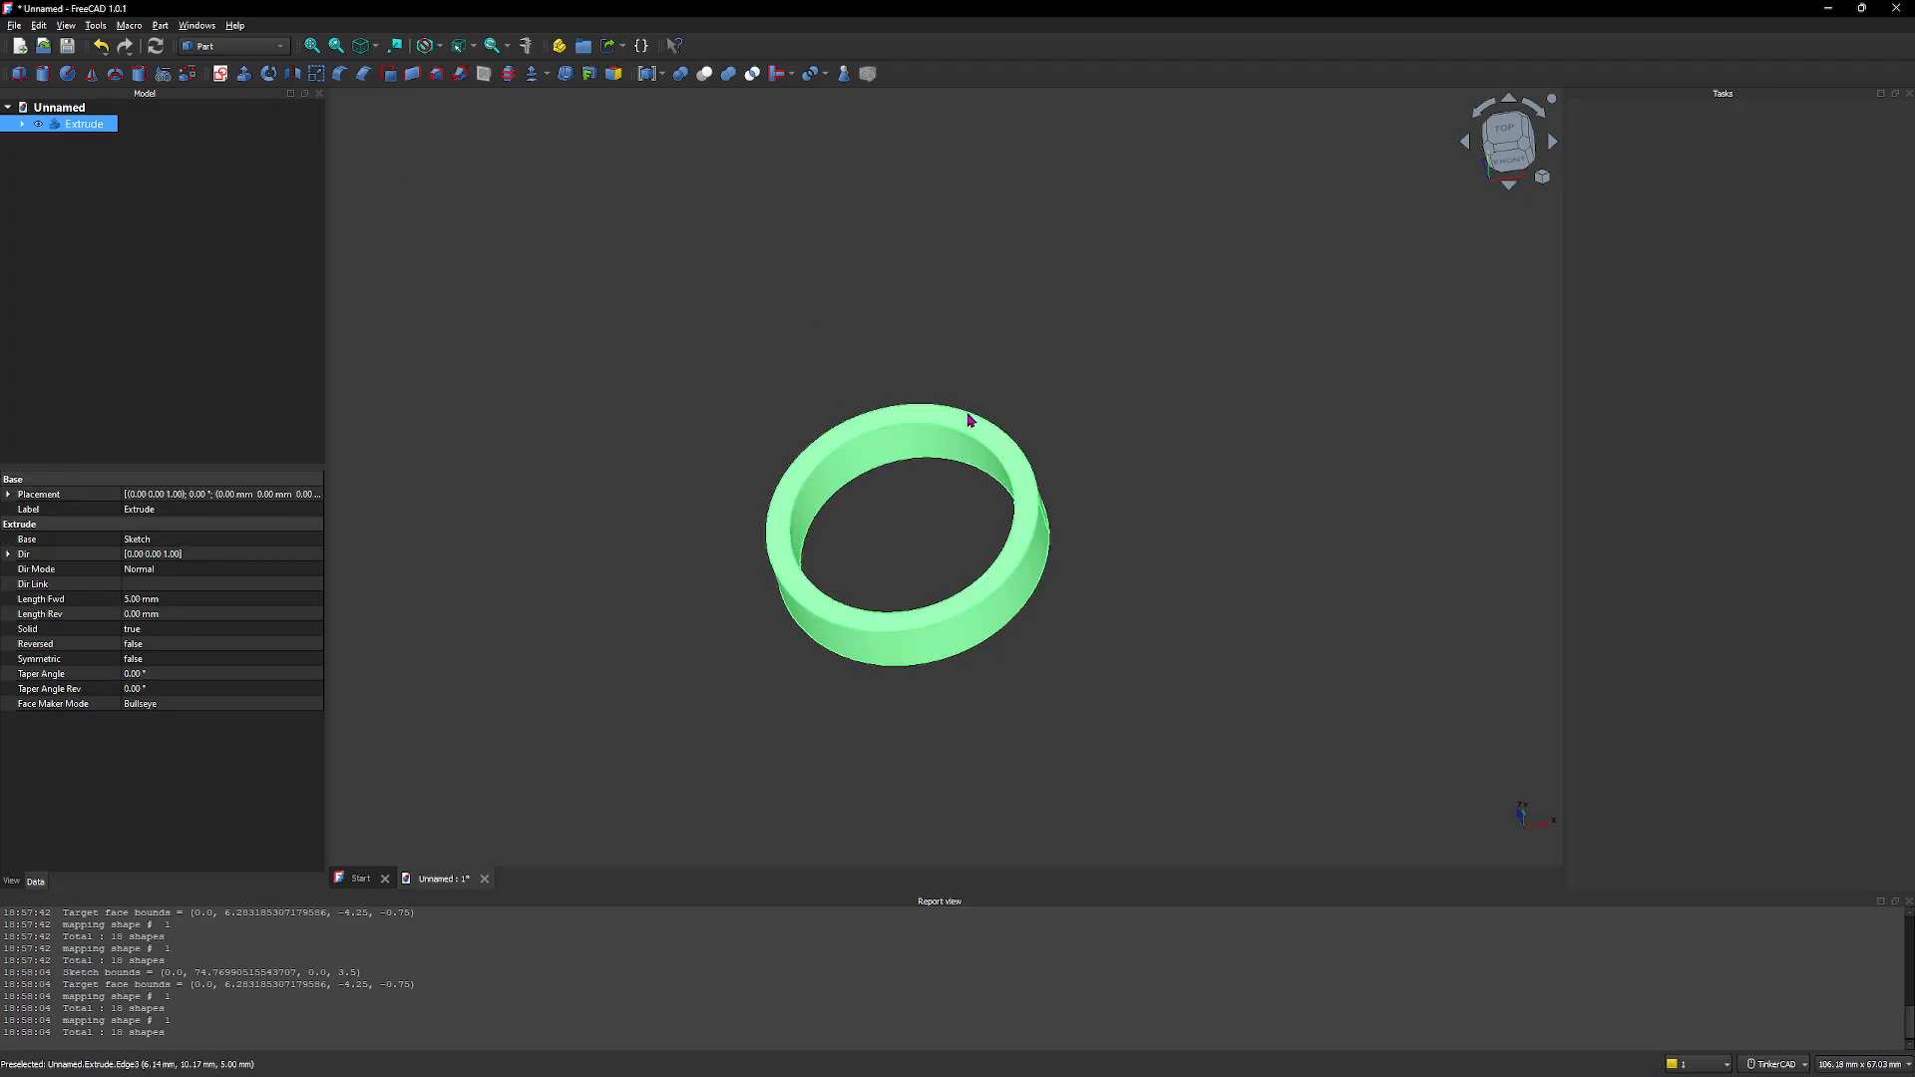
{"action": "left_click", "coordinate": [1013, 325]}
{"action": "left_click", "coordinate": [977, 417]}
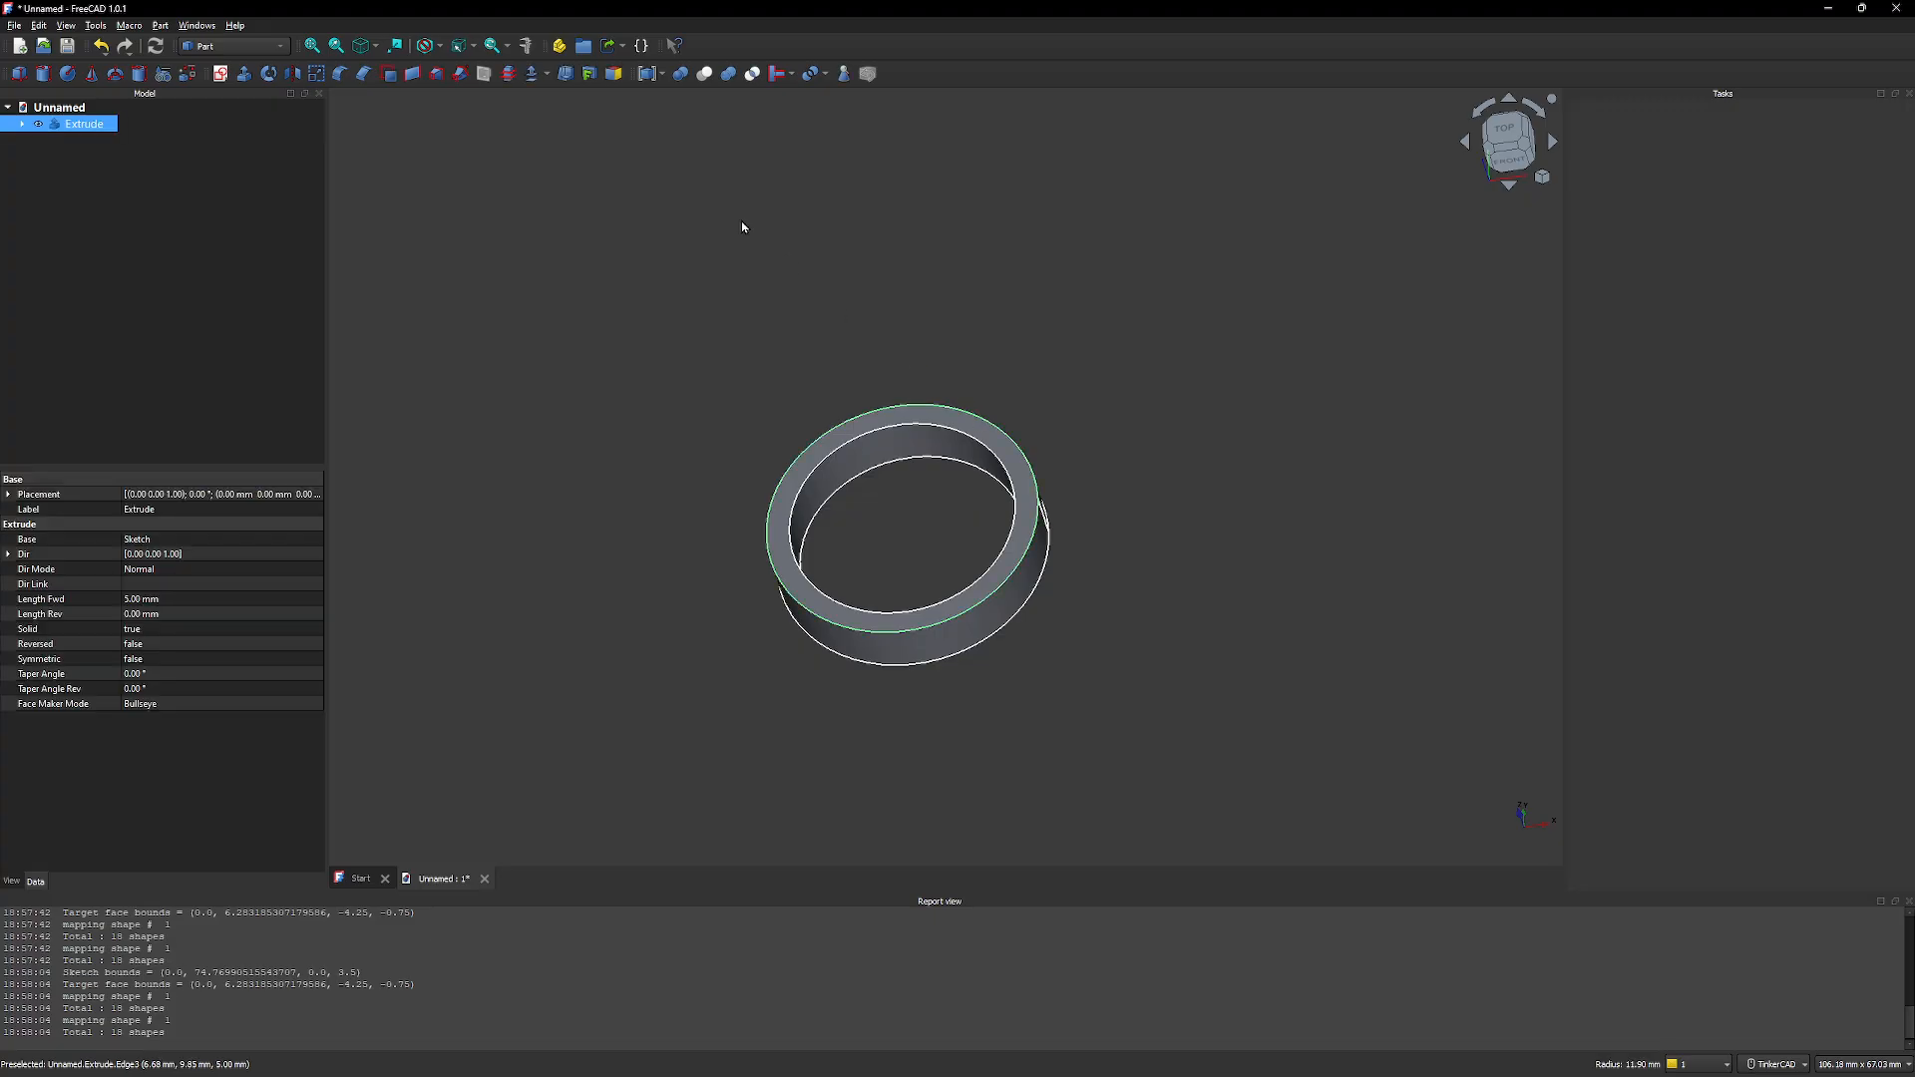
{"action": "left_click", "coordinate": [340, 73]}
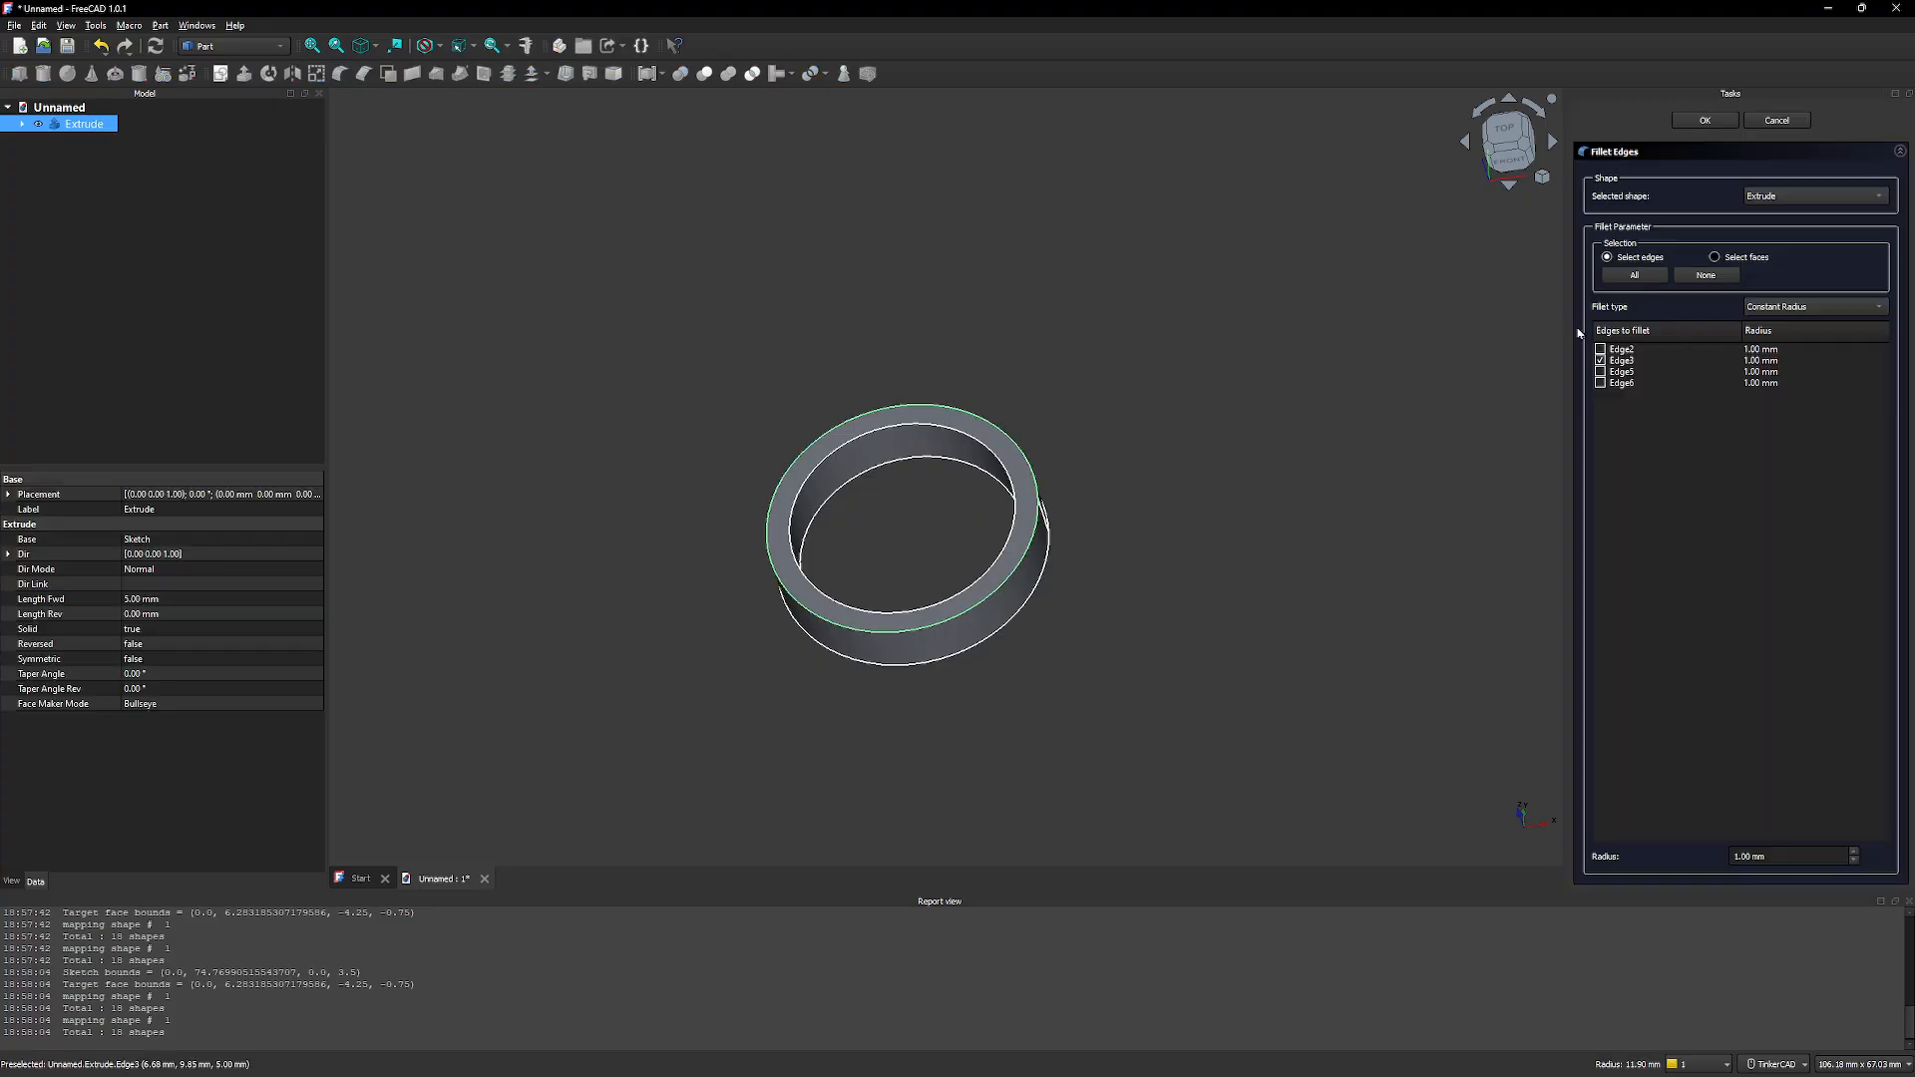
{"action": "left_click", "coordinate": [1635, 276]}
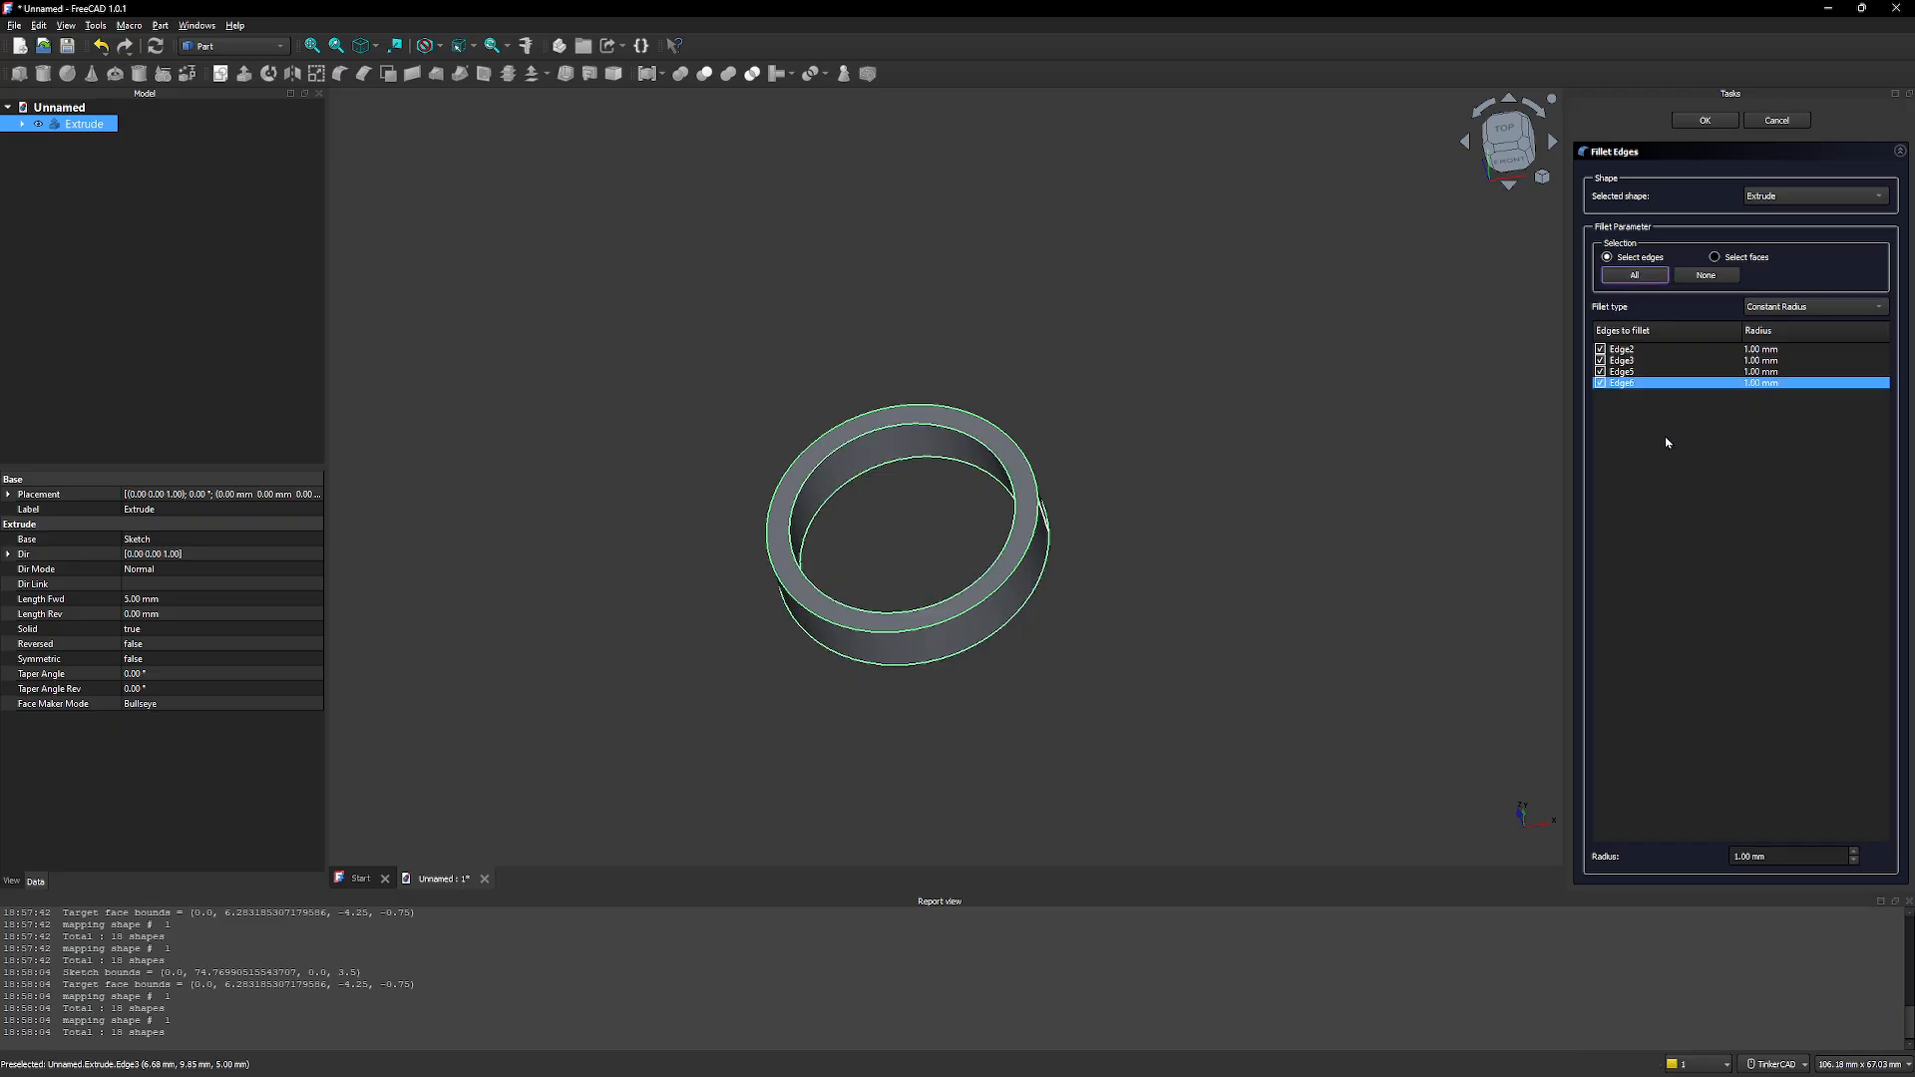
{"action": "double_click", "coordinate": [1745, 856]}
{"action": "type", "text": ".75"}
{"action": "key", "text": "Return"}
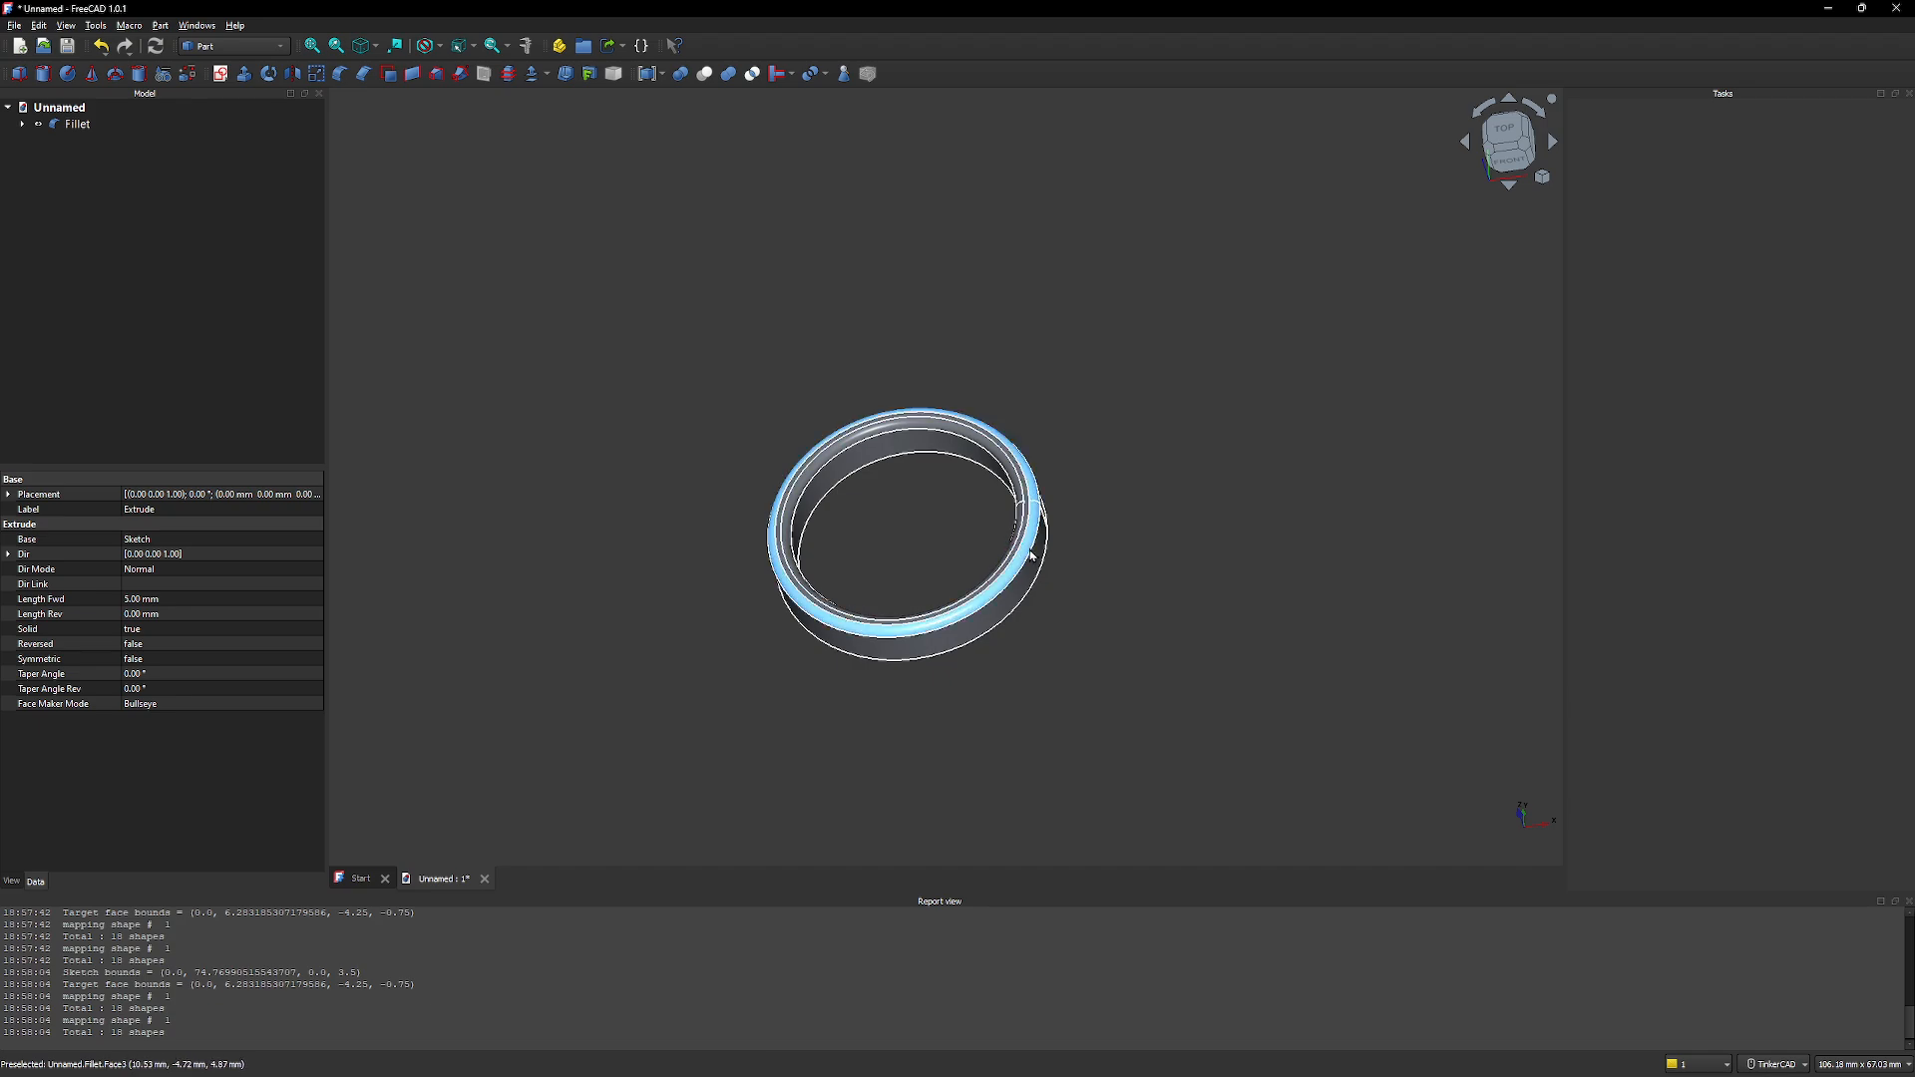
Switch to the Curves workbench with the filleted ring in view
{"action": "mouse_move", "coordinate": [1050, 611]}
{"action": "right_mouse_down"}
{"action": "mouse_move", "coordinate": [996, 533]}
{"action": "mouse_move", "coordinate": [1064, 475]}
{"action": "mouse_move", "coordinate": [1035, 426]}
{"action": "mouse_move", "coordinate": [1014, 548]}
{"action": "mouse_move", "coordinate": [1043, 604]}
{"action": "right_mouse_up"}
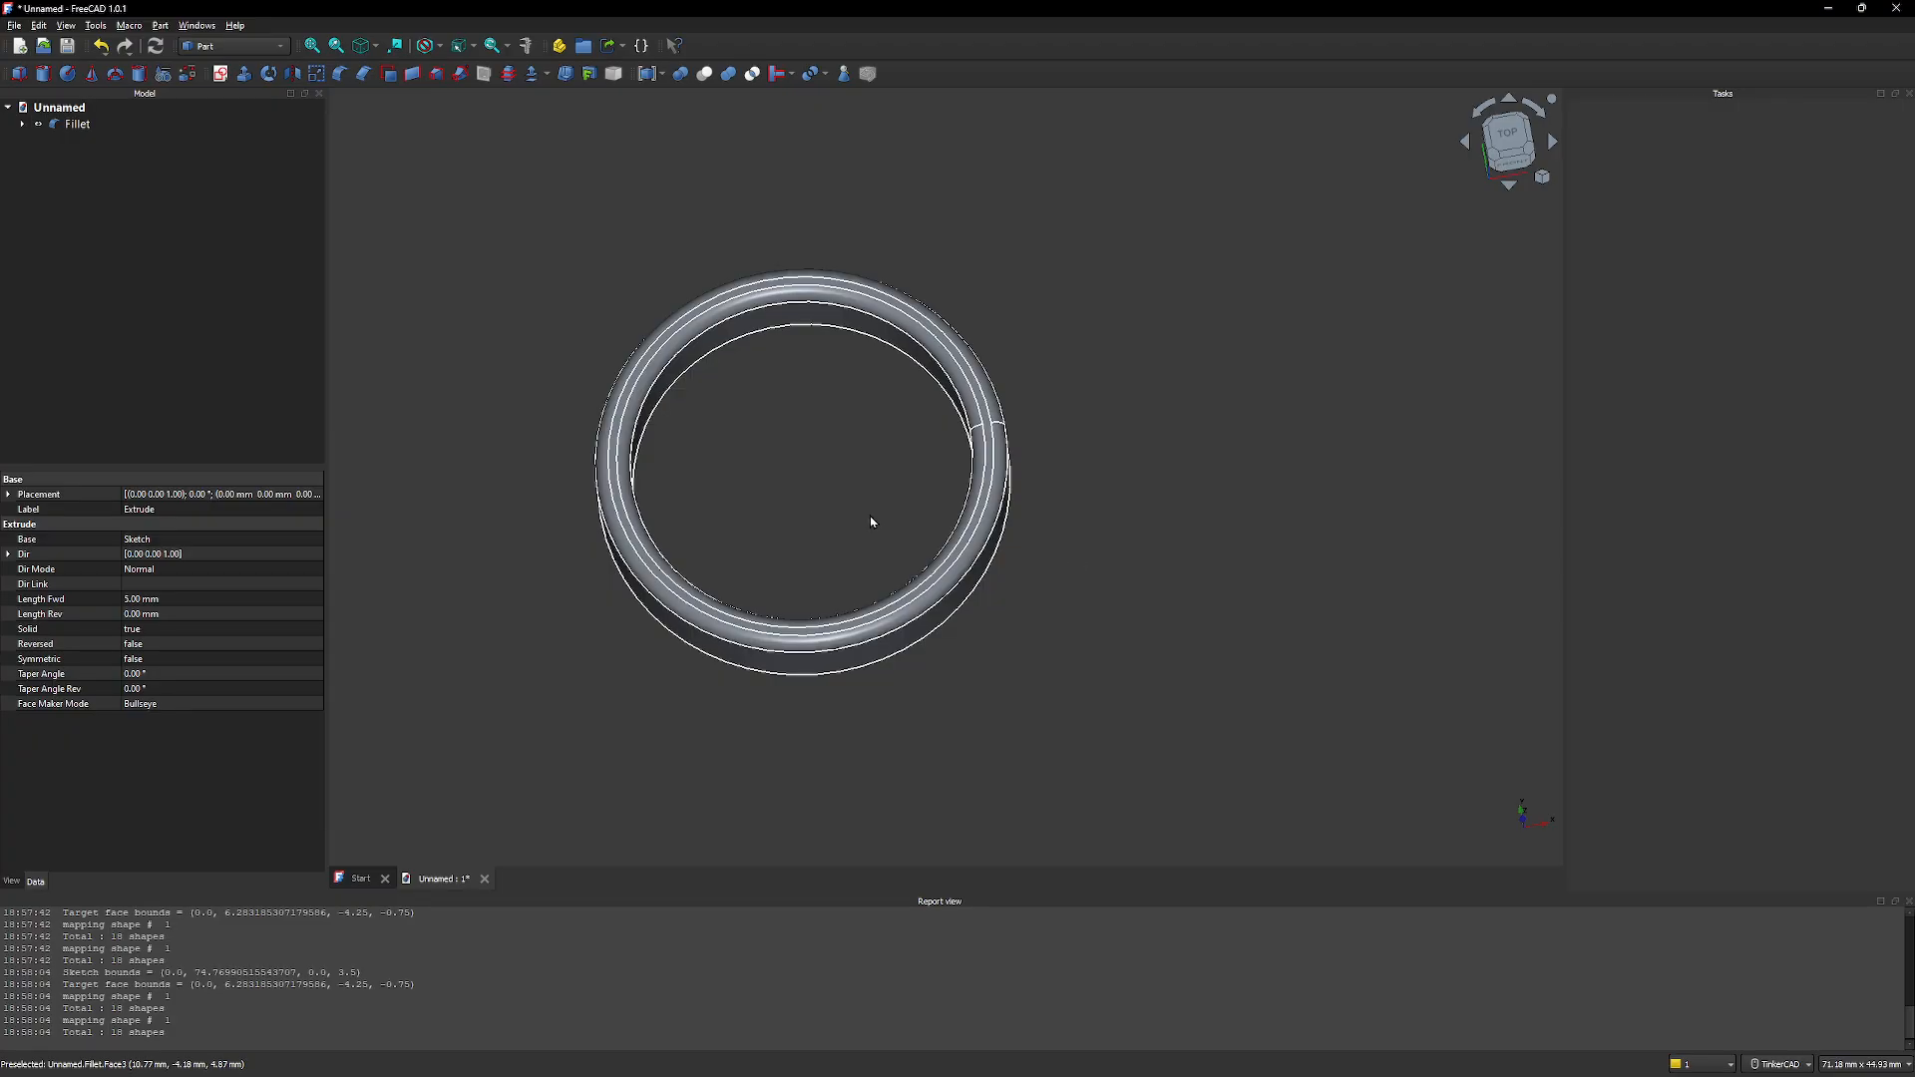
{"action": "right_click_drag", "start_coordinate": [812, 461], "coordinate": [811, 391]}
{"action": "scroll", "coordinate": [811, 391], "scroll_direction": "down", "scroll_amount": 3}
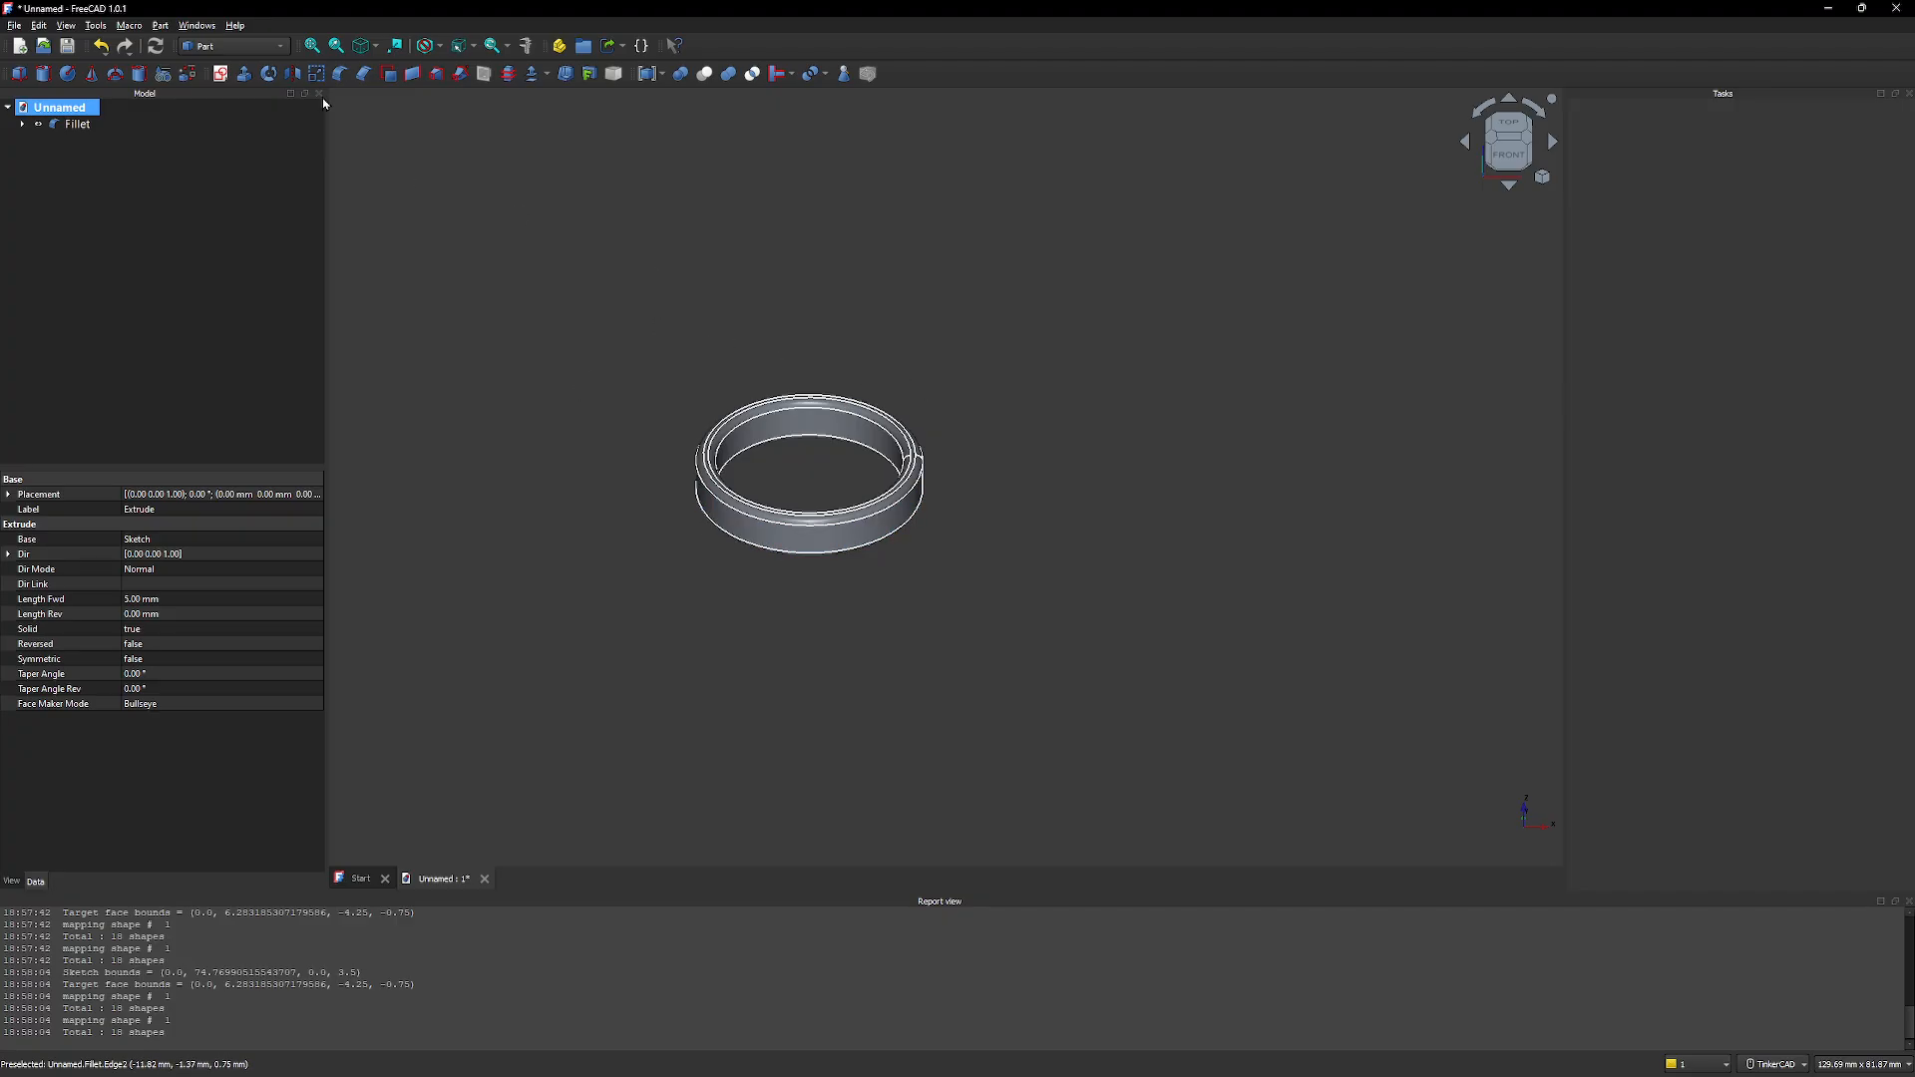
{"action": "left_click", "coordinate": [277, 48]}
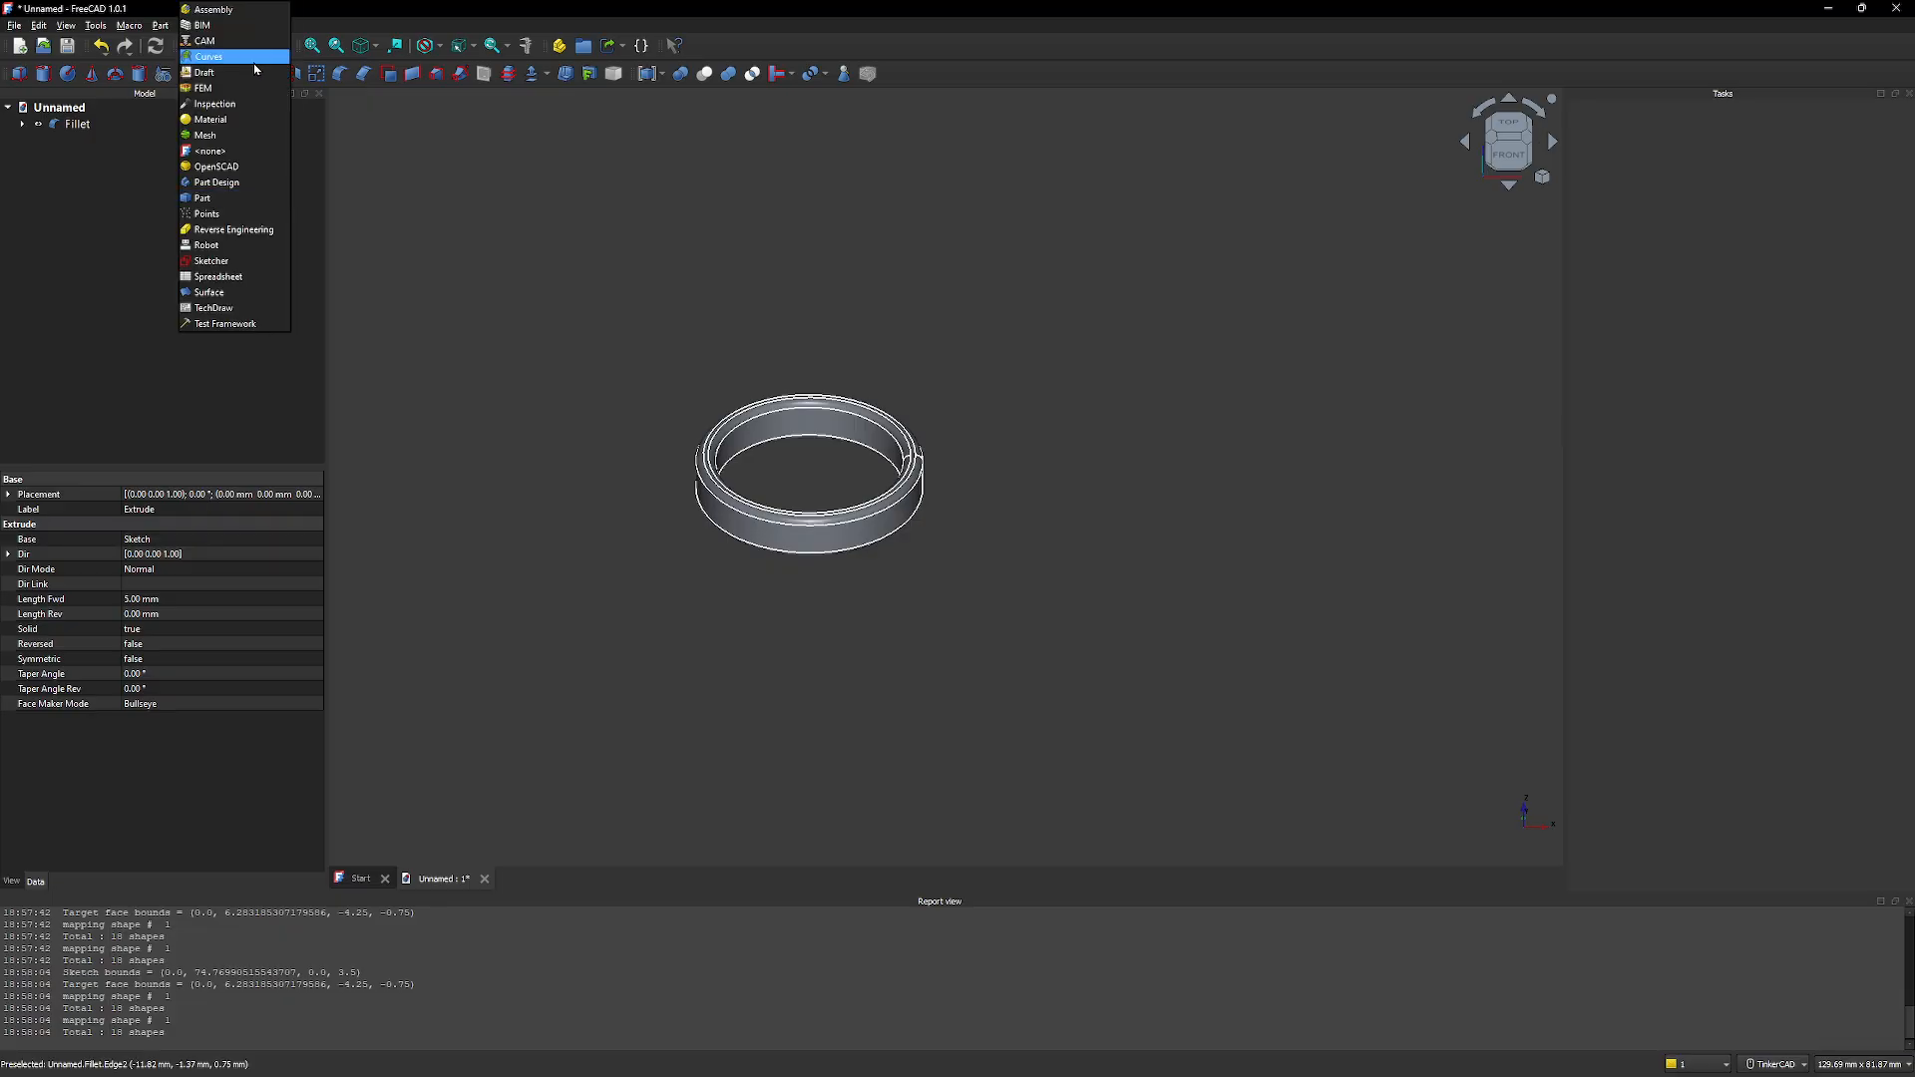
{"action": "left_click", "coordinate": [254, 60]}
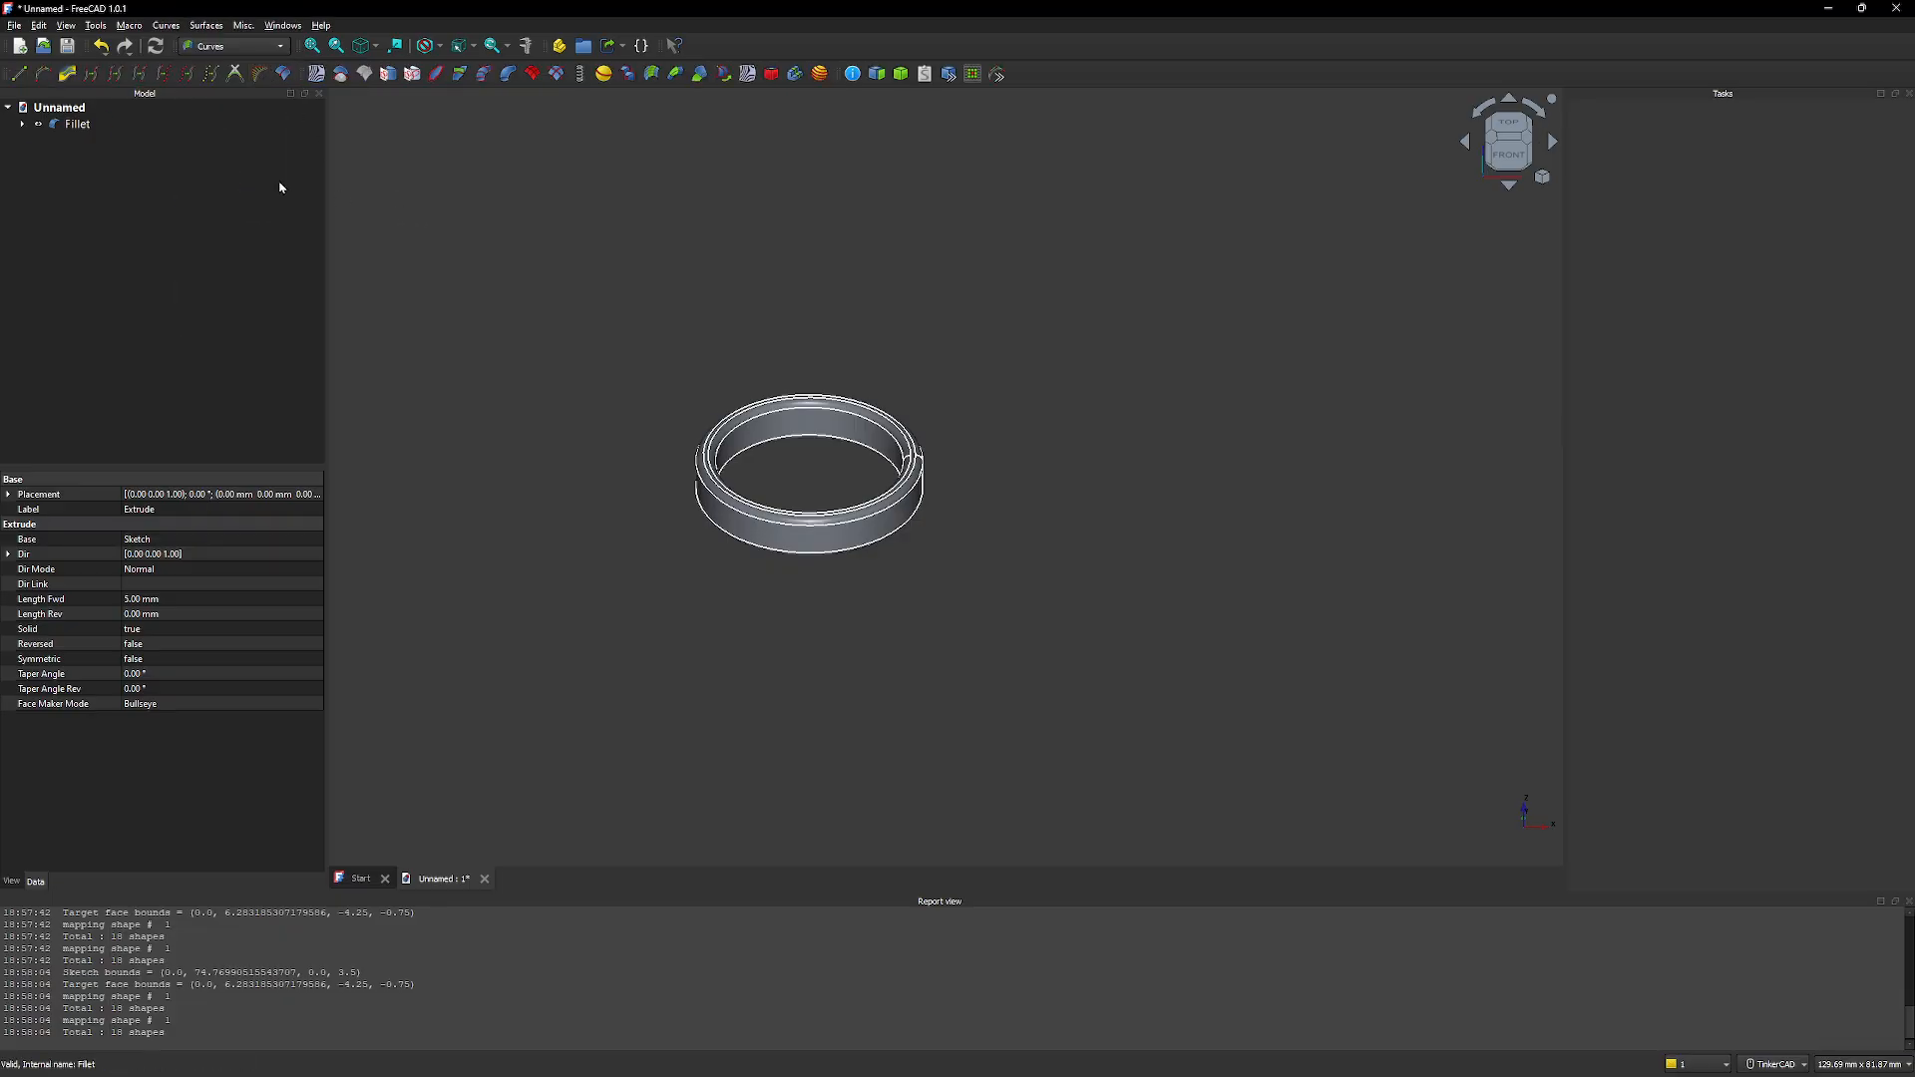
Search the Addon Manager for "curves" to check the Curves workbench entry, and close it
{"action": "left_click", "coordinate": [96, 25]}
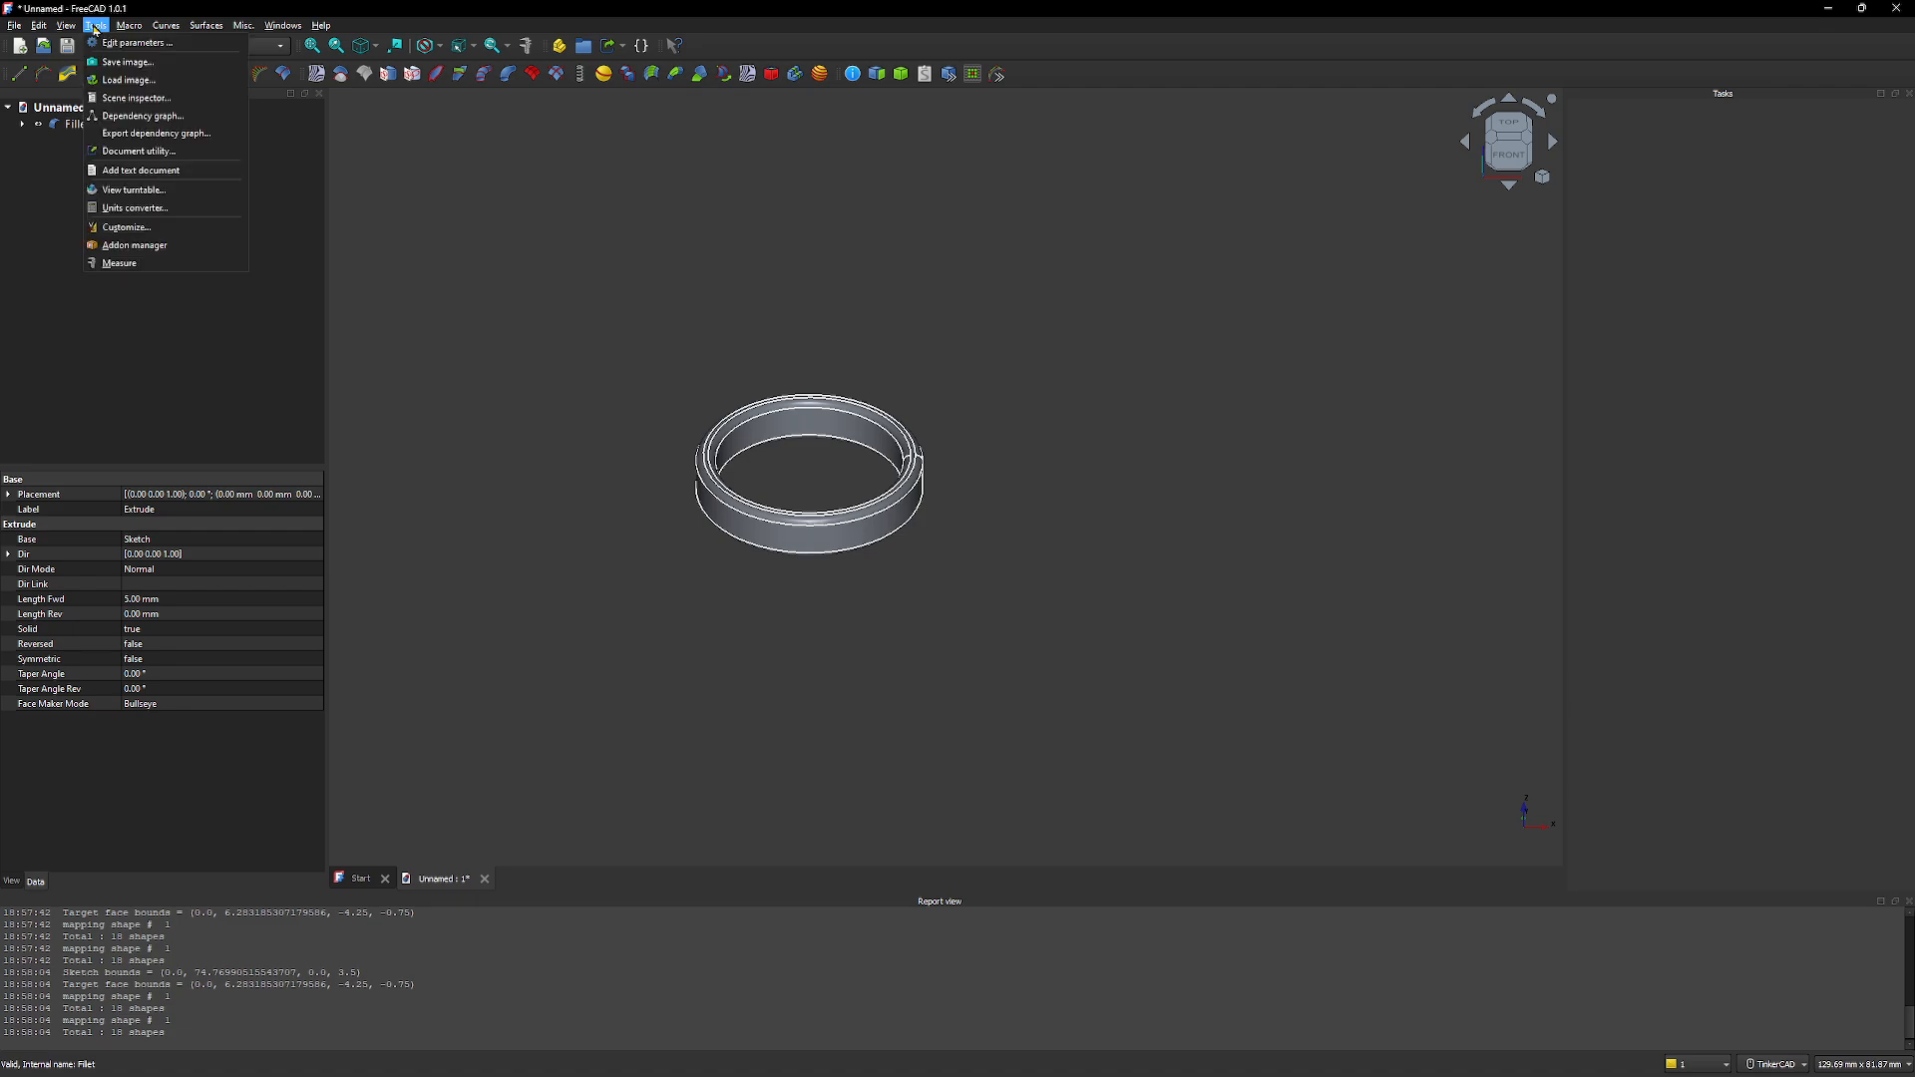
{"action": "left_click", "coordinate": [164, 246]}
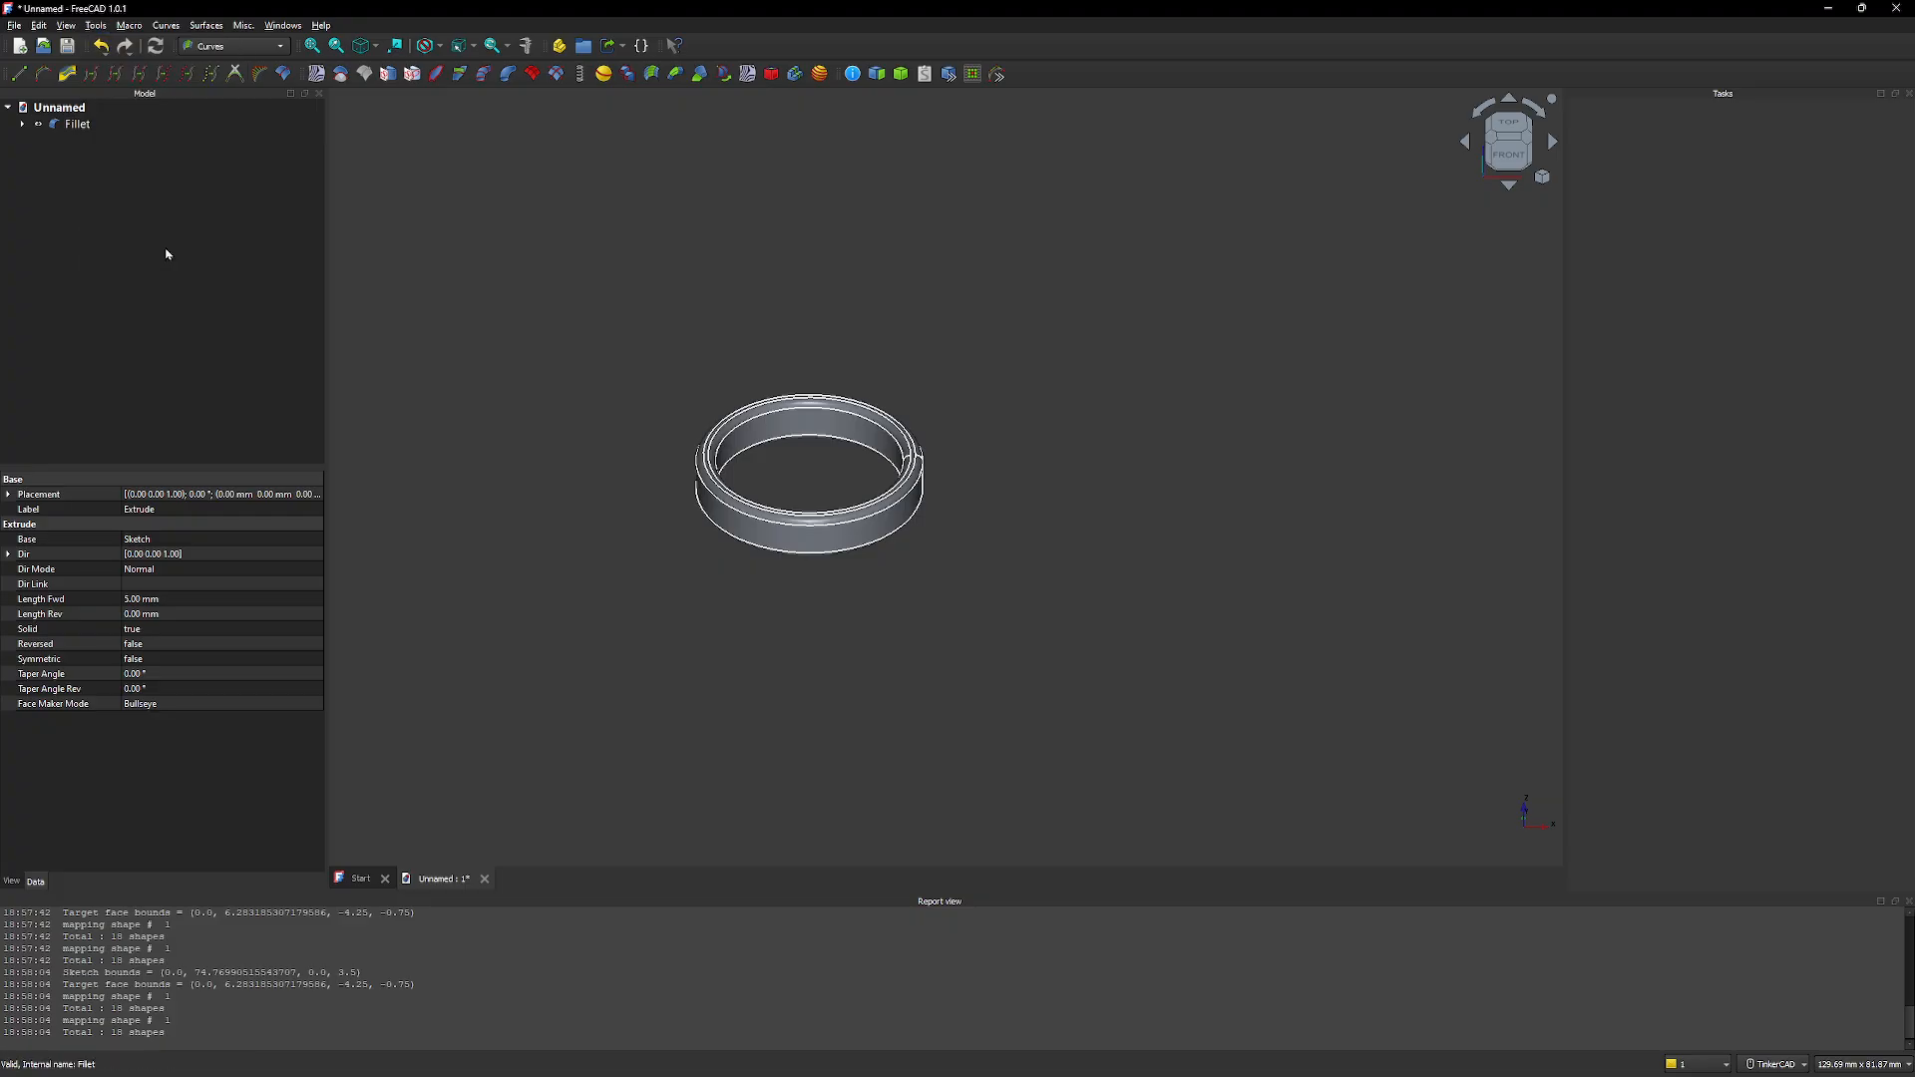
{"action": "left_click", "coordinate": [1007, 345]}
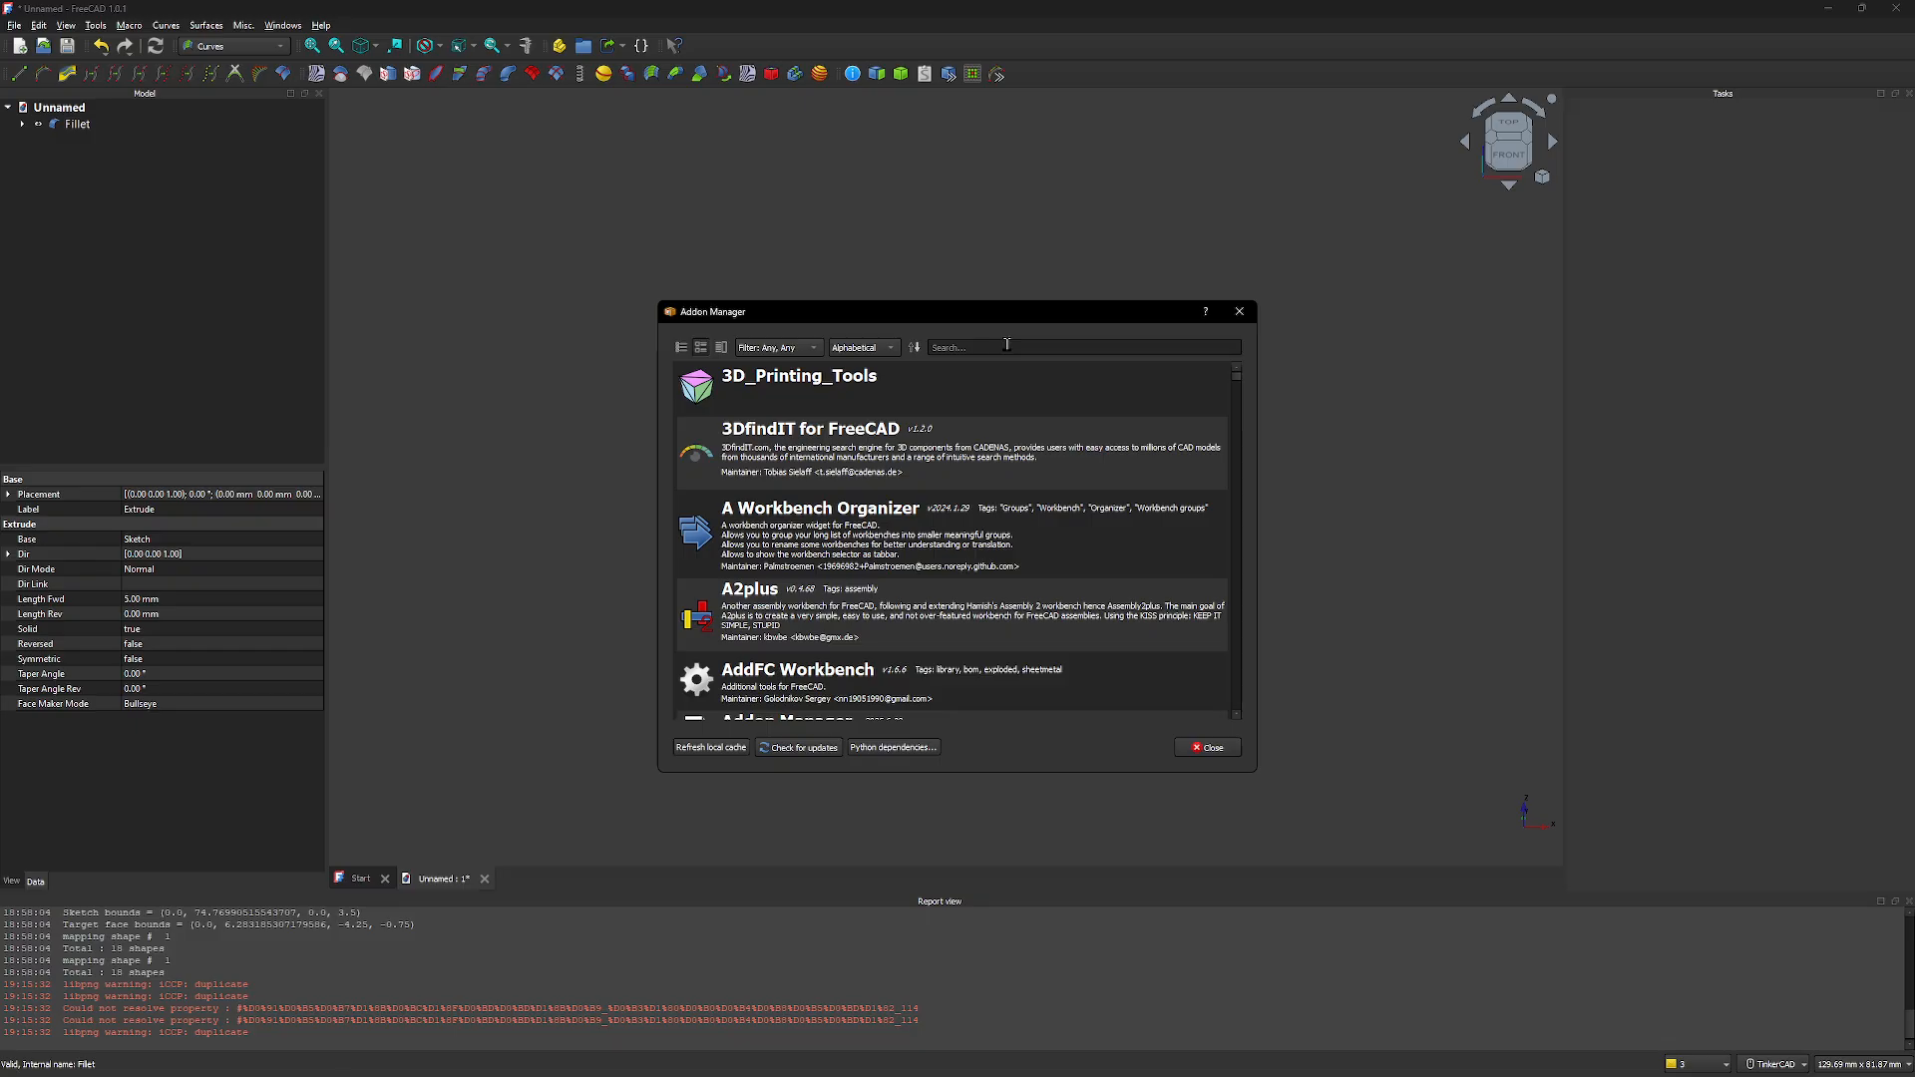
{"action": "left_click", "coordinate": [1007, 345]}
{"action": "type", "text": "curves"}
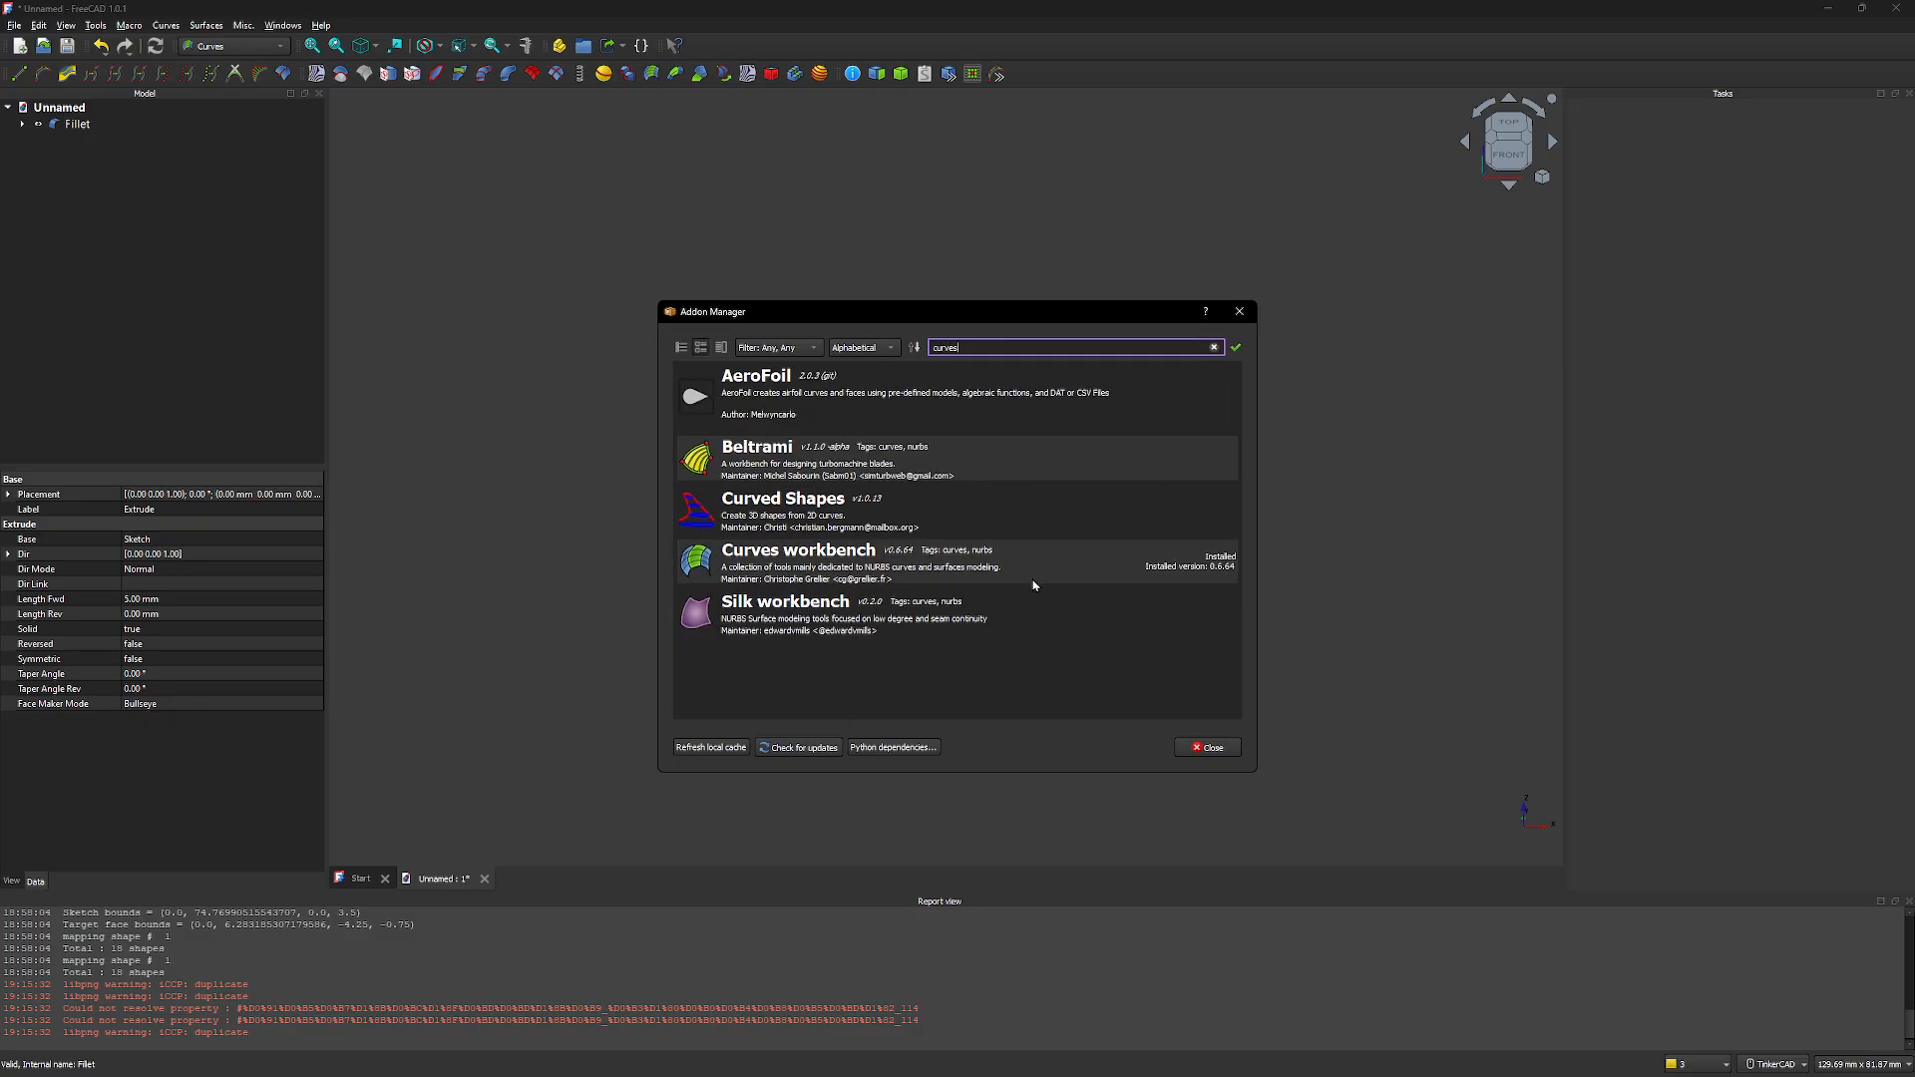
{"action": "left_click", "coordinate": [1245, 312]}
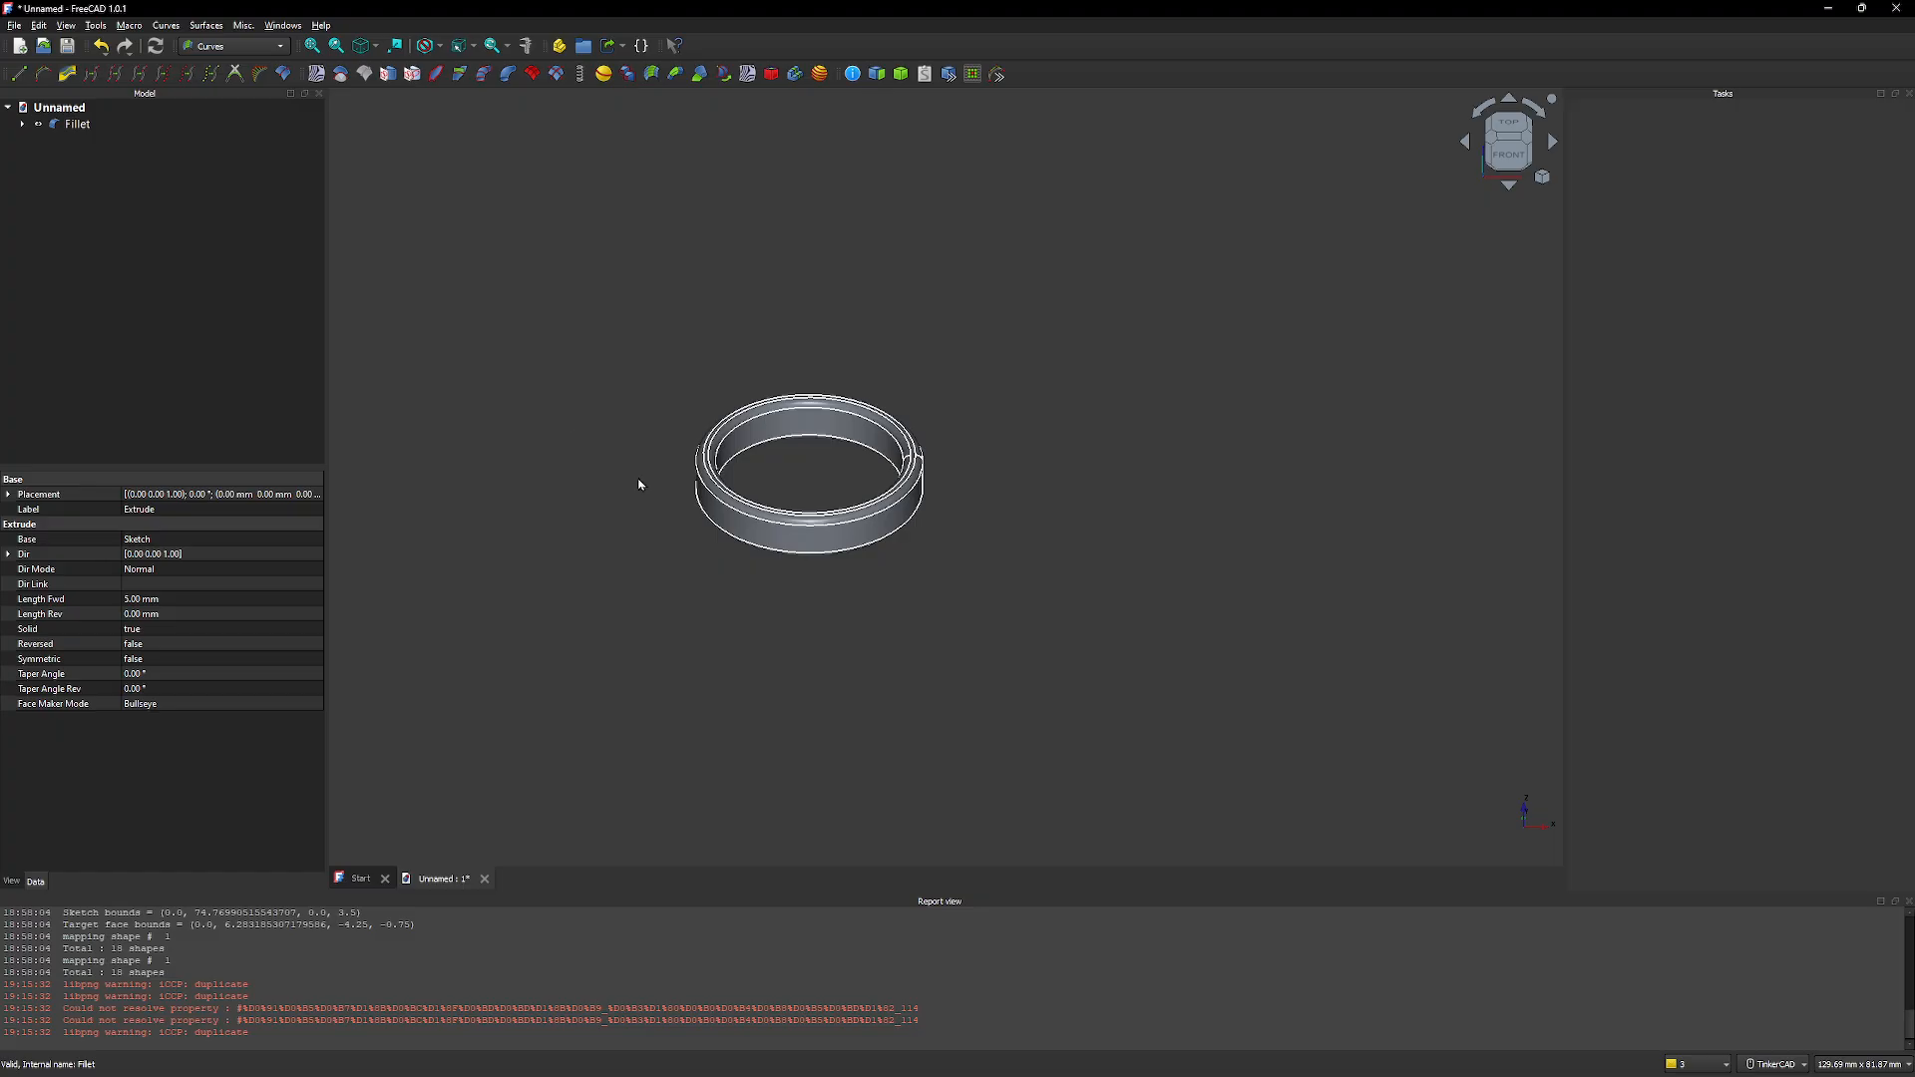
Create a Sketch on Surface object on the ring's outer cylindrical face
{"action": "left_click", "coordinate": [813, 538]}
{"action": "mouse_move", "coordinate": [928, 624]}
{"action": "right_mouse_down"}
{"action": "mouse_move", "coordinate": [902, 547]}
{"action": "mouse_move", "coordinate": [774, 535]}
{"action": "mouse_move", "coordinate": [812, 560]}
{"action": "mouse_move", "coordinate": [1111, 585]}
{"action": "mouse_move", "coordinate": [943, 551]}
{"action": "mouse_move", "coordinate": [937, 599]}
{"action": "mouse_move", "coordinate": [897, 628]}
{"action": "right_mouse_up"}
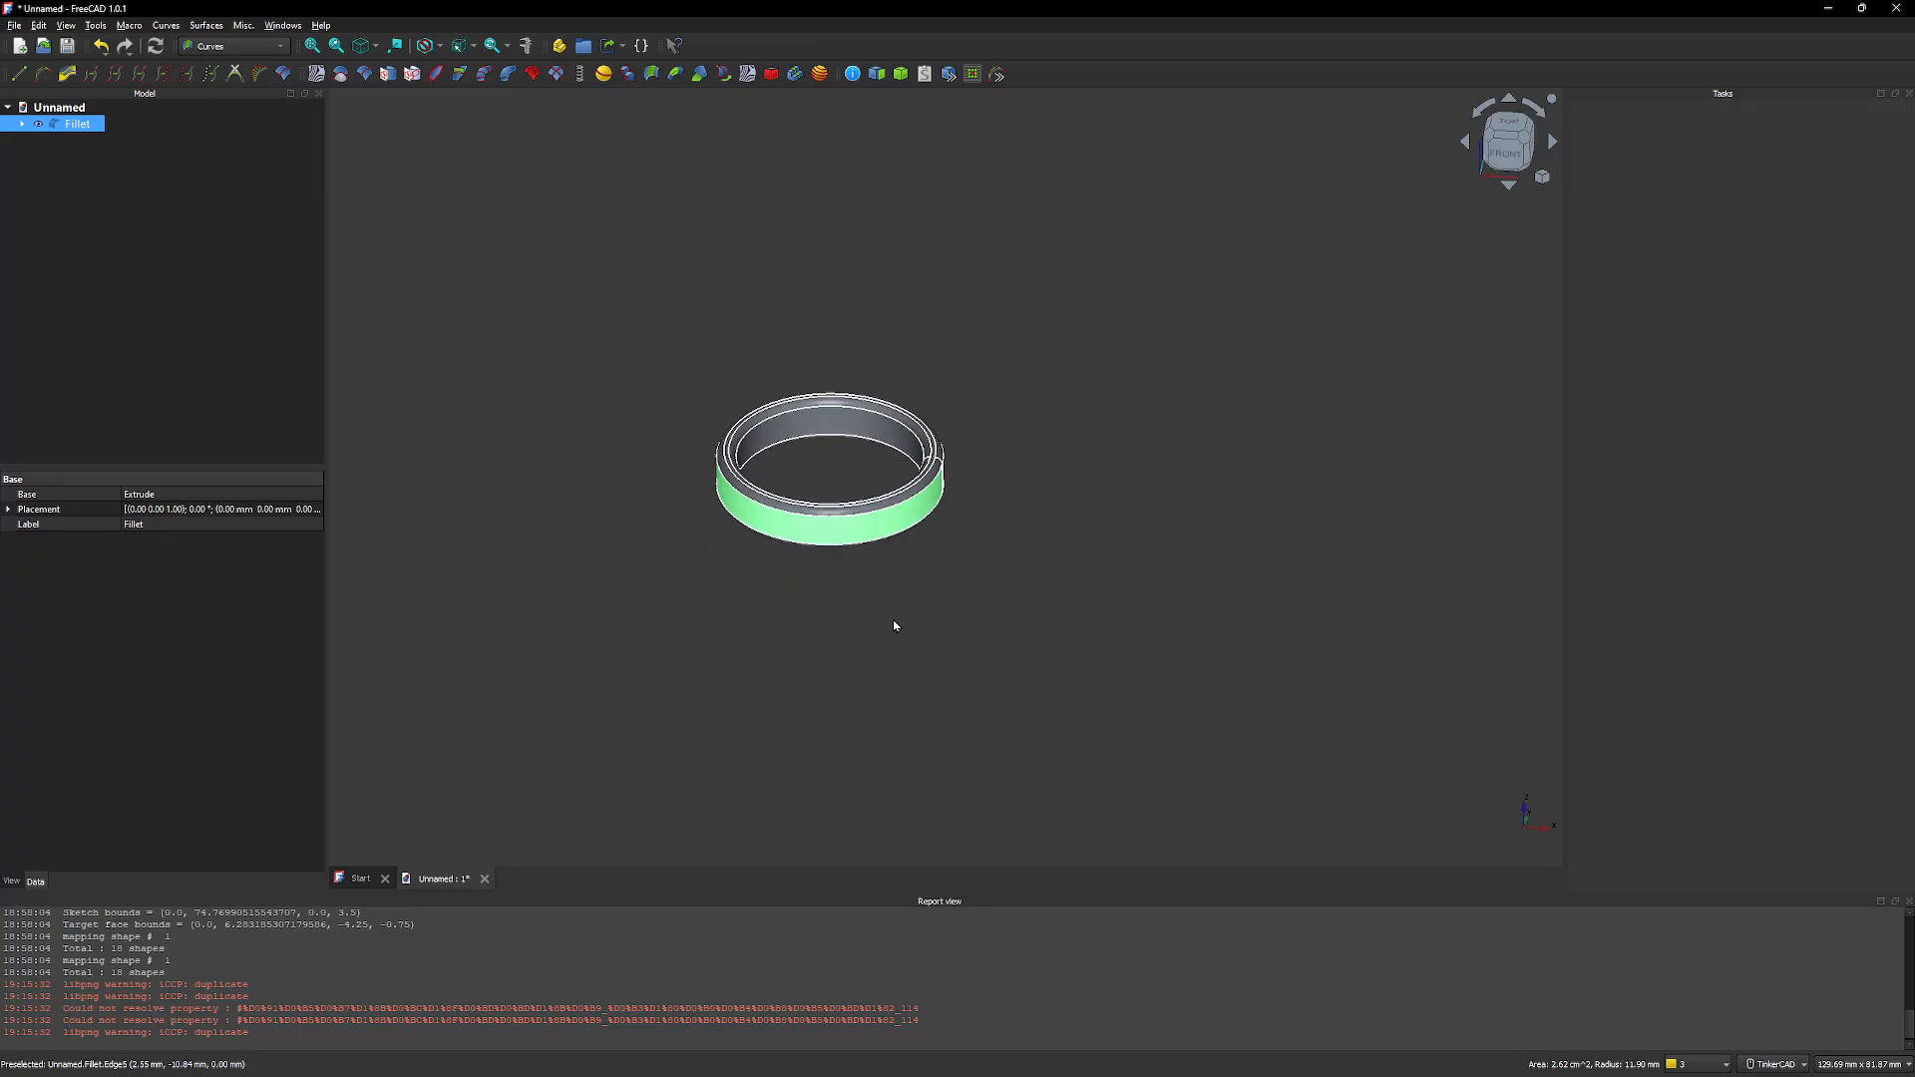
{"action": "left_click", "coordinate": [389, 76]}
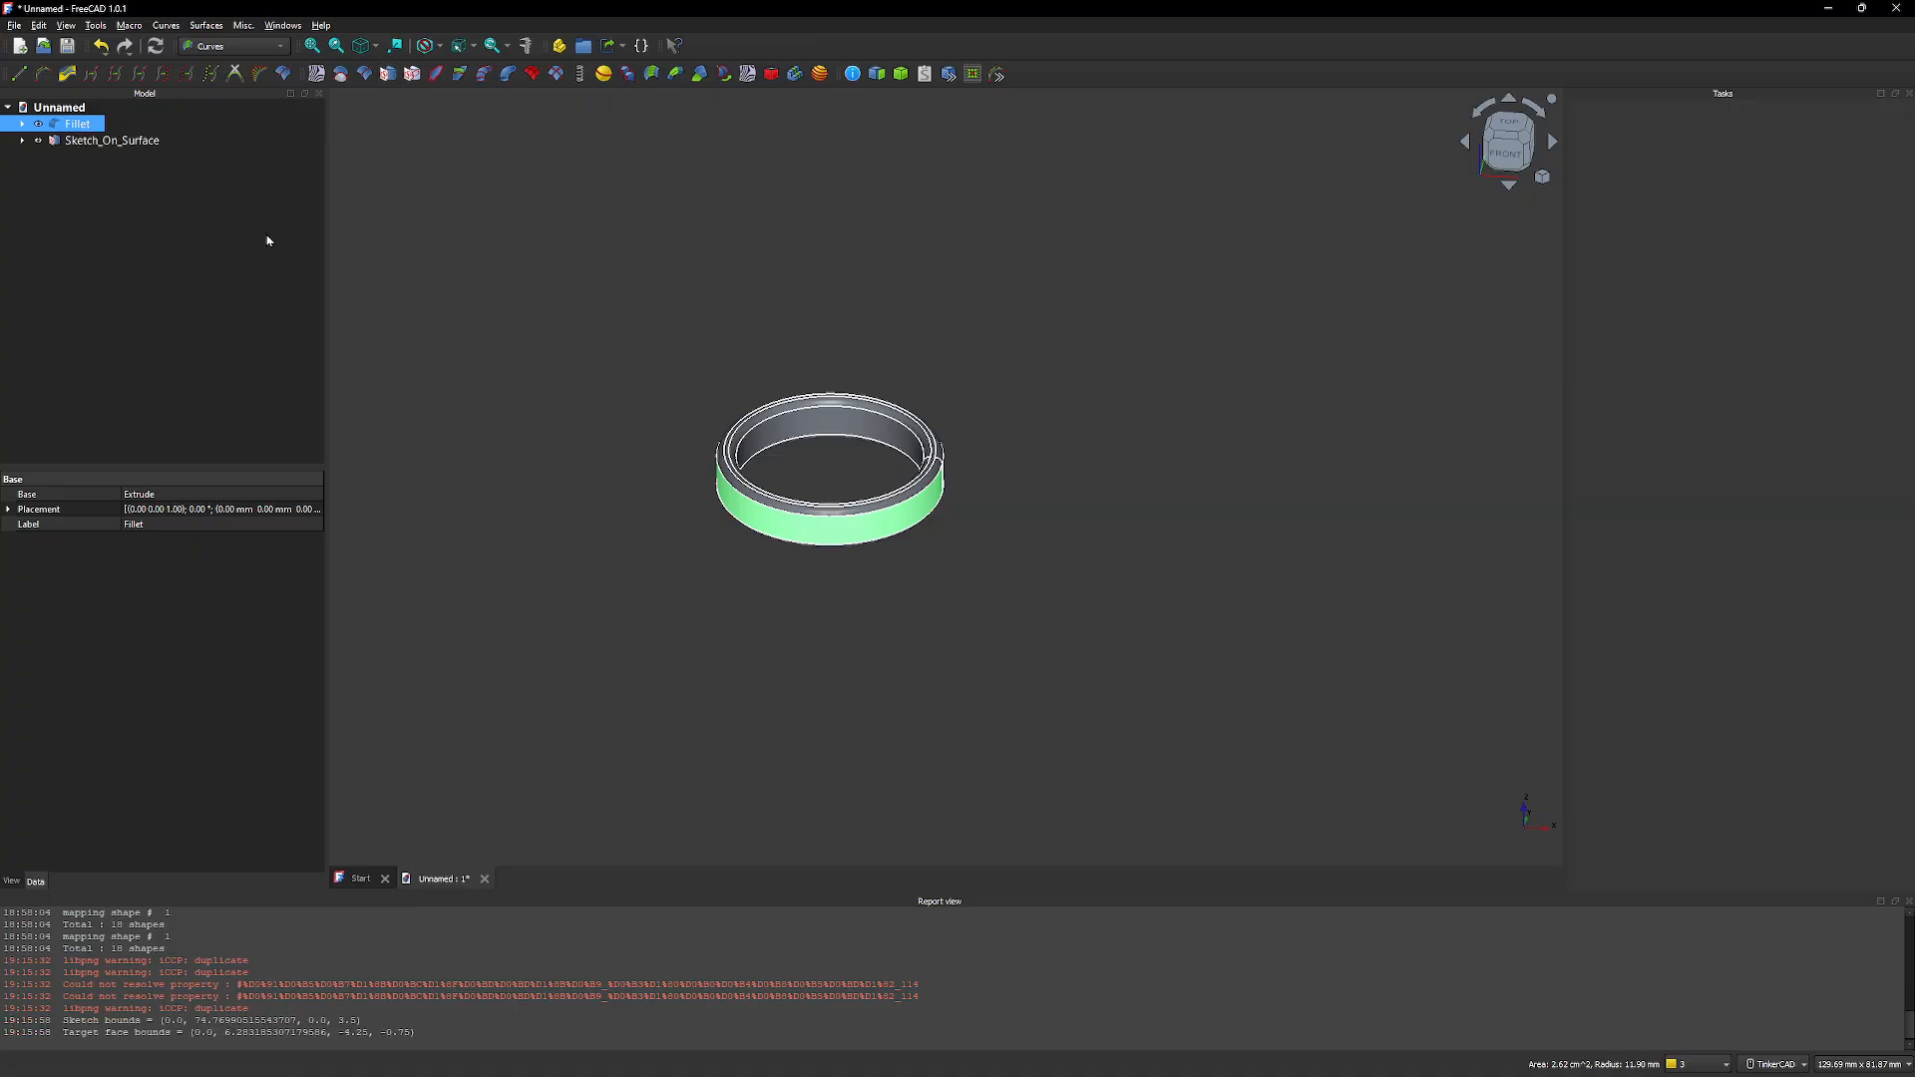
Open the mapped sketch inside the Sketch on Surface object for editing
{"action": "left_click", "coordinate": [112, 140]}
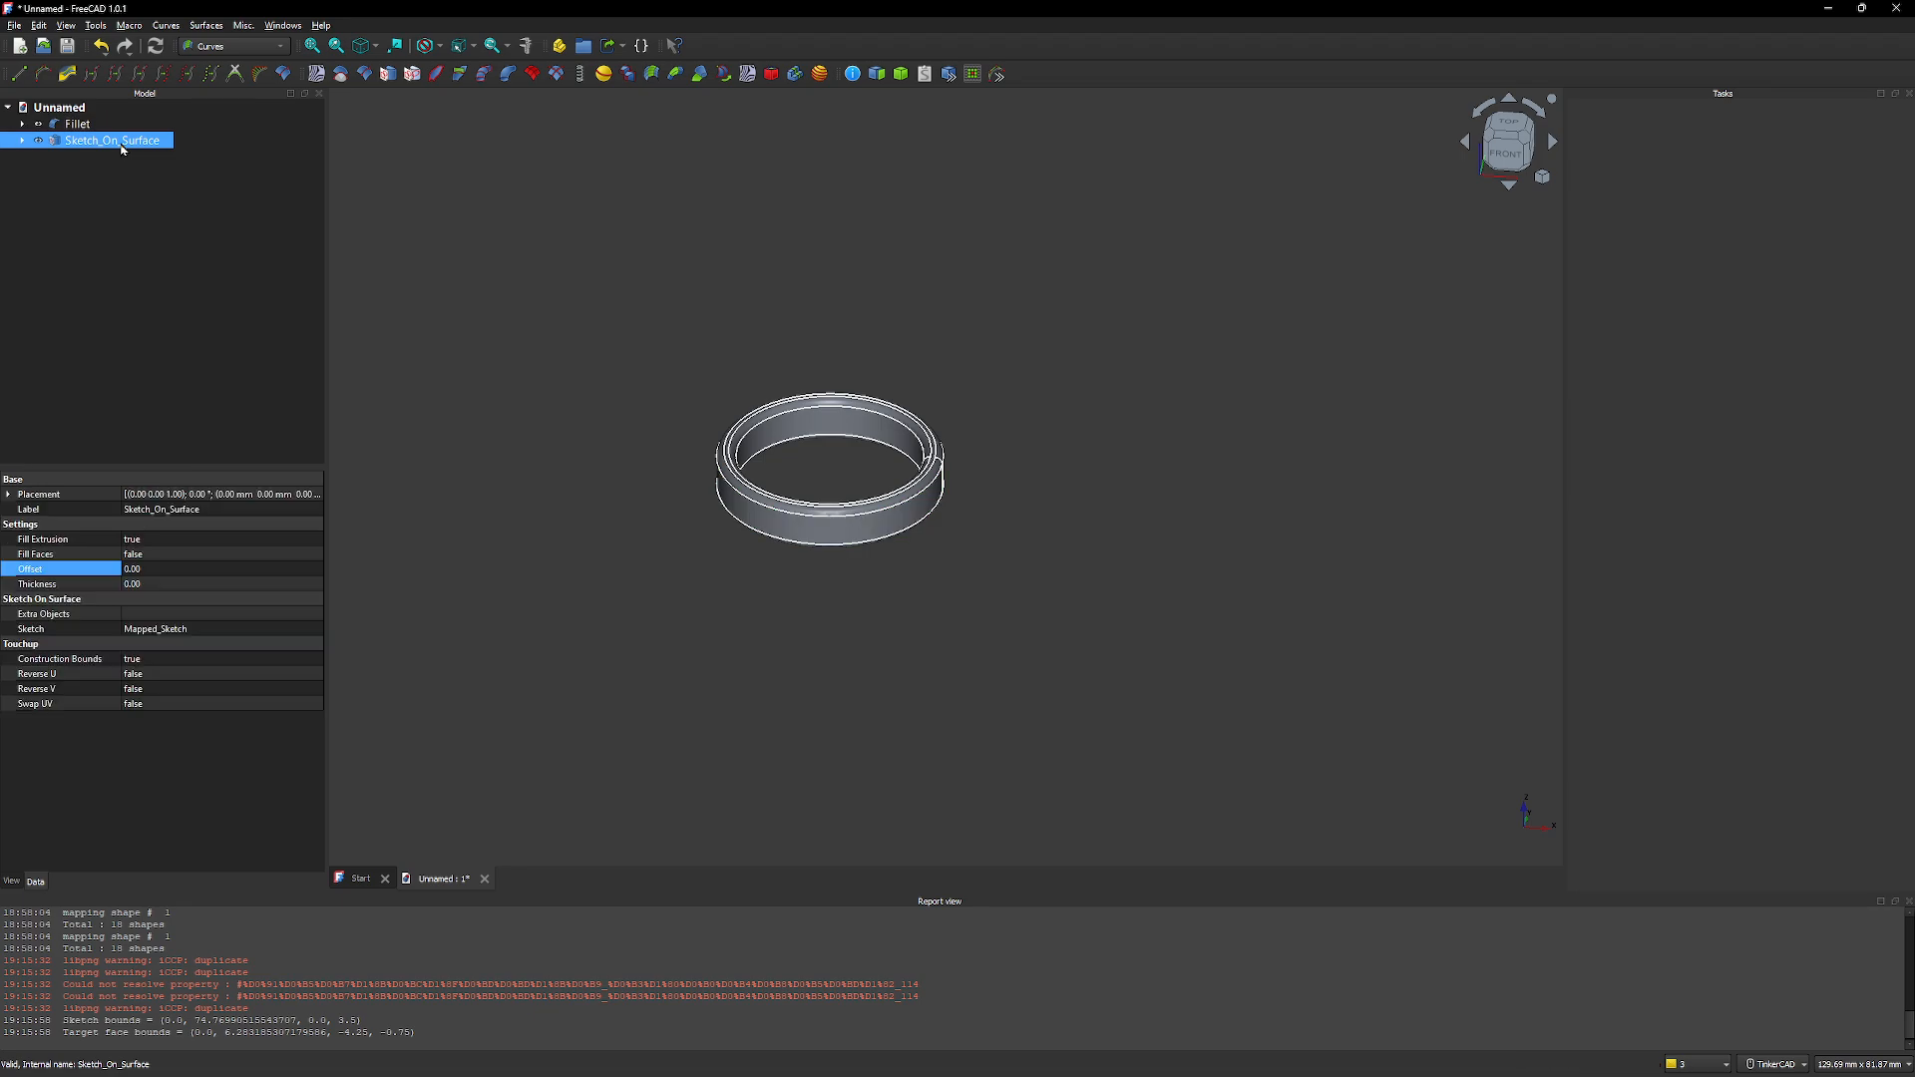
{"action": "left_click", "coordinate": [23, 141]}
{"action": "left_click", "coordinate": [128, 159], "text": "ctrl"}
{"action": "double_click", "coordinate": [128, 159]}
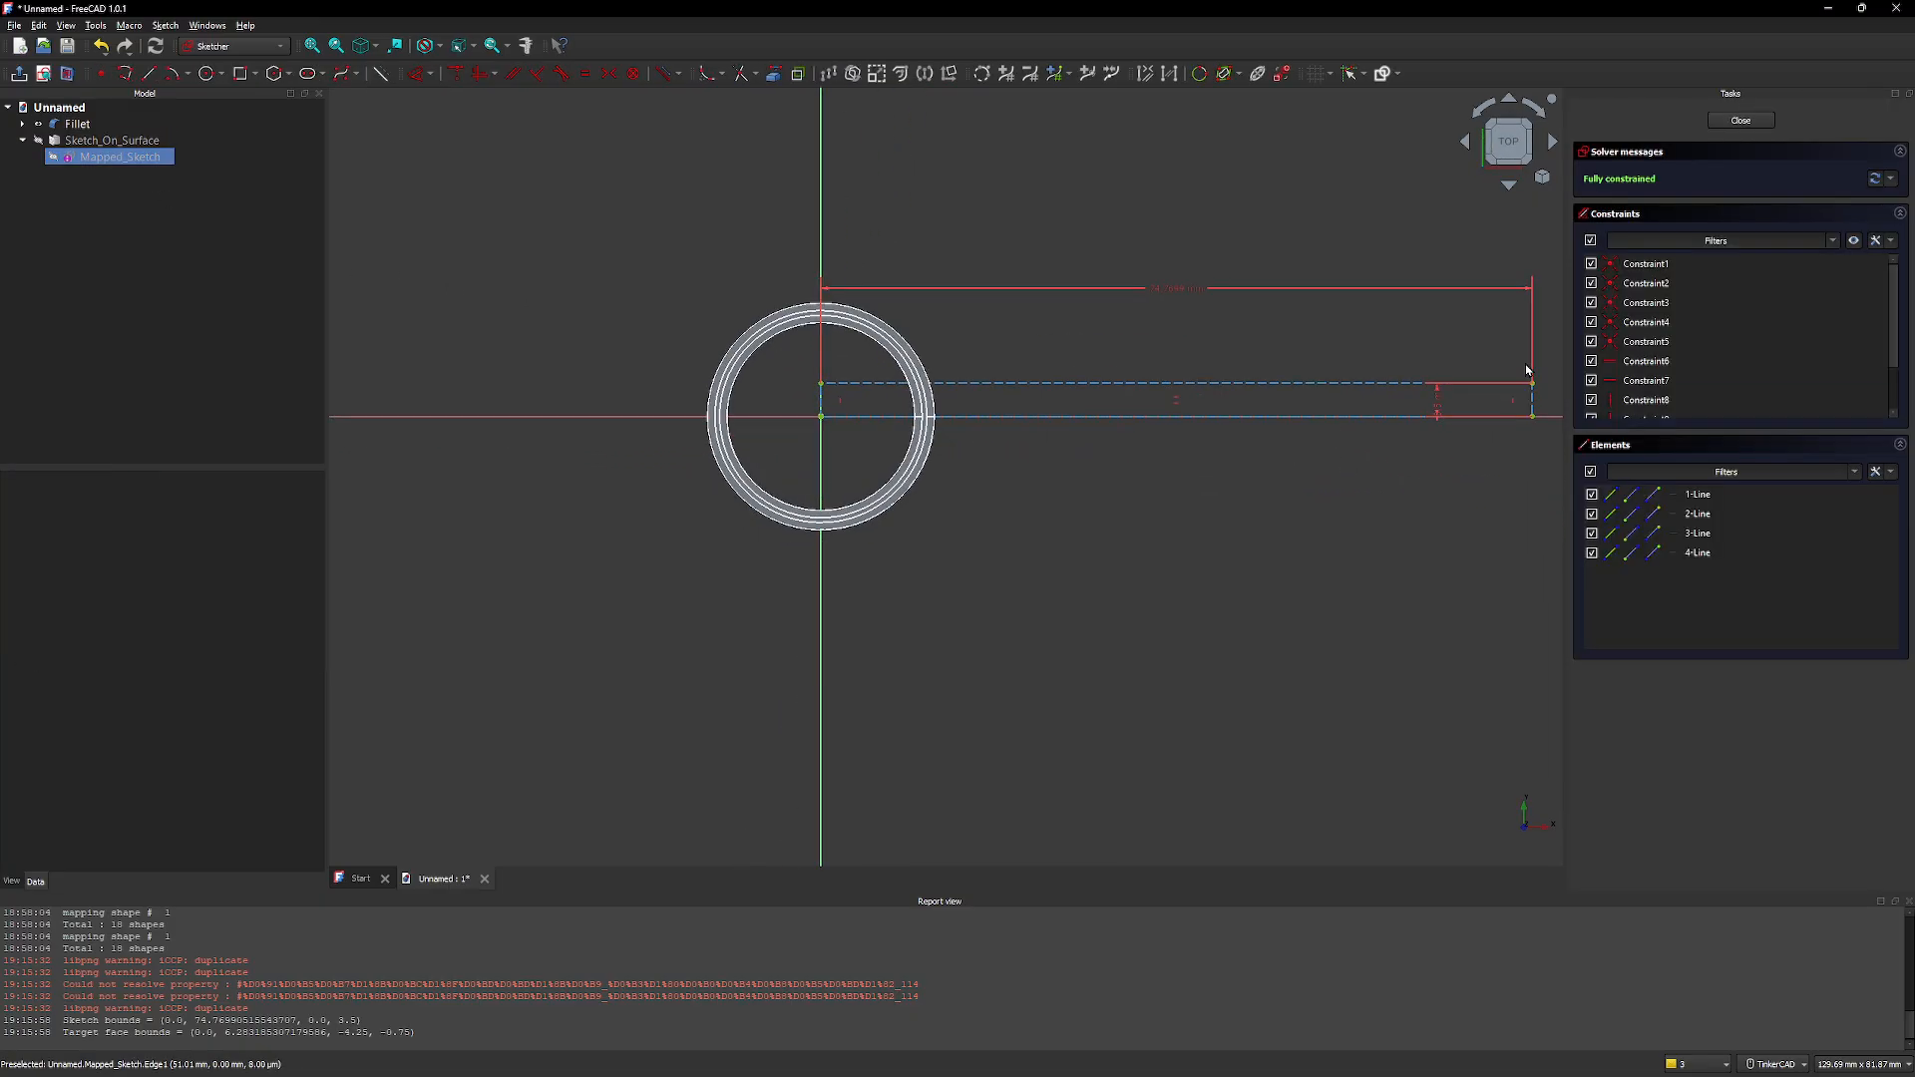
Turn the mapped sketch's four rectangle lines from construction into normal geometry and finish the sketch edit
{"action": "left_click", "coordinate": [1306, 384]}
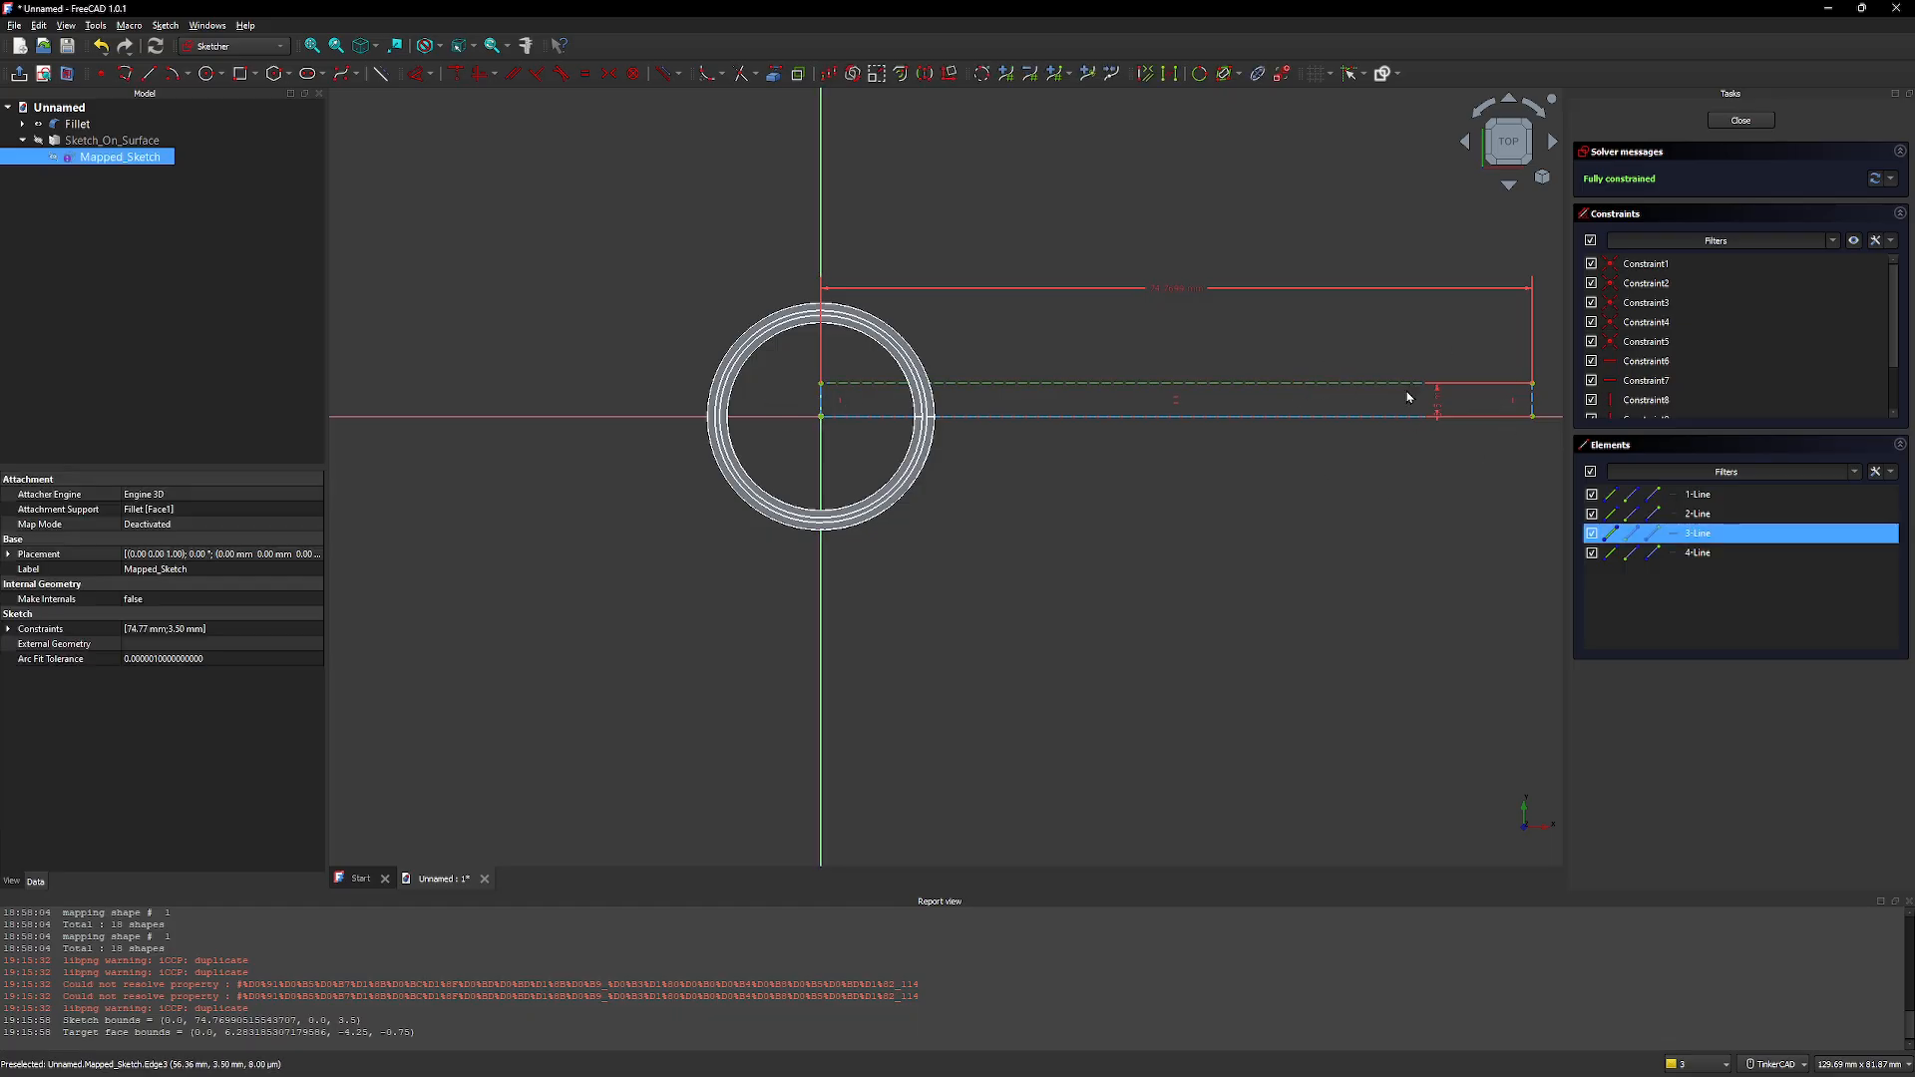
{"action": "left_click", "coordinate": [1531, 407]}
{"action": "left_click", "coordinate": [1313, 417]}
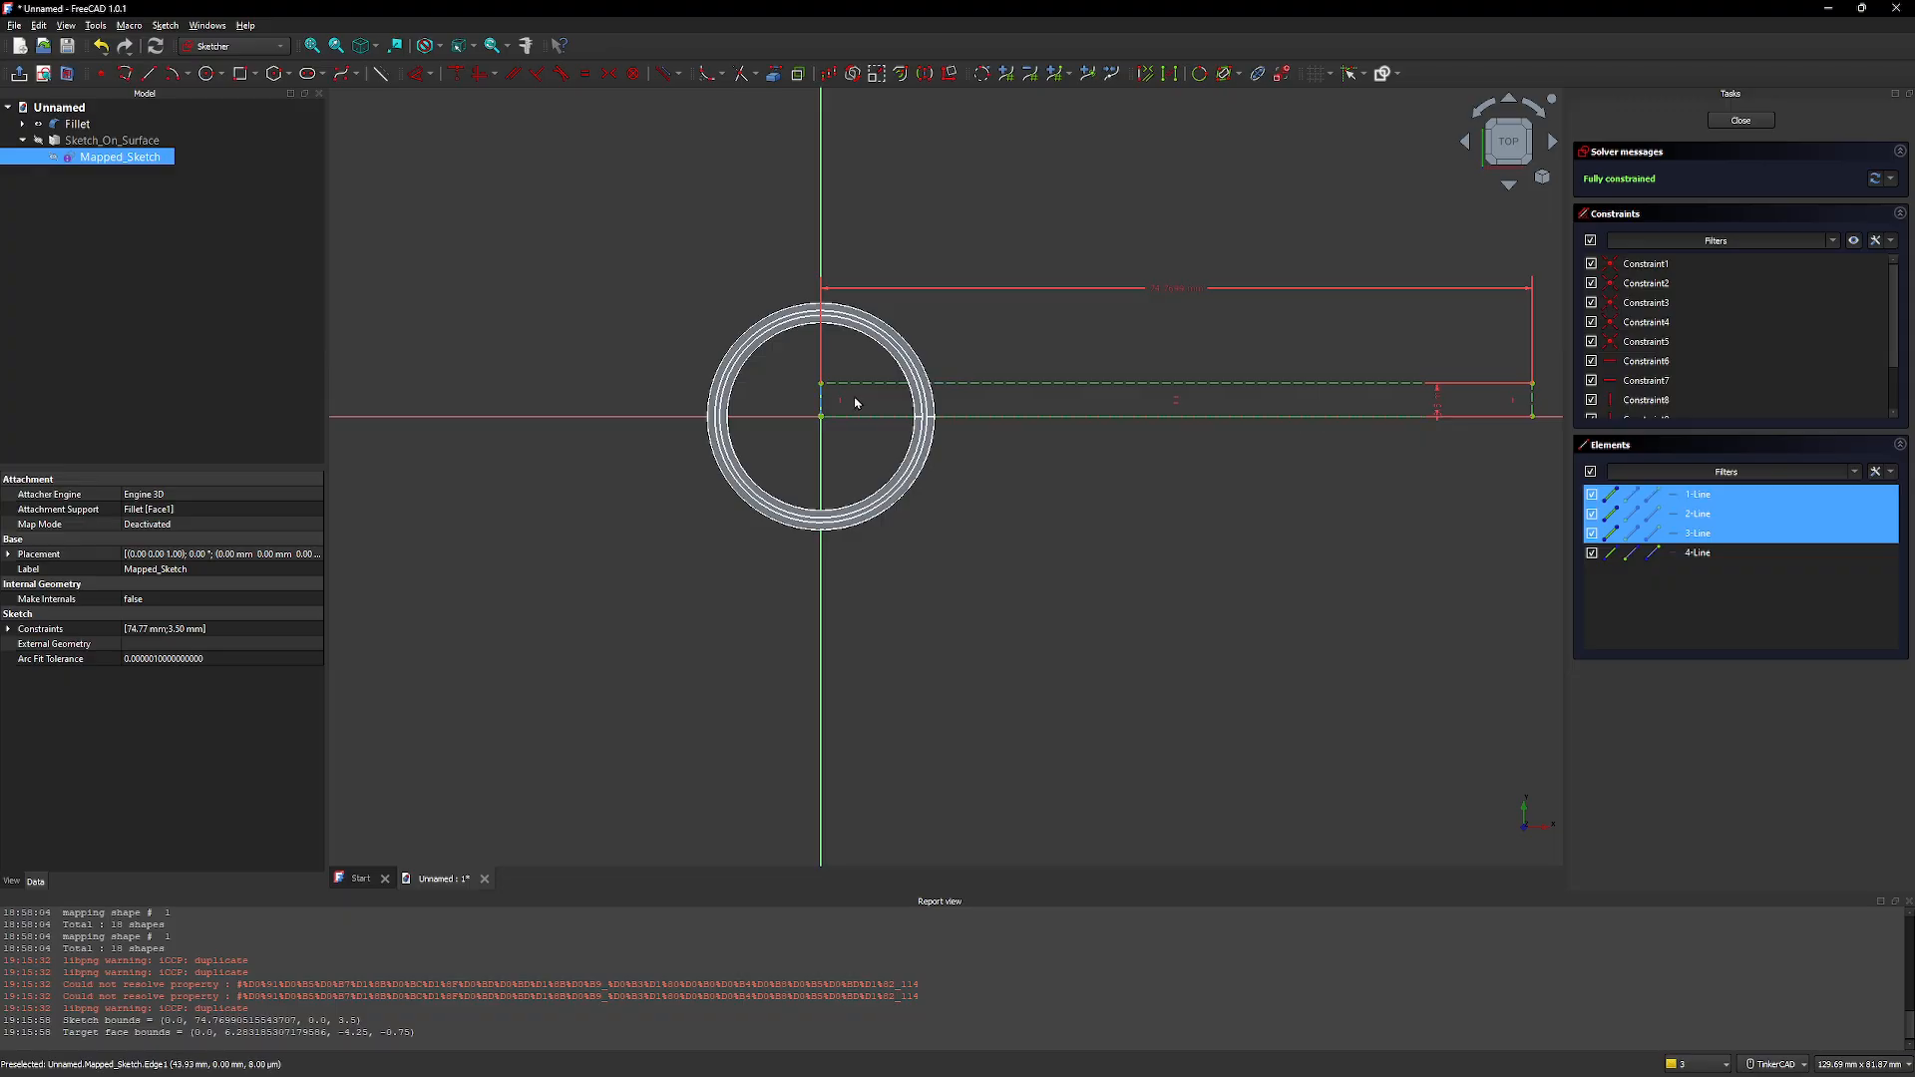
{"action": "left_click", "coordinate": [823, 399]}
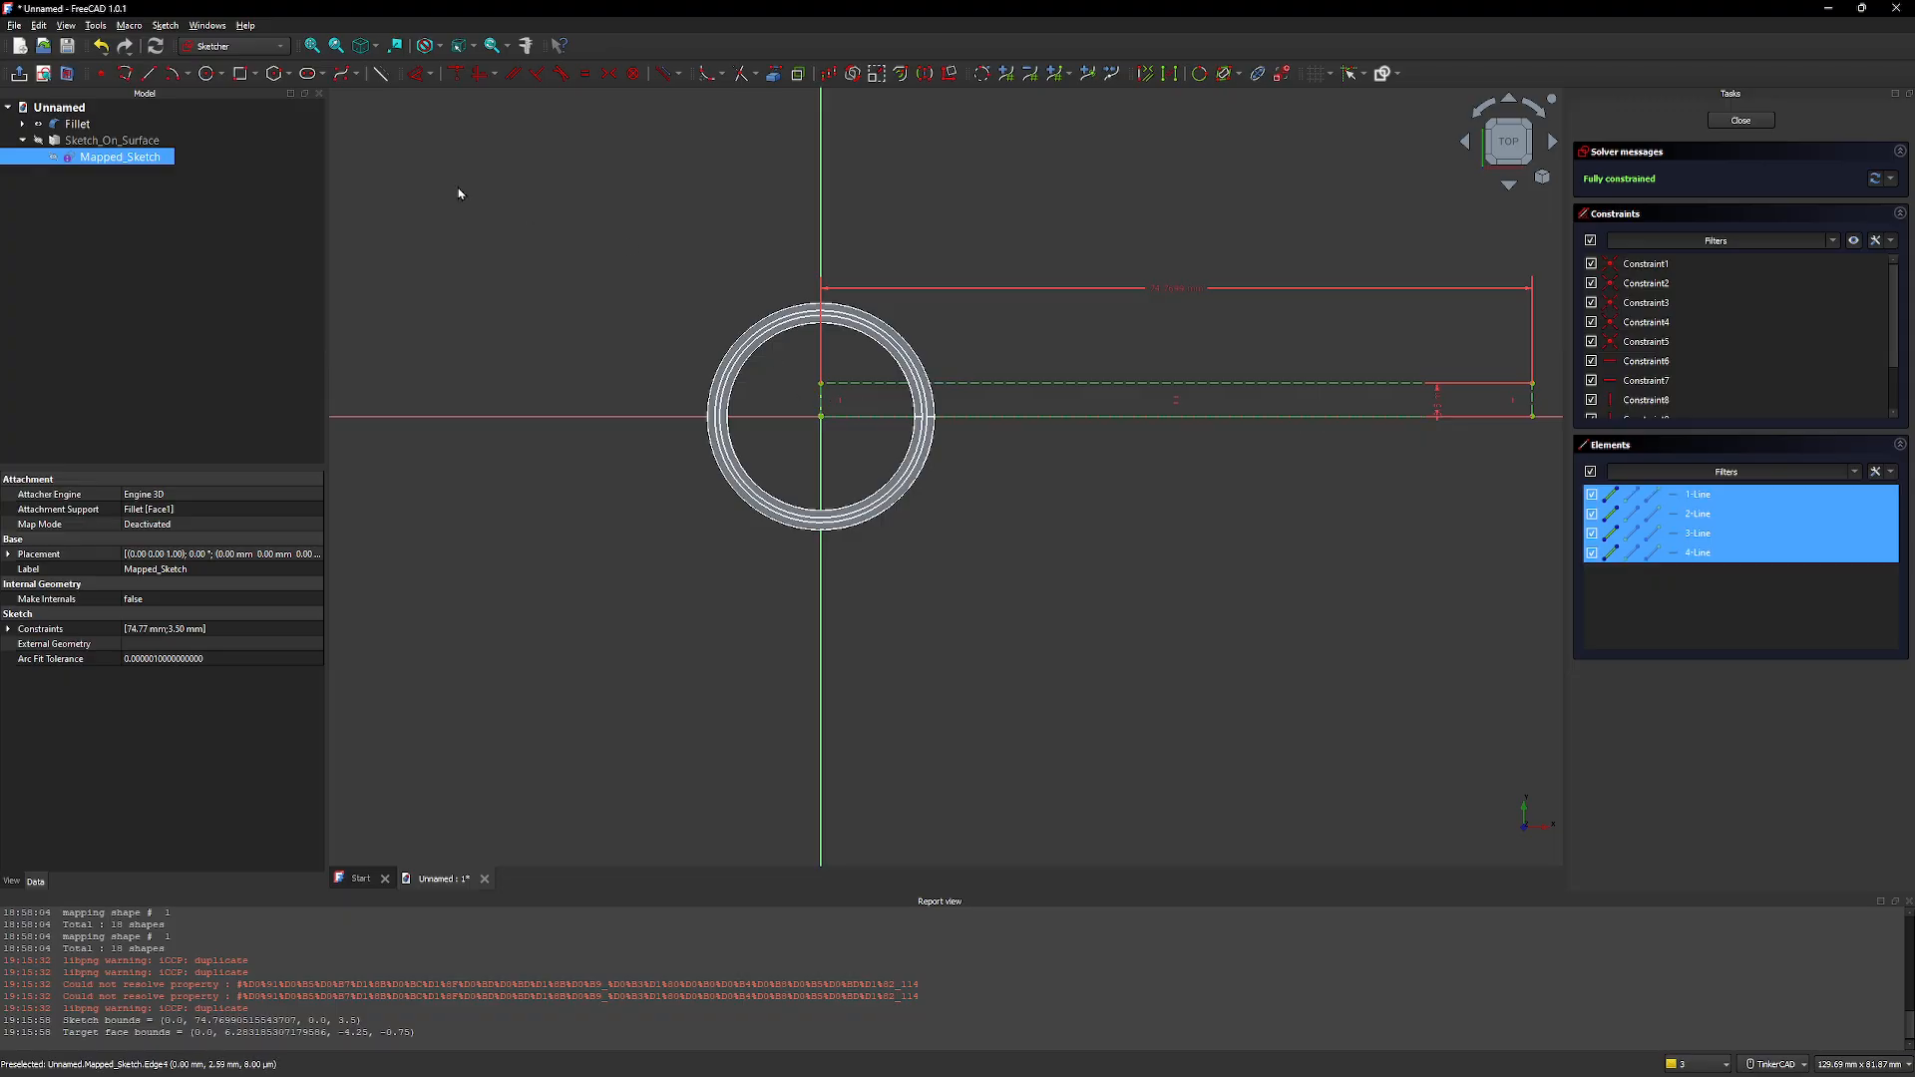
{"action": "left_click", "coordinate": [379, 76]}
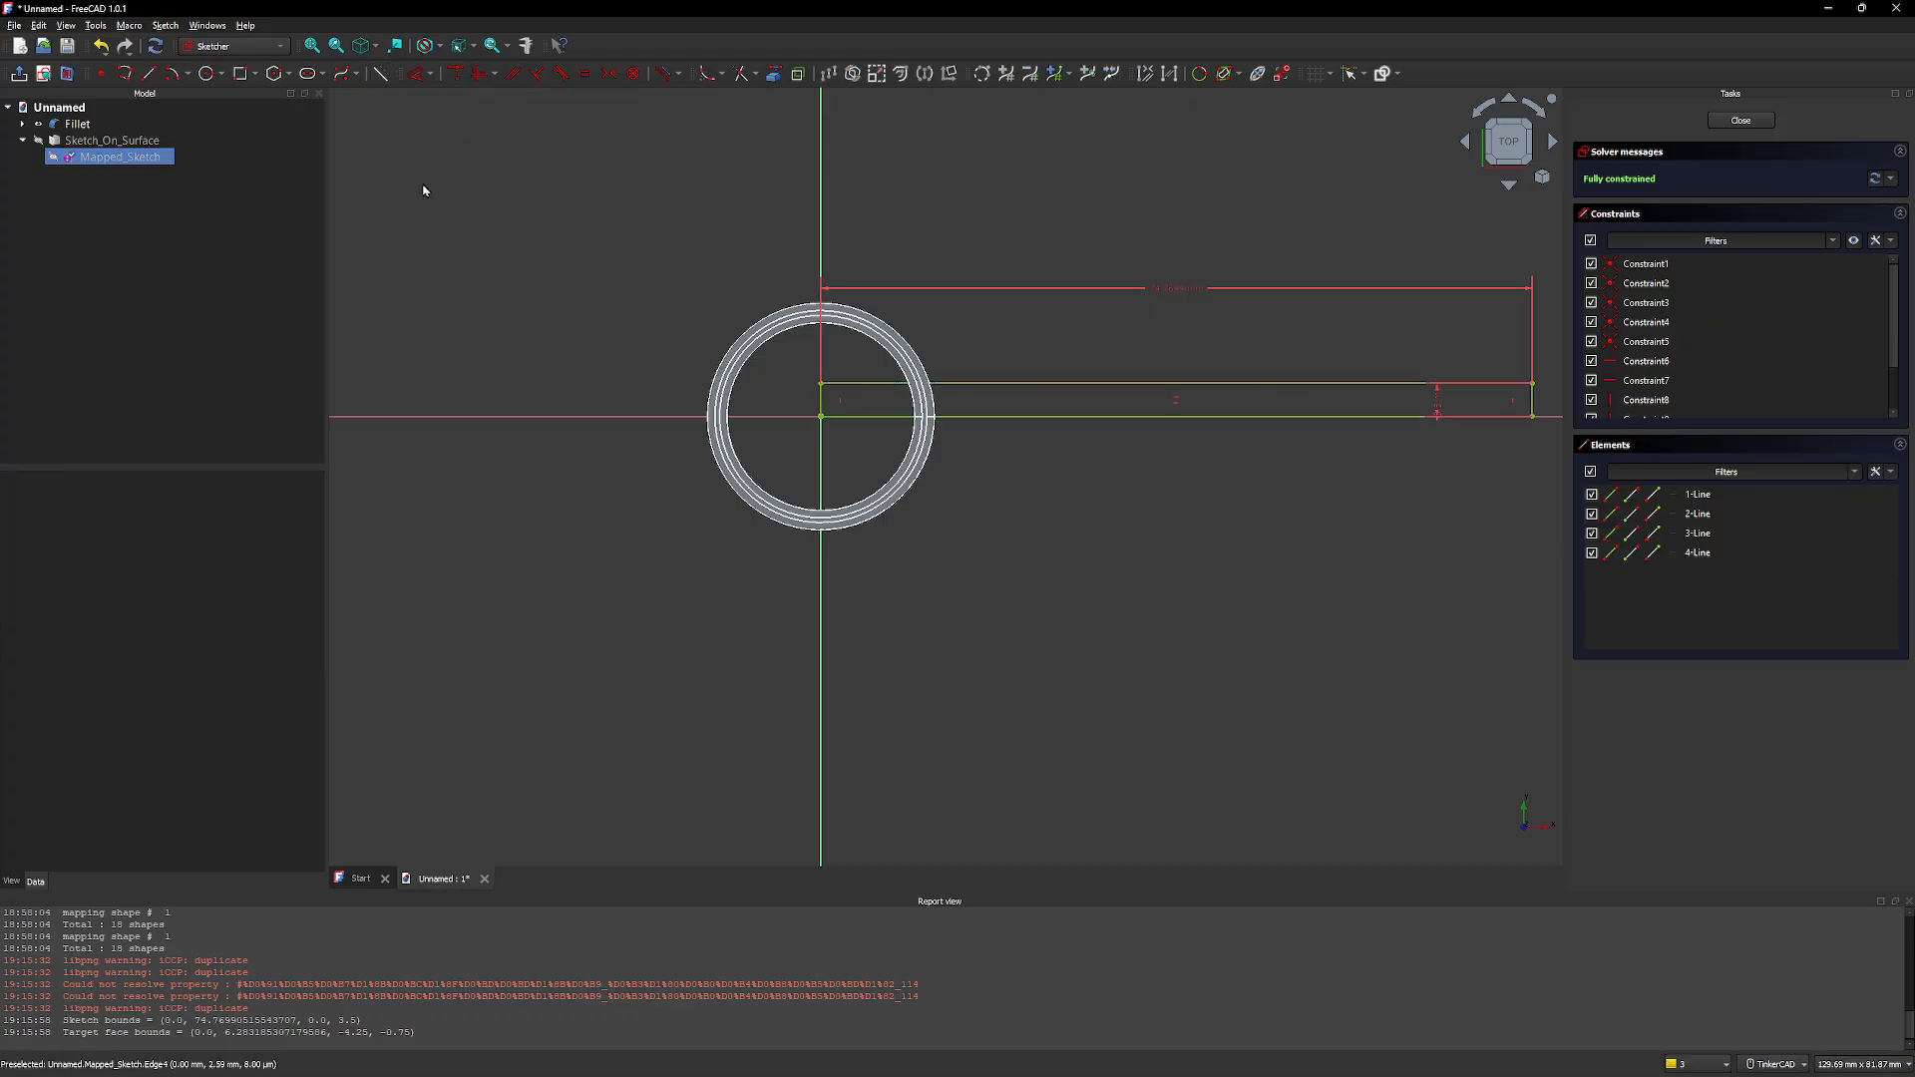
{"action": "left_click", "coordinate": [1740, 120]}
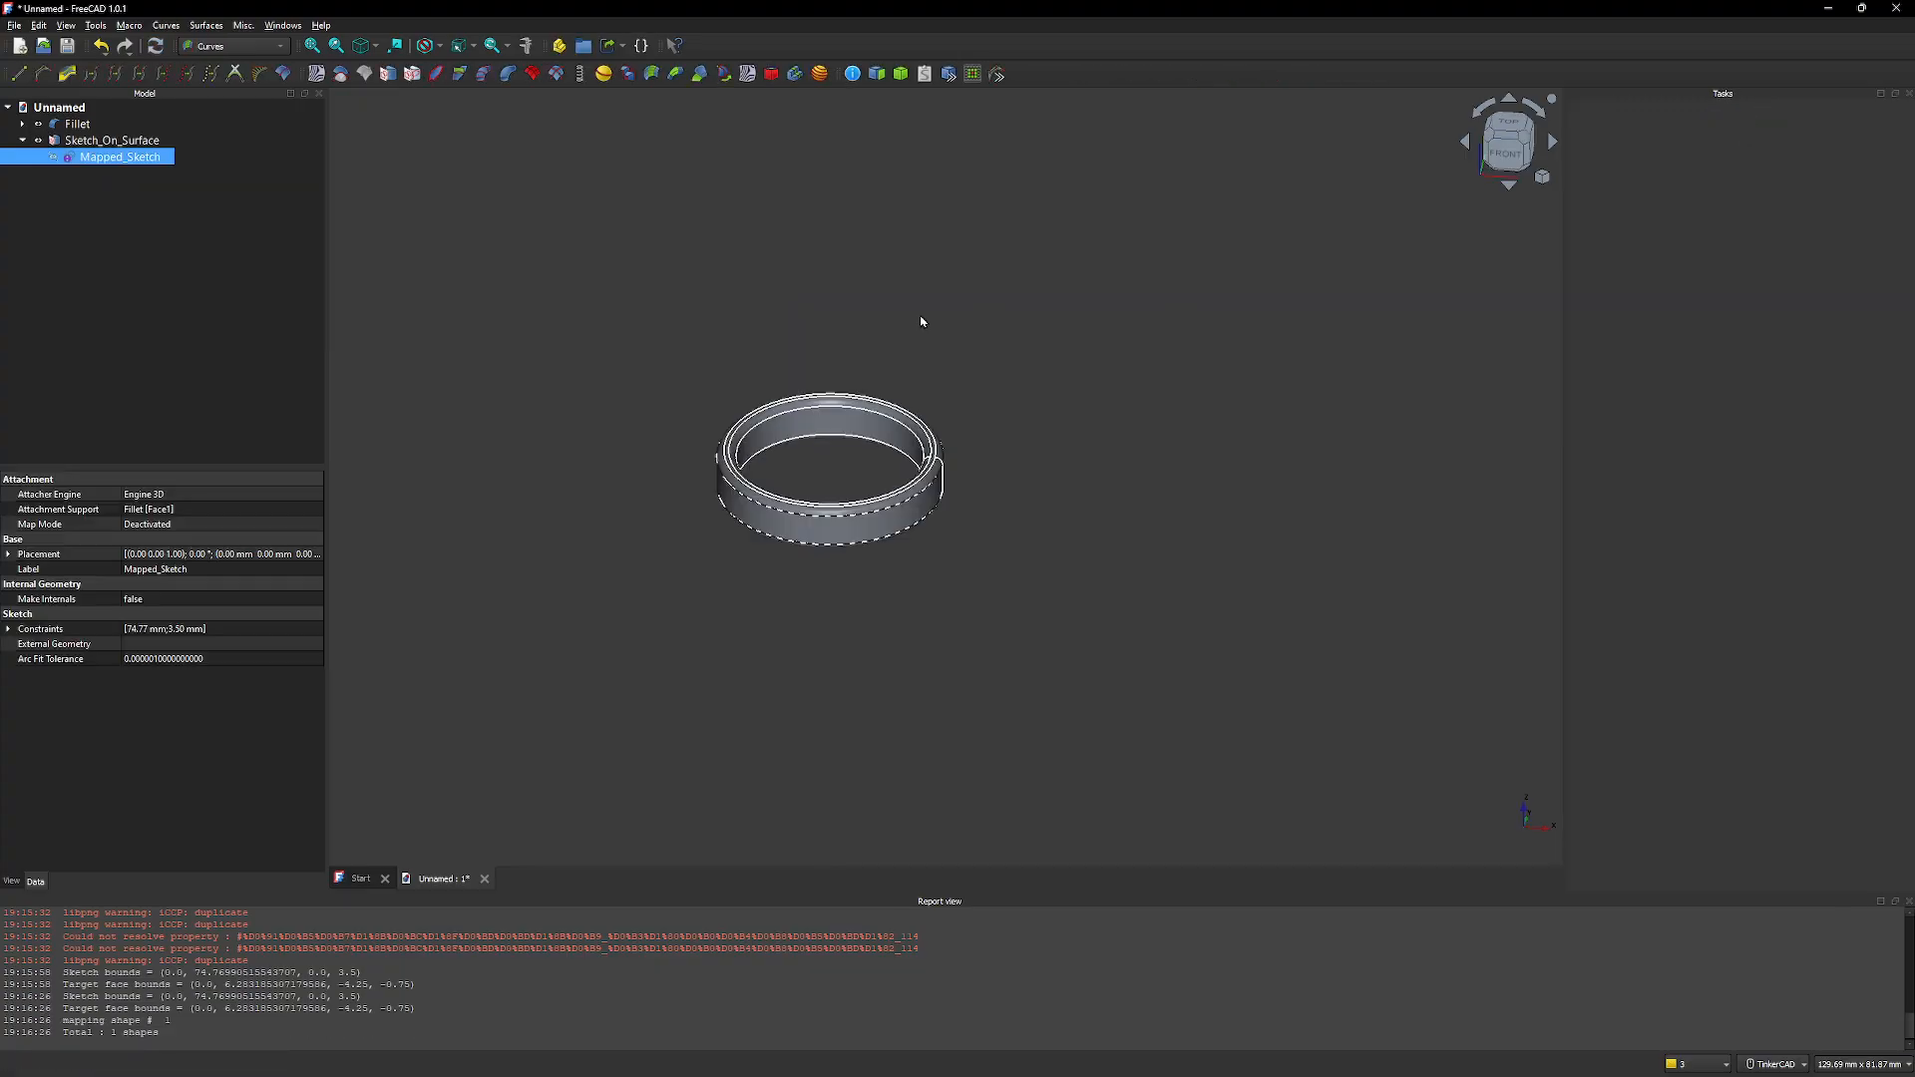
Make the mapped sketch's flat rectangle visible in the top view and switch to the Draft workbench
{"action": "left_click", "coordinate": [53, 157]}
{"action": "middle_click_drag", "start_coordinate": [688, 274], "coordinate": [684, 306]}
{"action": "mouse_move", "coordinate": [685, 307]}
{"action": "right_mouse_down"}
{"action": "mouse_move", "coordinate": [704, 386]}
{"action": "mouse_move", "coordinate": [971, 398]}
{"action": "mouse_move", "coordinate": [1039, 428]}
{"action": "mouse_move", "coordinate": [1172, 316]}
{"action": "right_mouse_up"}
{"action": "left_click", "coordinate": [1507, 147]}
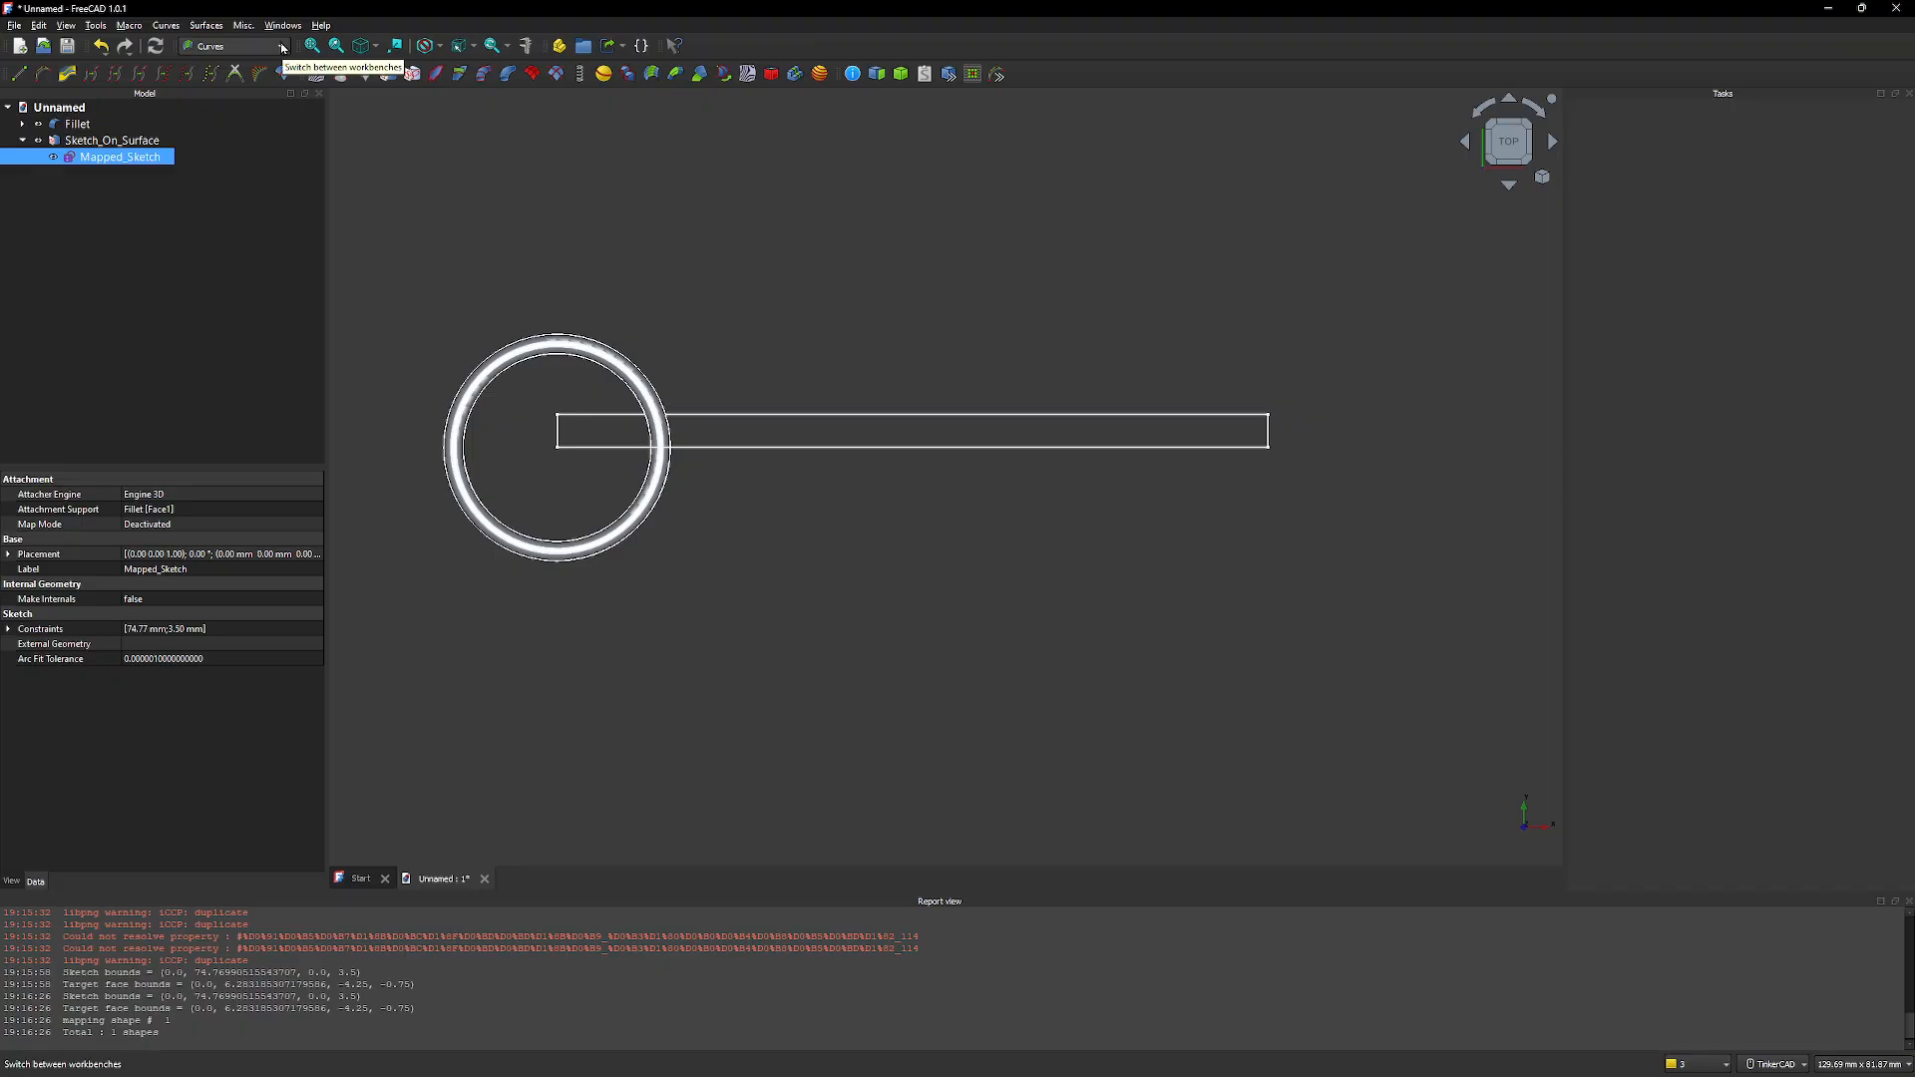
{"action": "left_click", "coordinate": [281, 46]}
{"action": "left_click", "coordinate": [205, 71]}
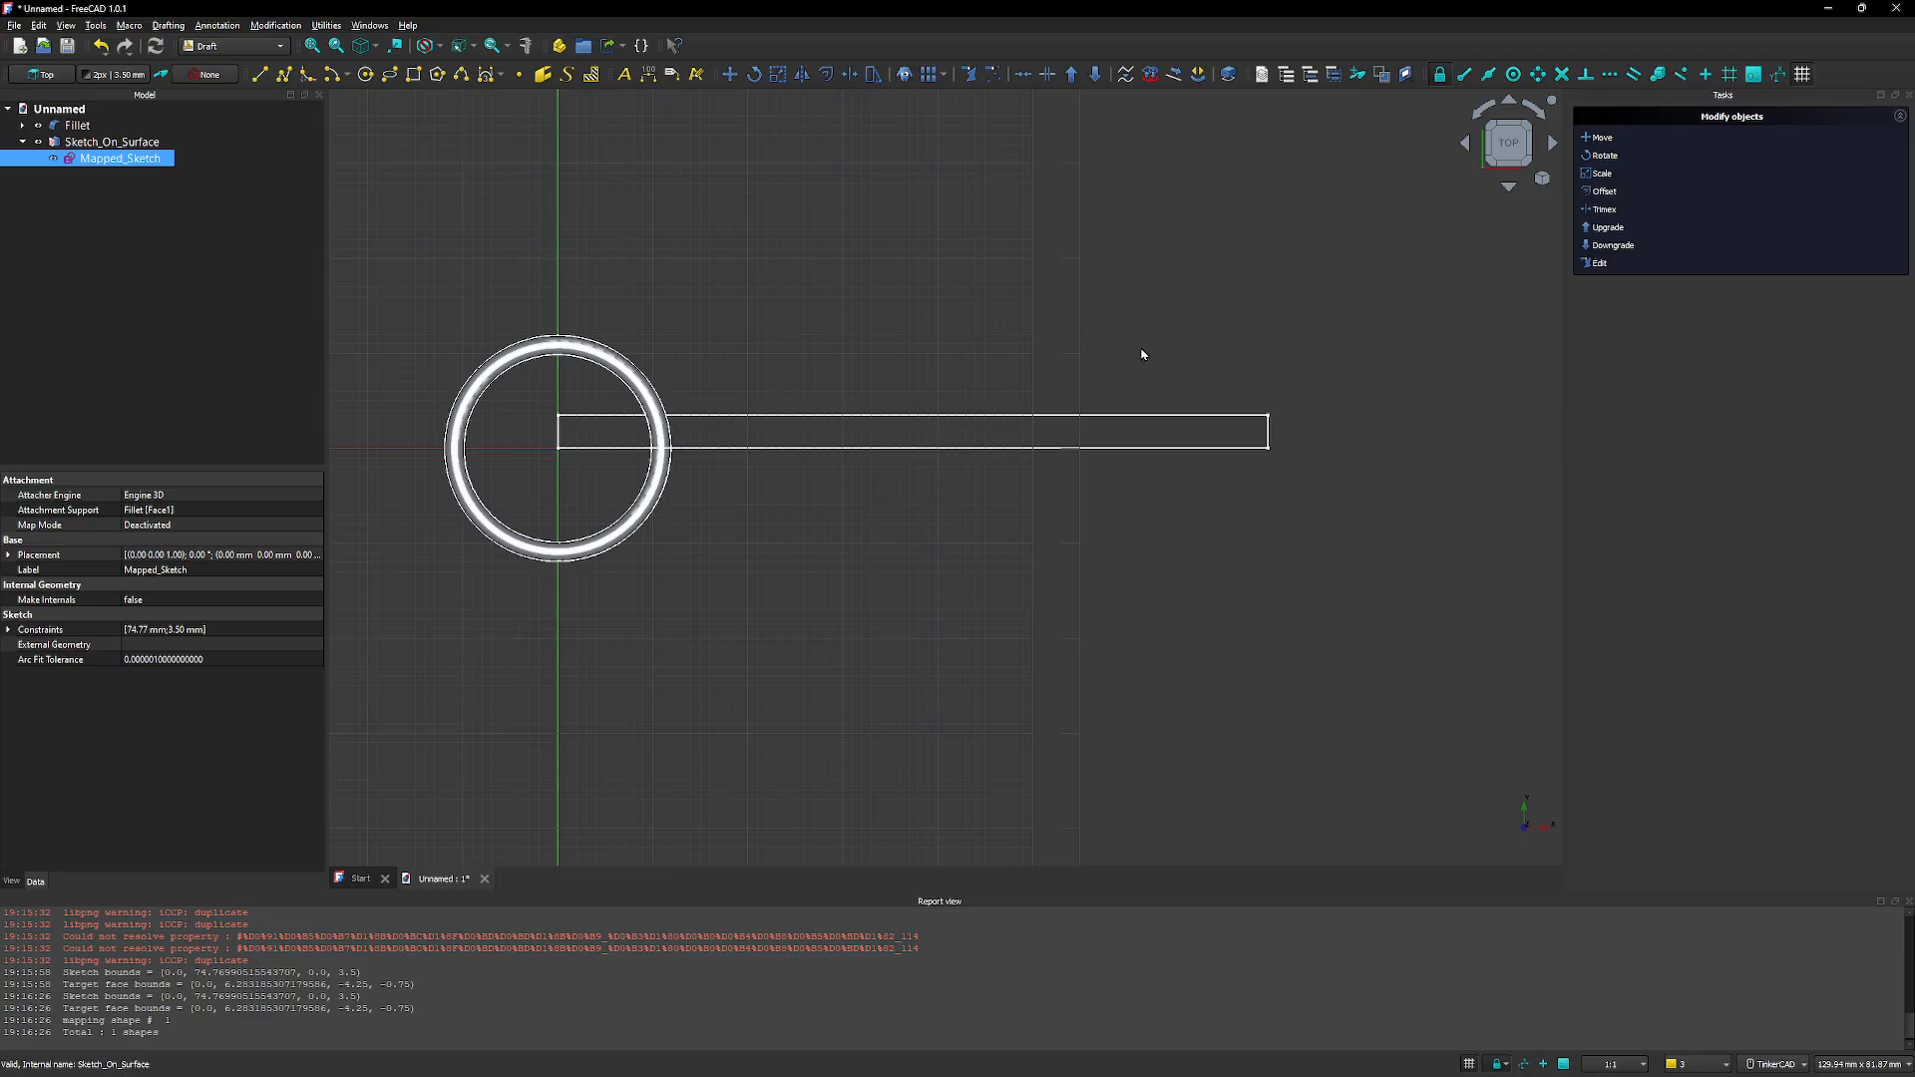
Set up a ShapeString inside the rectangle at about X 18.15 mm, Y 0.74 mm, reading "Live Long and Prosper" at 2 mm height
{"action": "left_click", "coordinate": [569, 76]}
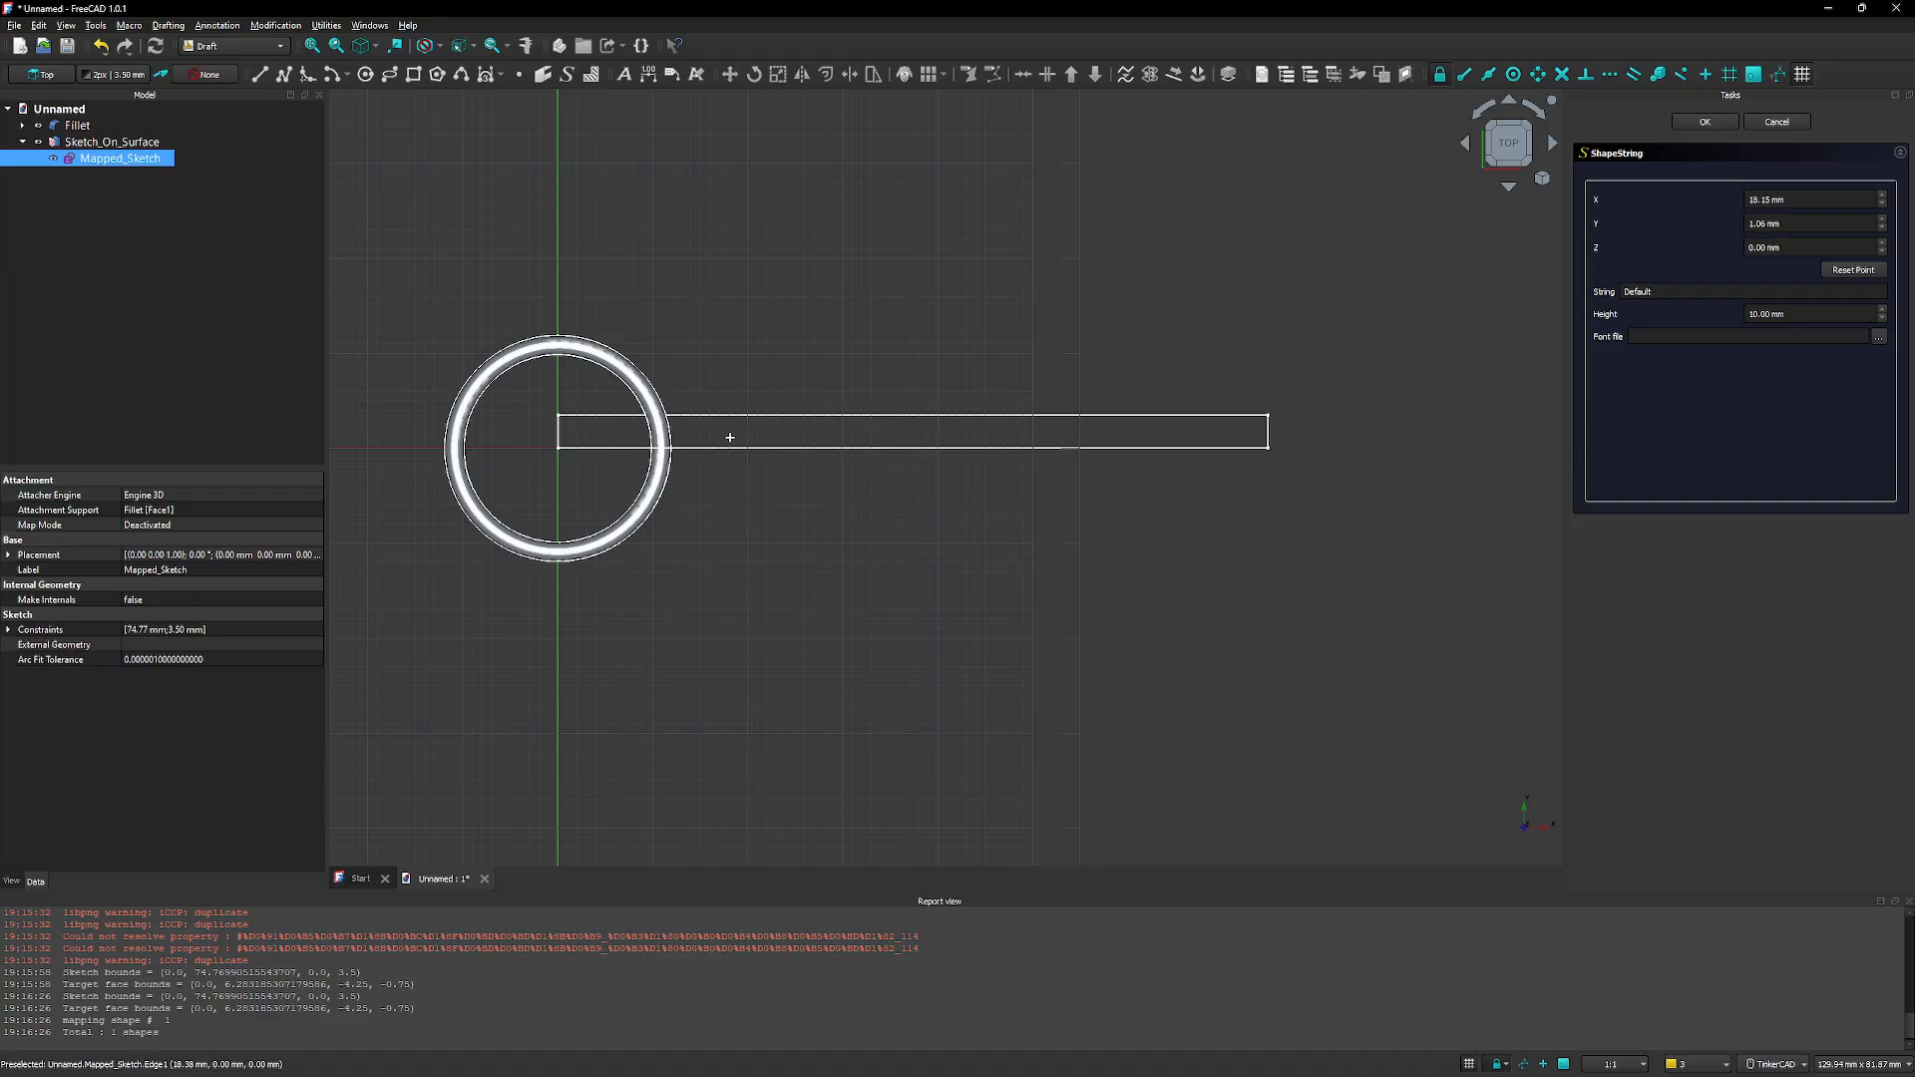
{"action": "left_click", "coordinate": [730, 440]}
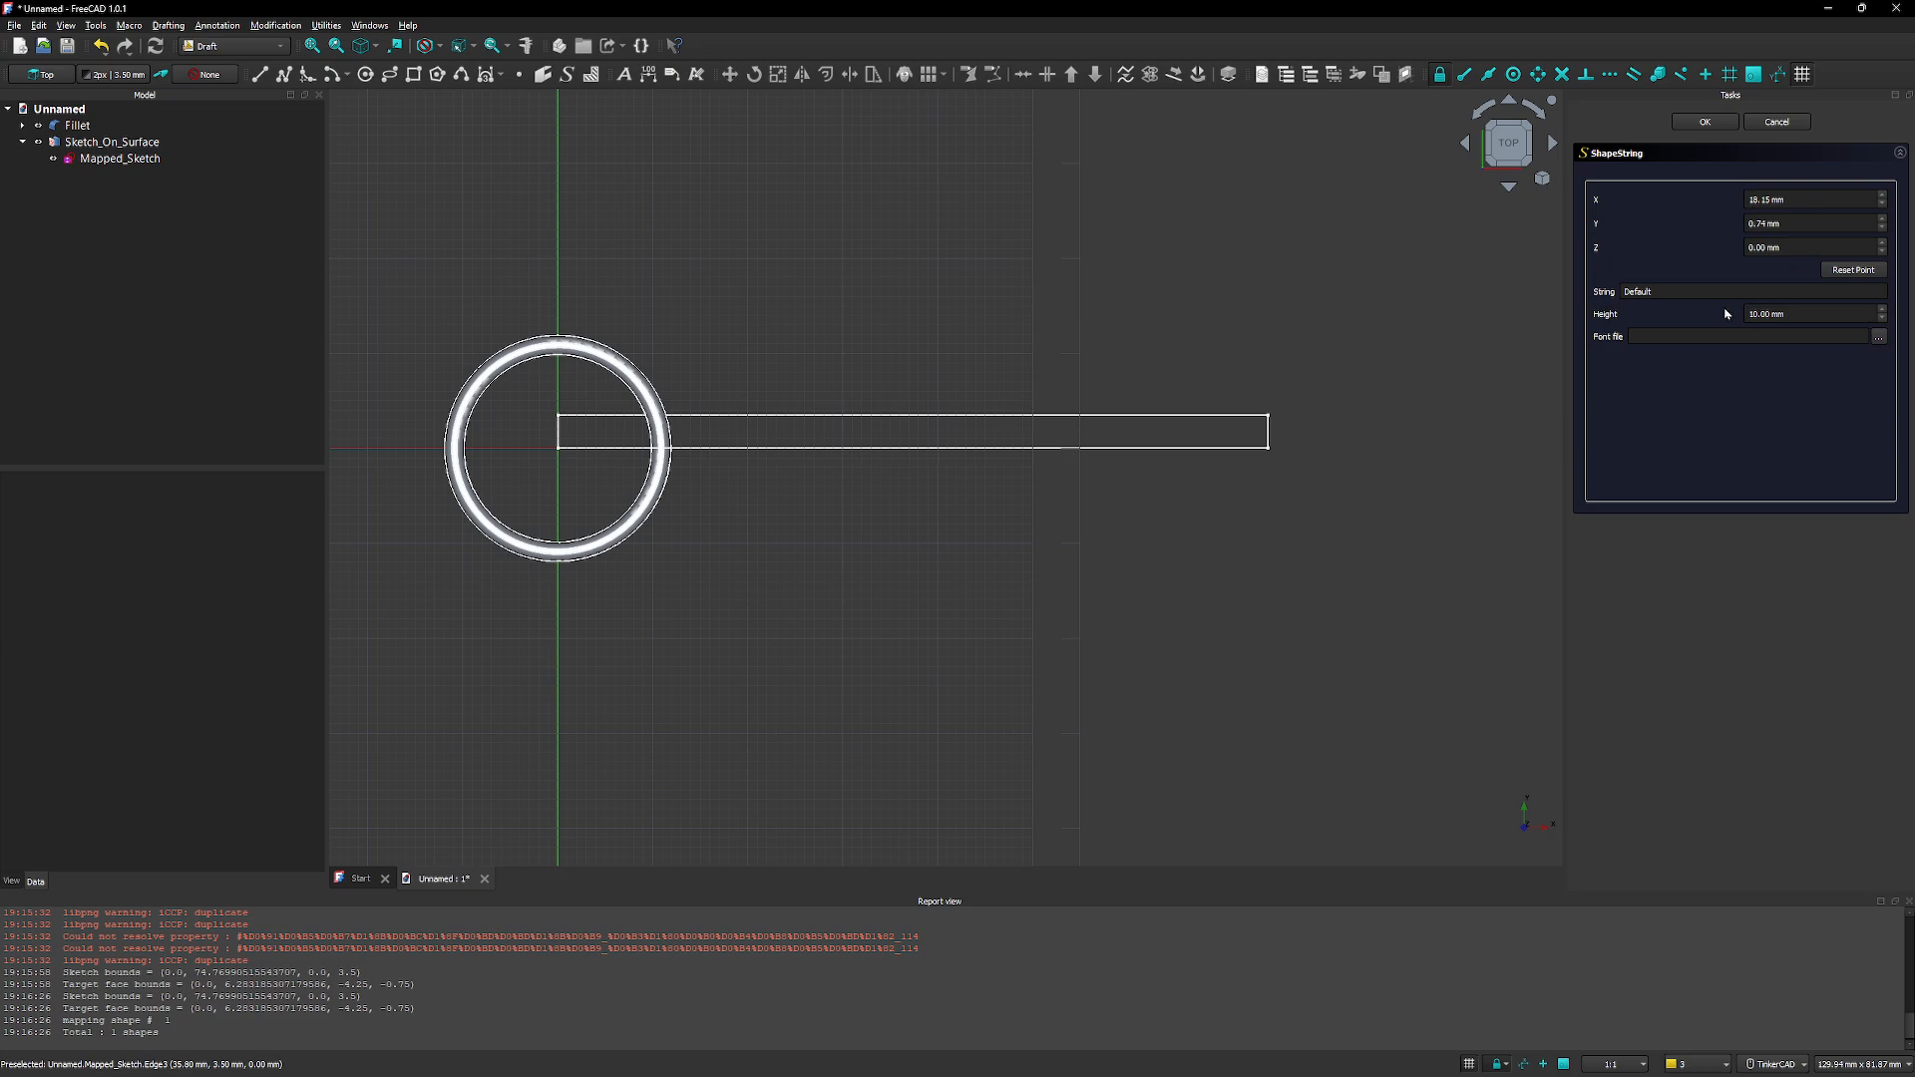
{"action": "double_click", "coordinate": [1671, 290]}
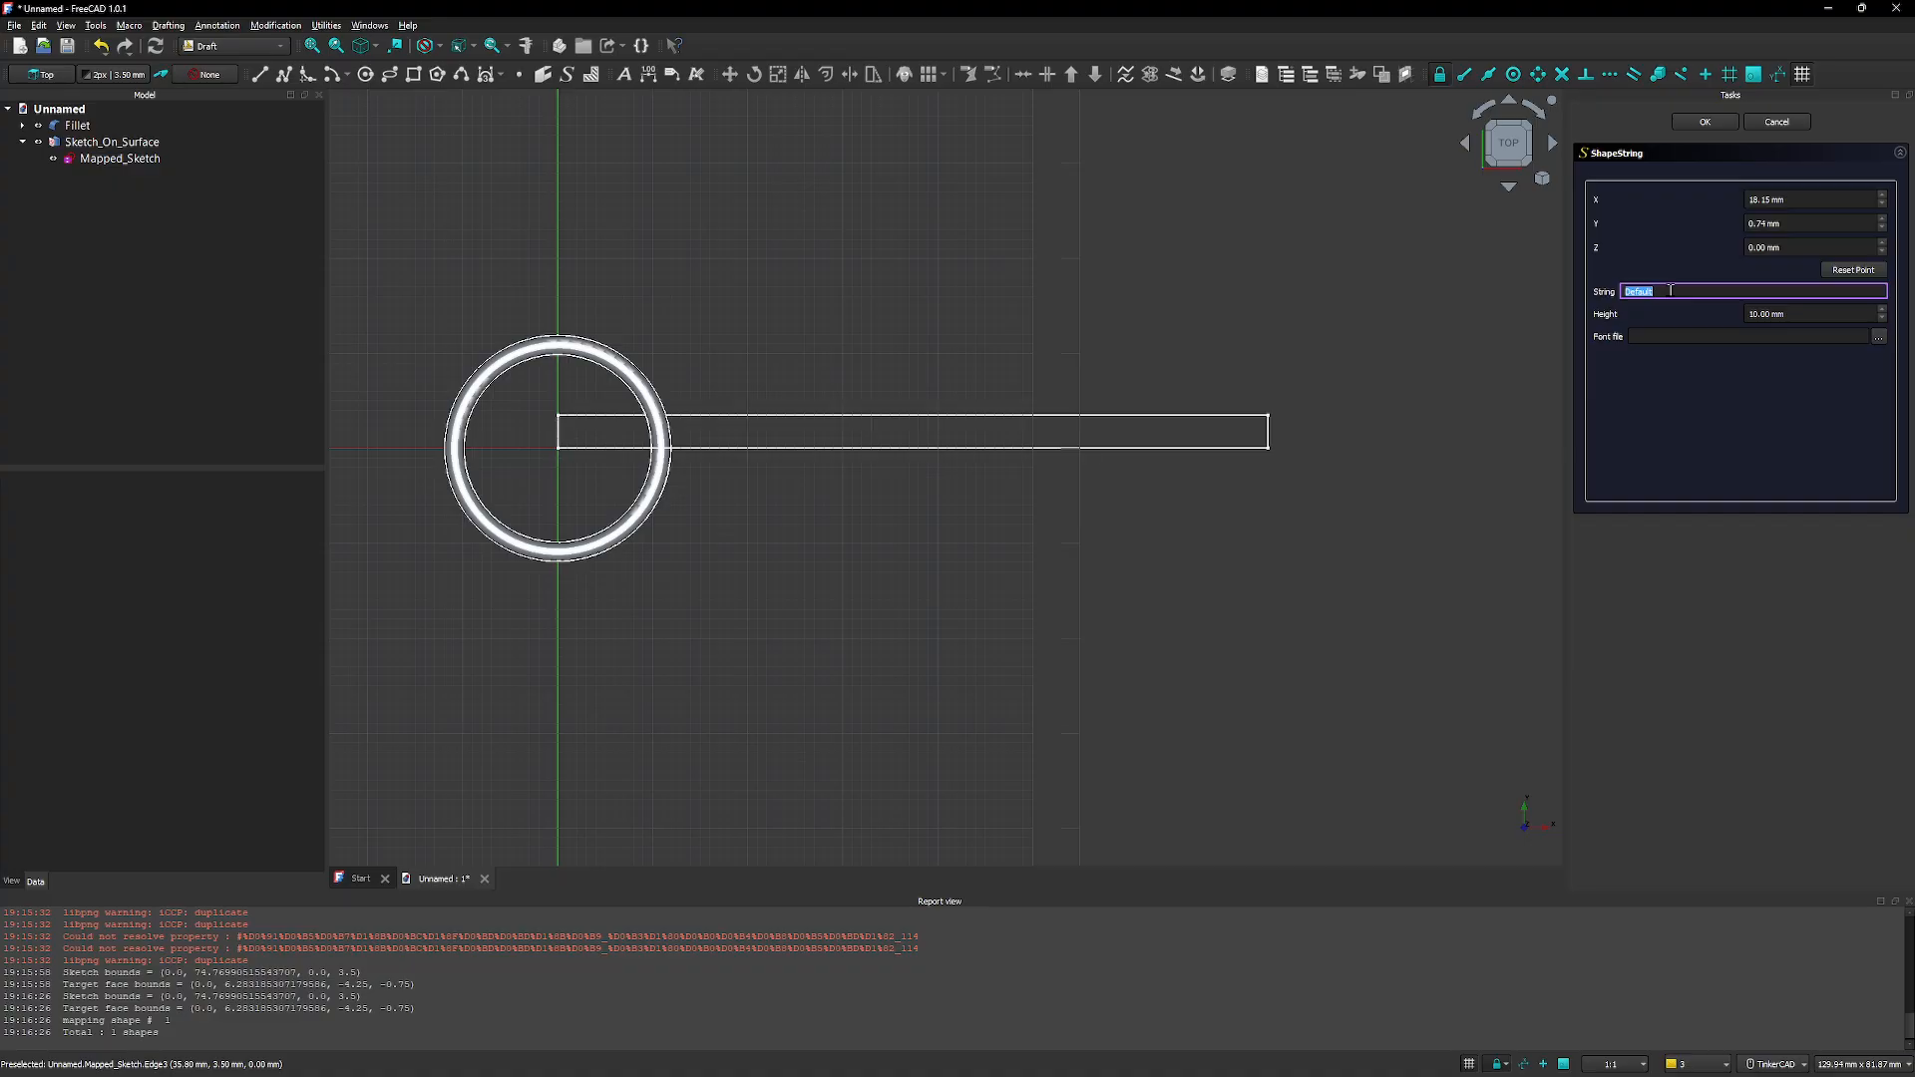
{"action": "type", "text": "Live Long and Prosper"}
{"action": "key", "text": "Tab"}
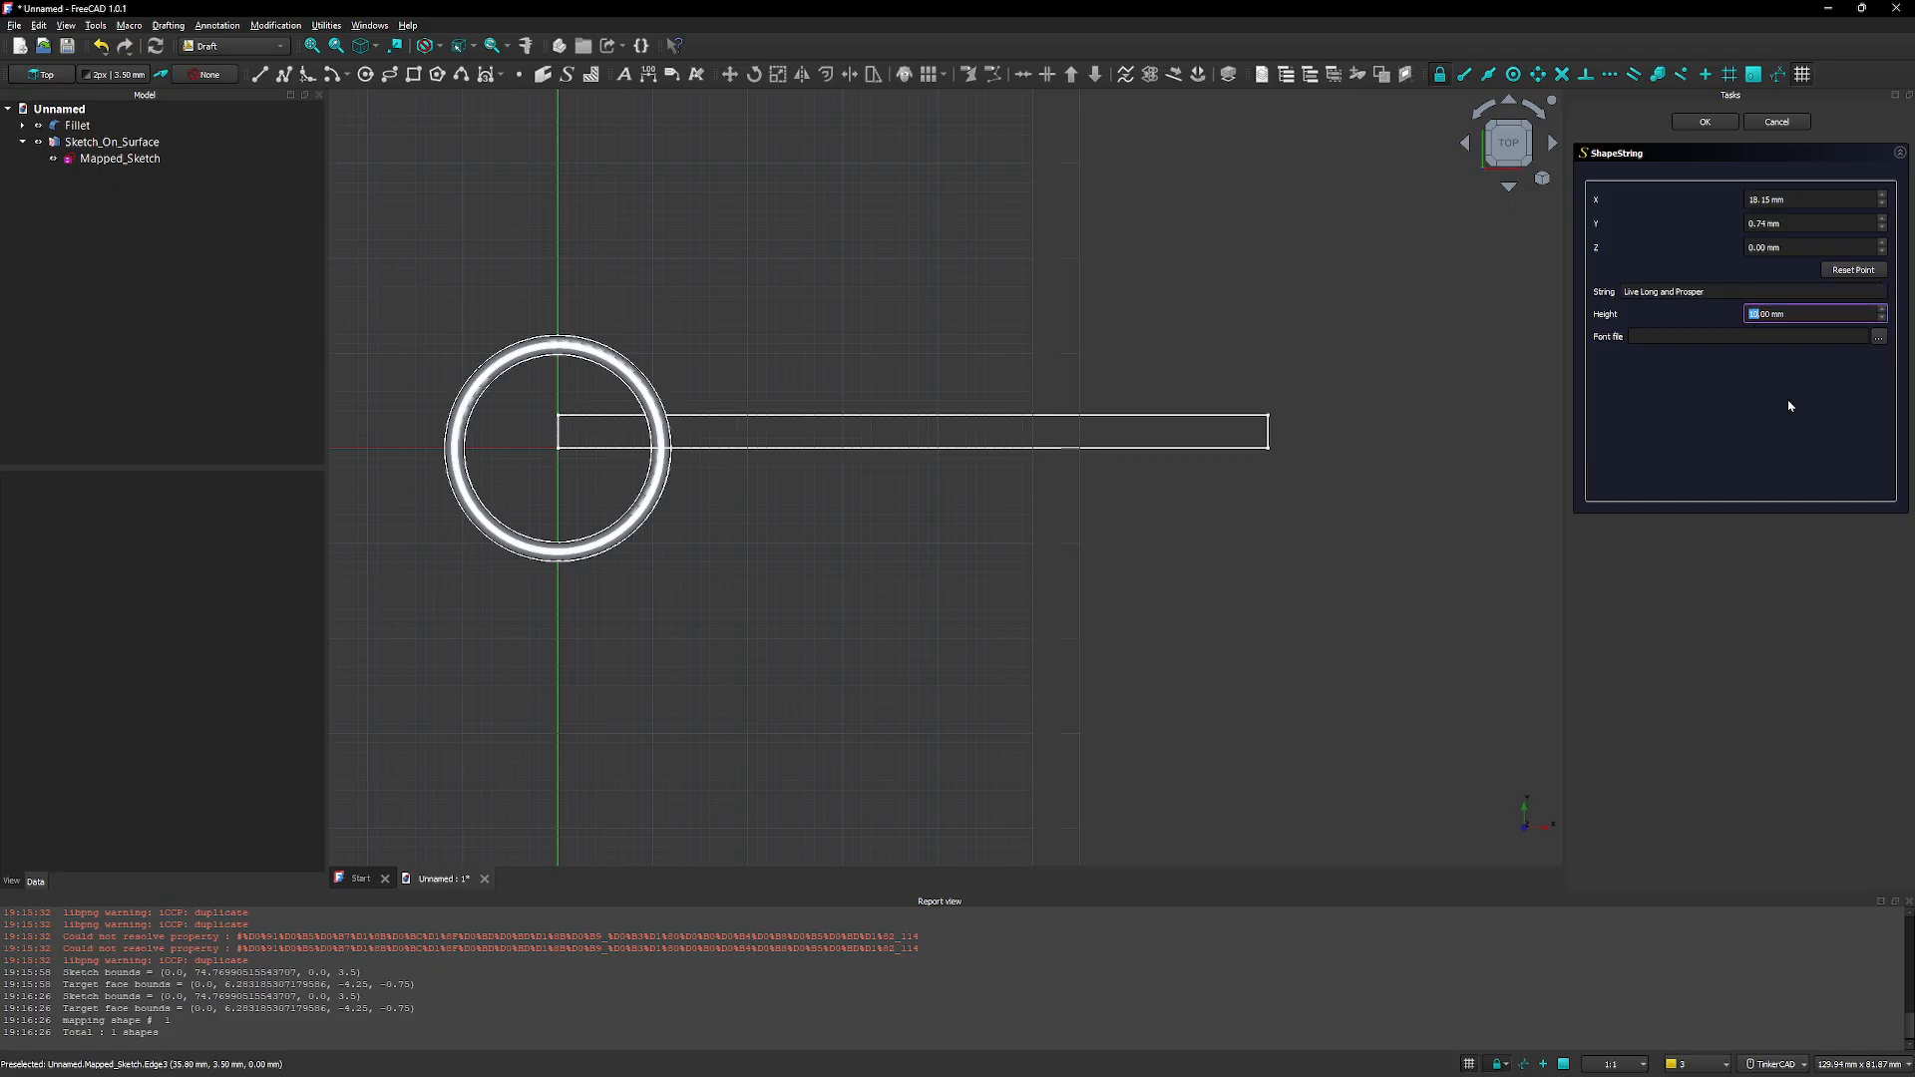
{"action": "type", "text": "2"}
Assign the font file TNG_Title.ttf to the ShapeString and create the text
{"action": "left_click", "coordinate": [1878, 337]}
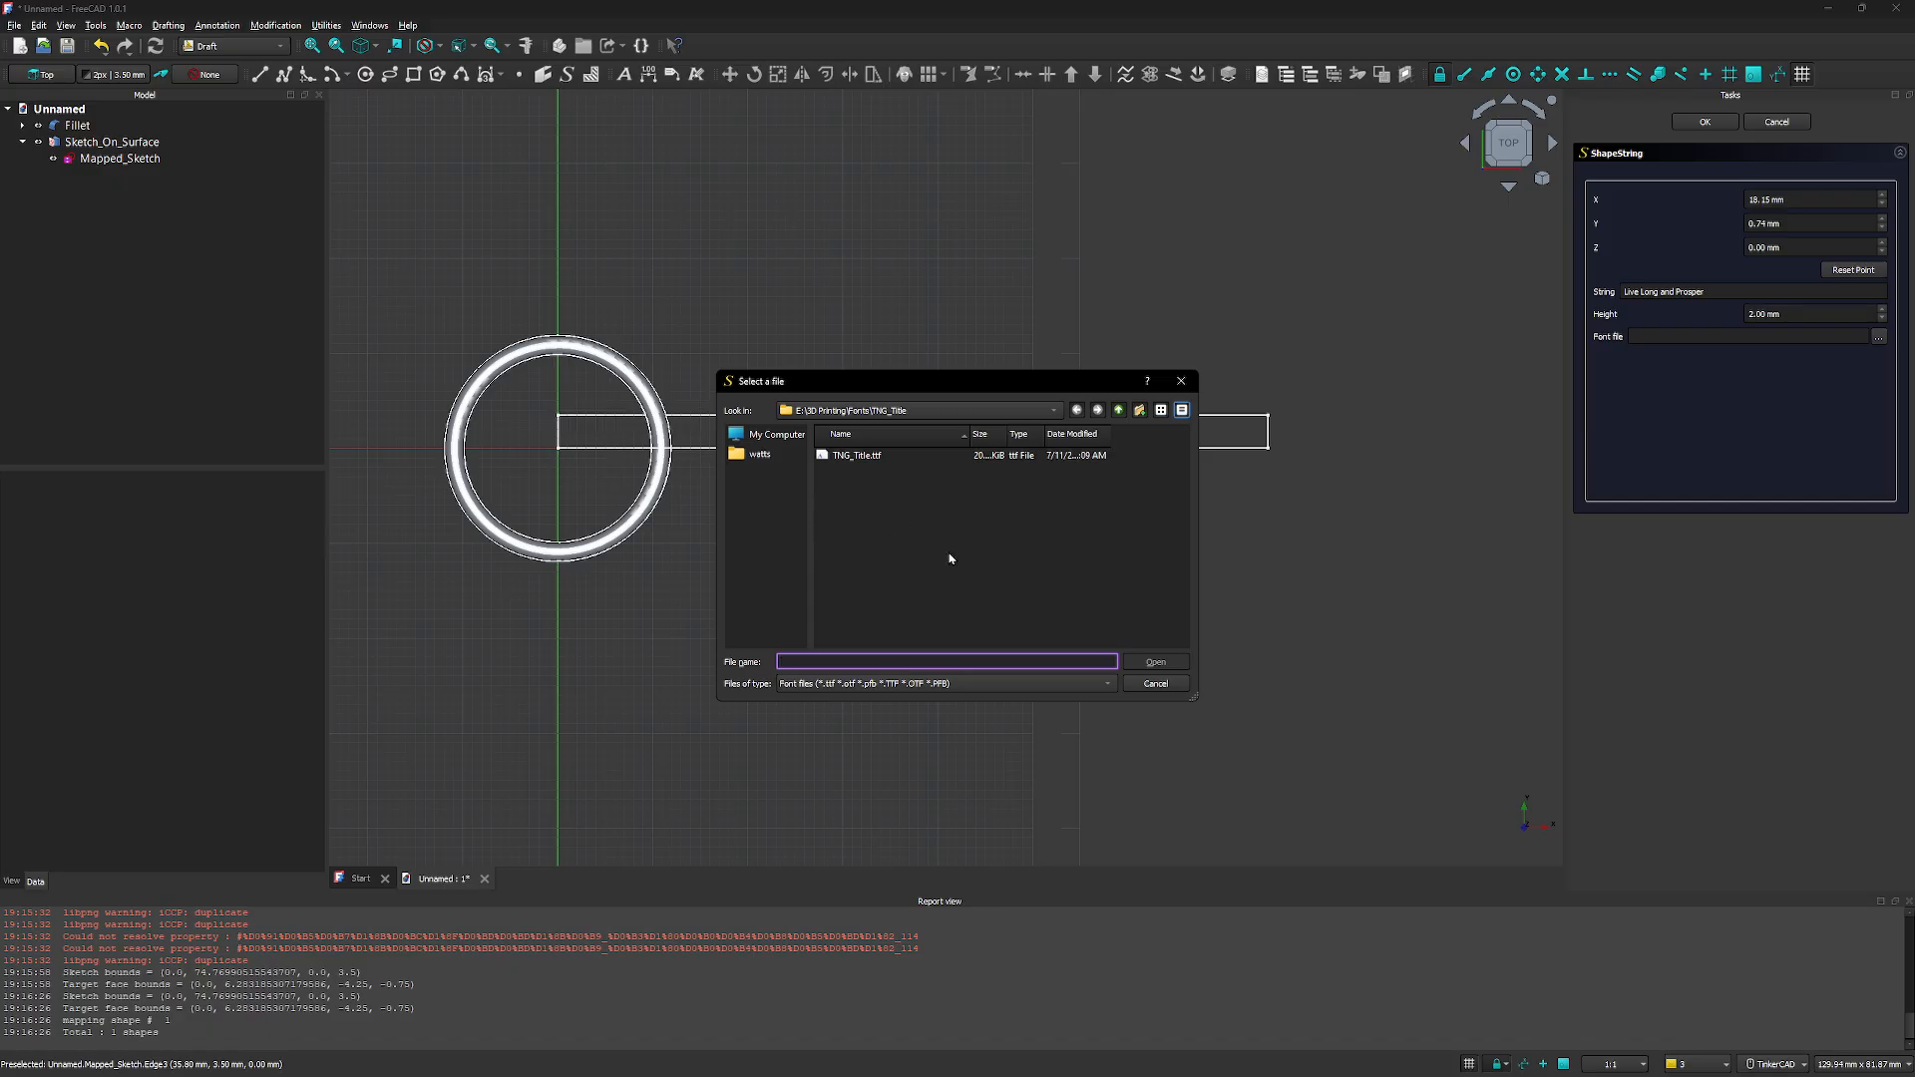
{"action": "left_click", "coordinate": [868, 455]}
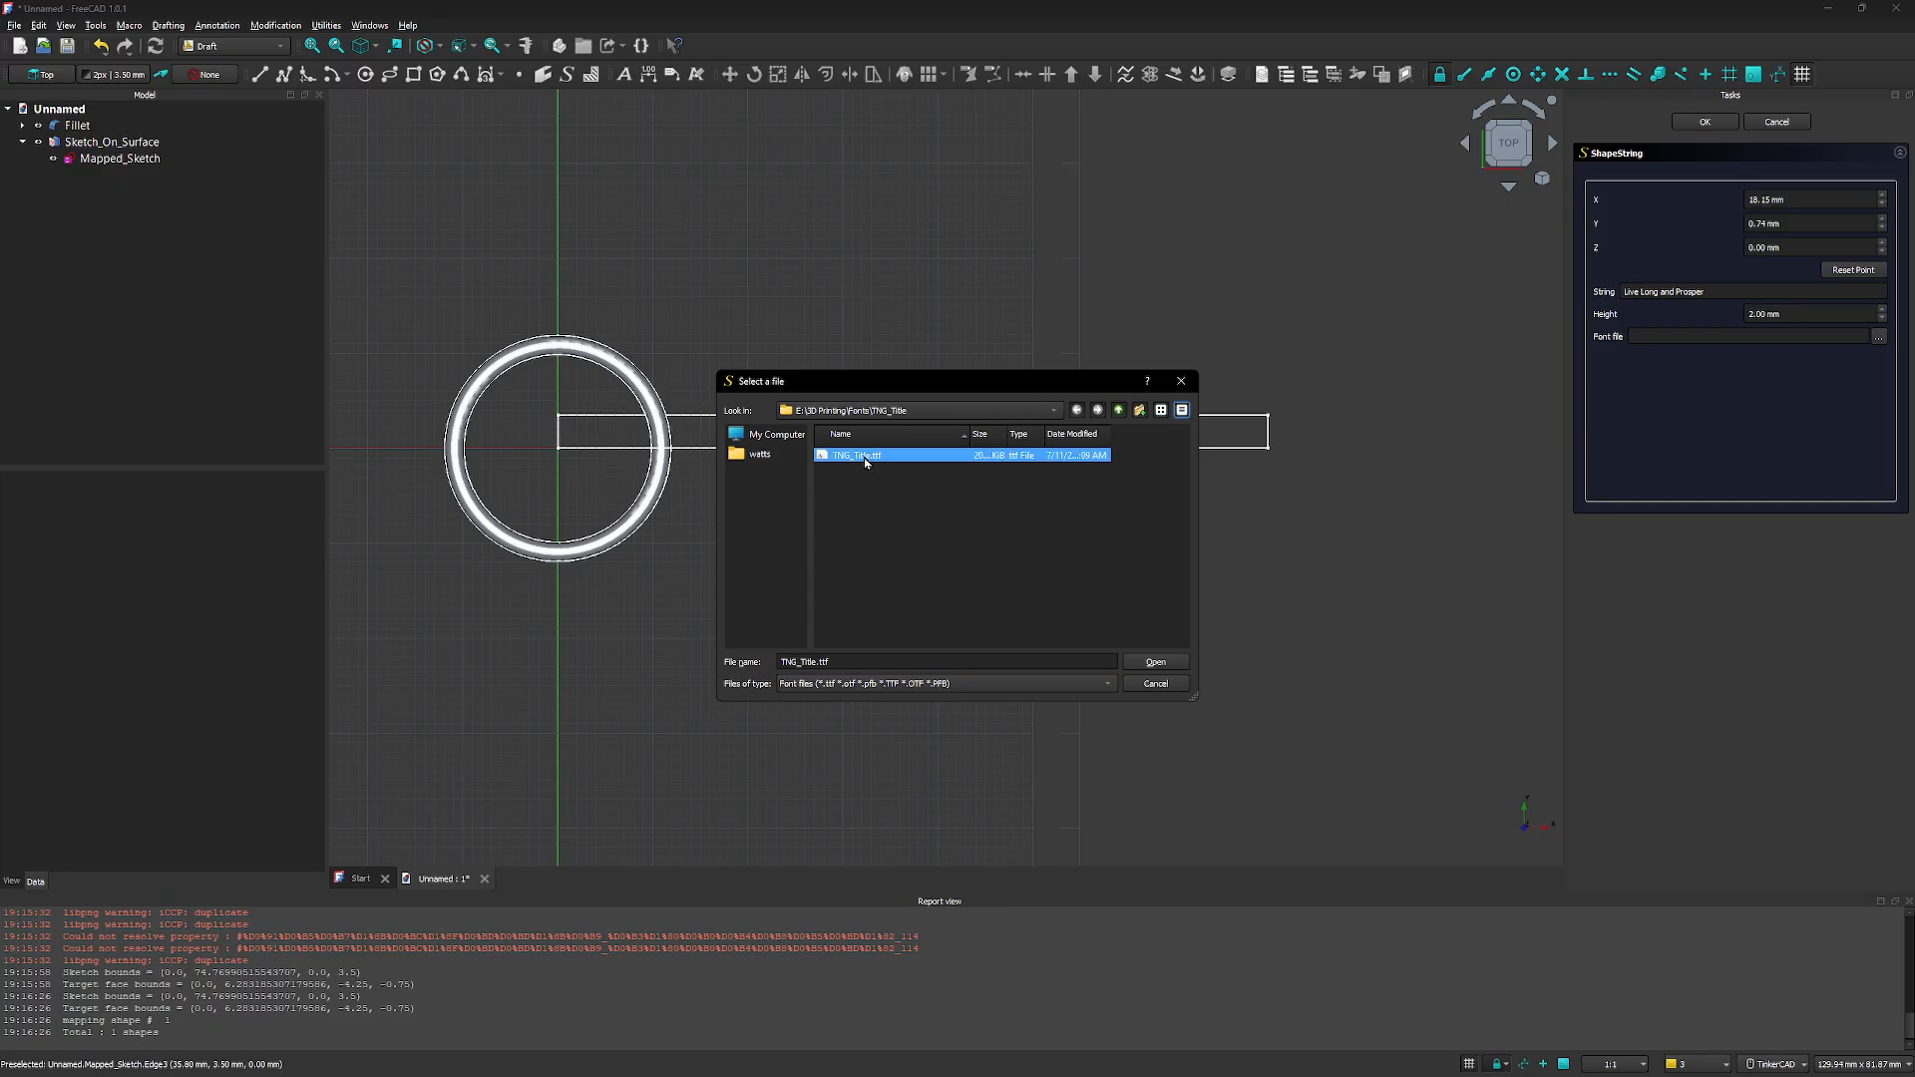
{"action": "left_click", "coordinate": [1154, 663]}
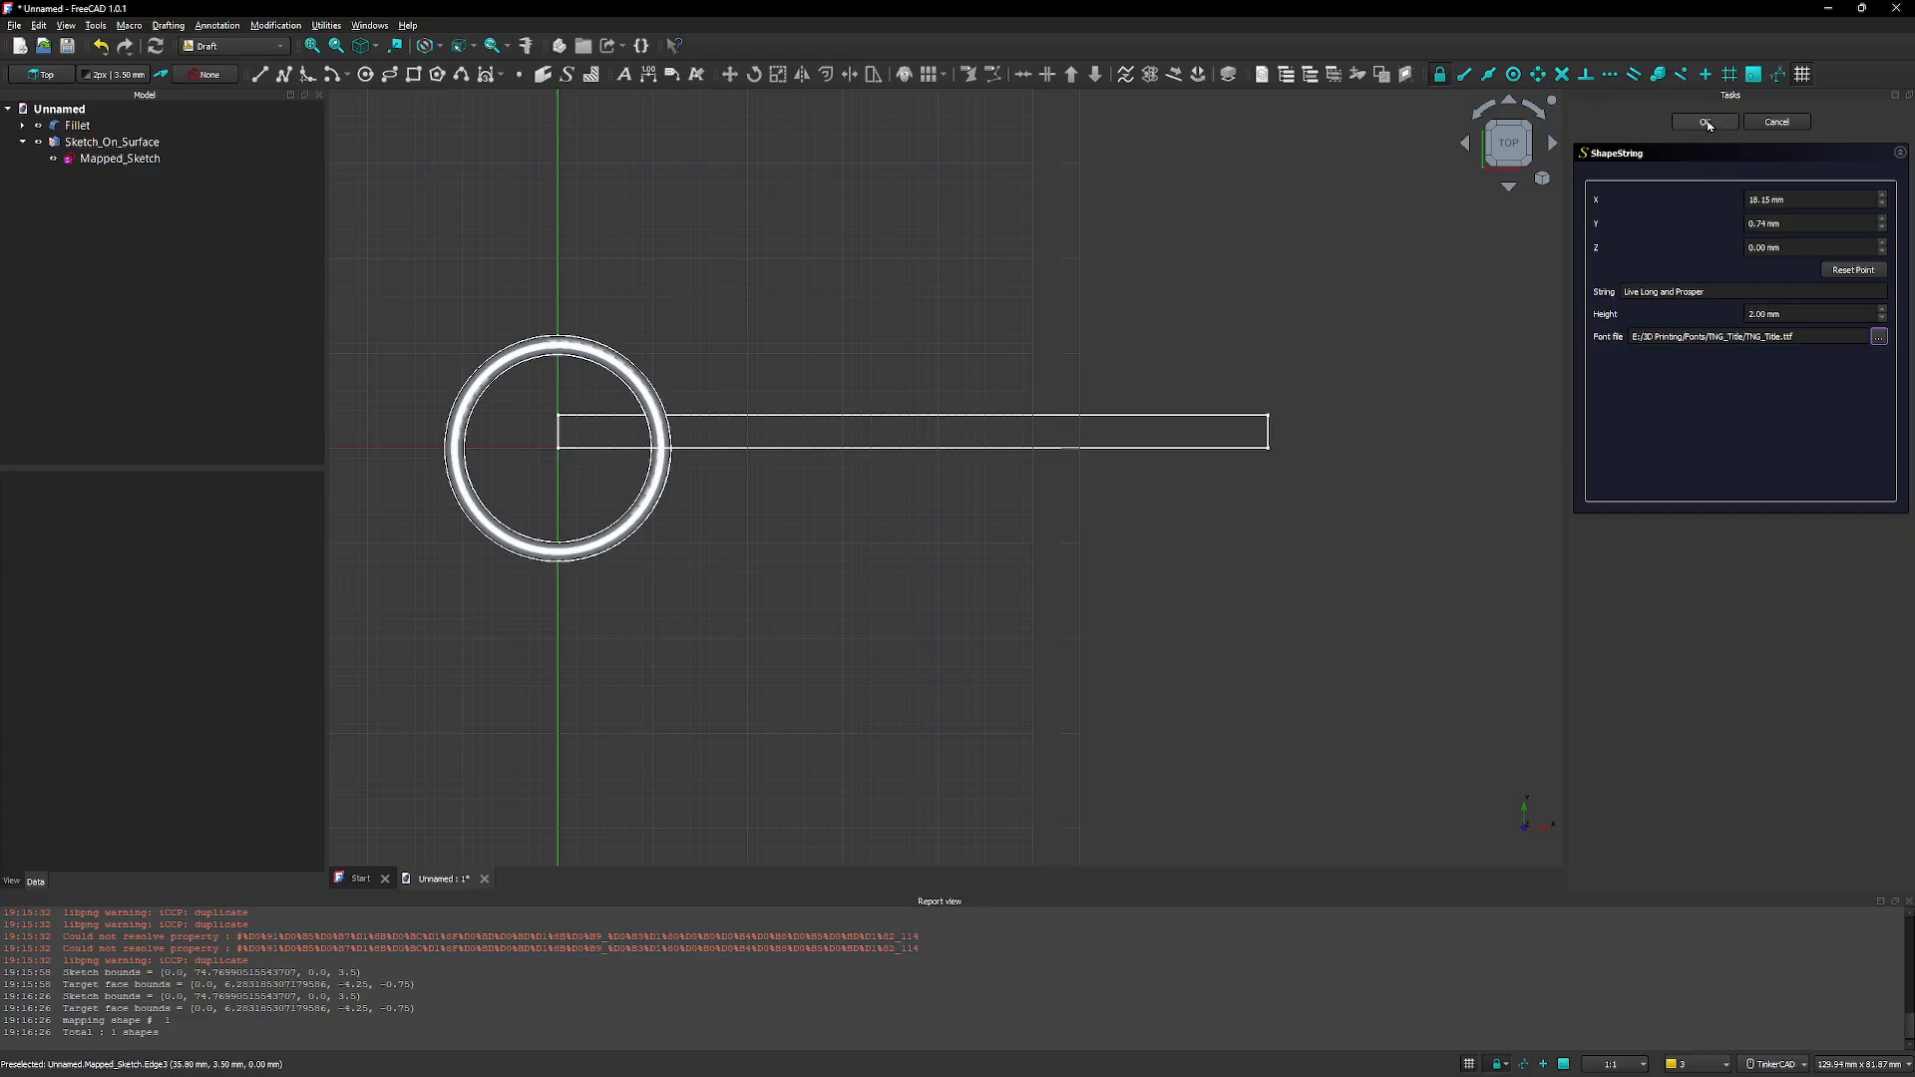
{"action": "left_click", "coordinate": [1706, 122]}
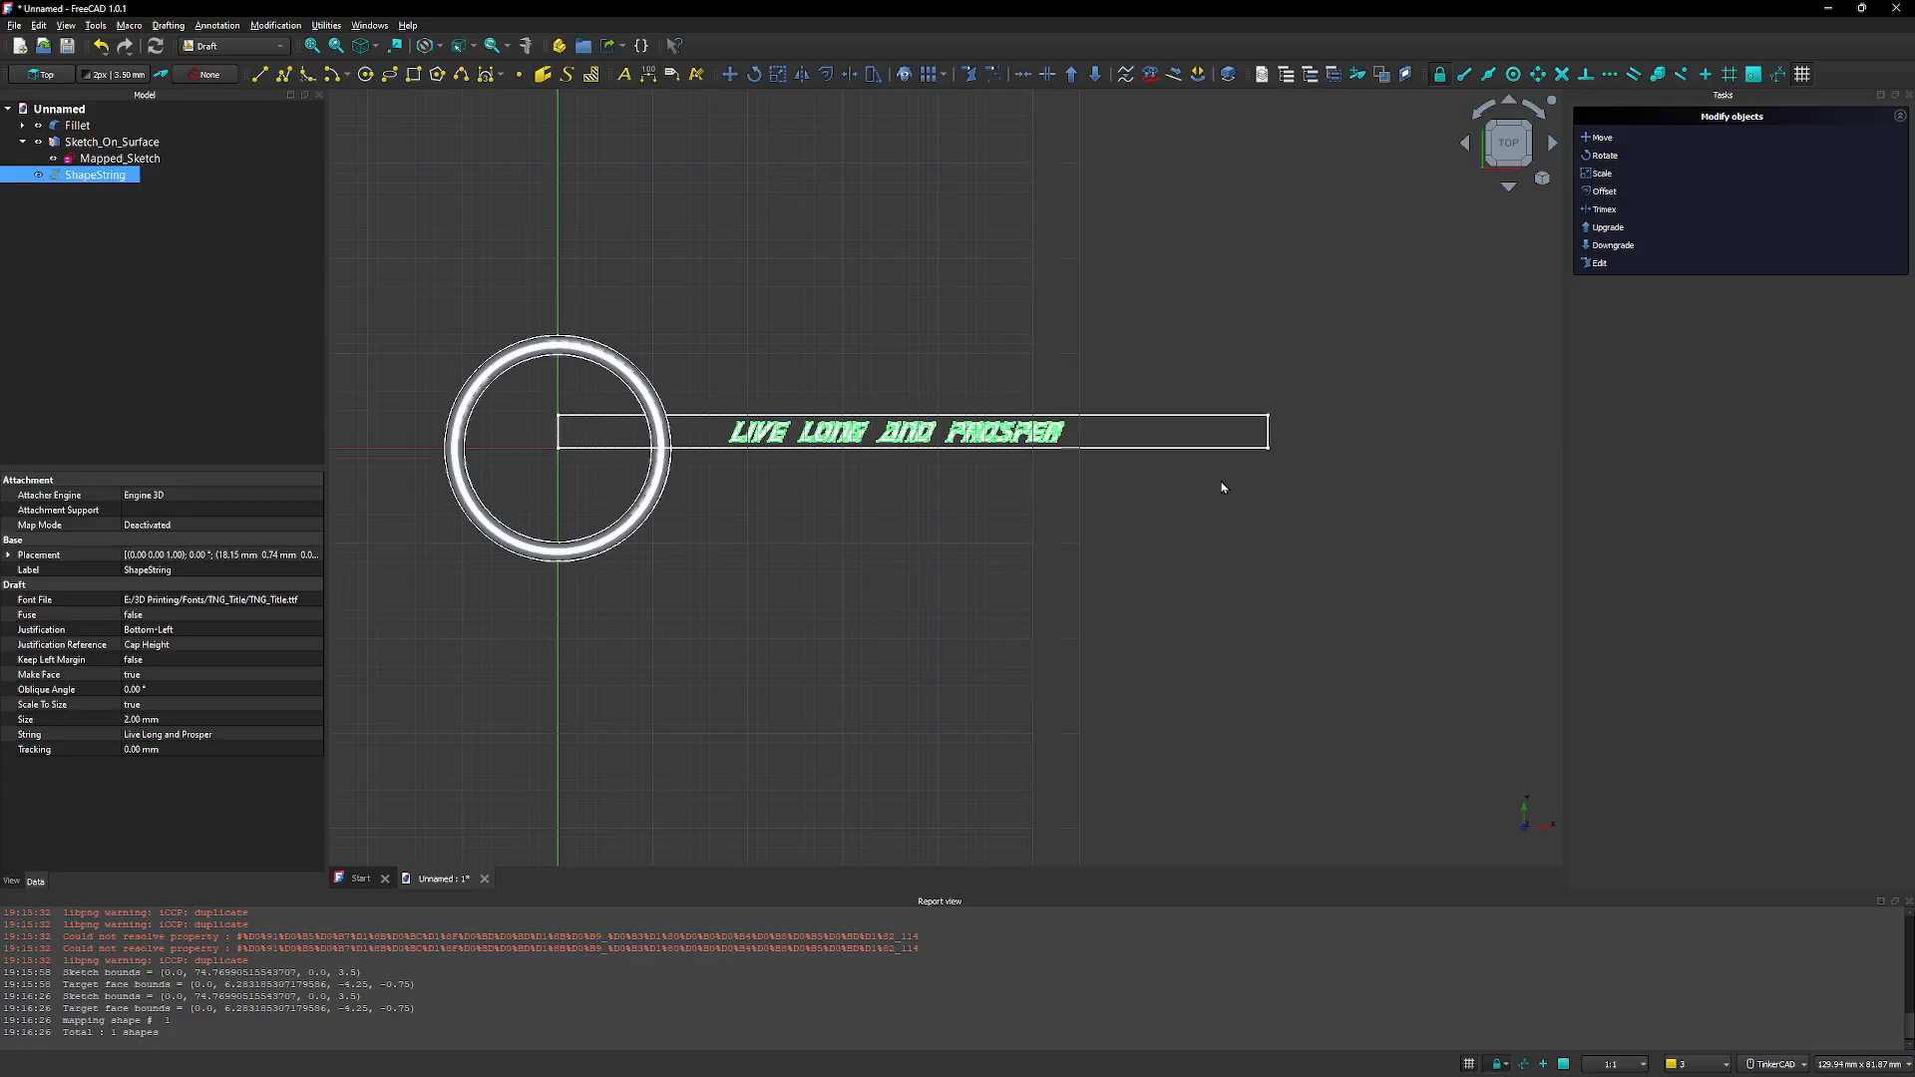
Check the text's placement within the rectangle and switch to the Part workbench
{"action": "scroll", "coordinate": [903, 501], "scroll_direction": "up", "scroll_amount": 3}
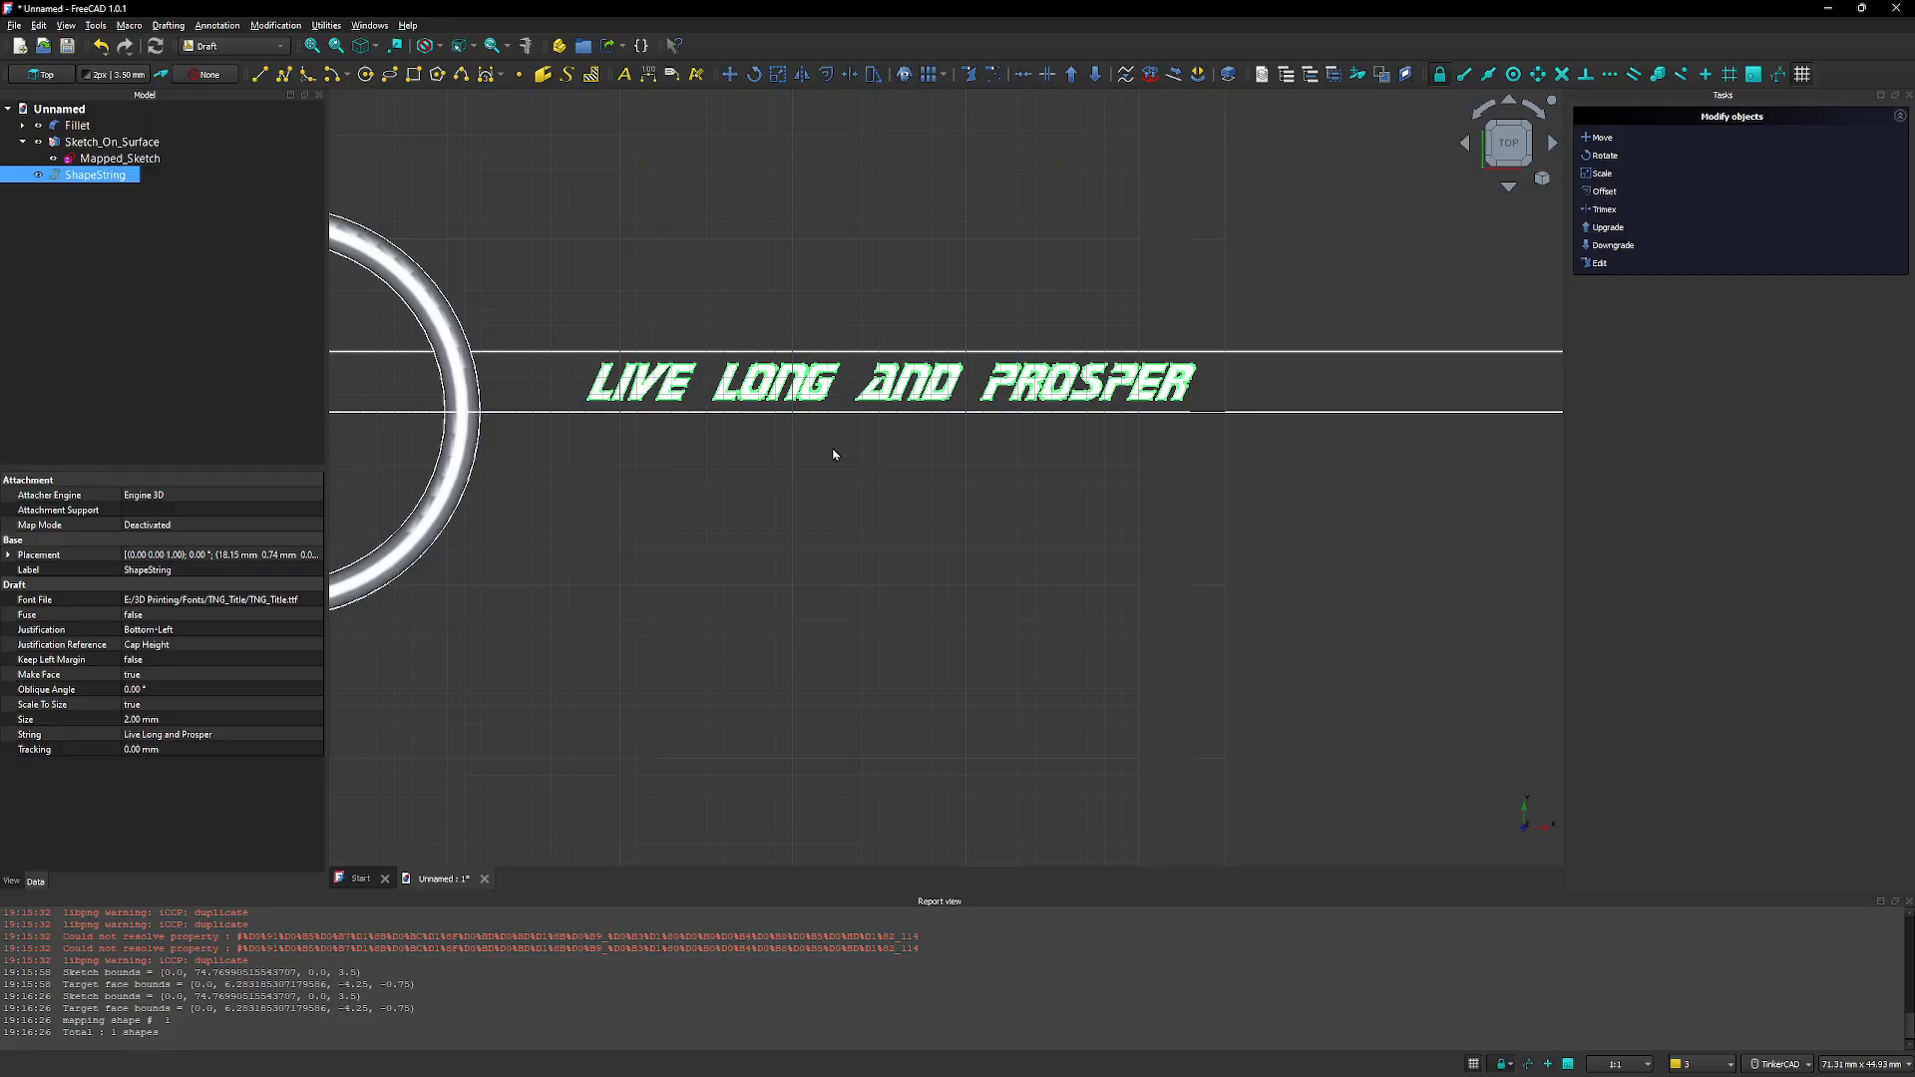
{"action": "middle_click_drag", "start_coordinate": [794, 424], "coordinate": [821, 496]}
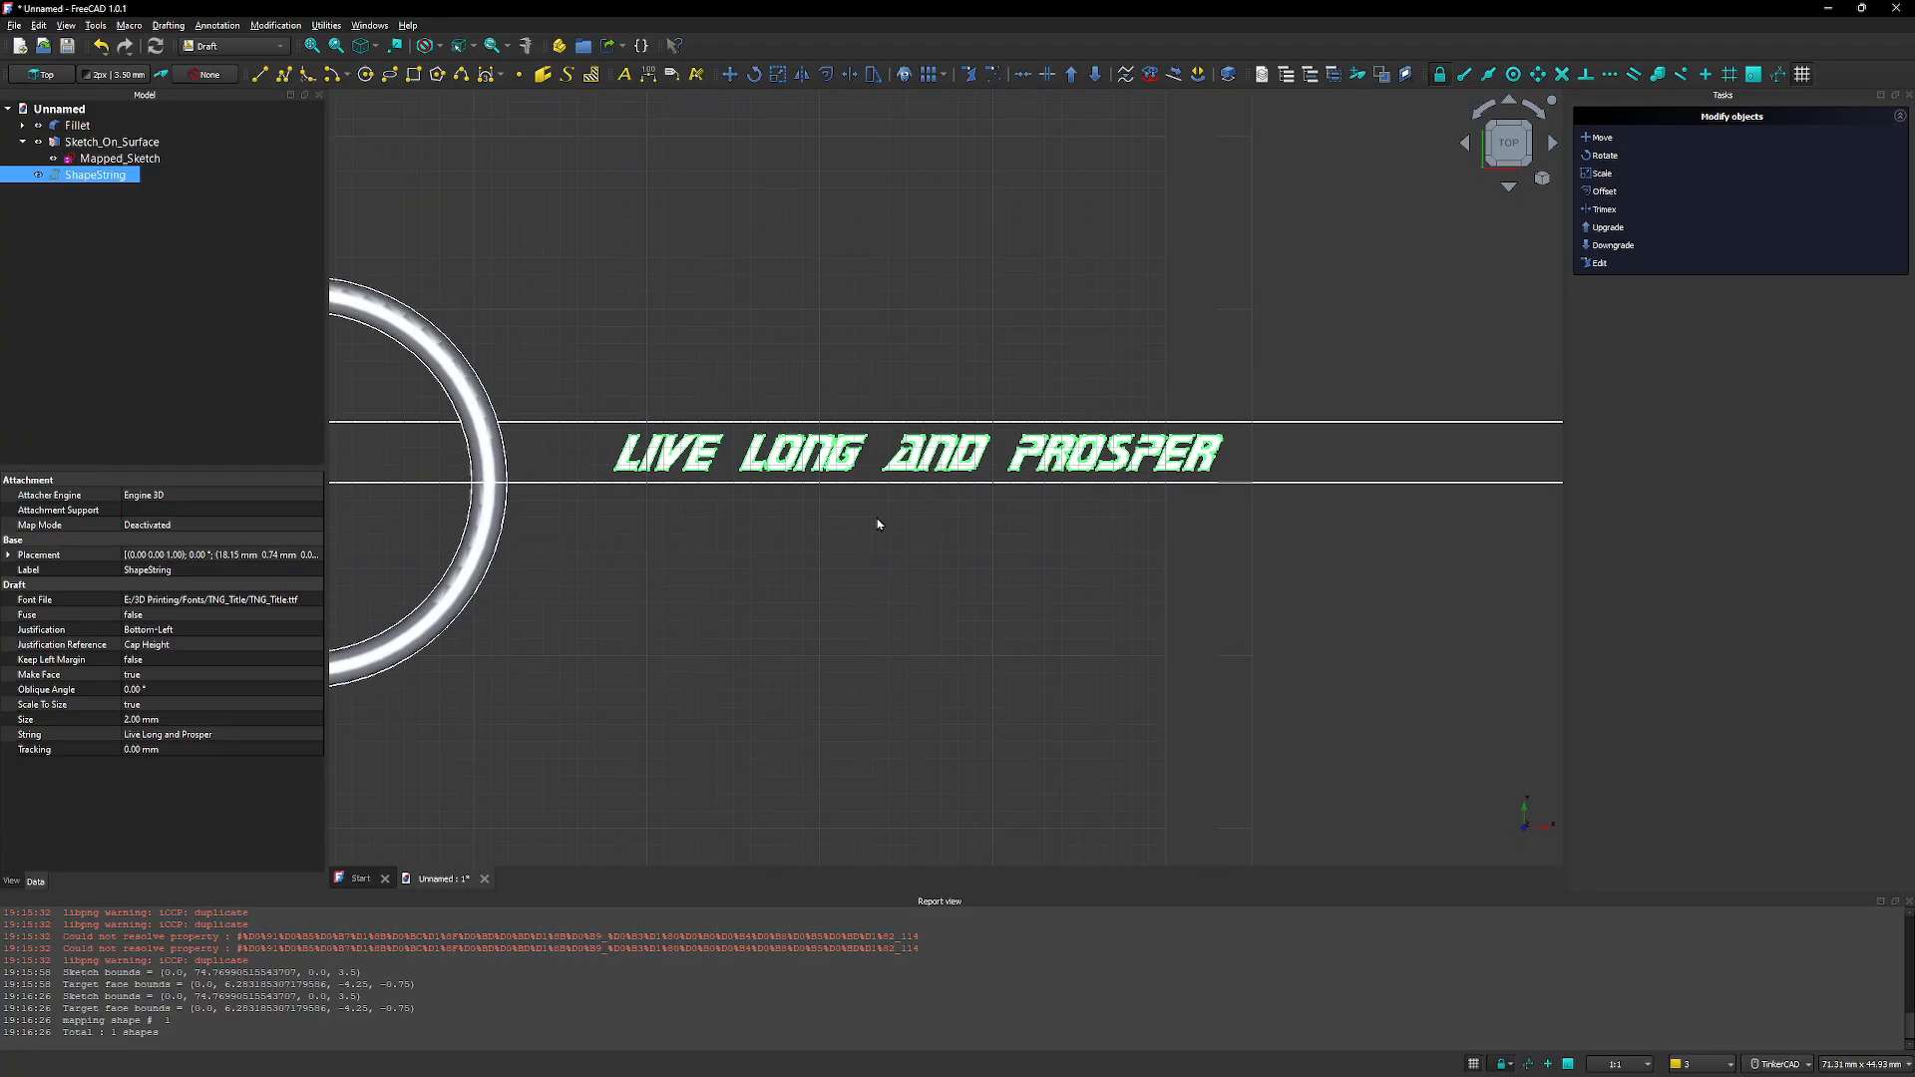
{"action": "scroll", "coordinate": [878, 524], "scroll_direction": "down", "scroll_amount": 1}
{"action": "scroll", "coordinate": [878, 524], "scroll_direction": "down", "scroll_amount": 1}
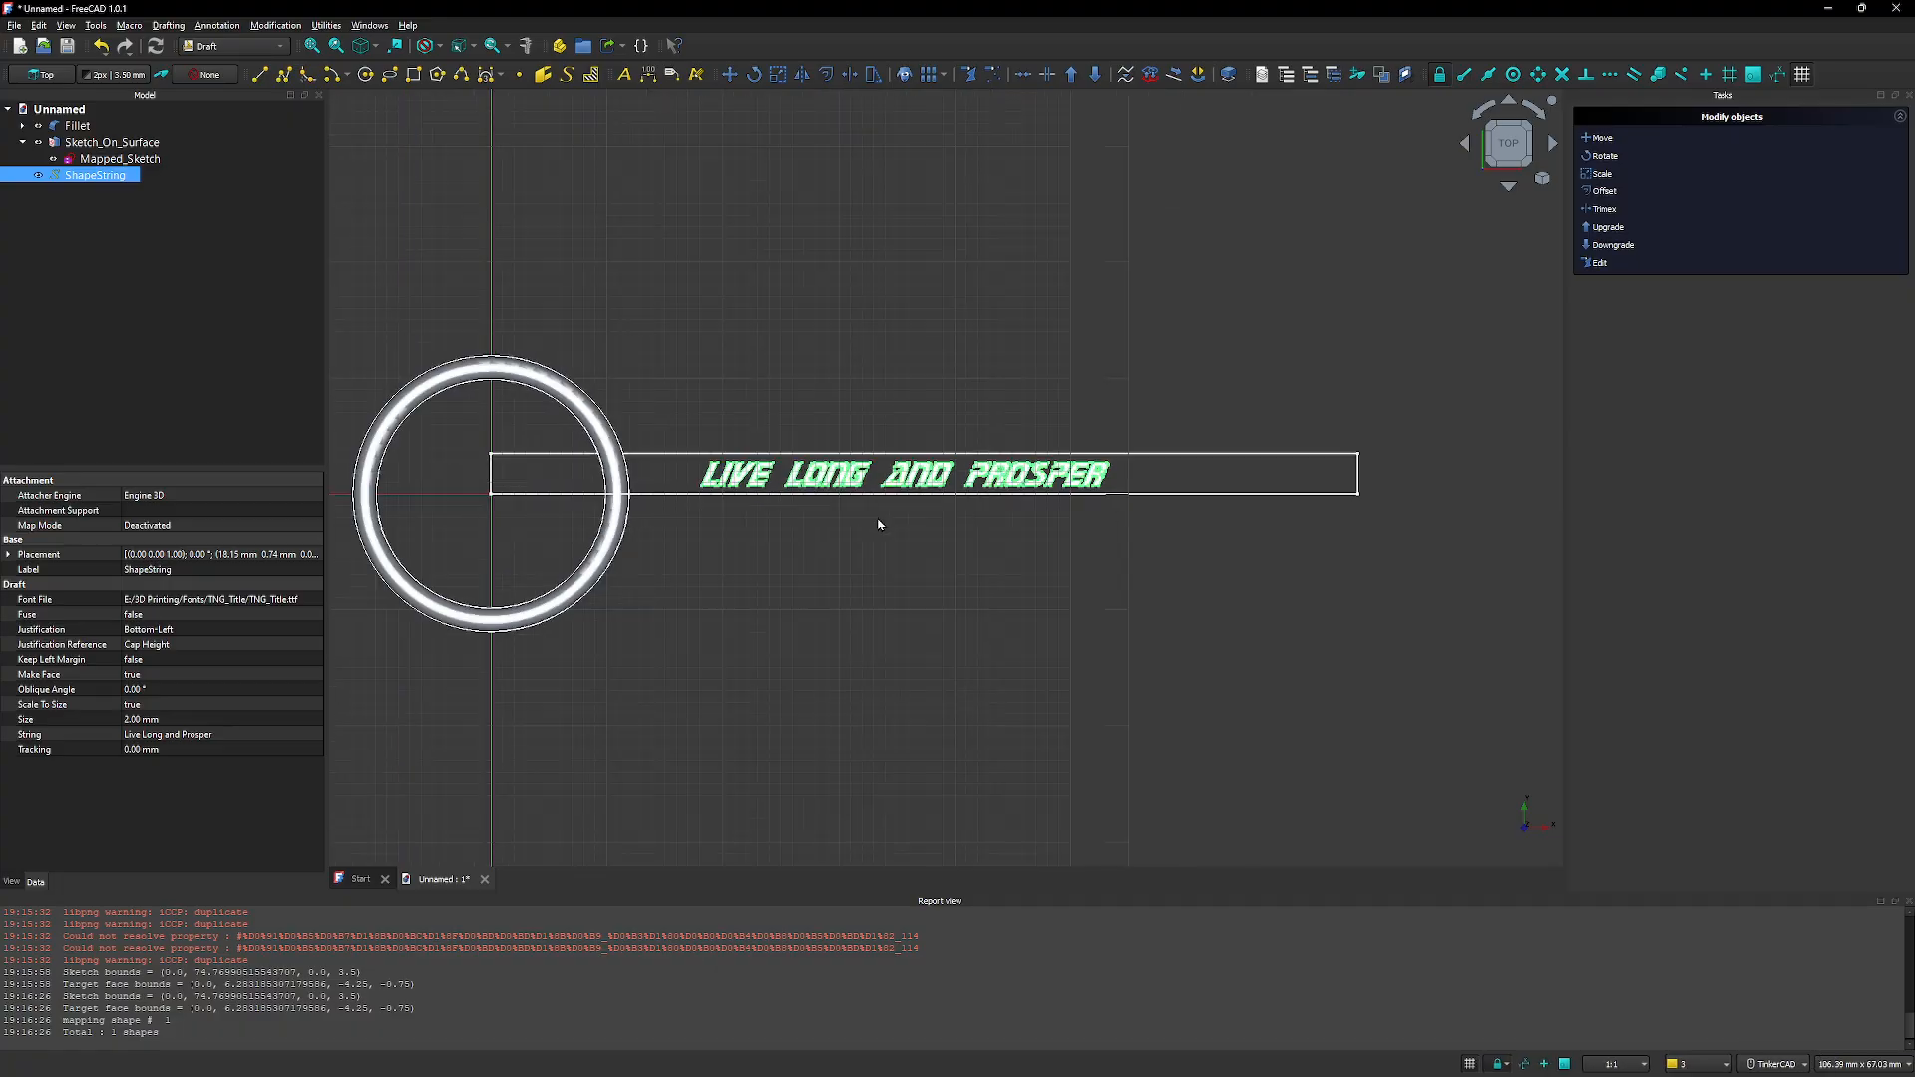
{"action": "scroll", "coordinate": [878, 524], "scroll_direction": "up", "scroll_amount": 1}
{"action": "scroll", "coordinate": [878, 524], "scroll_direction": "down", "scroll_amount": 1}
{"action": "scroll", "coordinate": [878, 523], "scroll_direction": "up", "scroll_amount": 1}
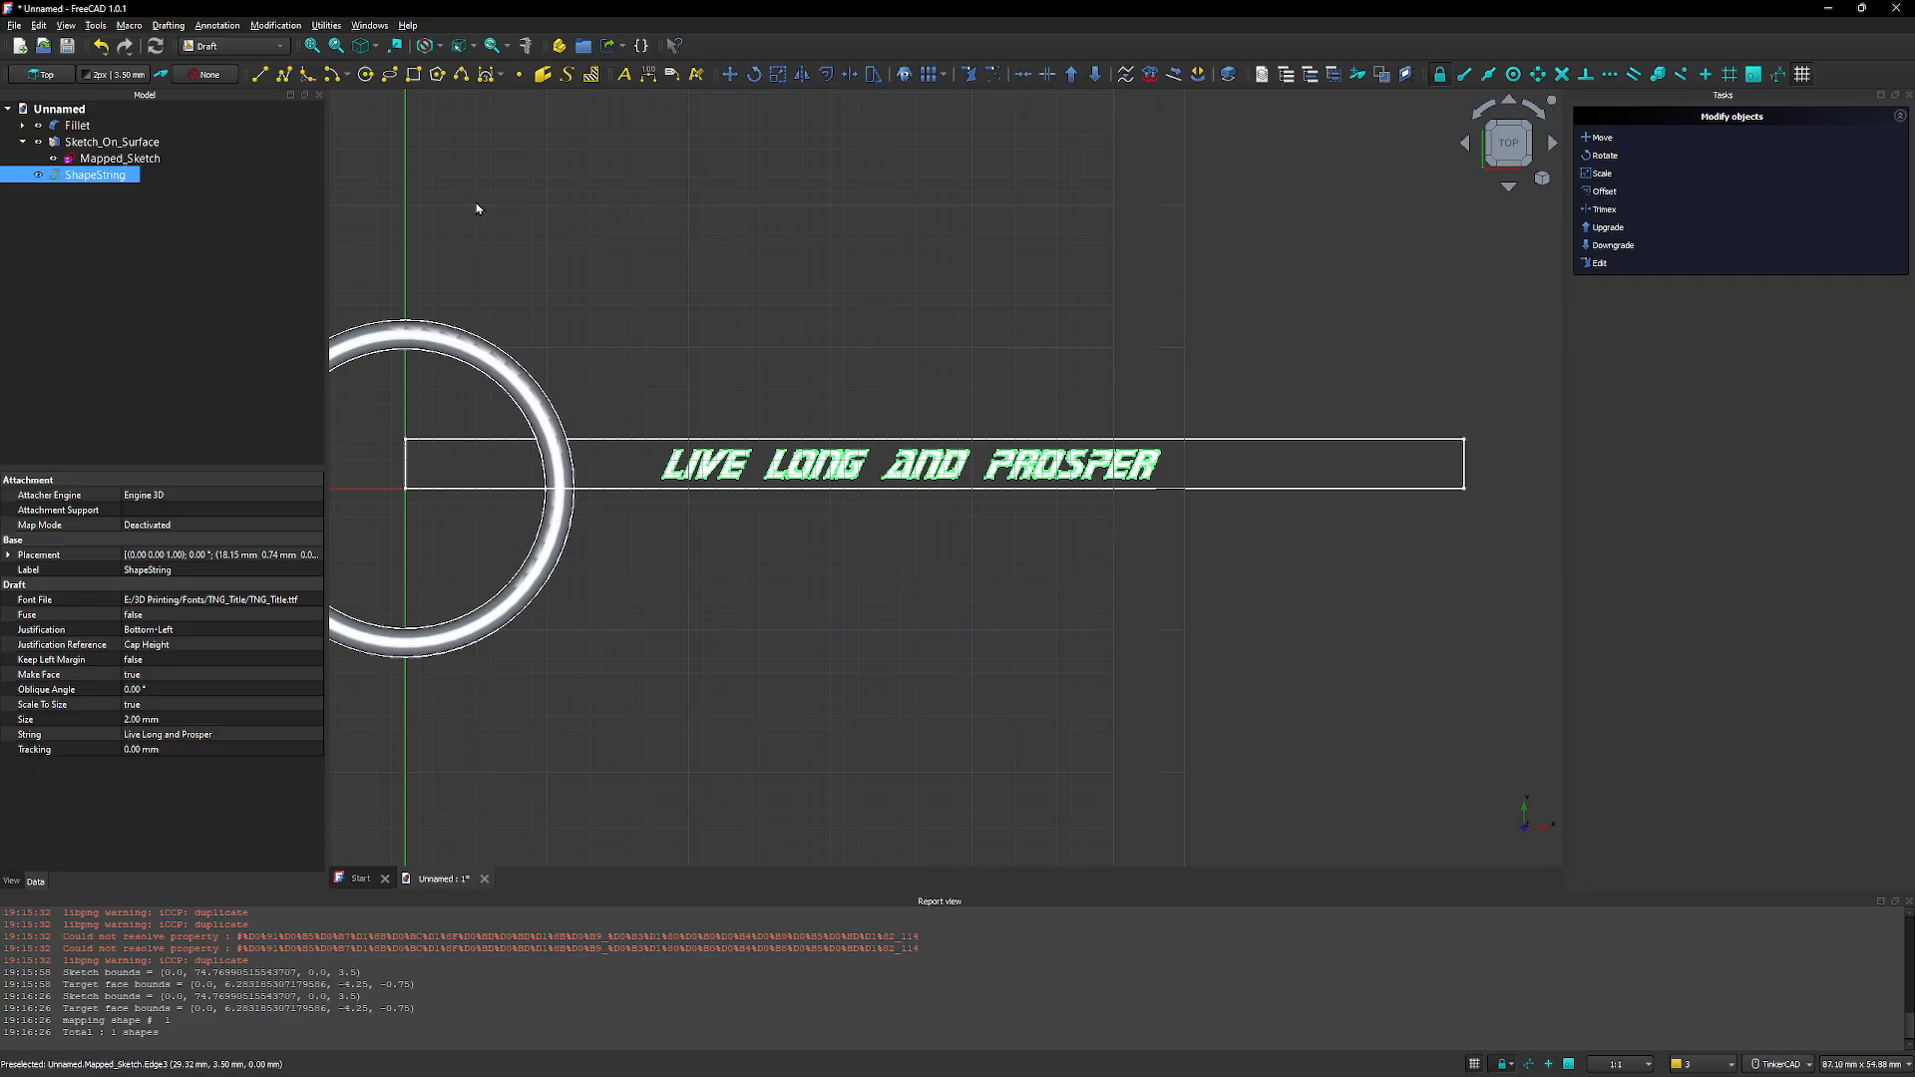
{"action": "left_click", "coordinate": [278, 49]}
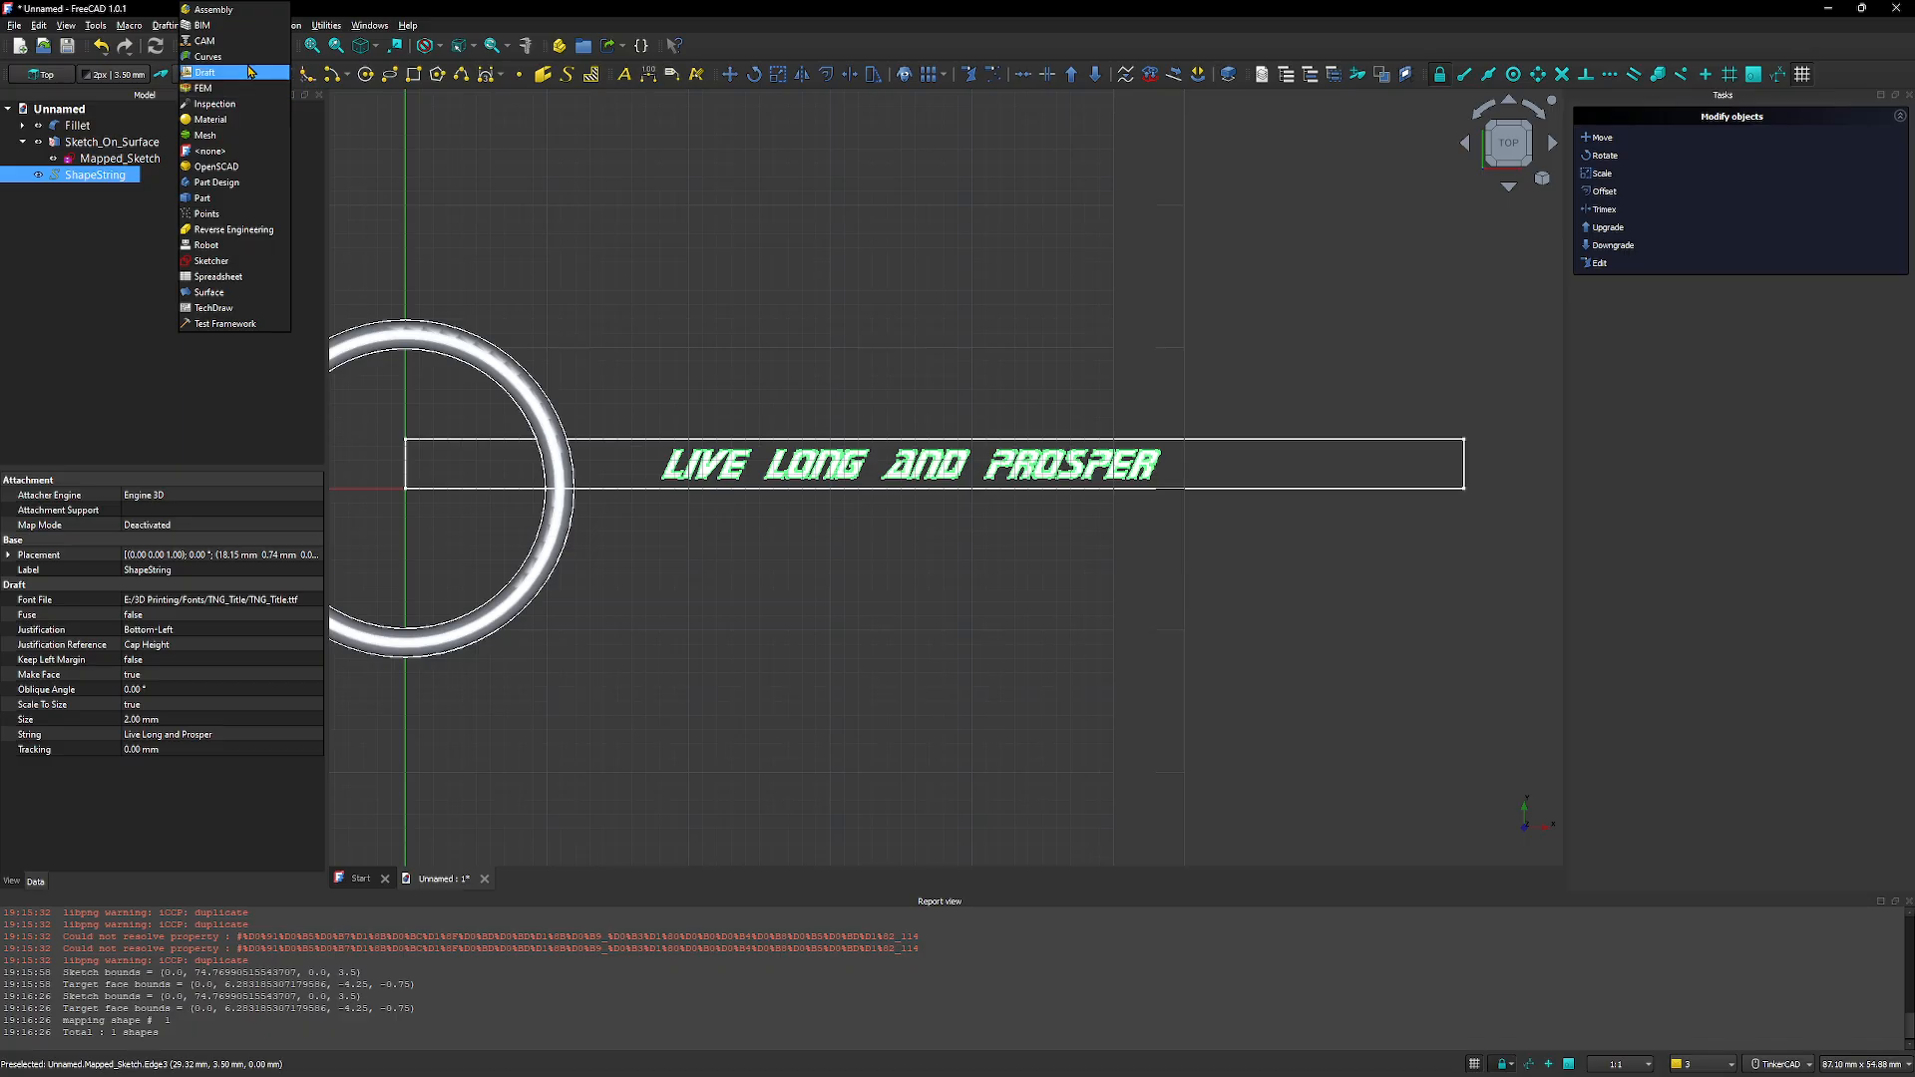
{"action": "left_click", "coordinate": [229, 198]}
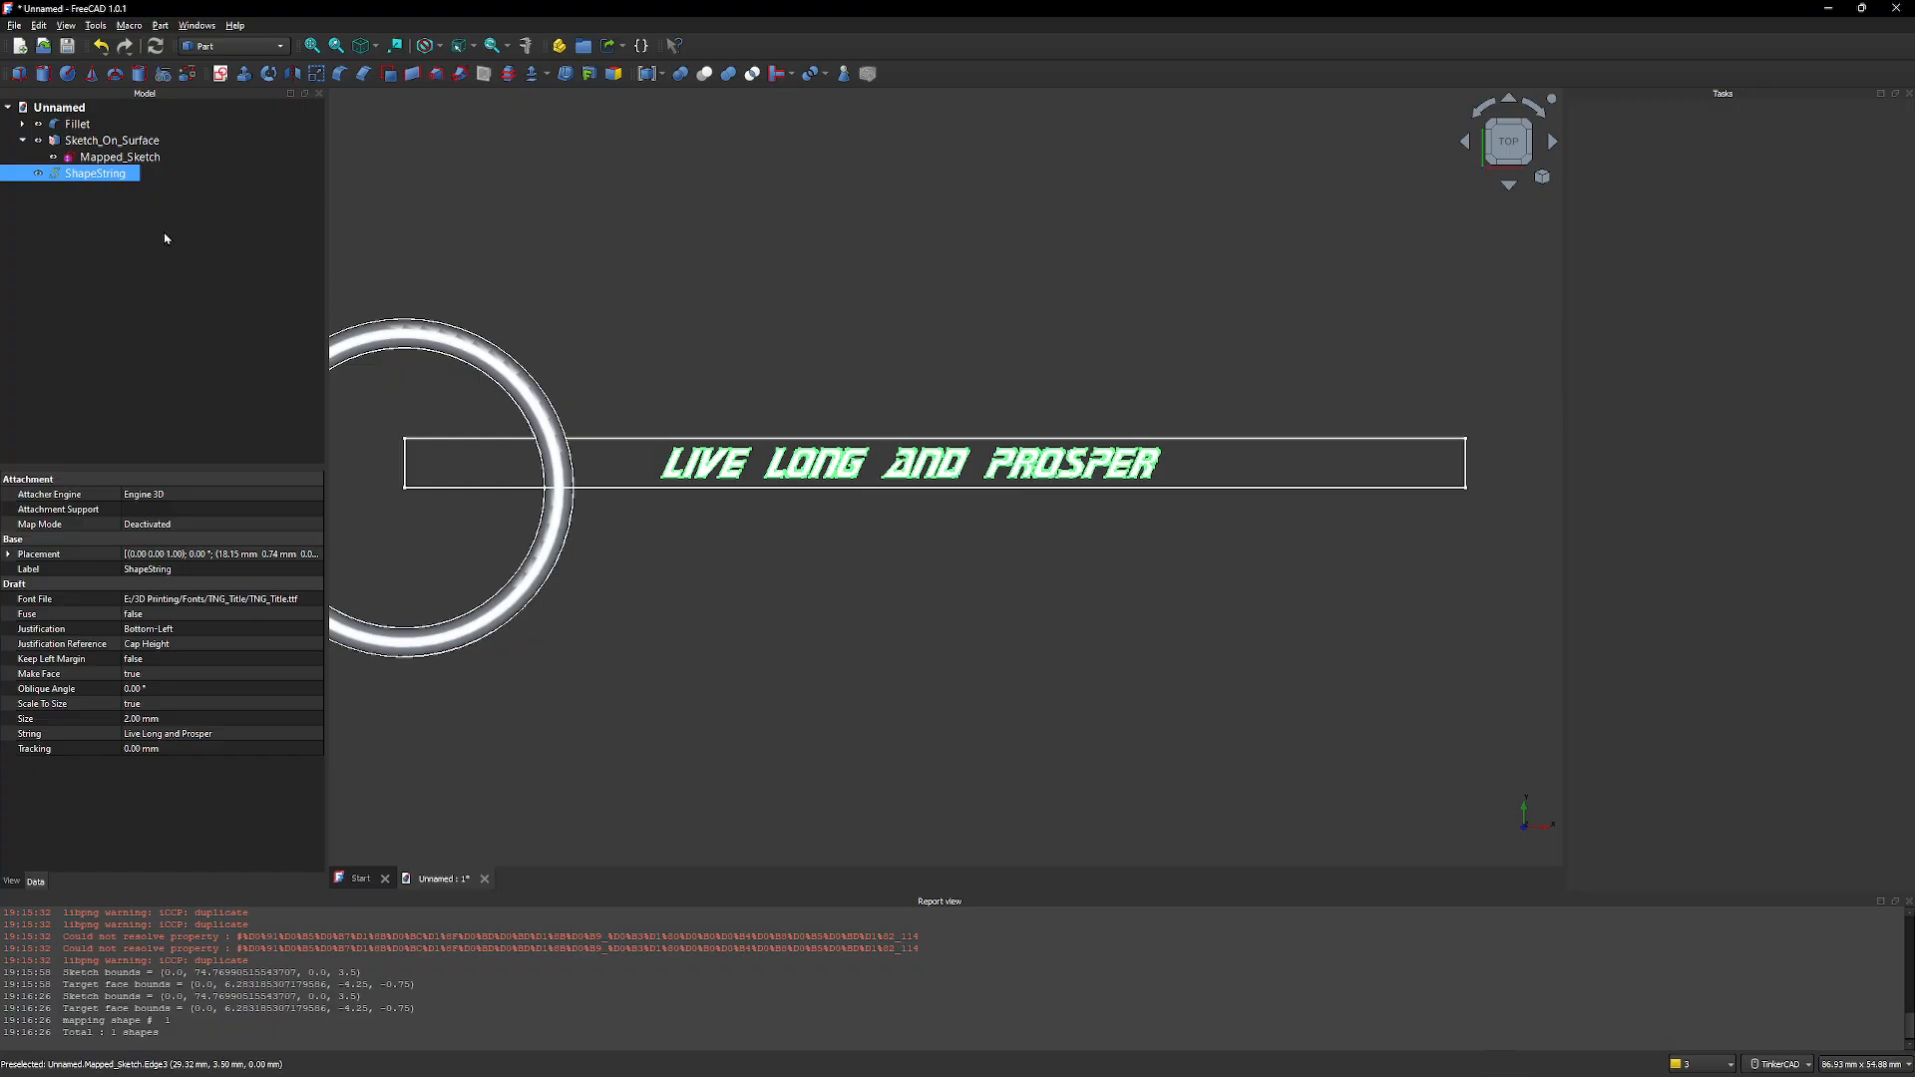
Edit the mapped sketch to turn its four rectangle lines back into construction geometry, and close the sketch
{"action": "double_click", "coordinate": [118, 157]}
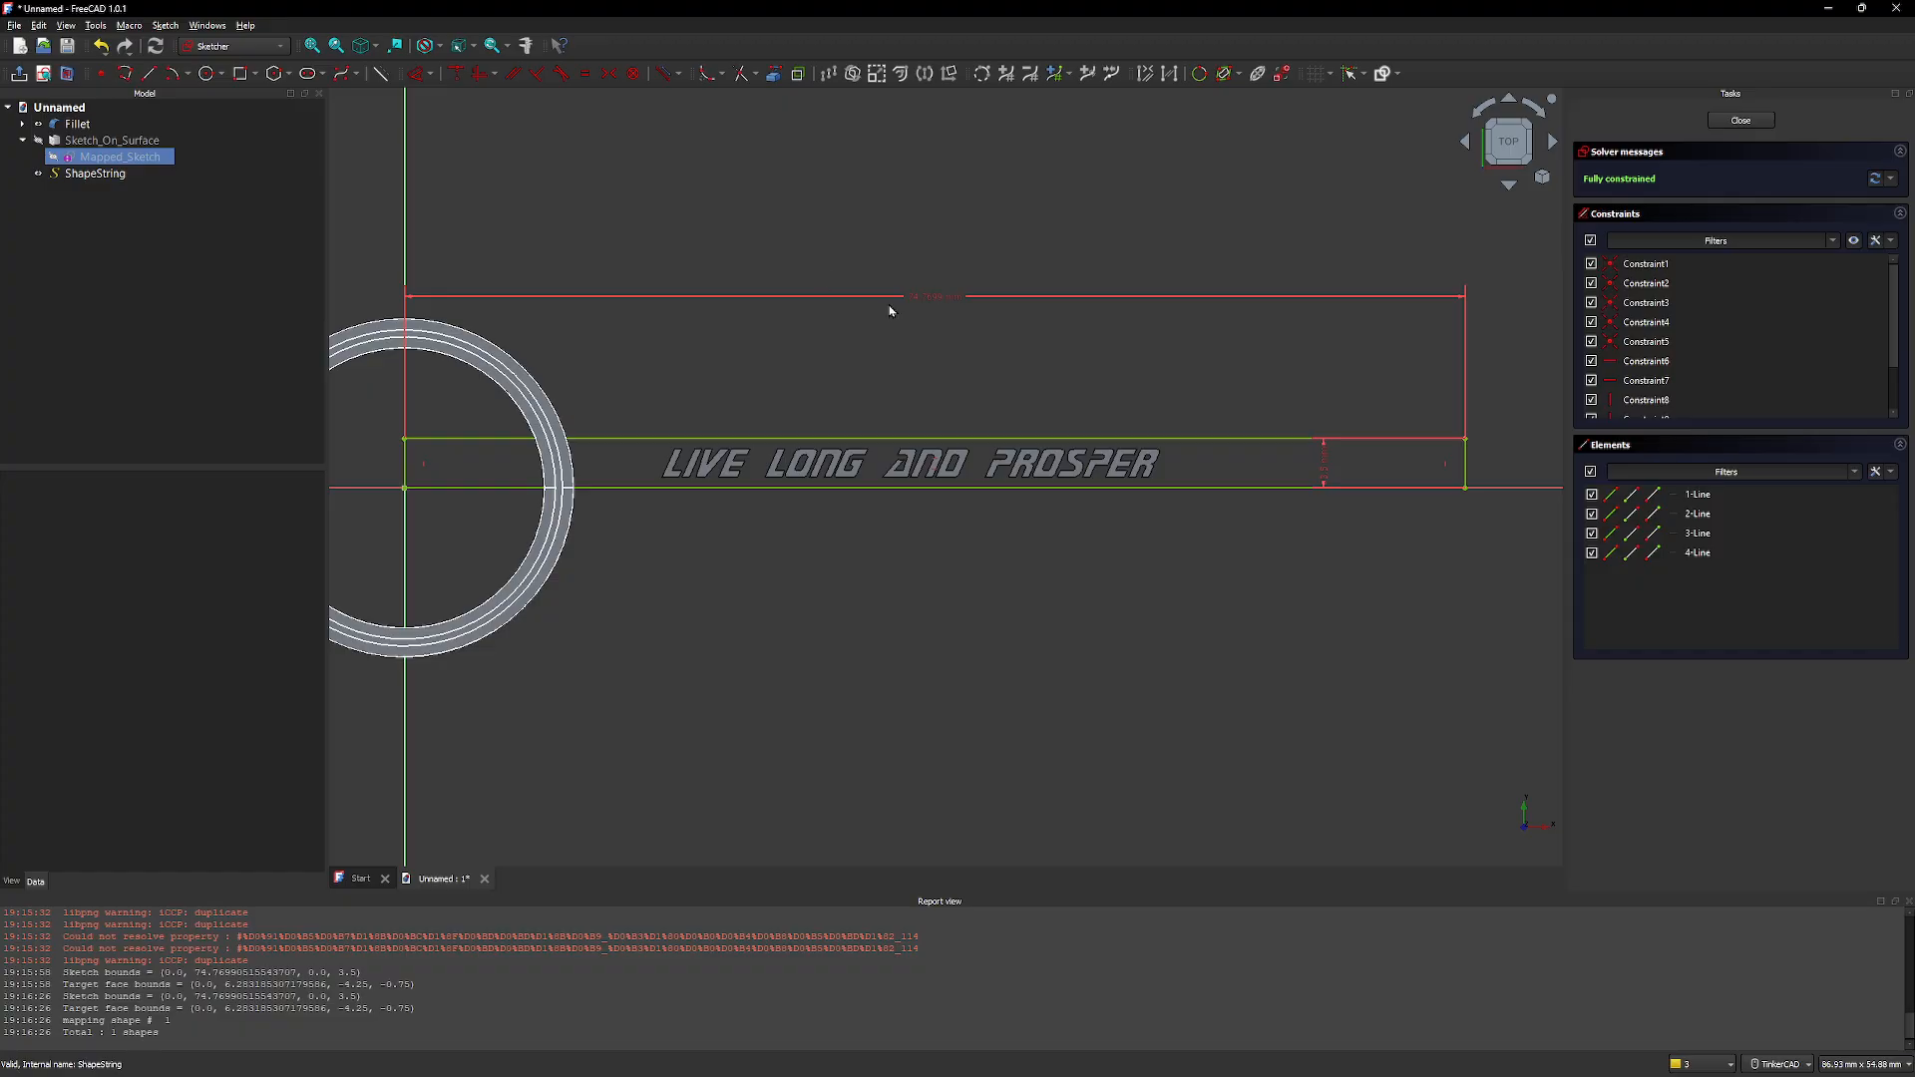
{"action": "left_click", "coordinate": [1464, 467]}
{"action": "left_click", "coordinate": [1280, 487]}
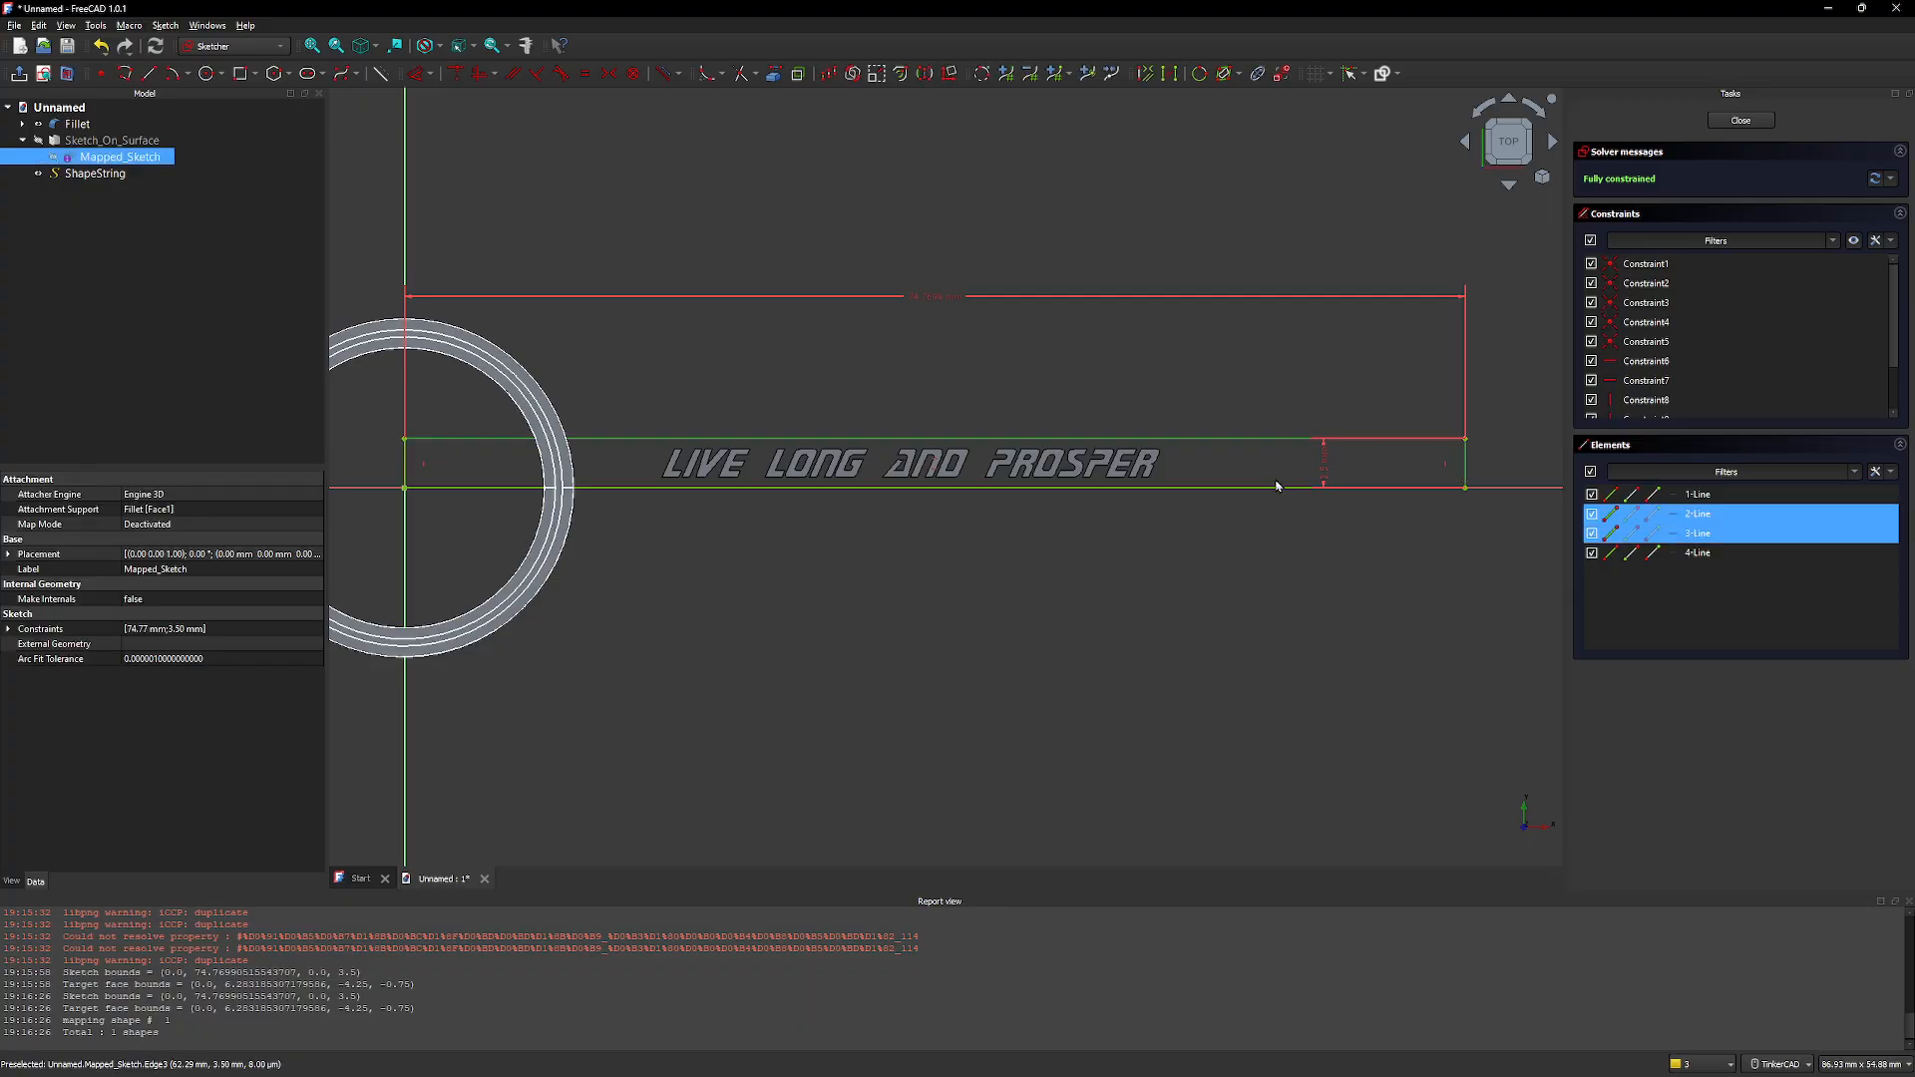
{"action": "left_click", "coordinate": [1282, 487]}
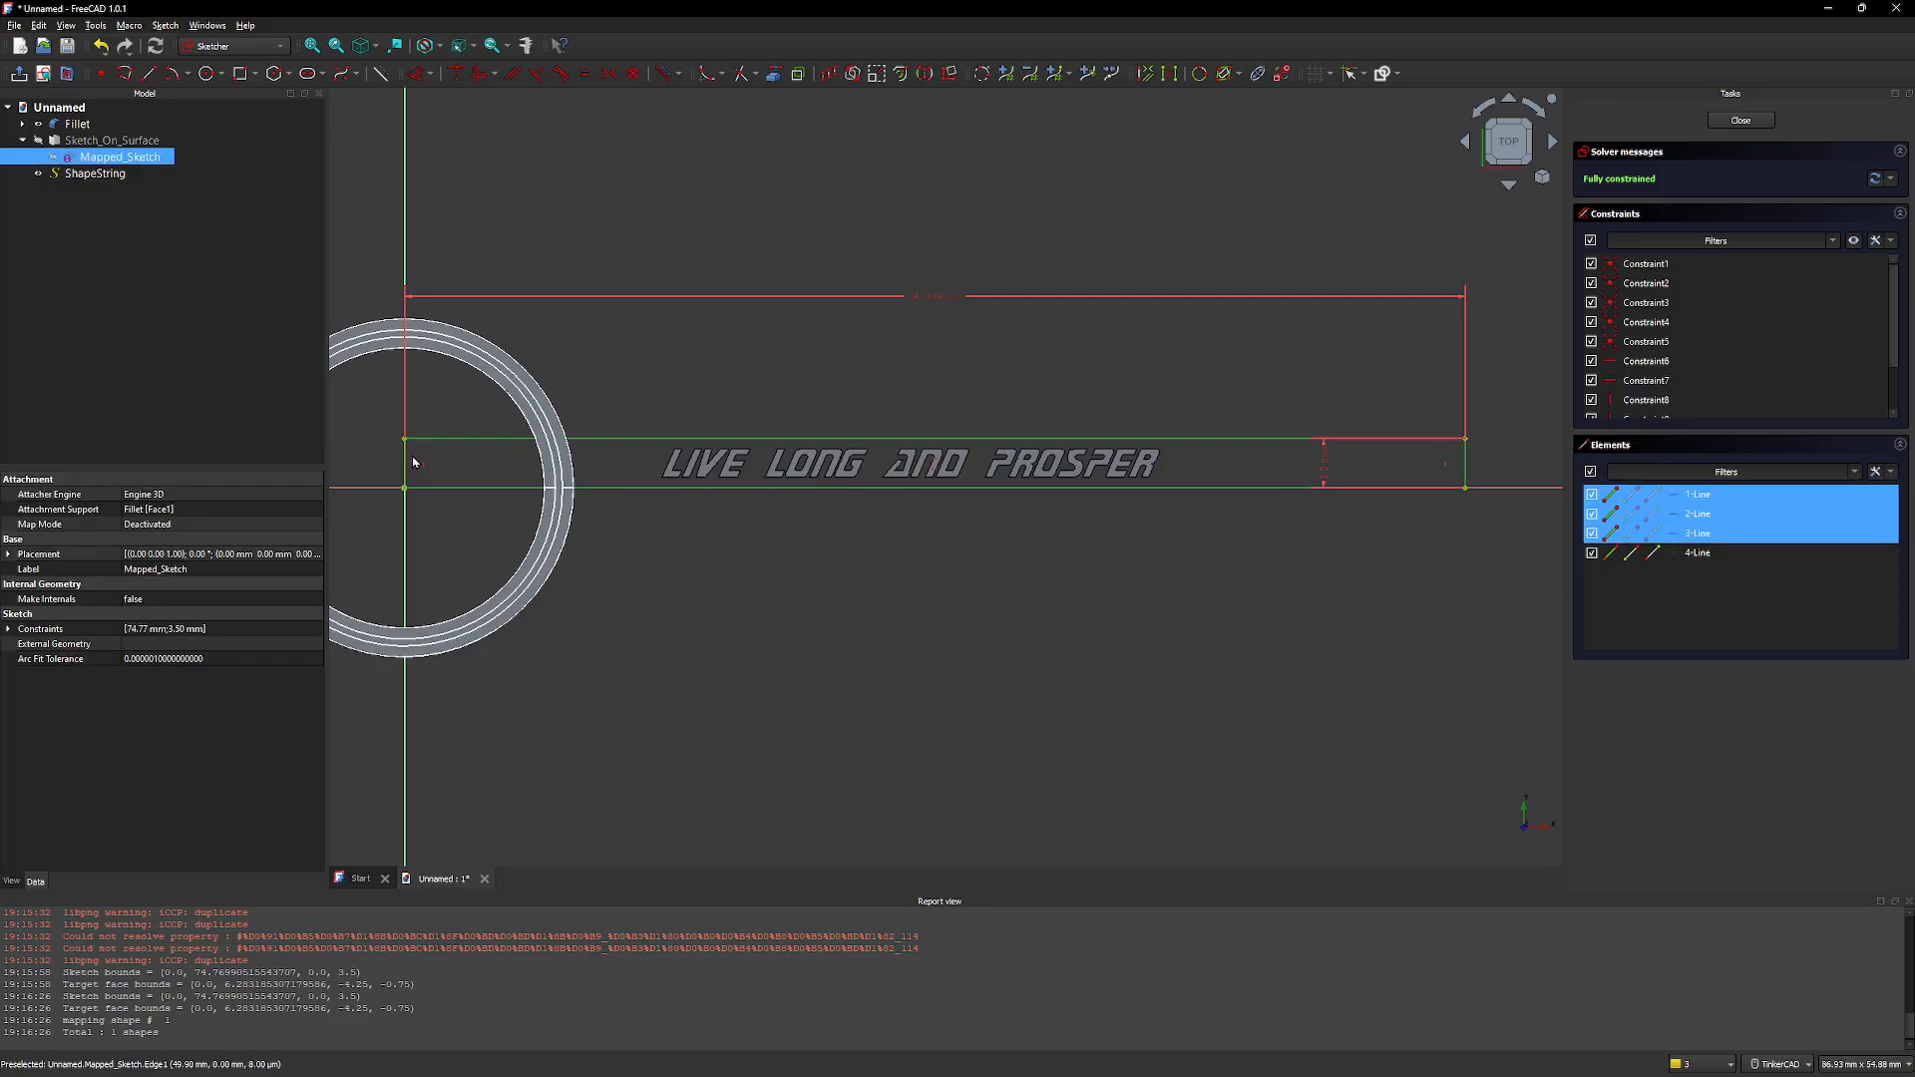
{"action": "left_click", "coordinate": [407, 461]}
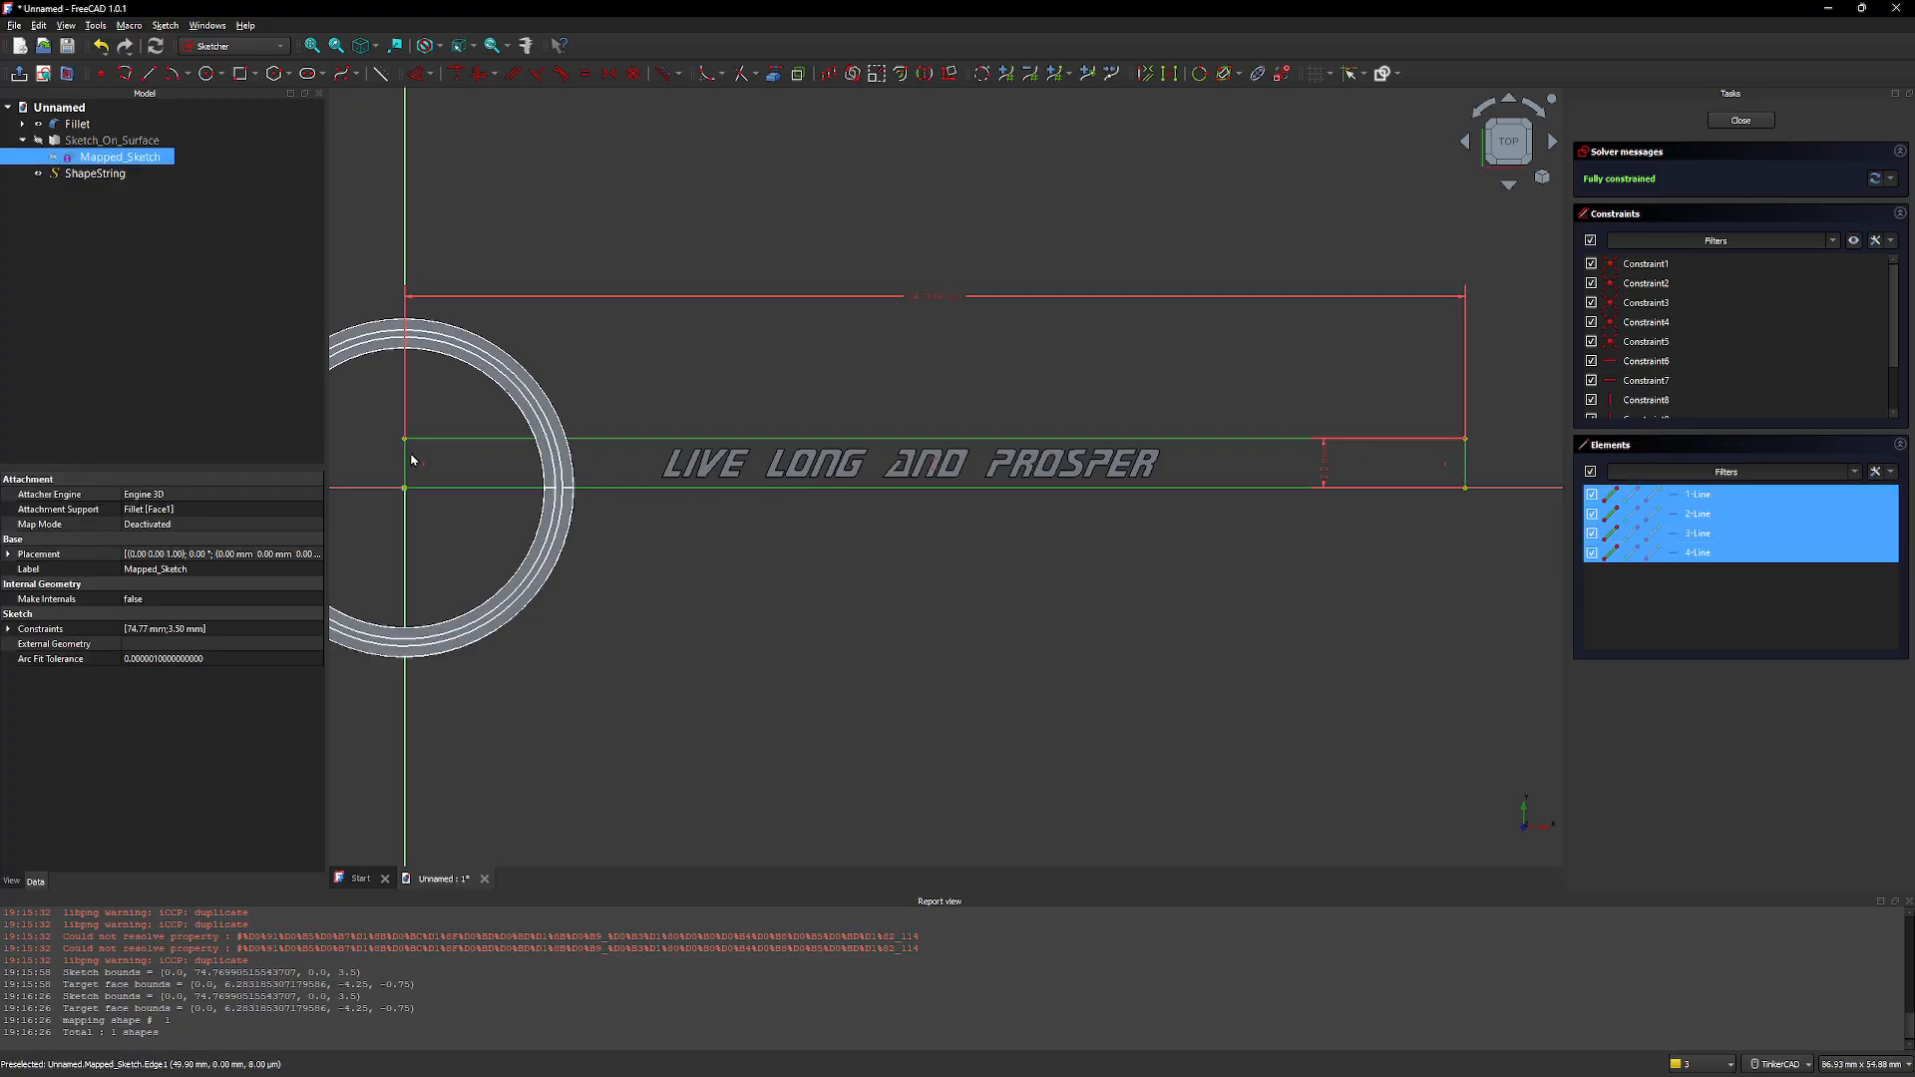
{"action": "left_click", "coordinate": [382, 74]}
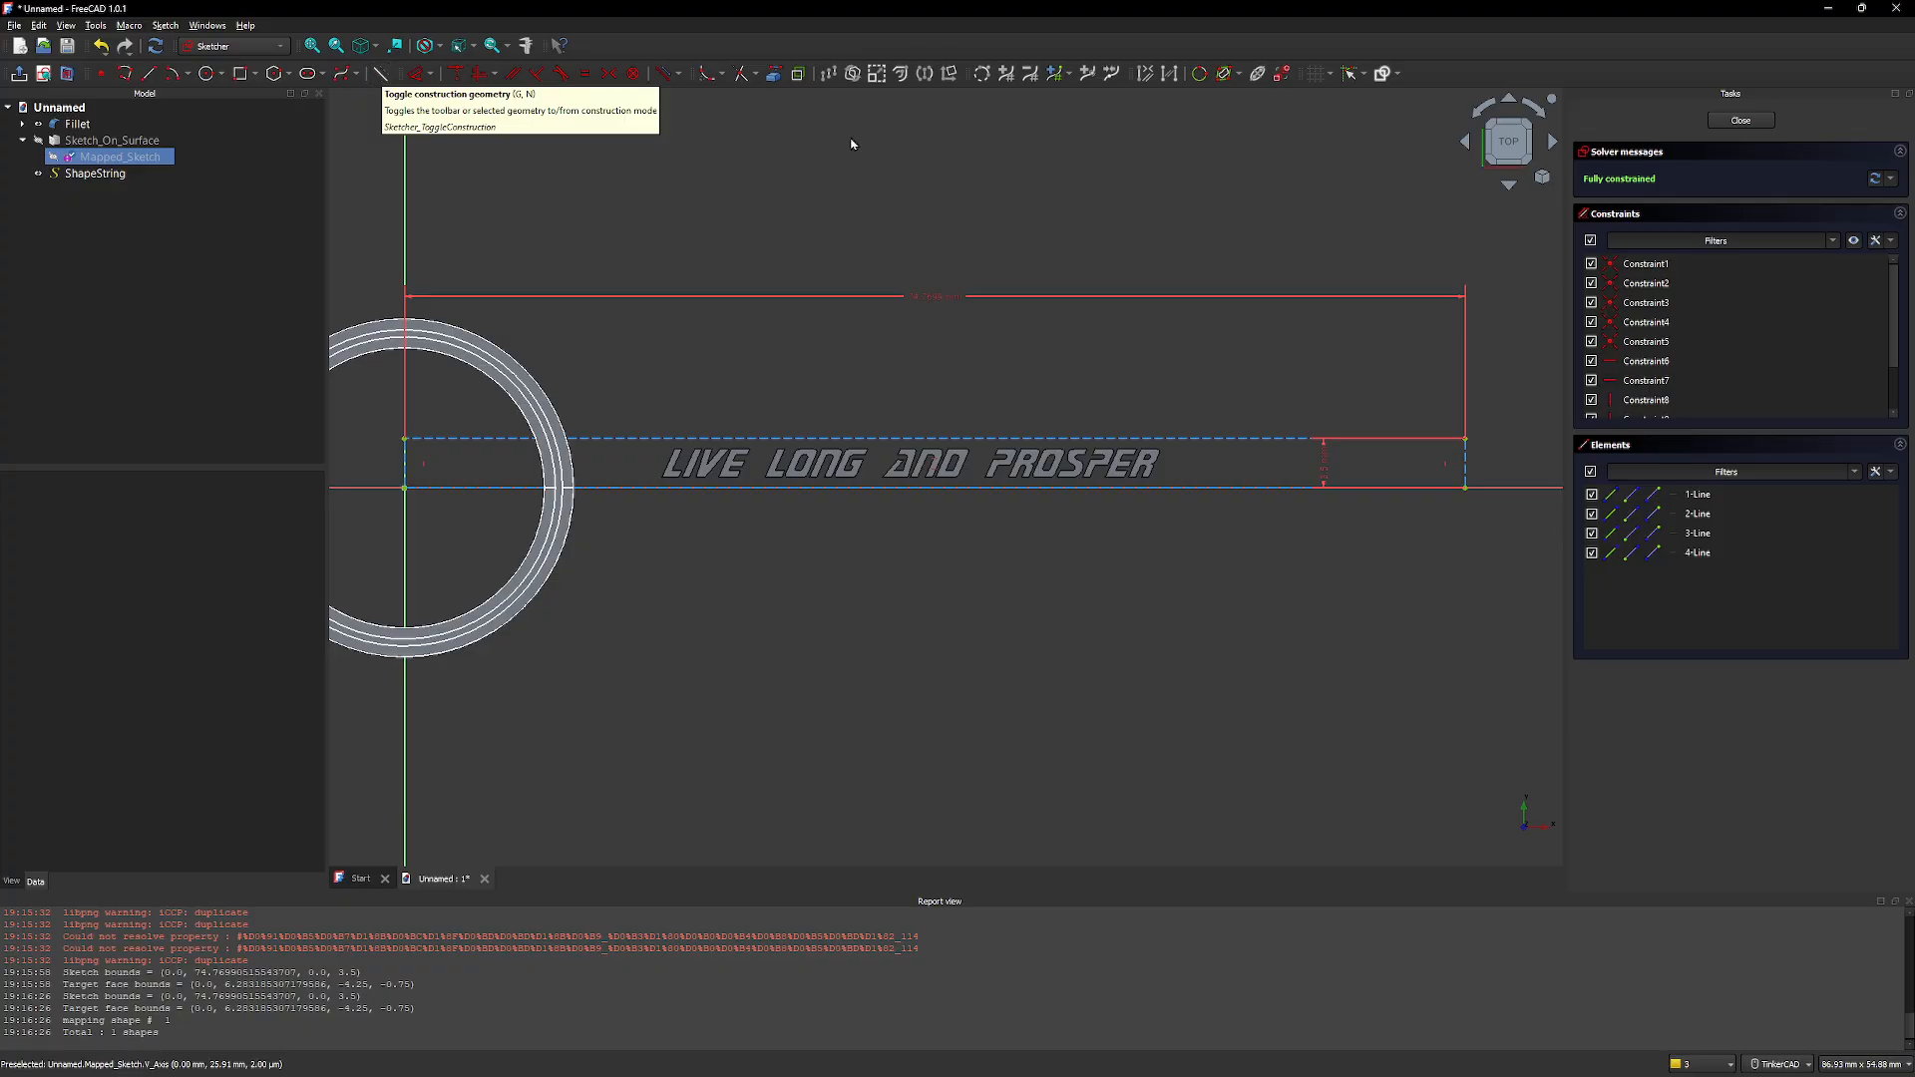
{"action": "left_click", "coordinate": [1741, 119]}
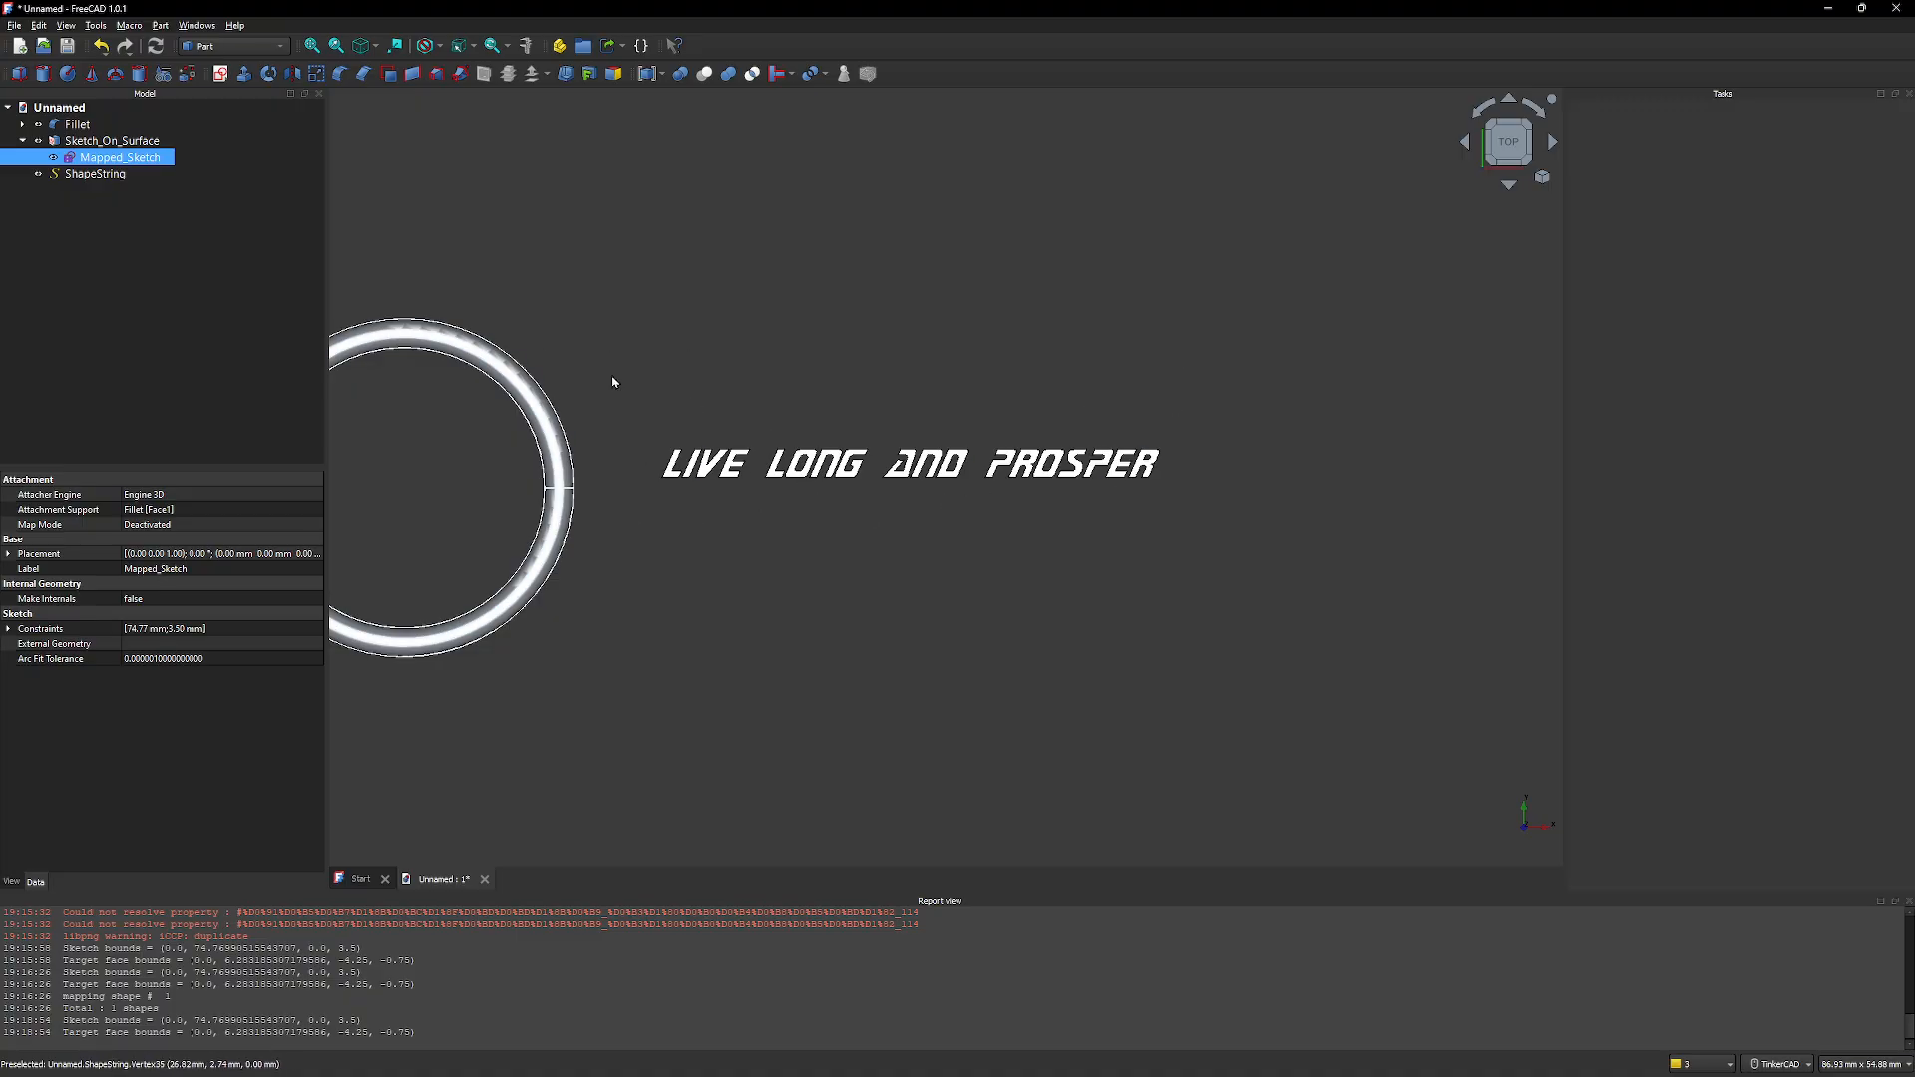
Hide the flat ShapeString text and bring the whole ring into an angled view
{"action": "left_click", "coordinate": [40, 176]}
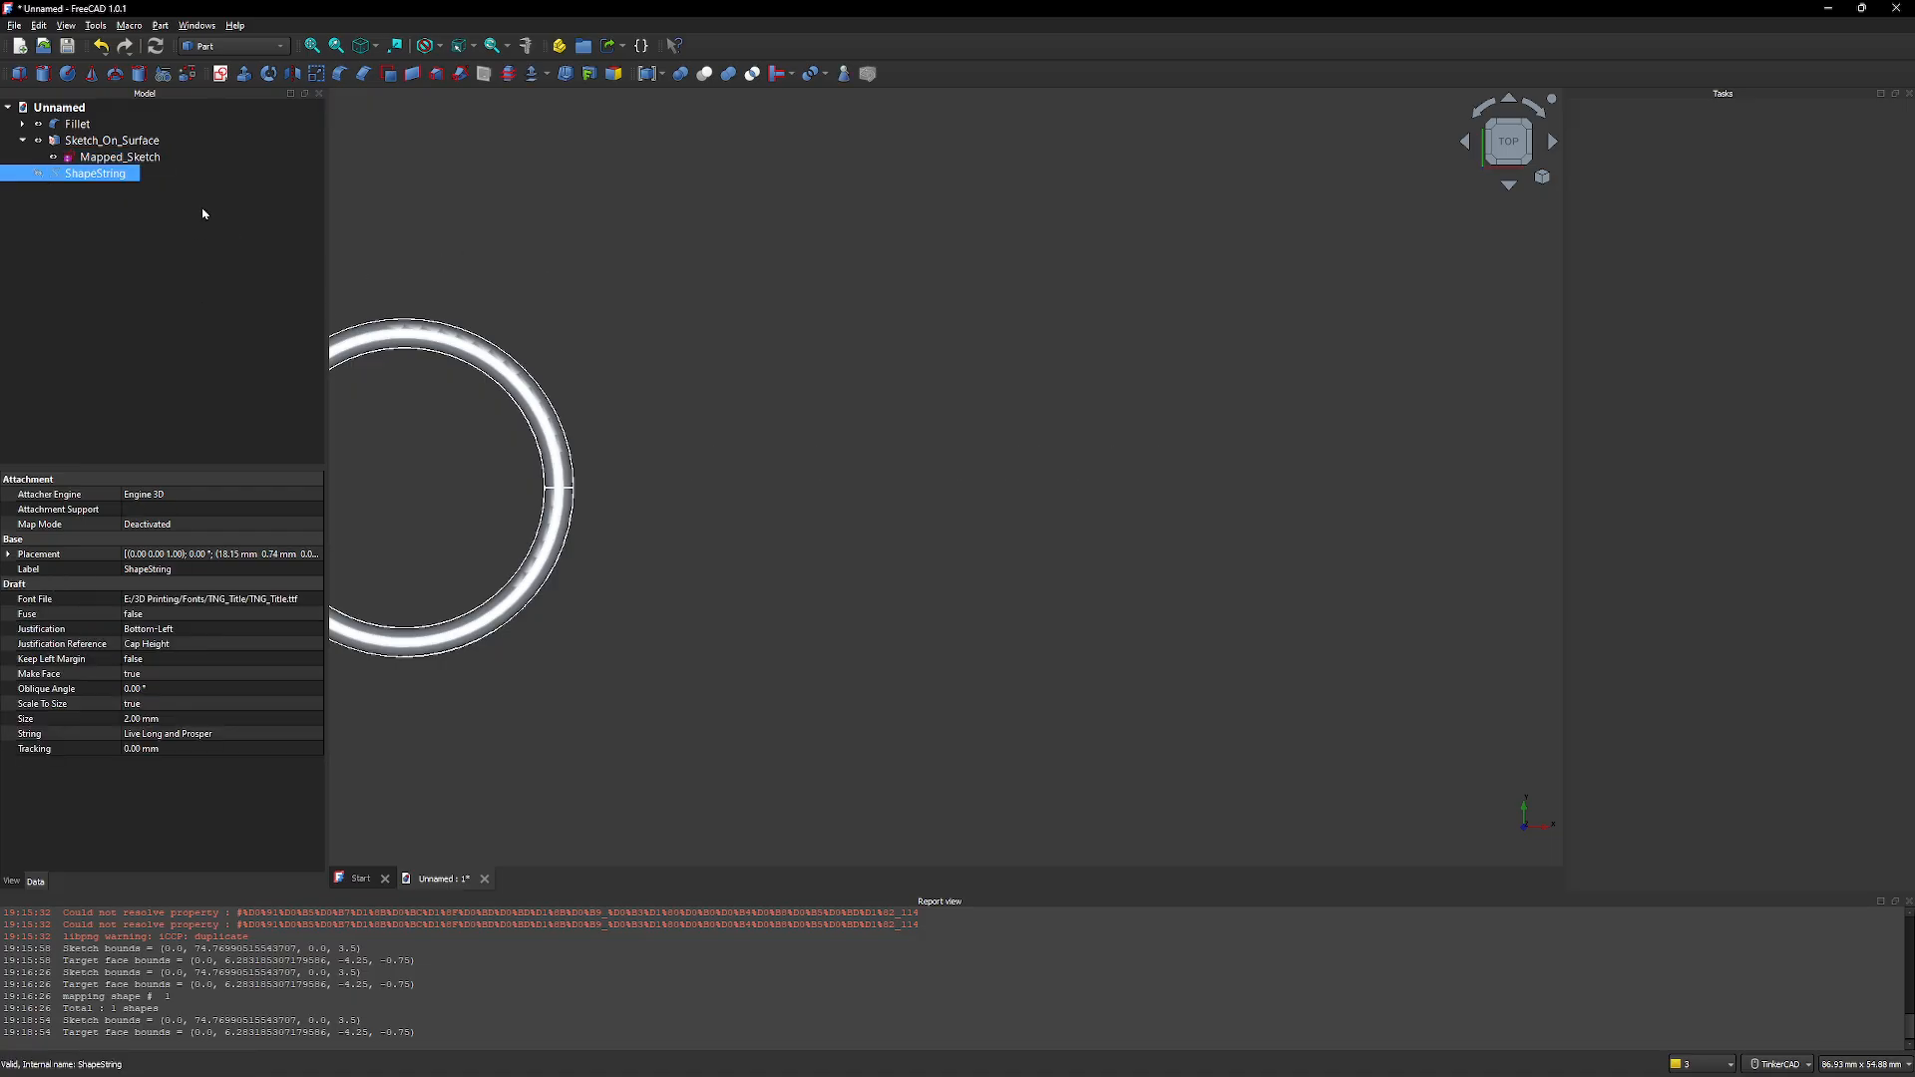
{"action": "left_click", "coordinate": [118, 144], "text": "ctrl"}
{"action": "left_click", "coordinate": [110, 173]}
{"action": "middle_click_drag", "start_coordinate": [432, 422], "coordinate": [750, 354]}
{"action": "mouse_move", "coordinate": [730, 425]}
{"action": "right_mouse_down"}
{"action": "mouse_move", "coordinate": [735, 261]}
{"action": "mouse_move", "coordinate": [718, 535]}
{"action": "mouse_move", "coordinate": [739, 440]}
{"action": "mouse_move", "coordinate": [898, 402]}
{"action": "mouse_move", "coordinate": [1365, 510]}
{"action": "mouse_move", "coordinate": [730, 451]}
{"action": "mouse_move", "coordinate": [778, 477]}
{"action": "right_mouse_up"}
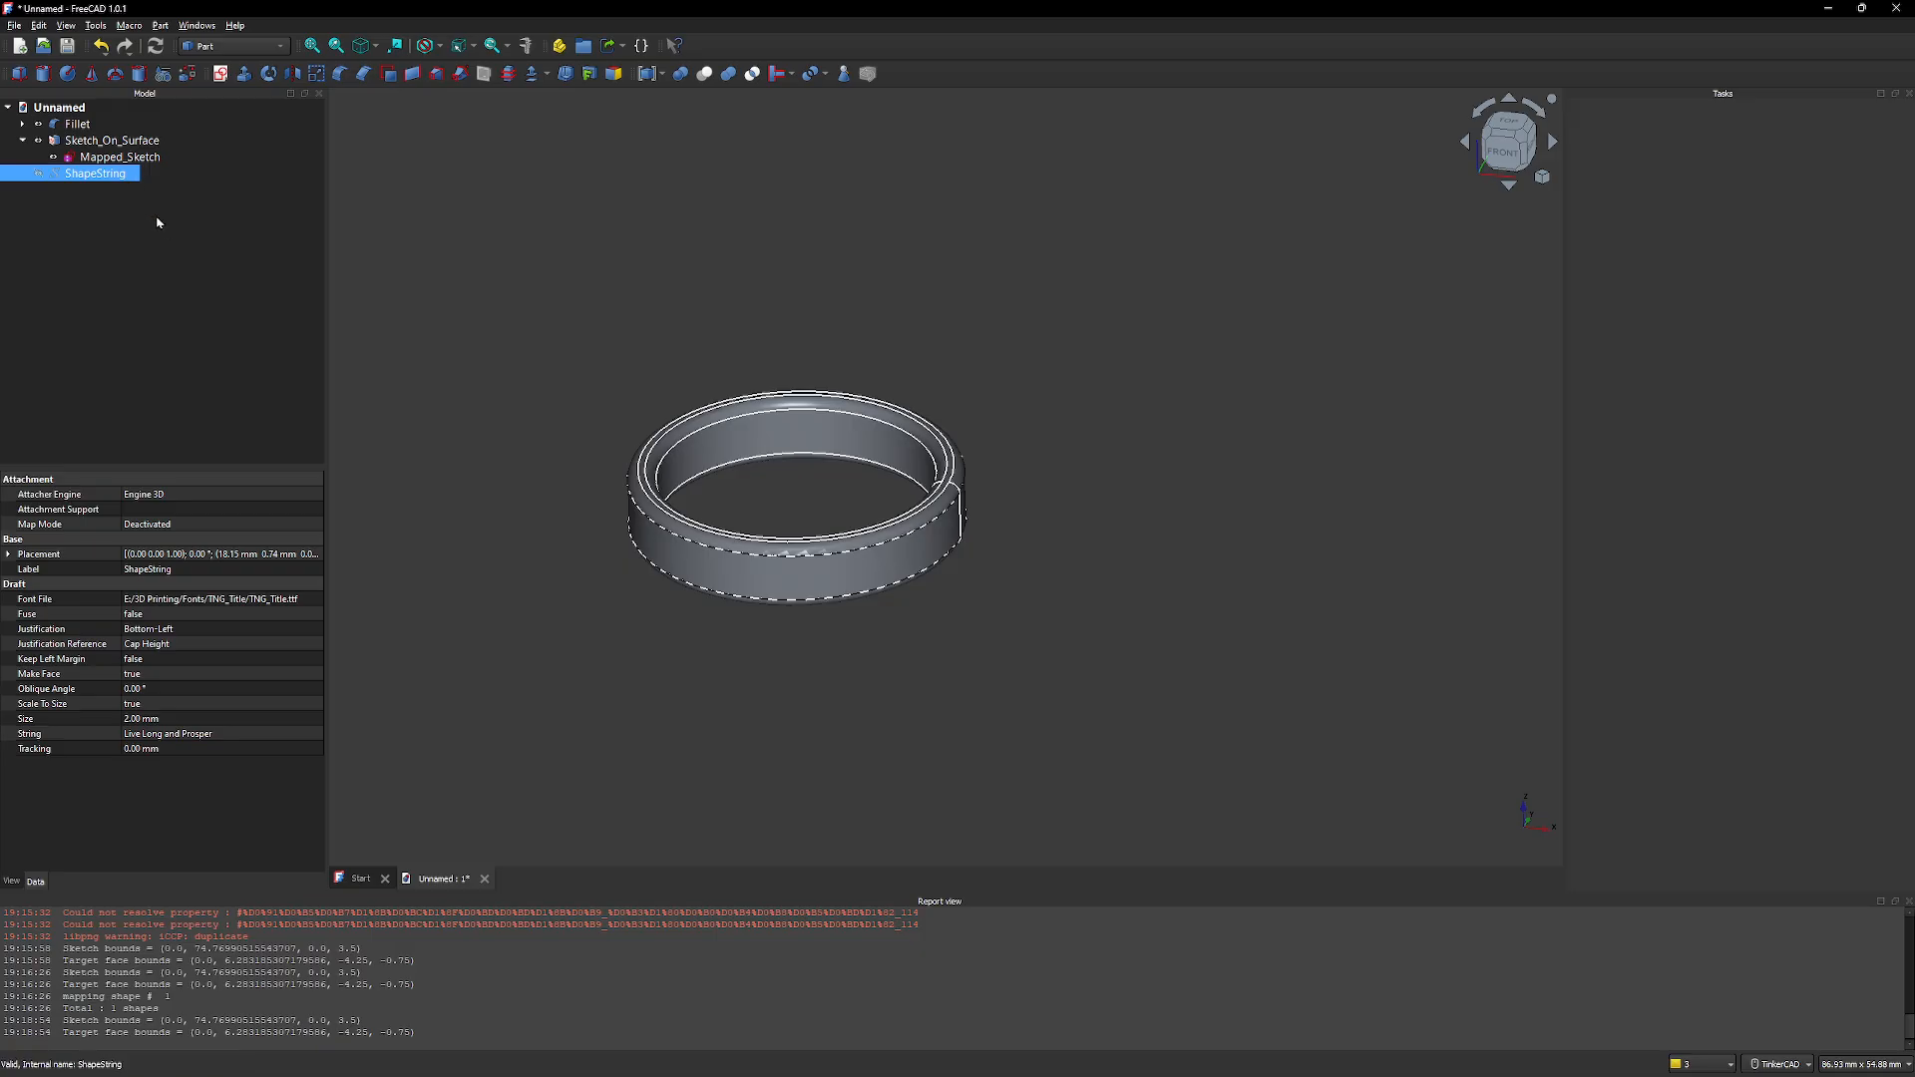
Add the ShapeString to the Extra Objects of Sketch_On_Surface, recompute, and inspect the lettering on the ring's outer face
{"action": "left_click", "coordinate": [124, 157]}
{"action": "left_click", "coordinate": [131, 150]}
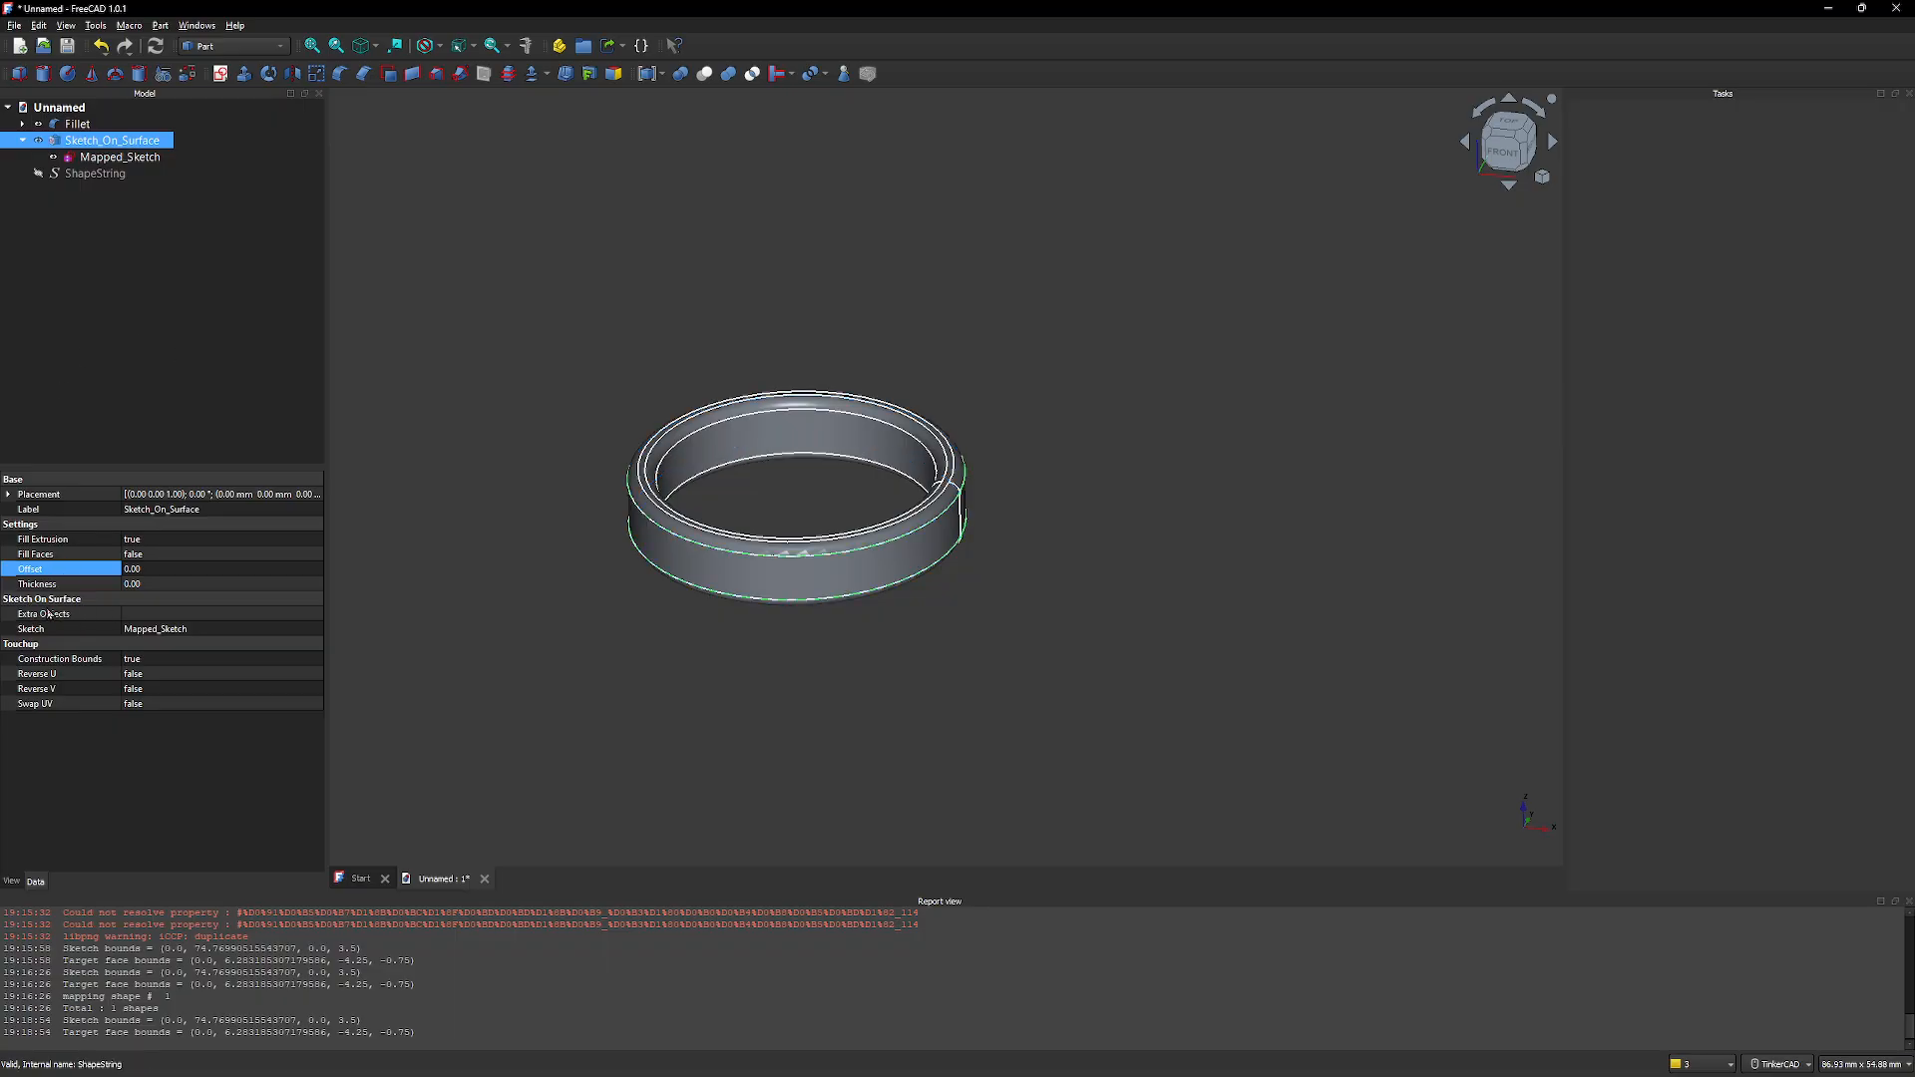
{"action": "left_click", "coordinate": [187, 615]}
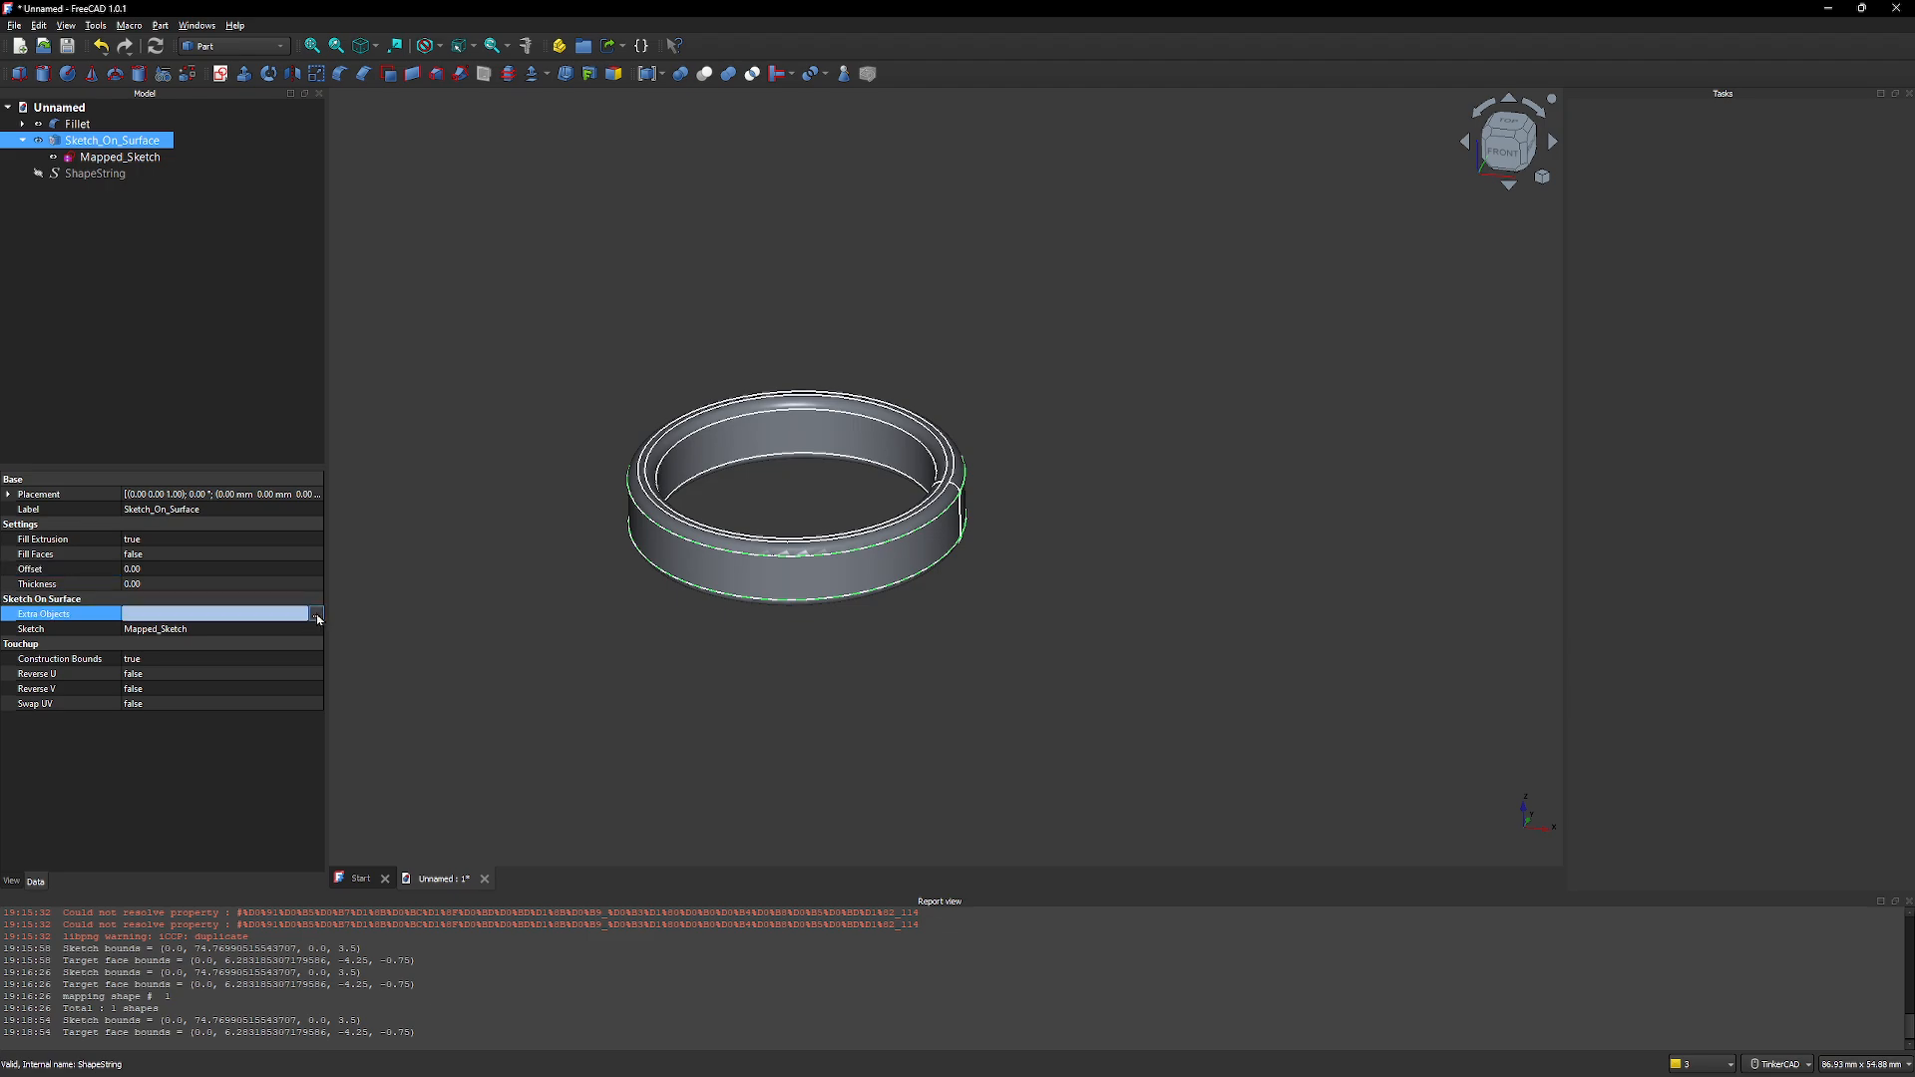
{"action": "left_click", "coordinate": [317, 619]}
{"action": "left_click", "coordinate": [883, 467]}
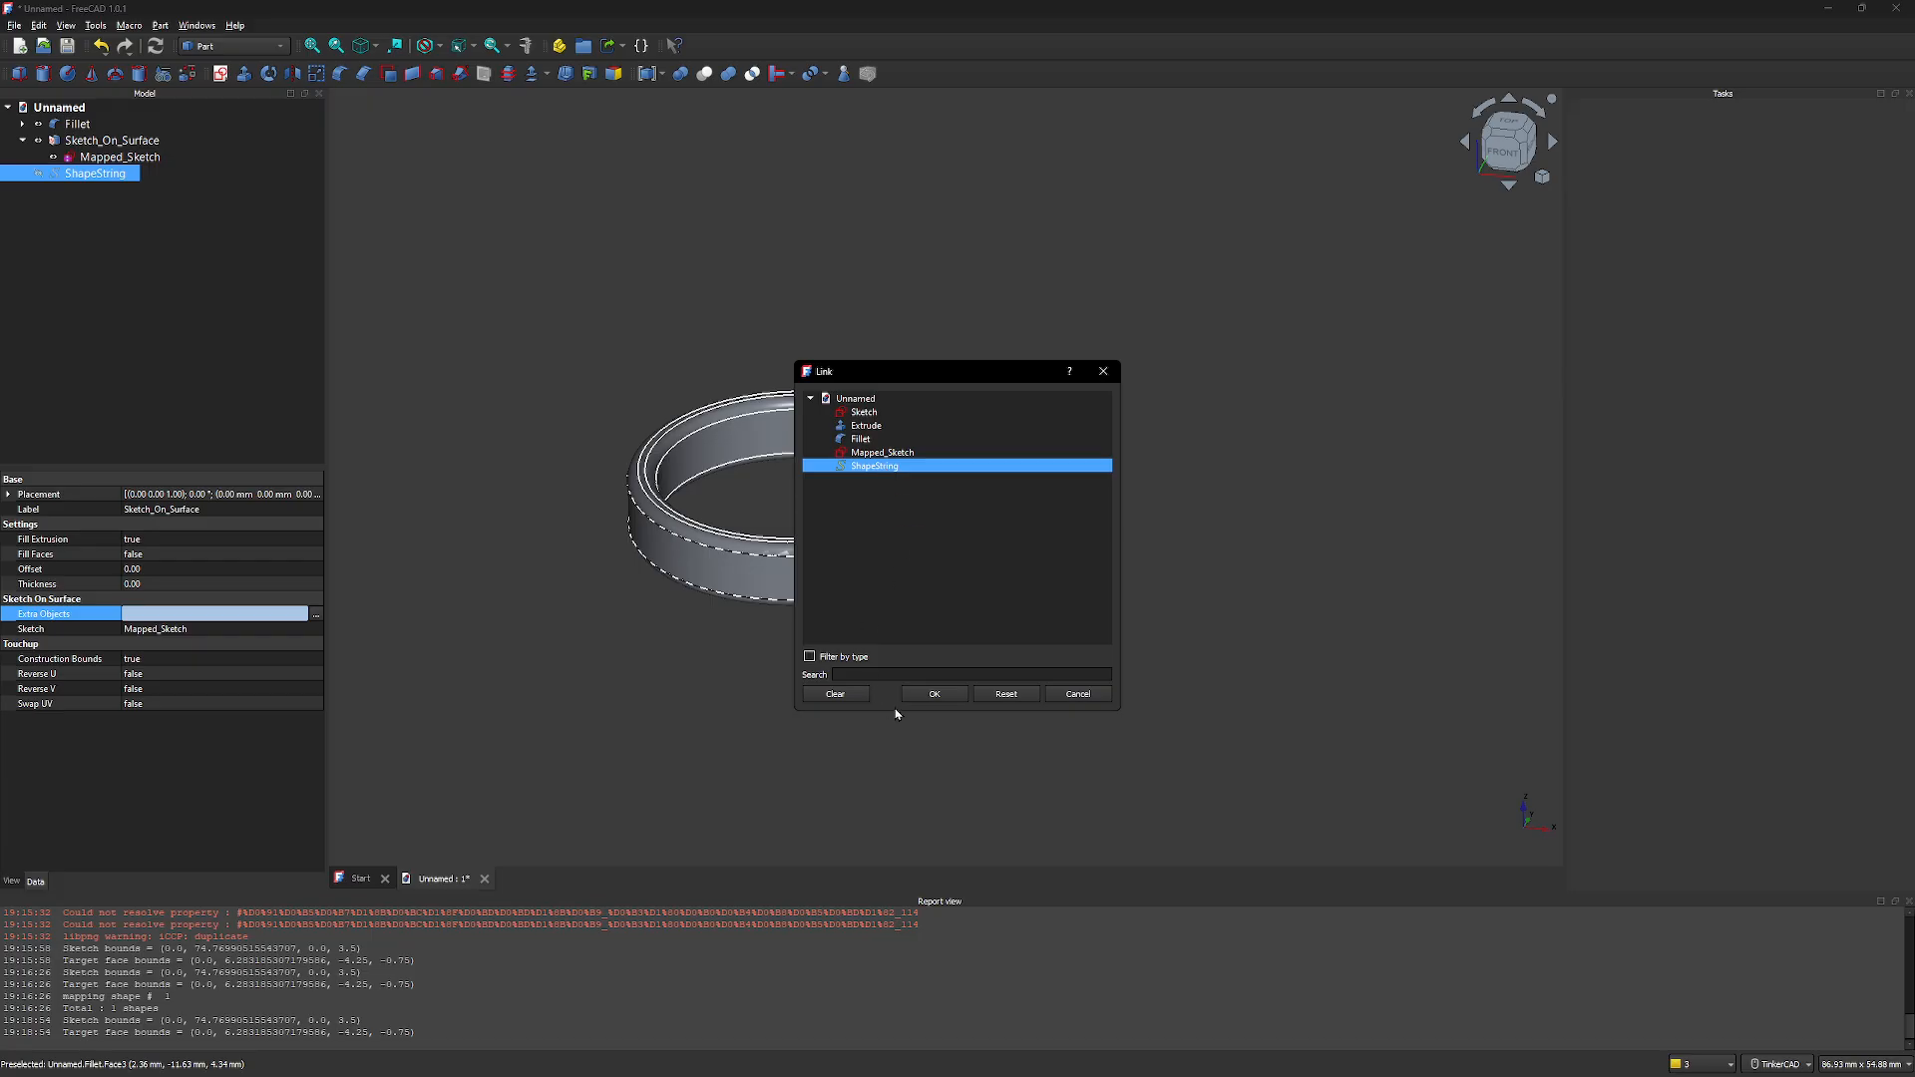
{"action": "left_click", "coordinate": [934, 695]}
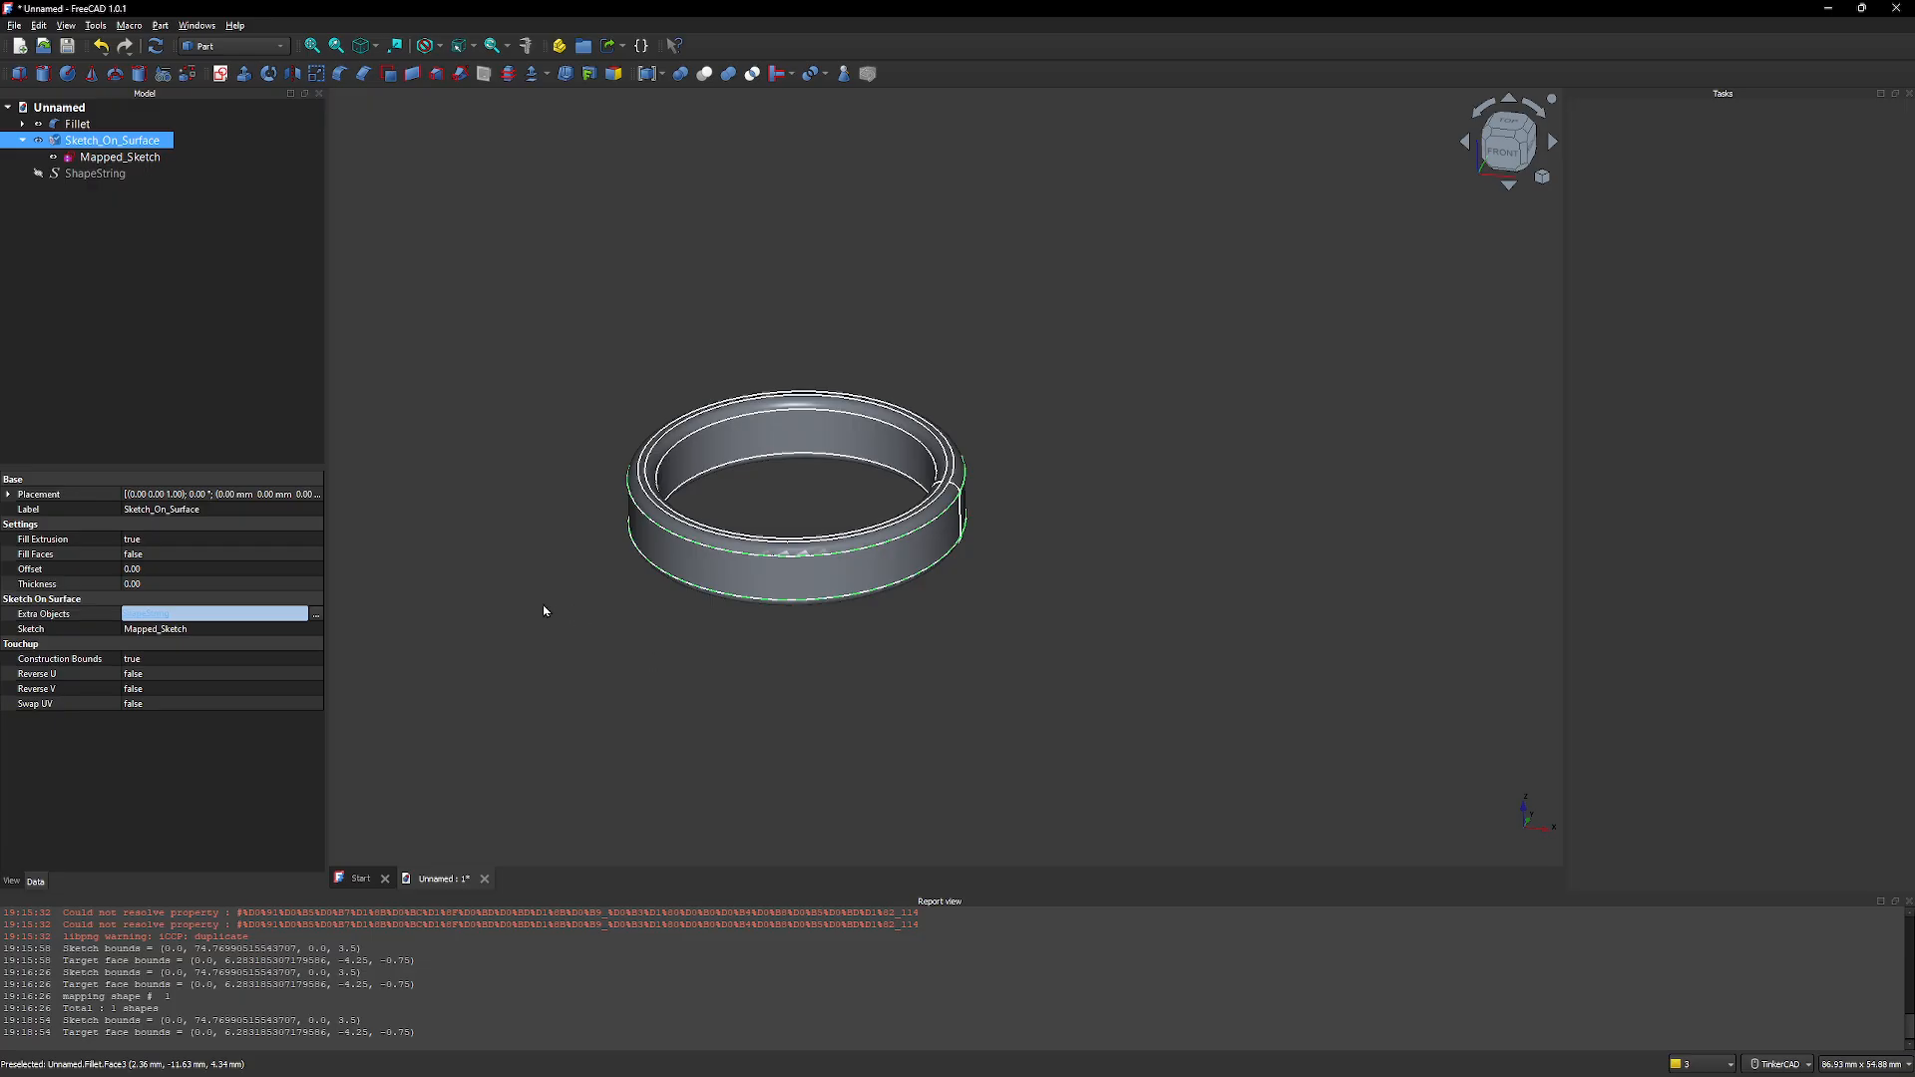
{"action": "left_click", "coordinate": [626, 618]}
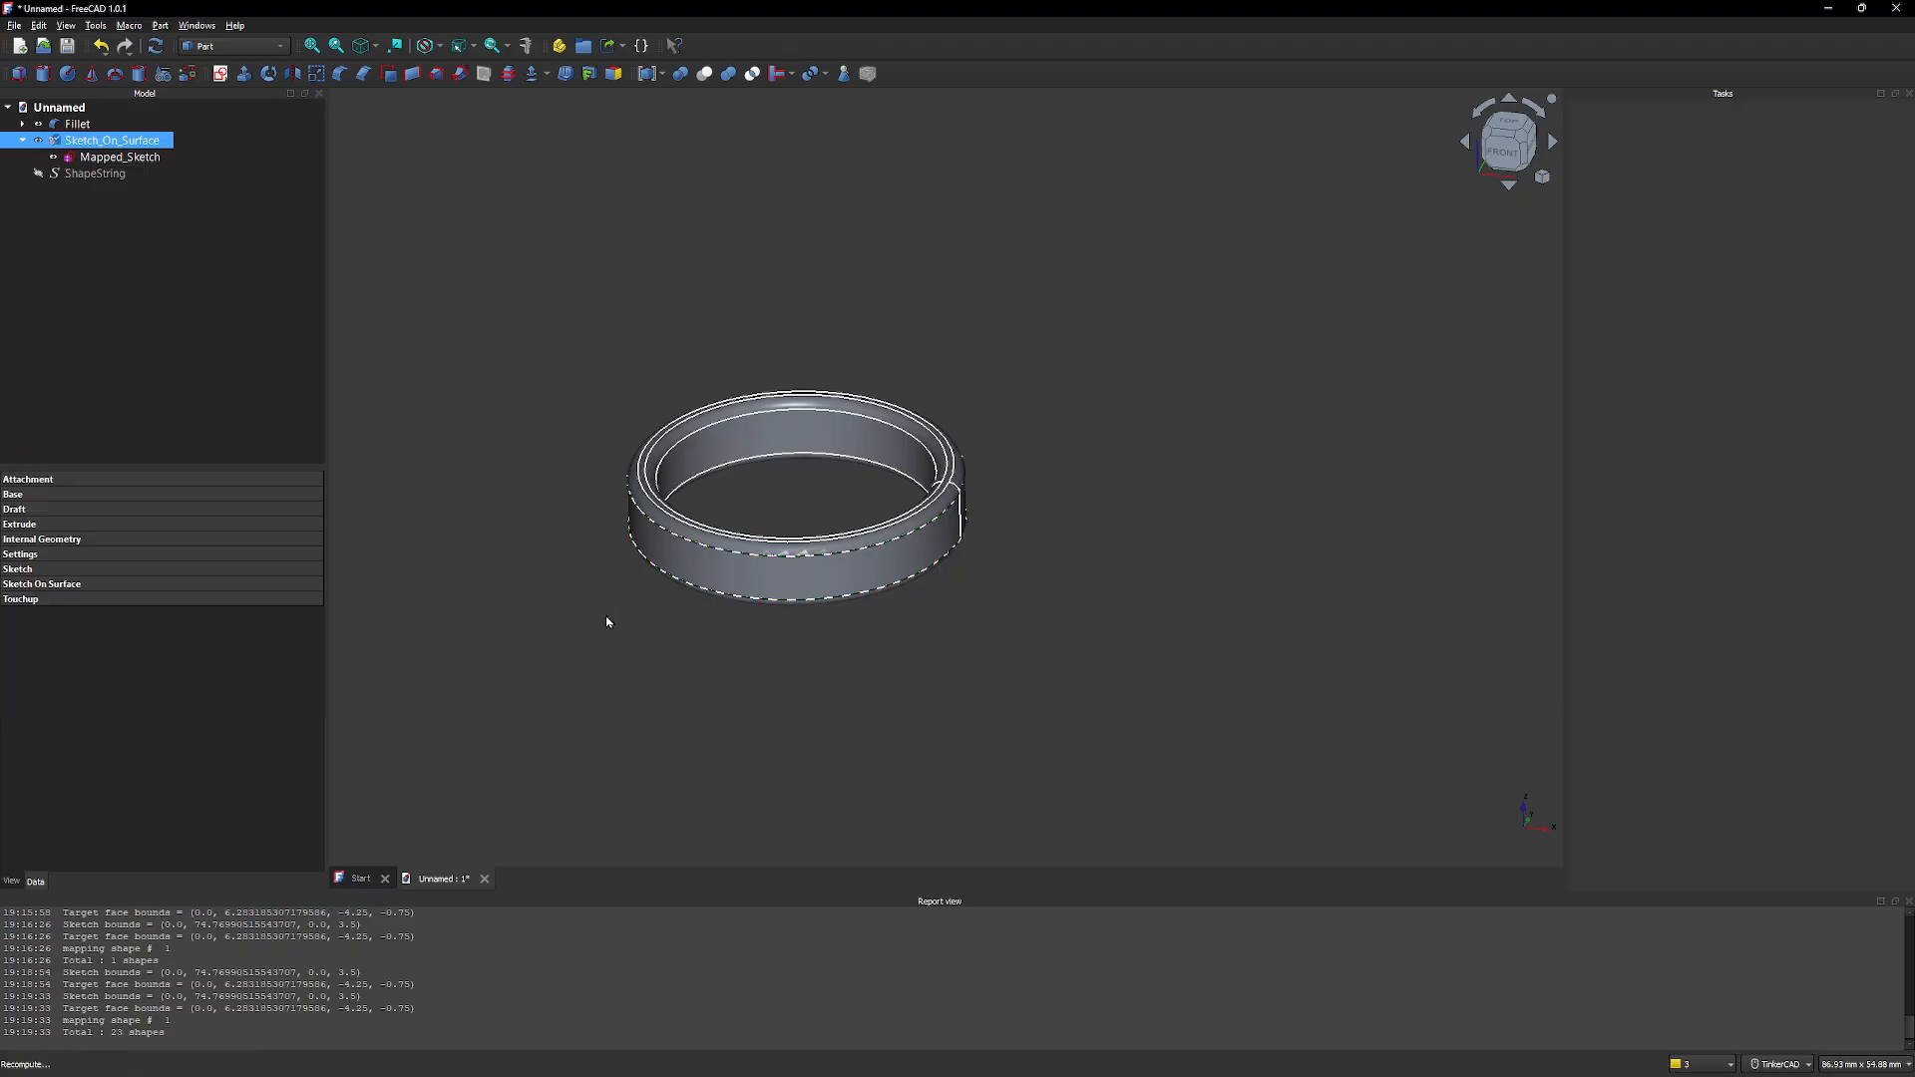
{"action": "left_click", "coordinate": [606, 616]}
{"action": "right_click_drag", "start_coordinate": [516, 607], "coordinate": [723, 568]}
{"action": "middle_click_drag", "start_coordinate": [620, 622], "coordinate": [788, 628]}
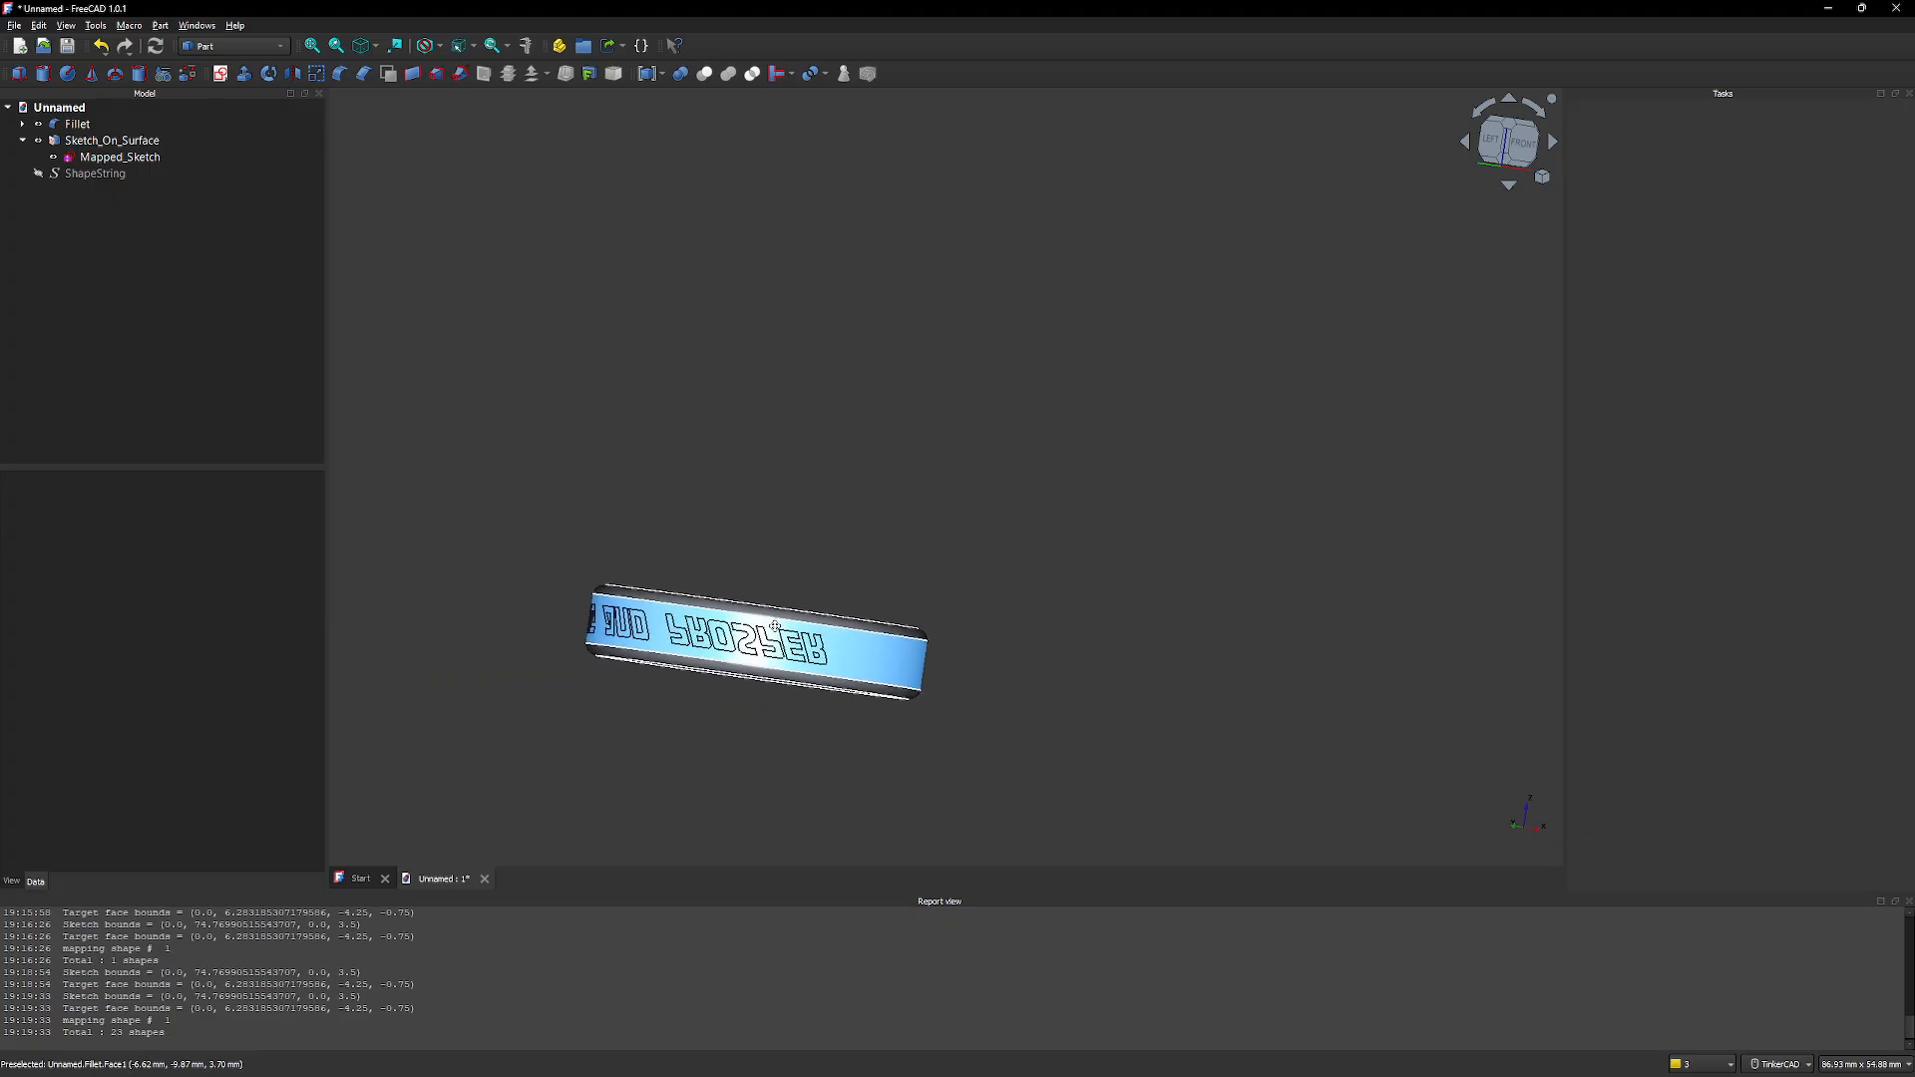
Set Reverse U to true on Sketch_On_Surface to flip the direction of the lettering around the ring
{"action": "mouse_move", "coordinate": [760, 516]}
{"action": "right_mouse_down"}
{"action": "mouse_move", "coordinate": [767, 614]}
{"action": "mouse_move", "coordinate": [757, 509]}
{"action": "mouse_move", "coordinate": [763, 528]}
{"action": "right_mouse_up"}
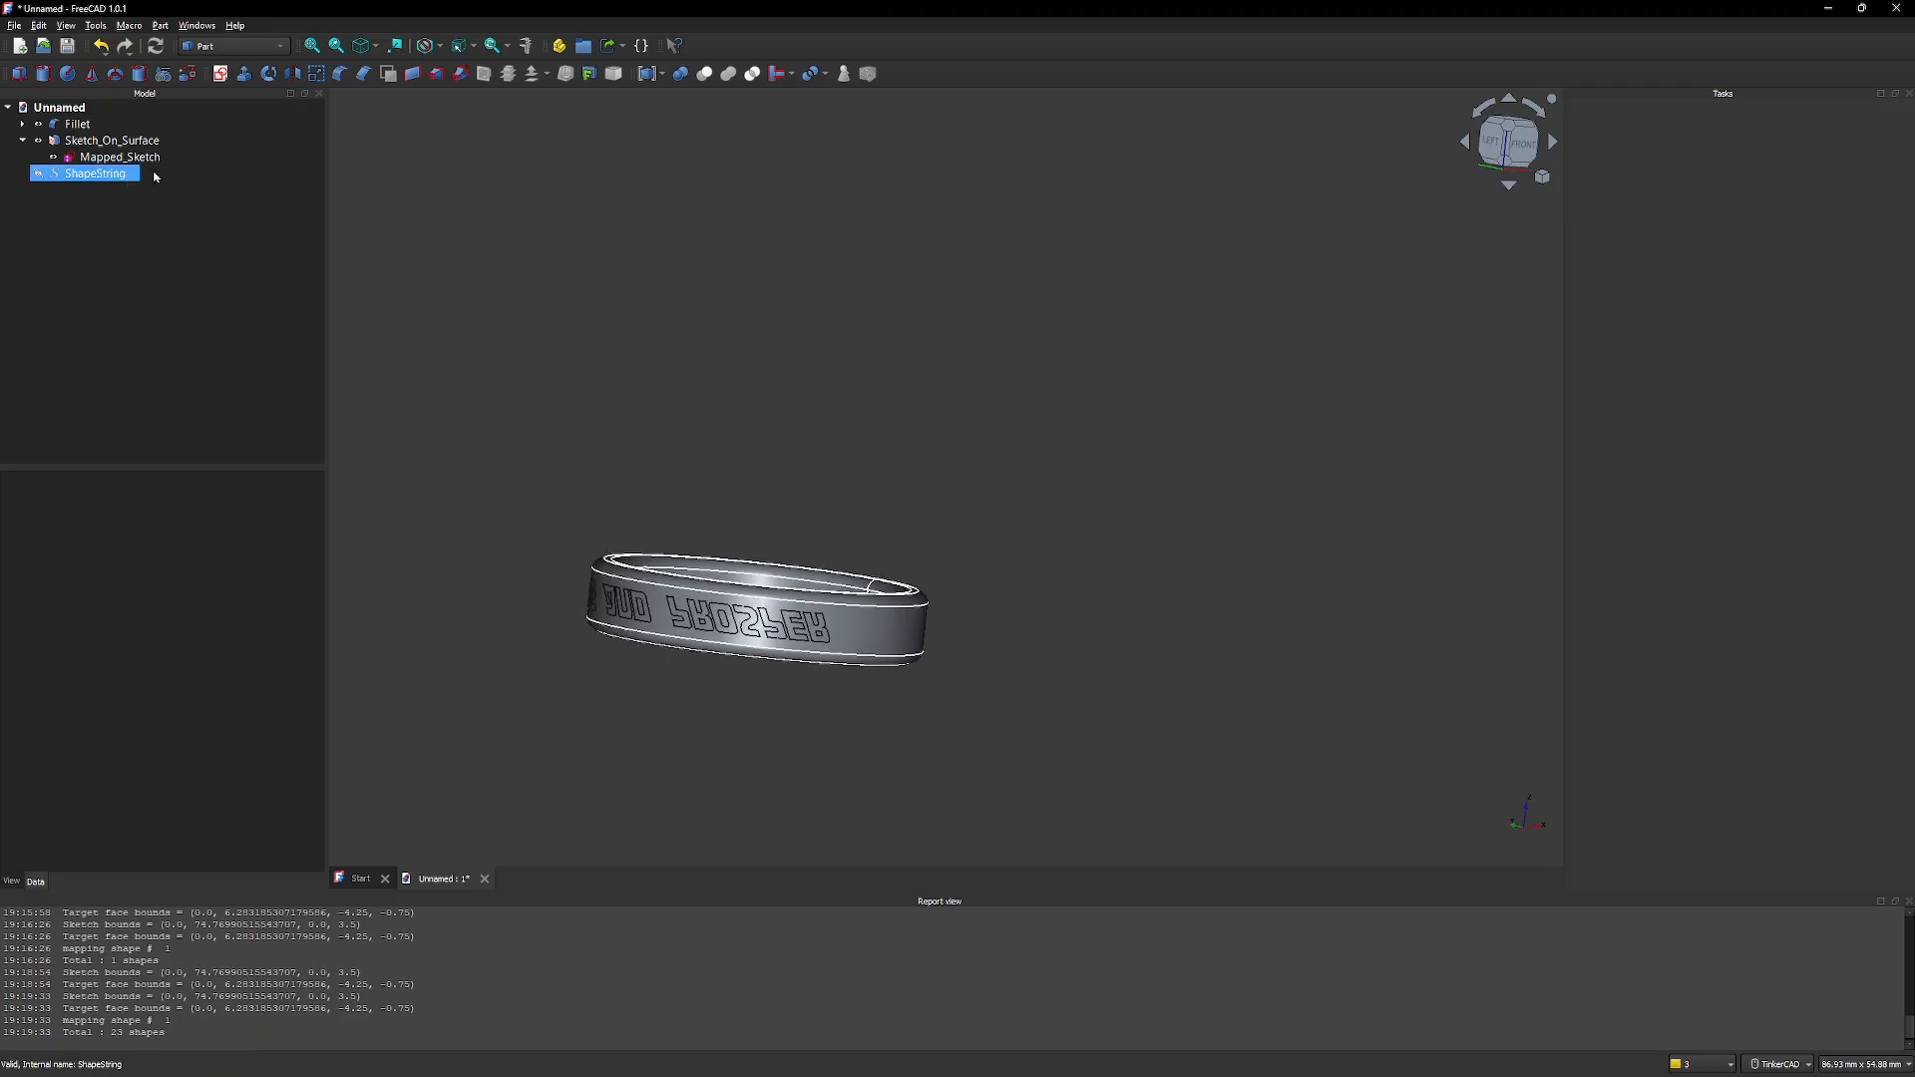
{"action": "left_click", "coordinate": [109, 139]}
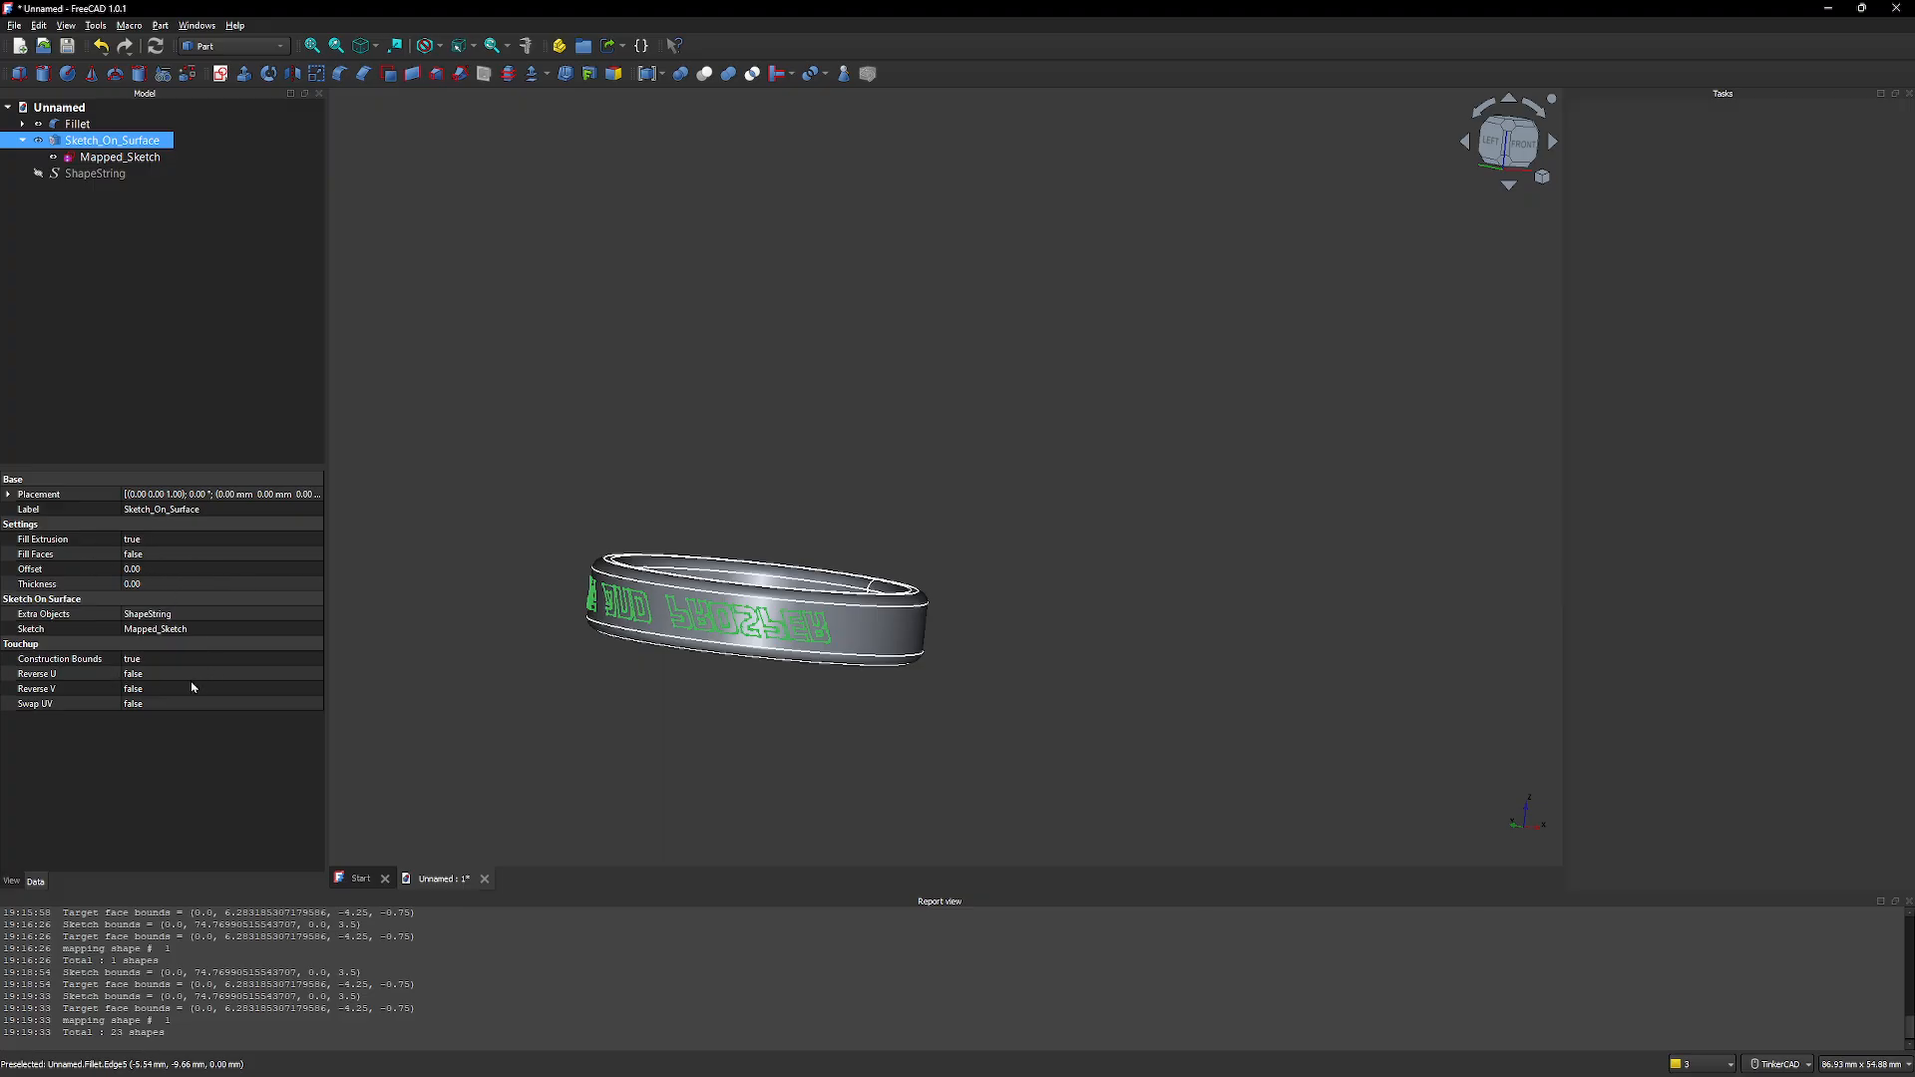
{"action": "left_click", "coordinate": [296, 675]}
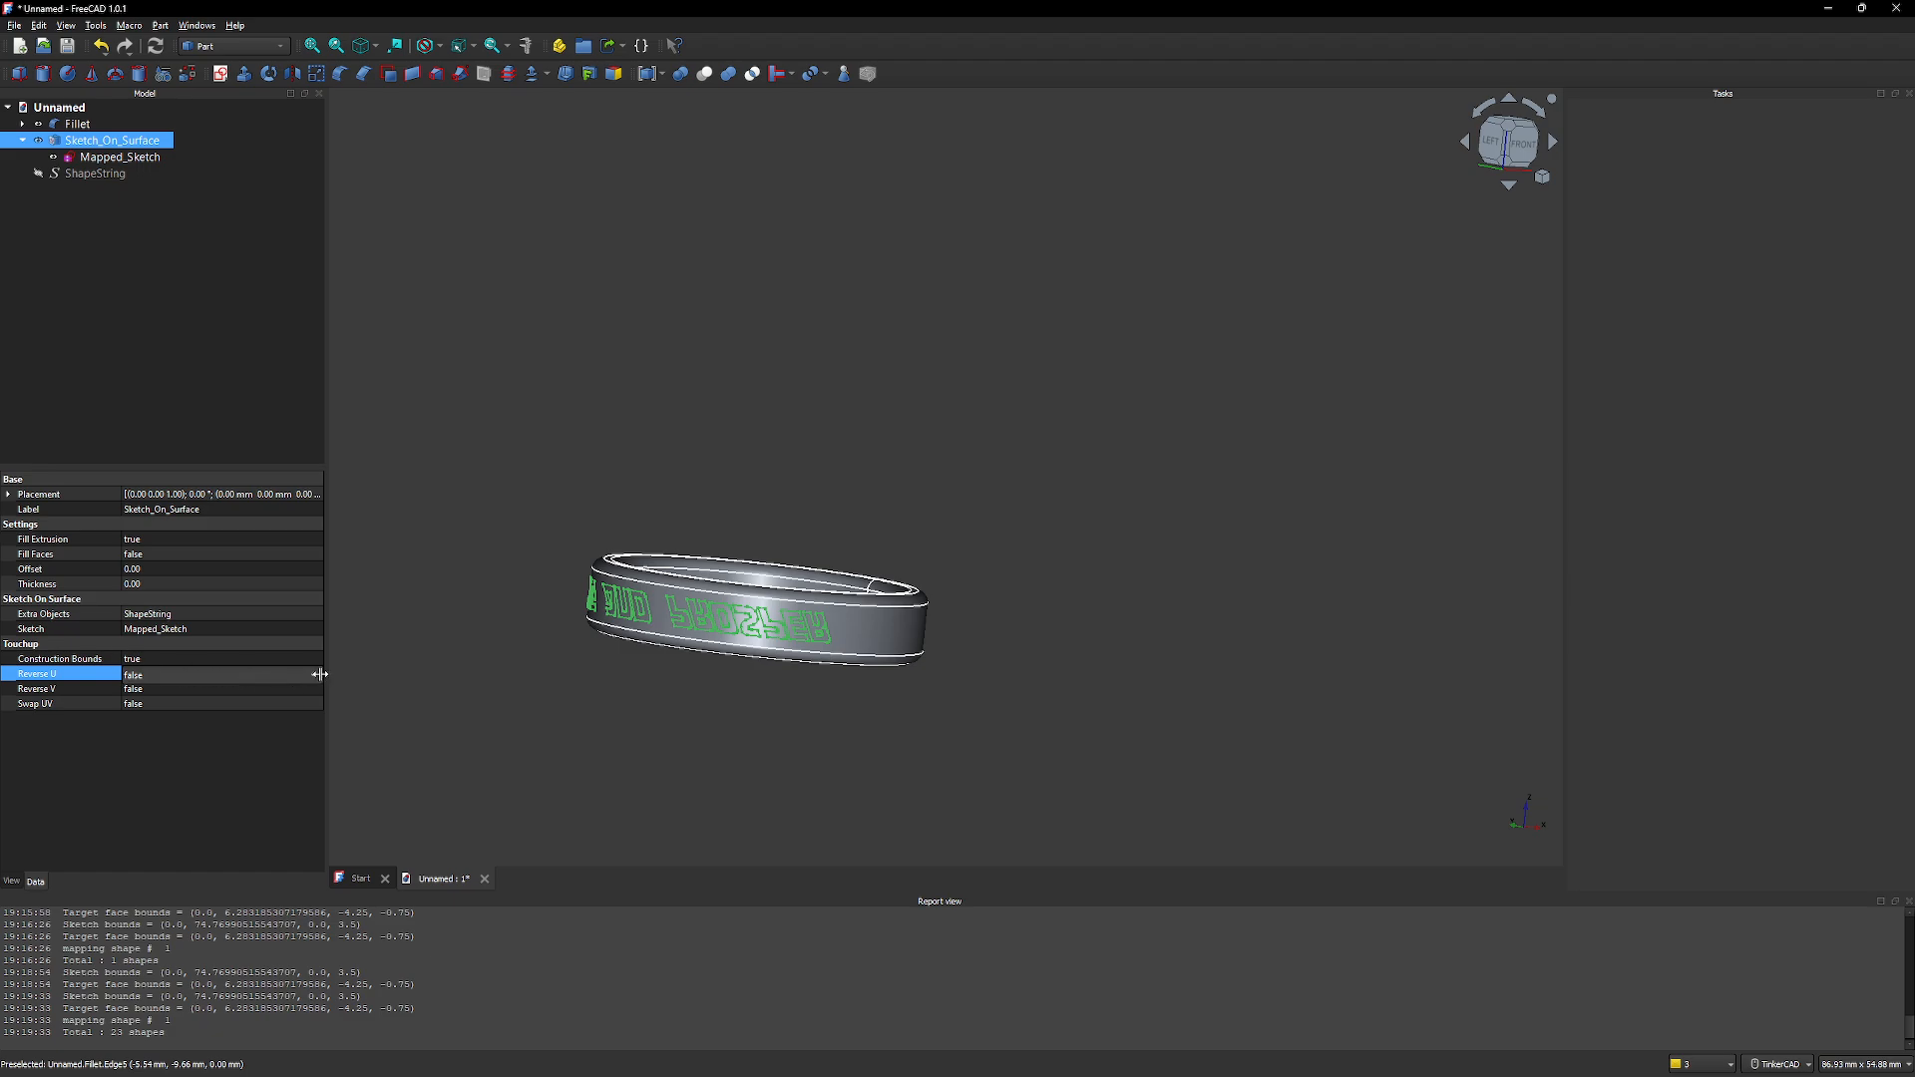
{"action": "left_click", "coordinate": [319, 674]}
{"action": "left_click", "coordinate": [199, 695]}
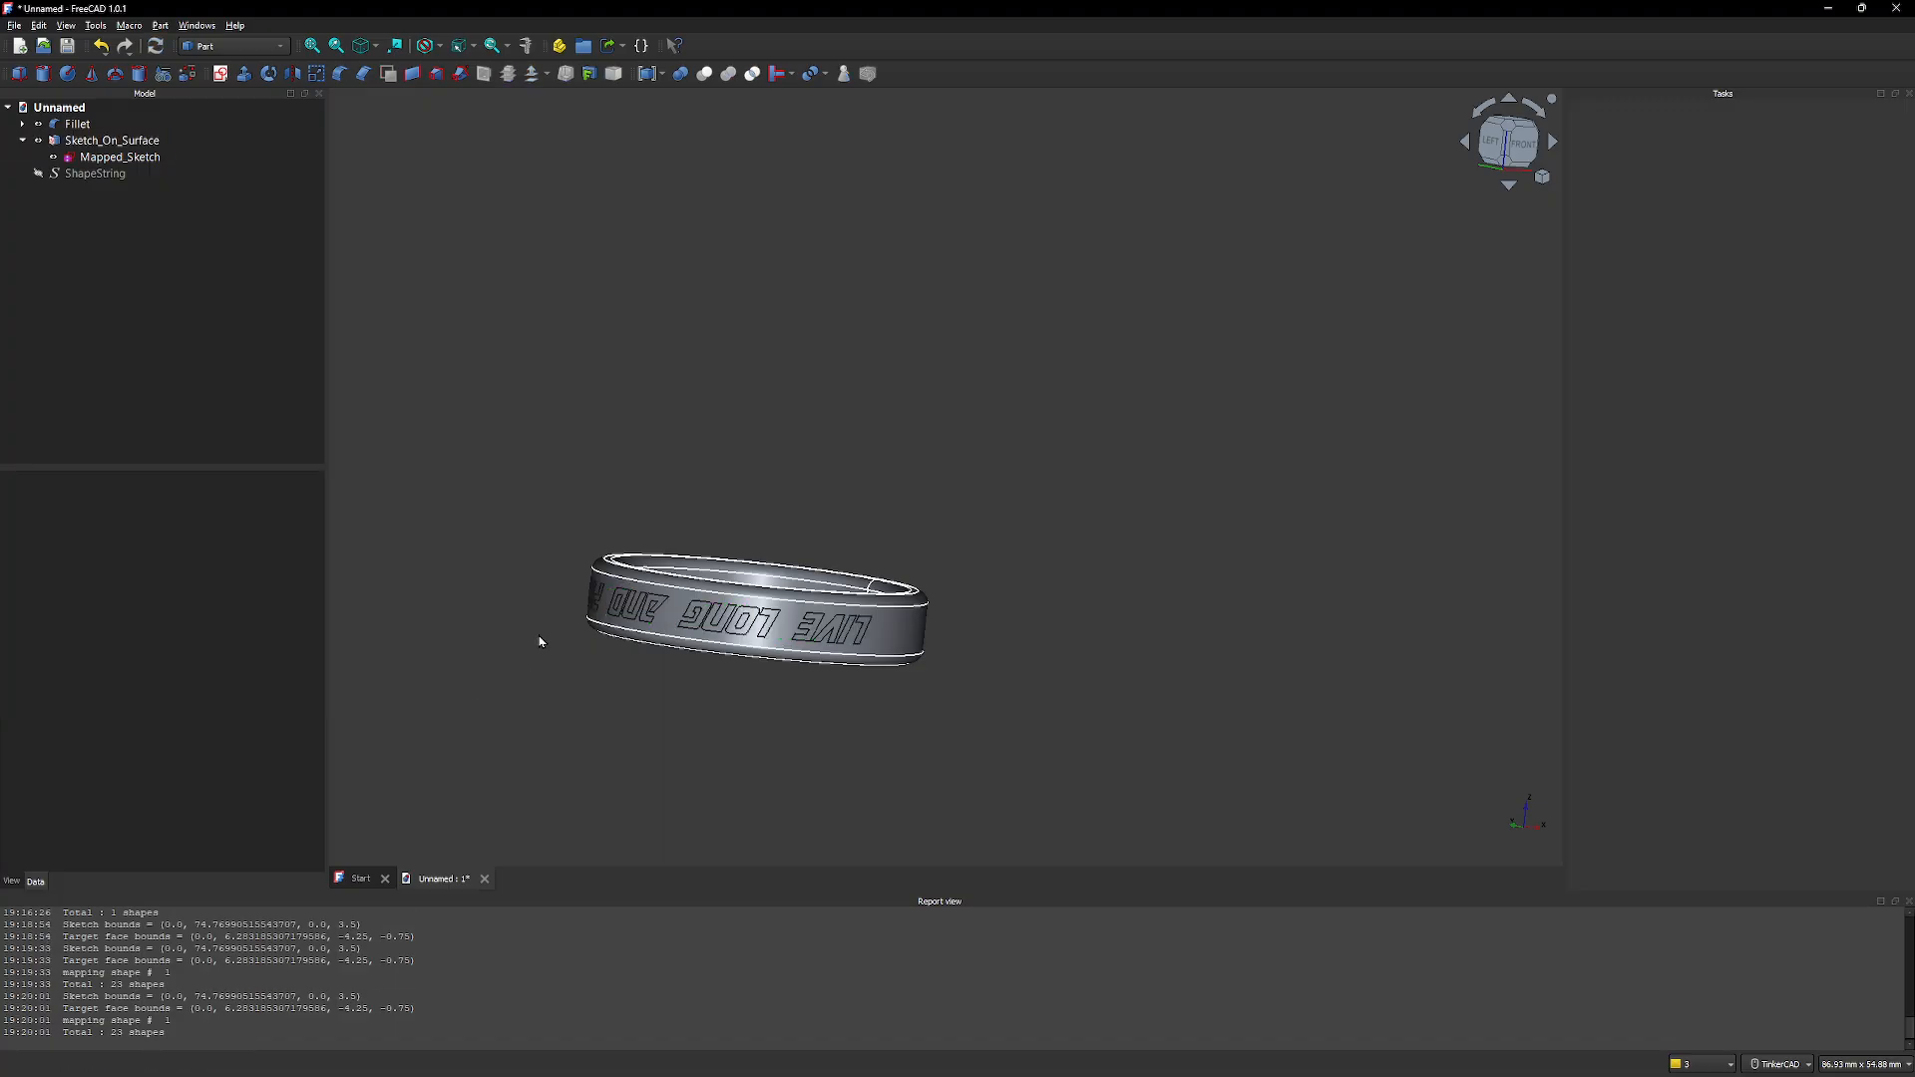
{"action": "right_click_drag", "start_coordinate": [539, 640], "coordinate": [553, 643]}
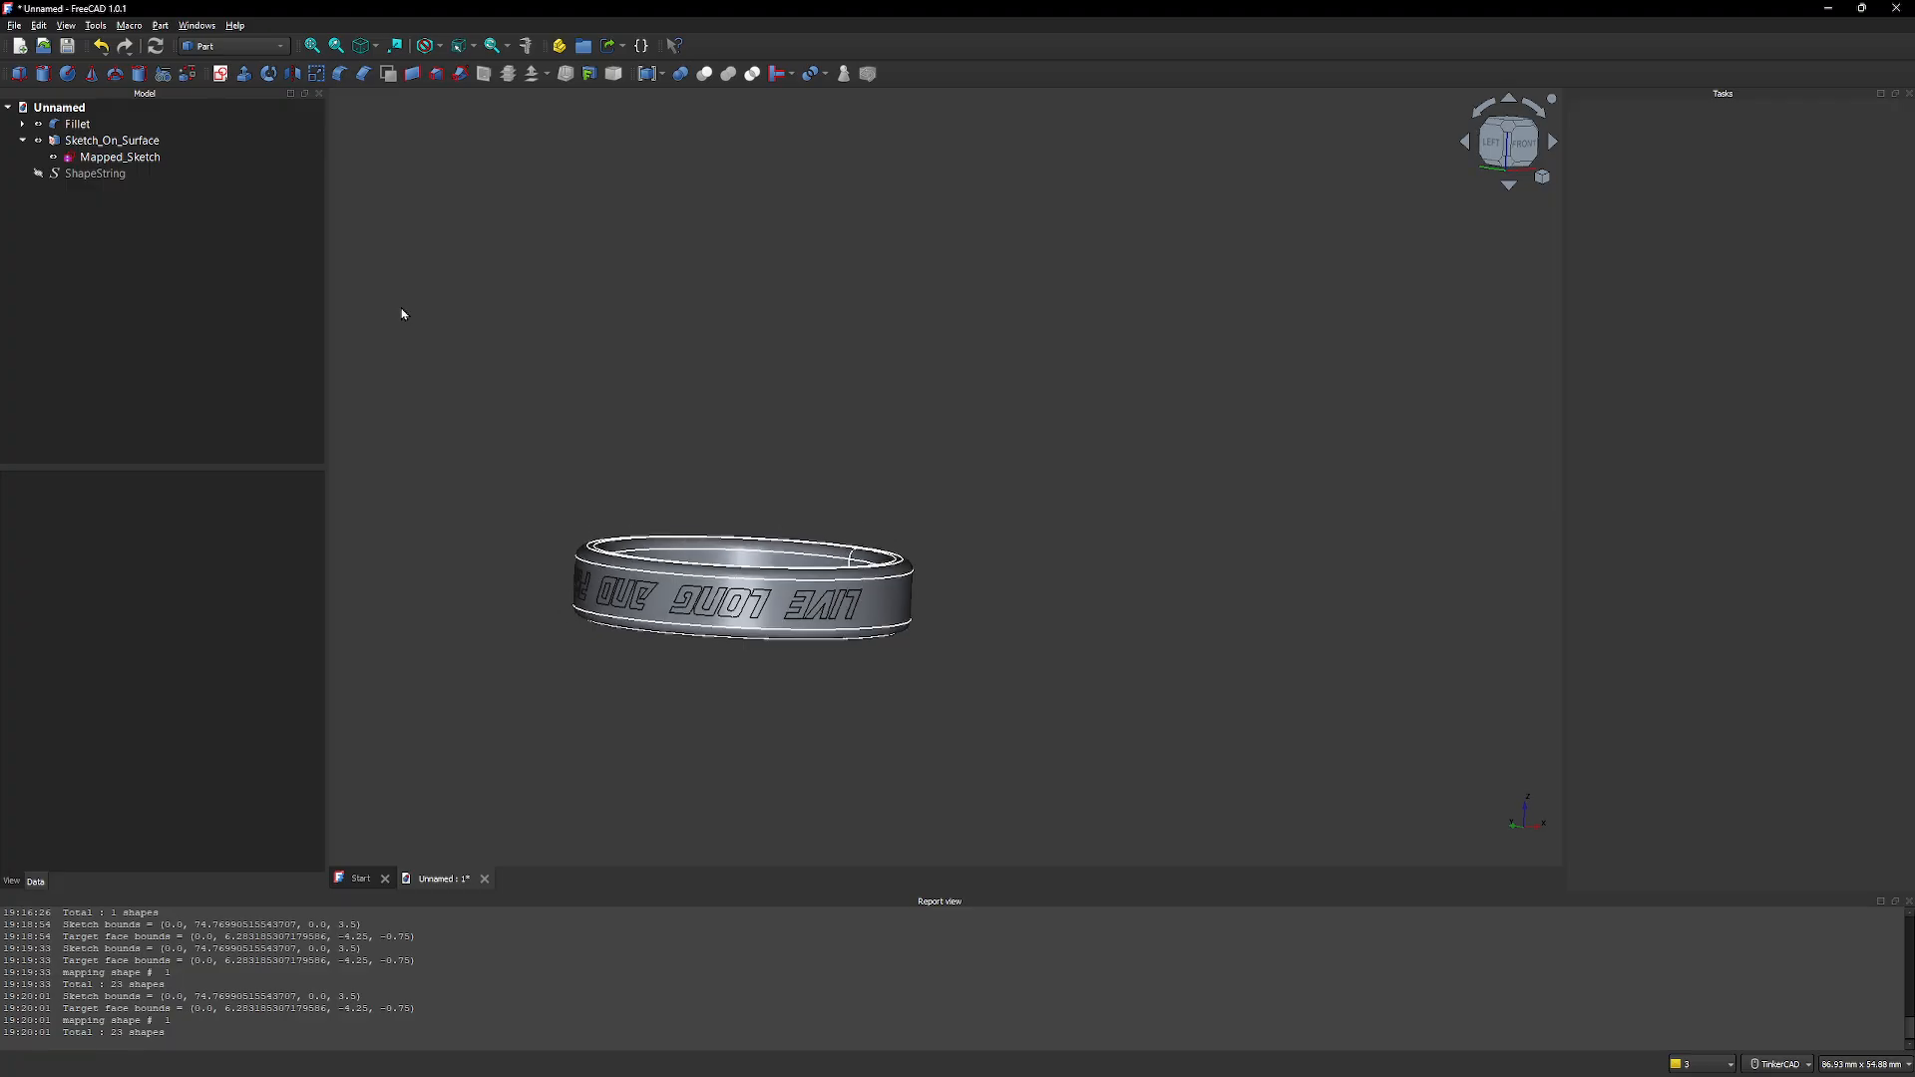
Set Fill Faces to true on Sketch_On_Surface so the letter outlines become filled faces
{"action": "left_click", "coordinate": [139, 172]}
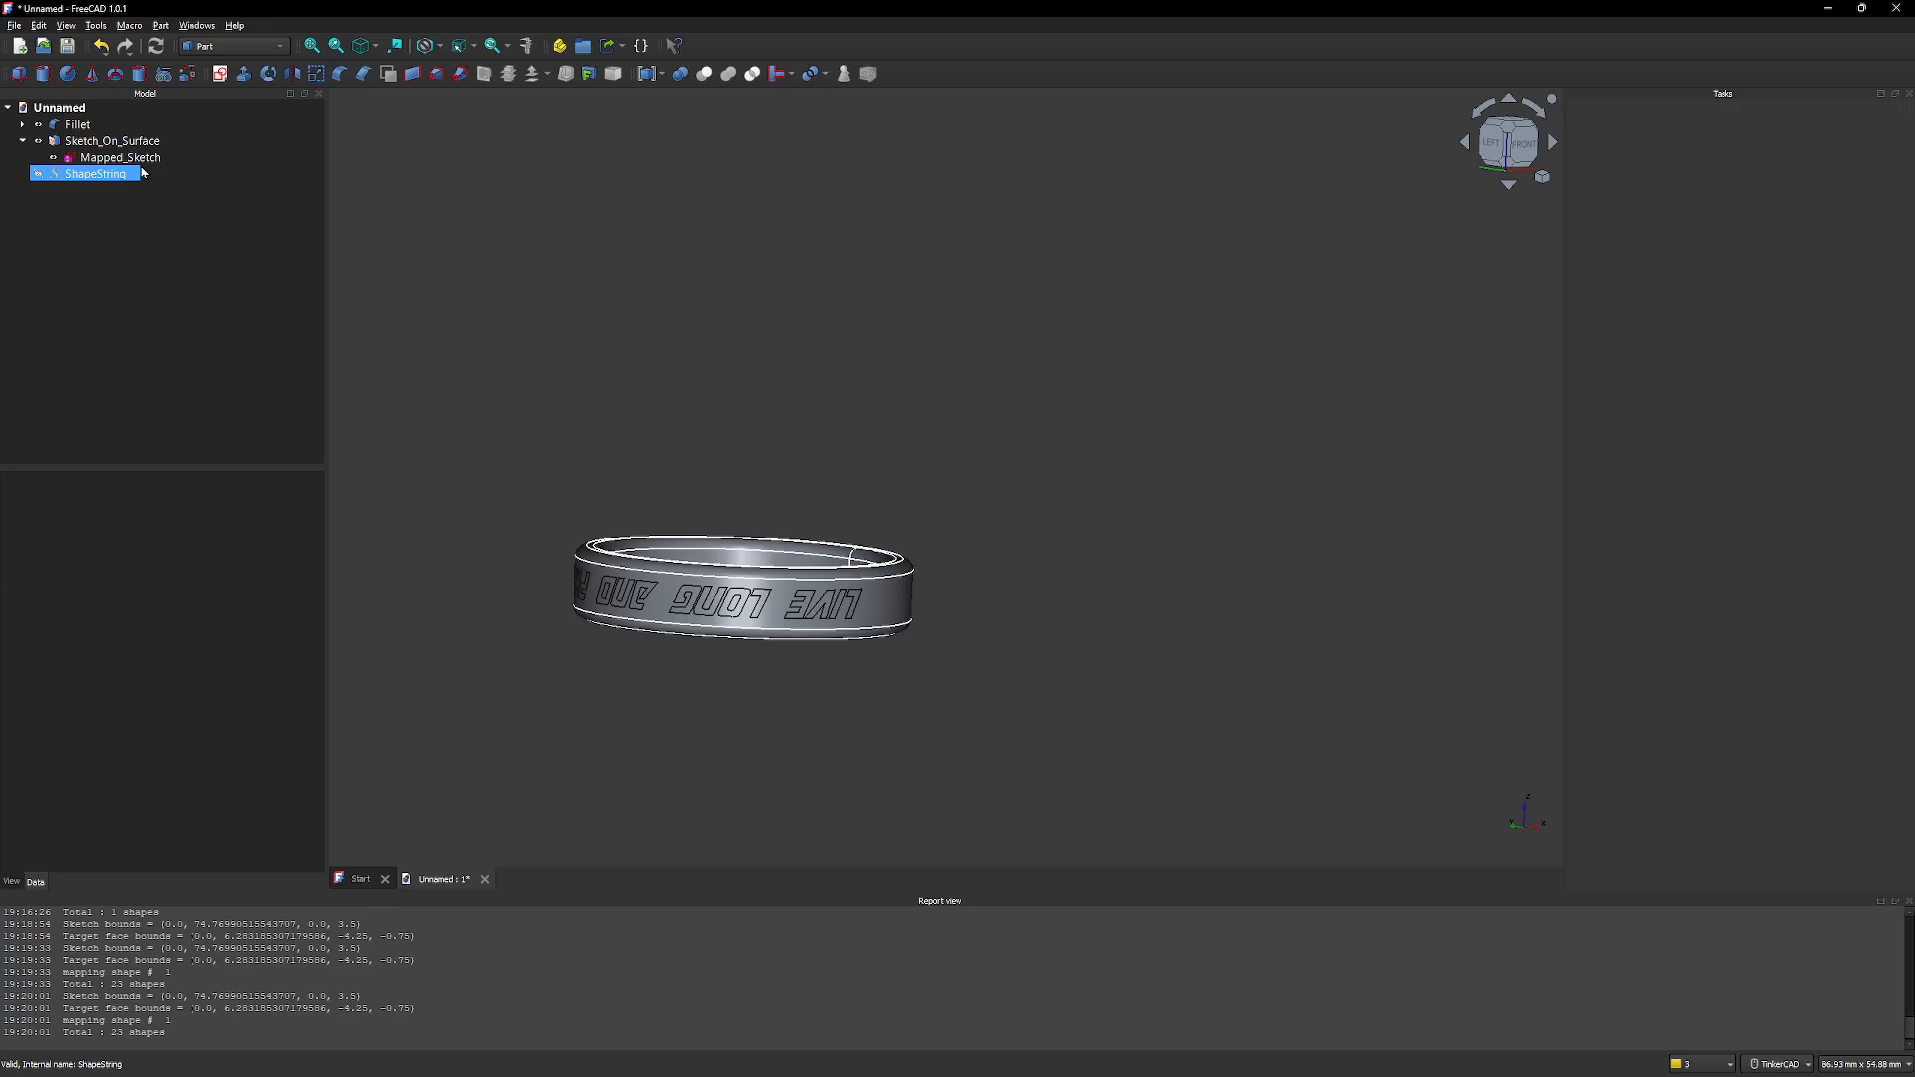
{"action": "left_click", "coordinate": [137, 141]}
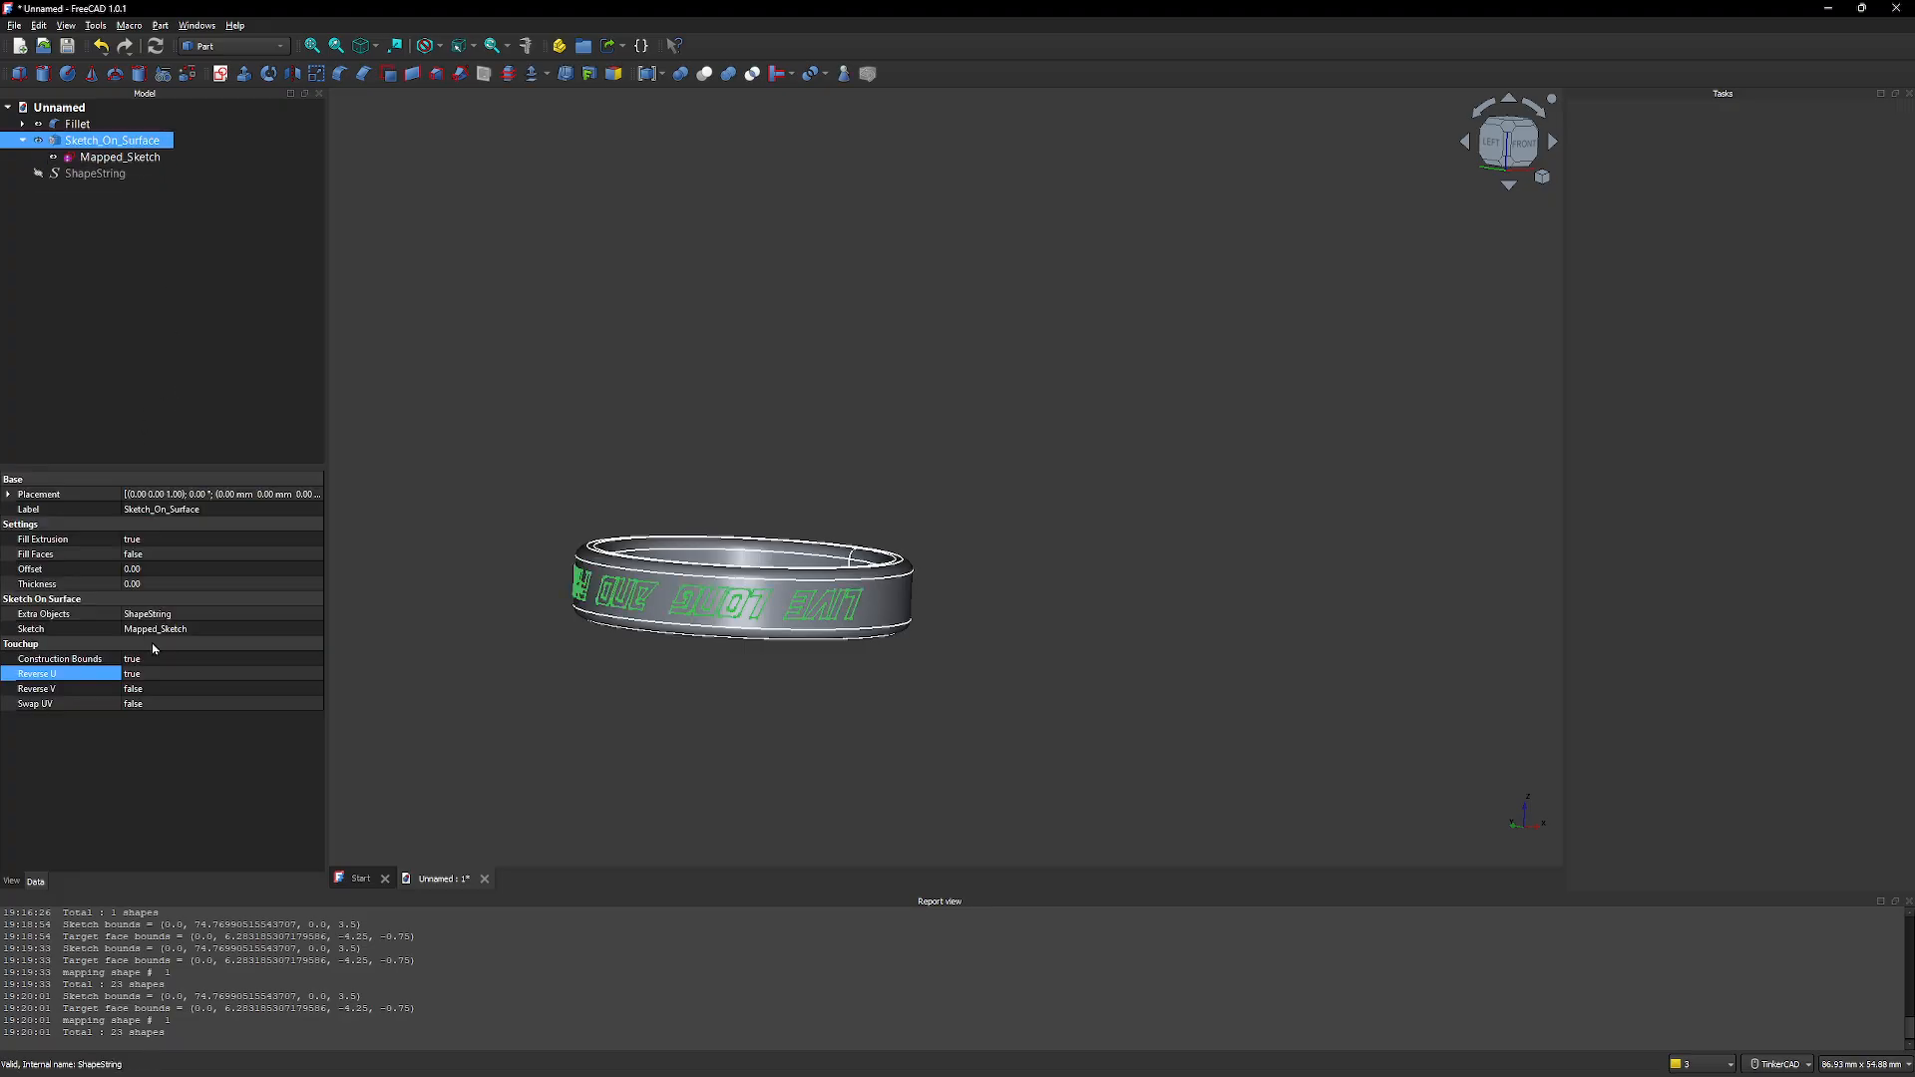
{"action": "left_click", "coordinate": [217, 554]}
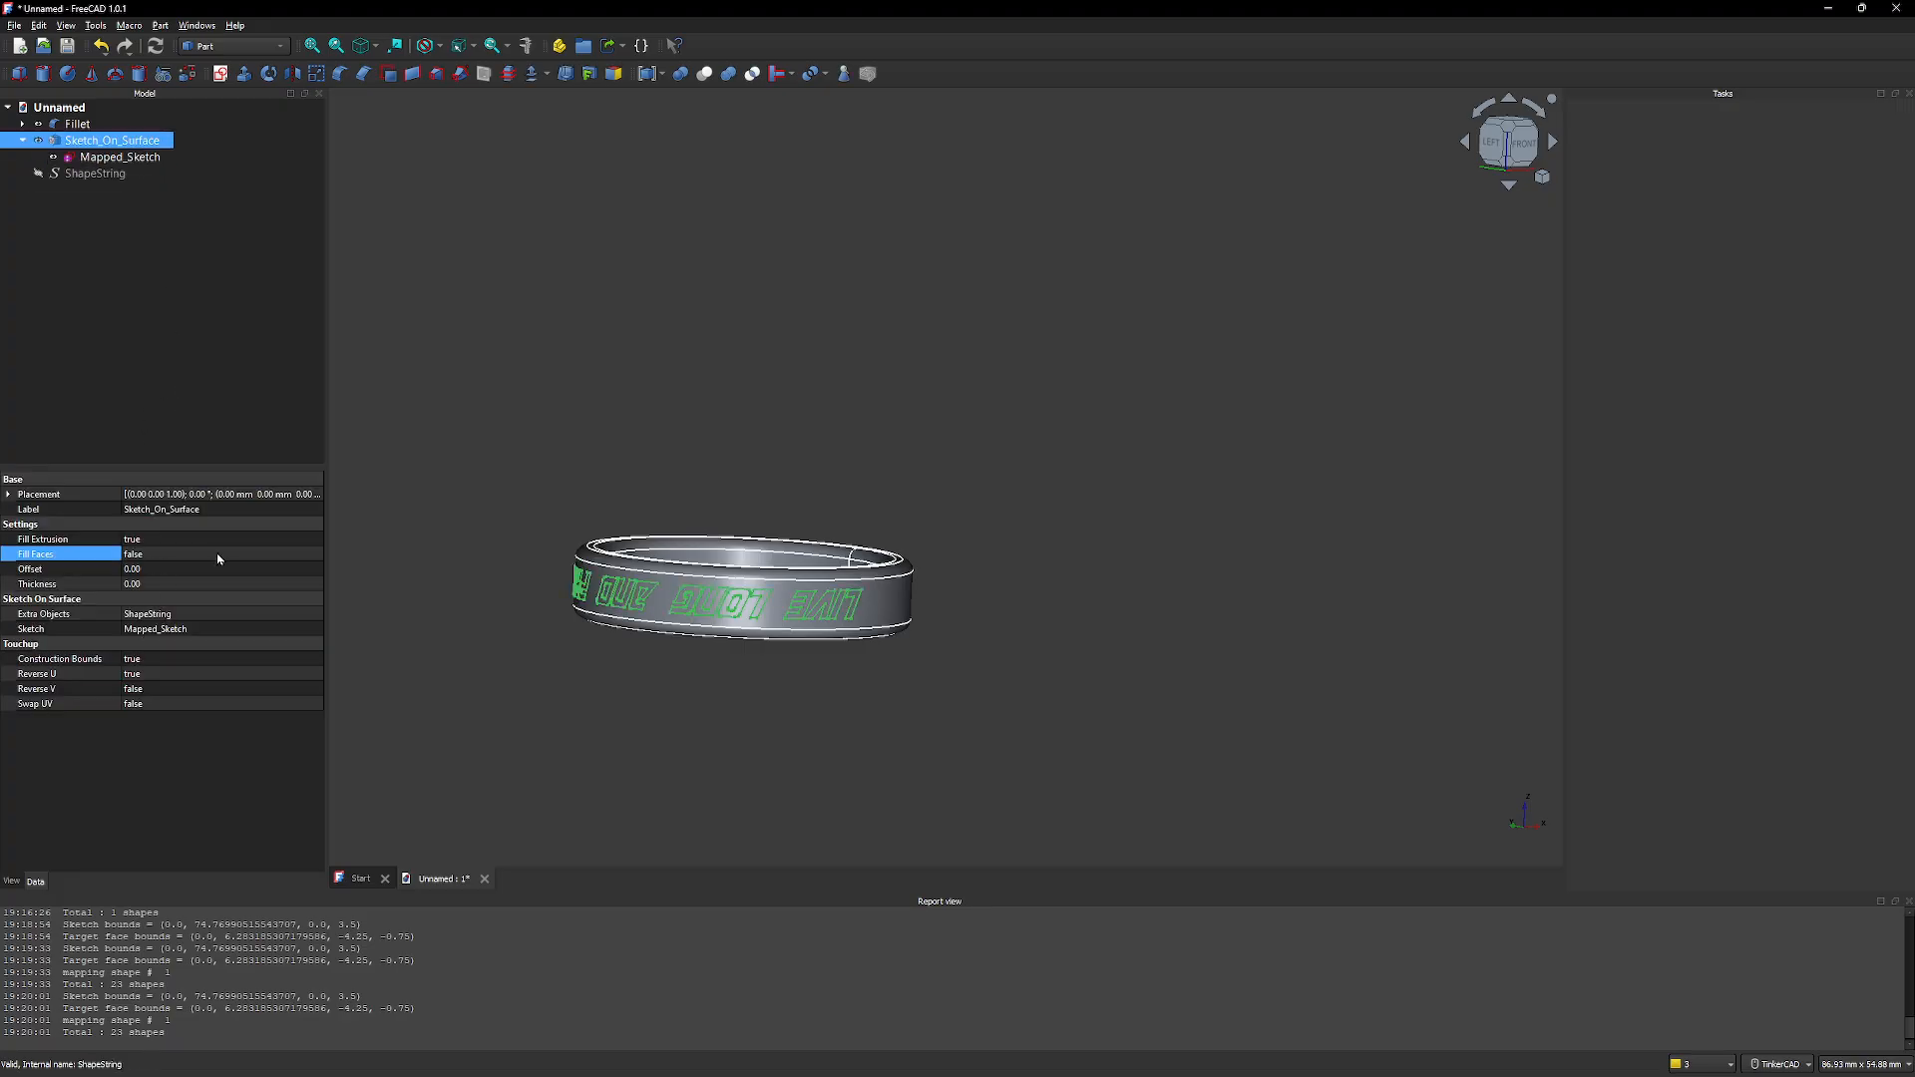
{"action": "left_click", "coordinate": [312, 555]}
{"action": "left_click", "coordinate": [298, 572]}
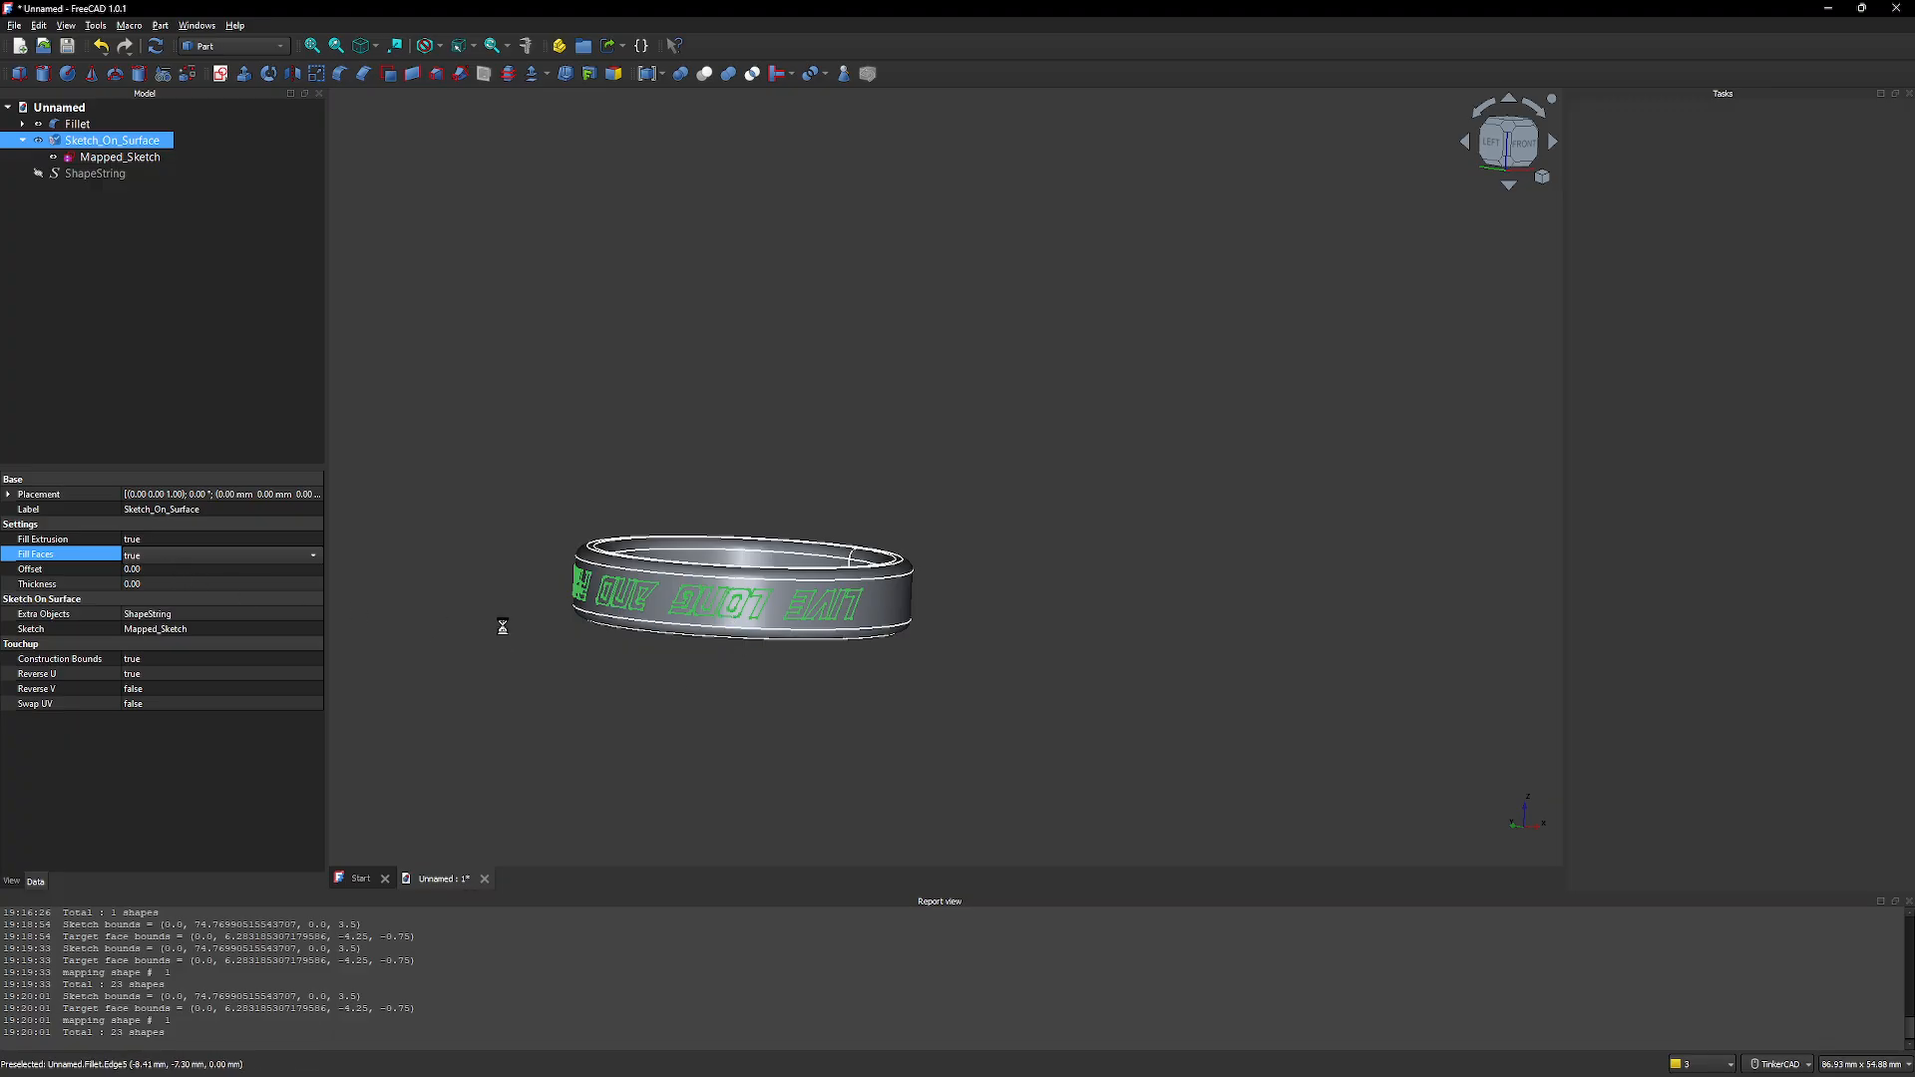
{"action": "key", "text": "Tab"}
{"action": "right_click_drag", "start_coordinate": [620, 648], "coordinate": [641, 612]}
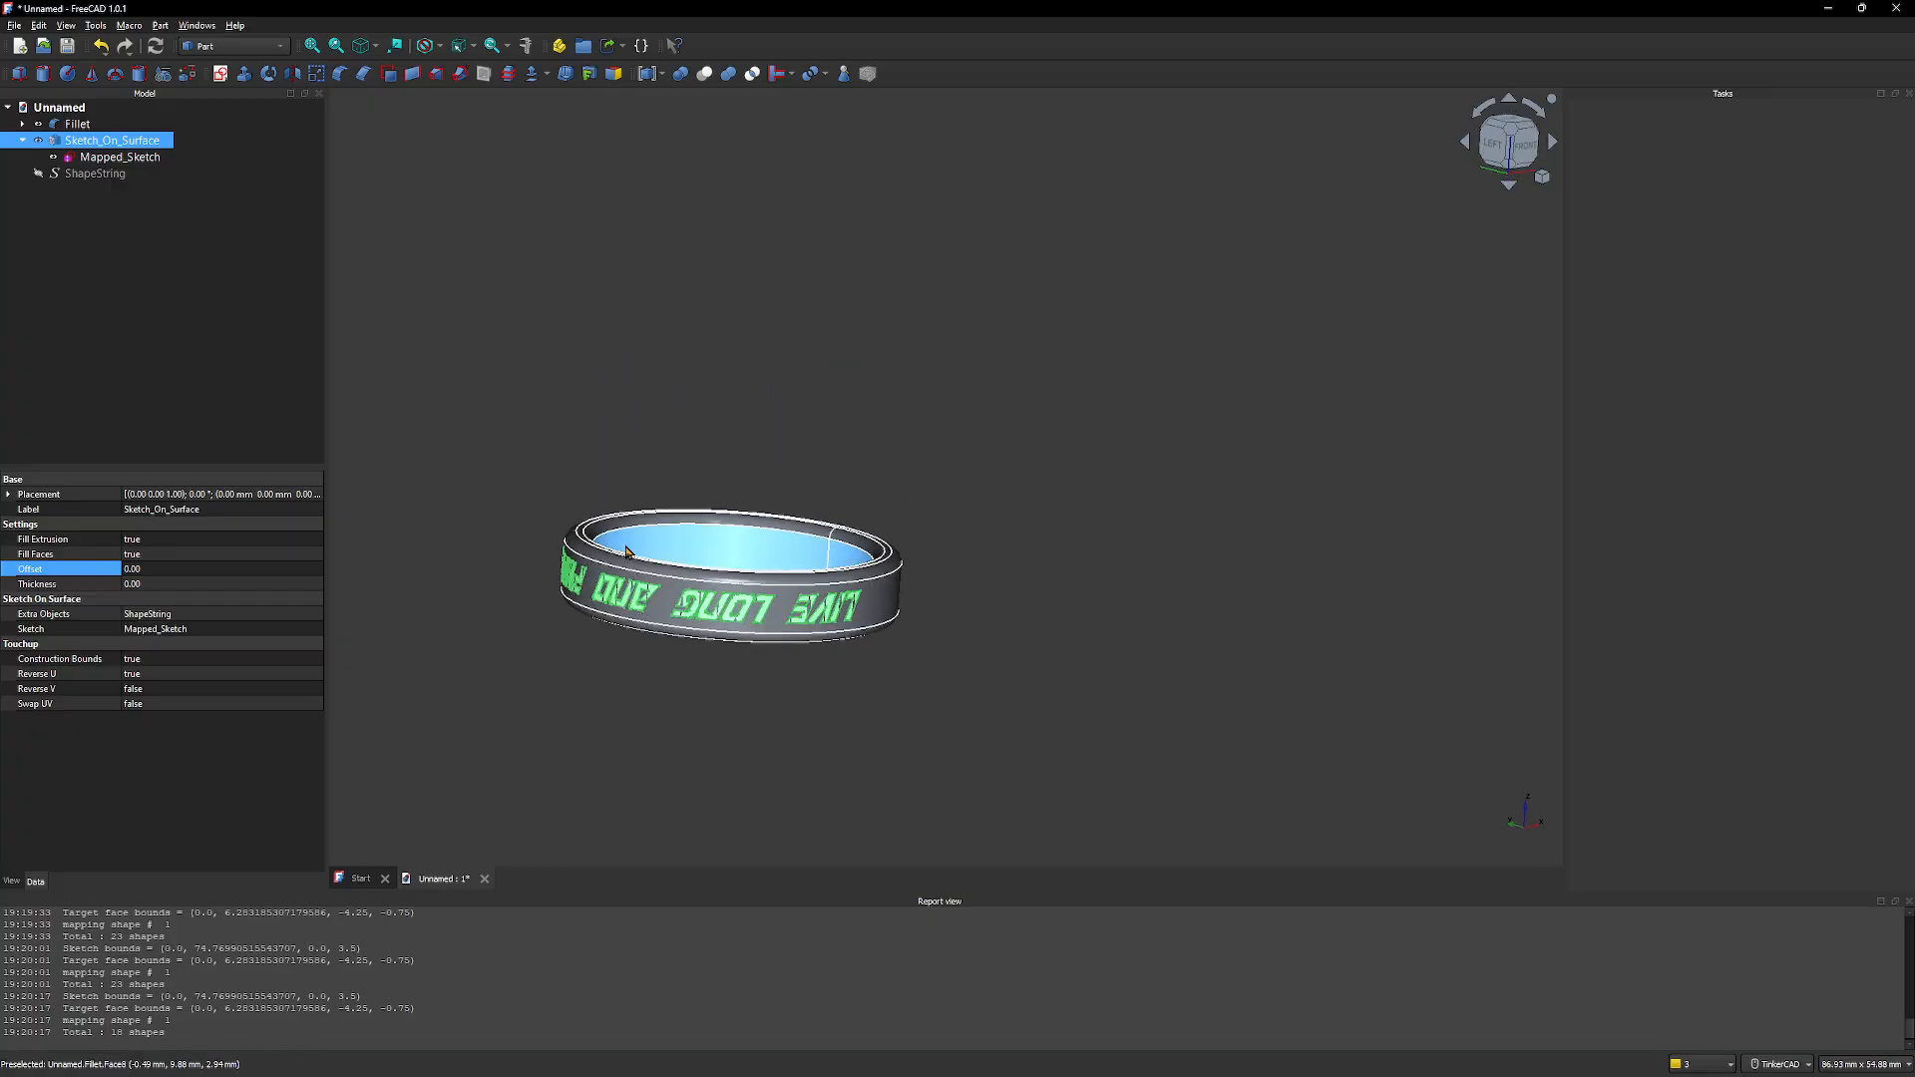
Toggle transparency on for the Fillet ring body and clear the selection
{"action": "right_click", "coordinate": [78, 124]}
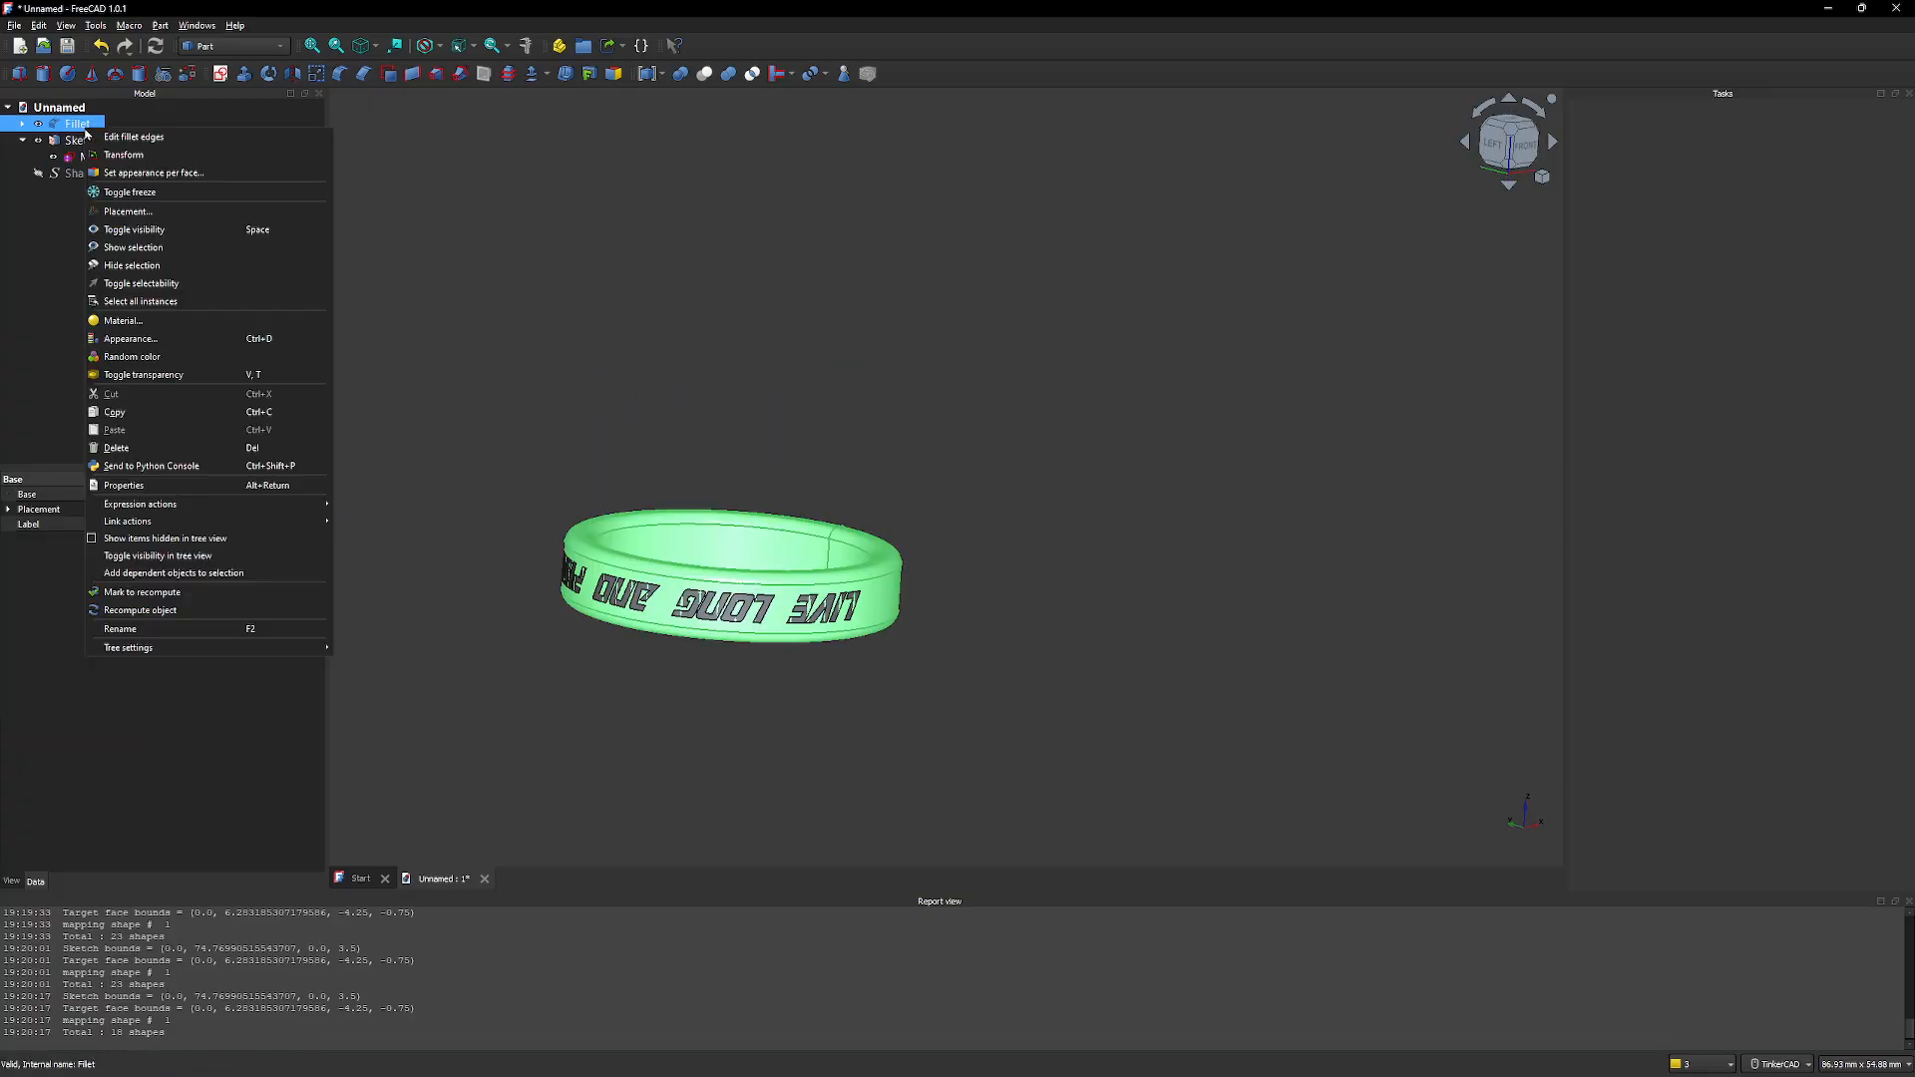
{"action": "left_click", "coordinate": [208, 383]}
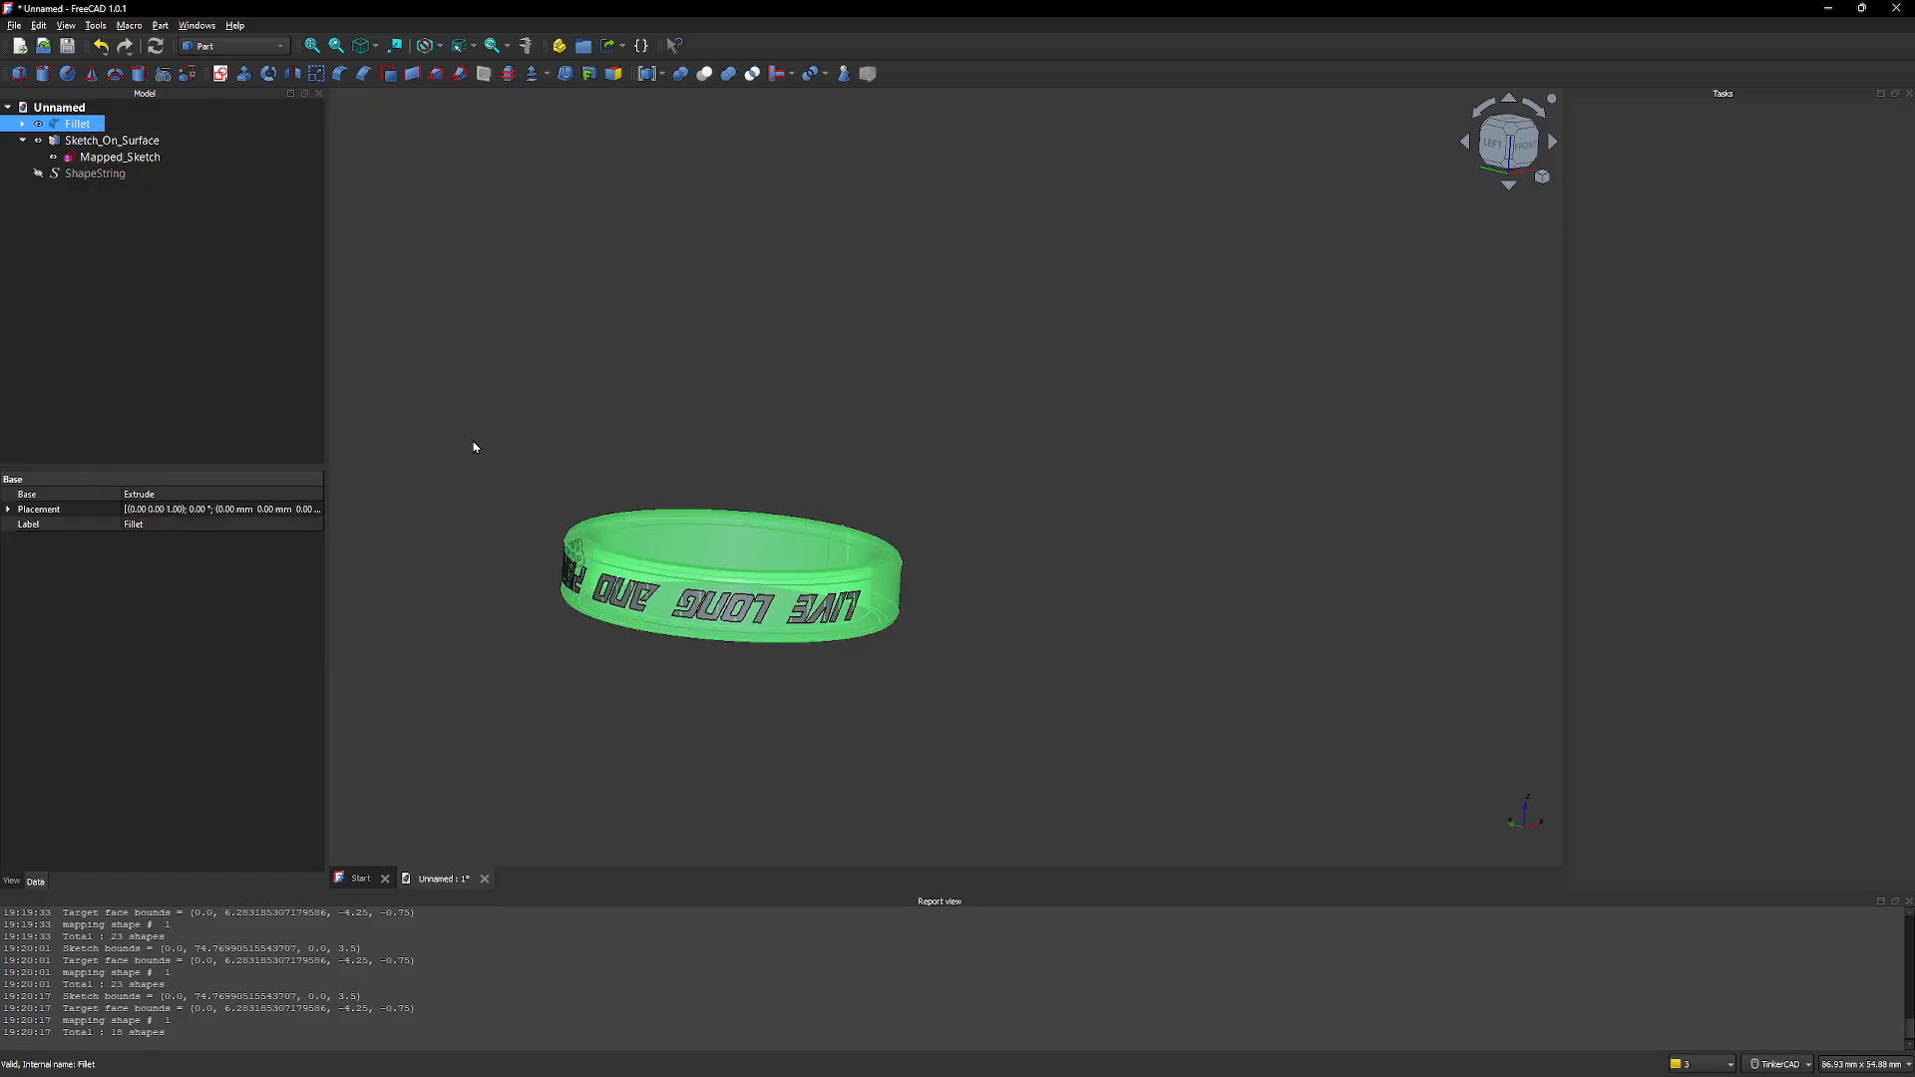
{"action": "left_click", "coordinate": [505, 473]}
Set the Offset of Sketch_On_Surface to -0.4 to sink the letter faces into the ring
{"action": "right_click_drag", "start_coordinate": [534, 435], "coordinate": [590, 544]}
{"action": "middle_click_drag", "start_coordinate": [592, 361], "coordinate": [636, 549]}
{"action": "right_click_drag", "start_coordinate": [646, 505], "coordinate": [766, 572]}
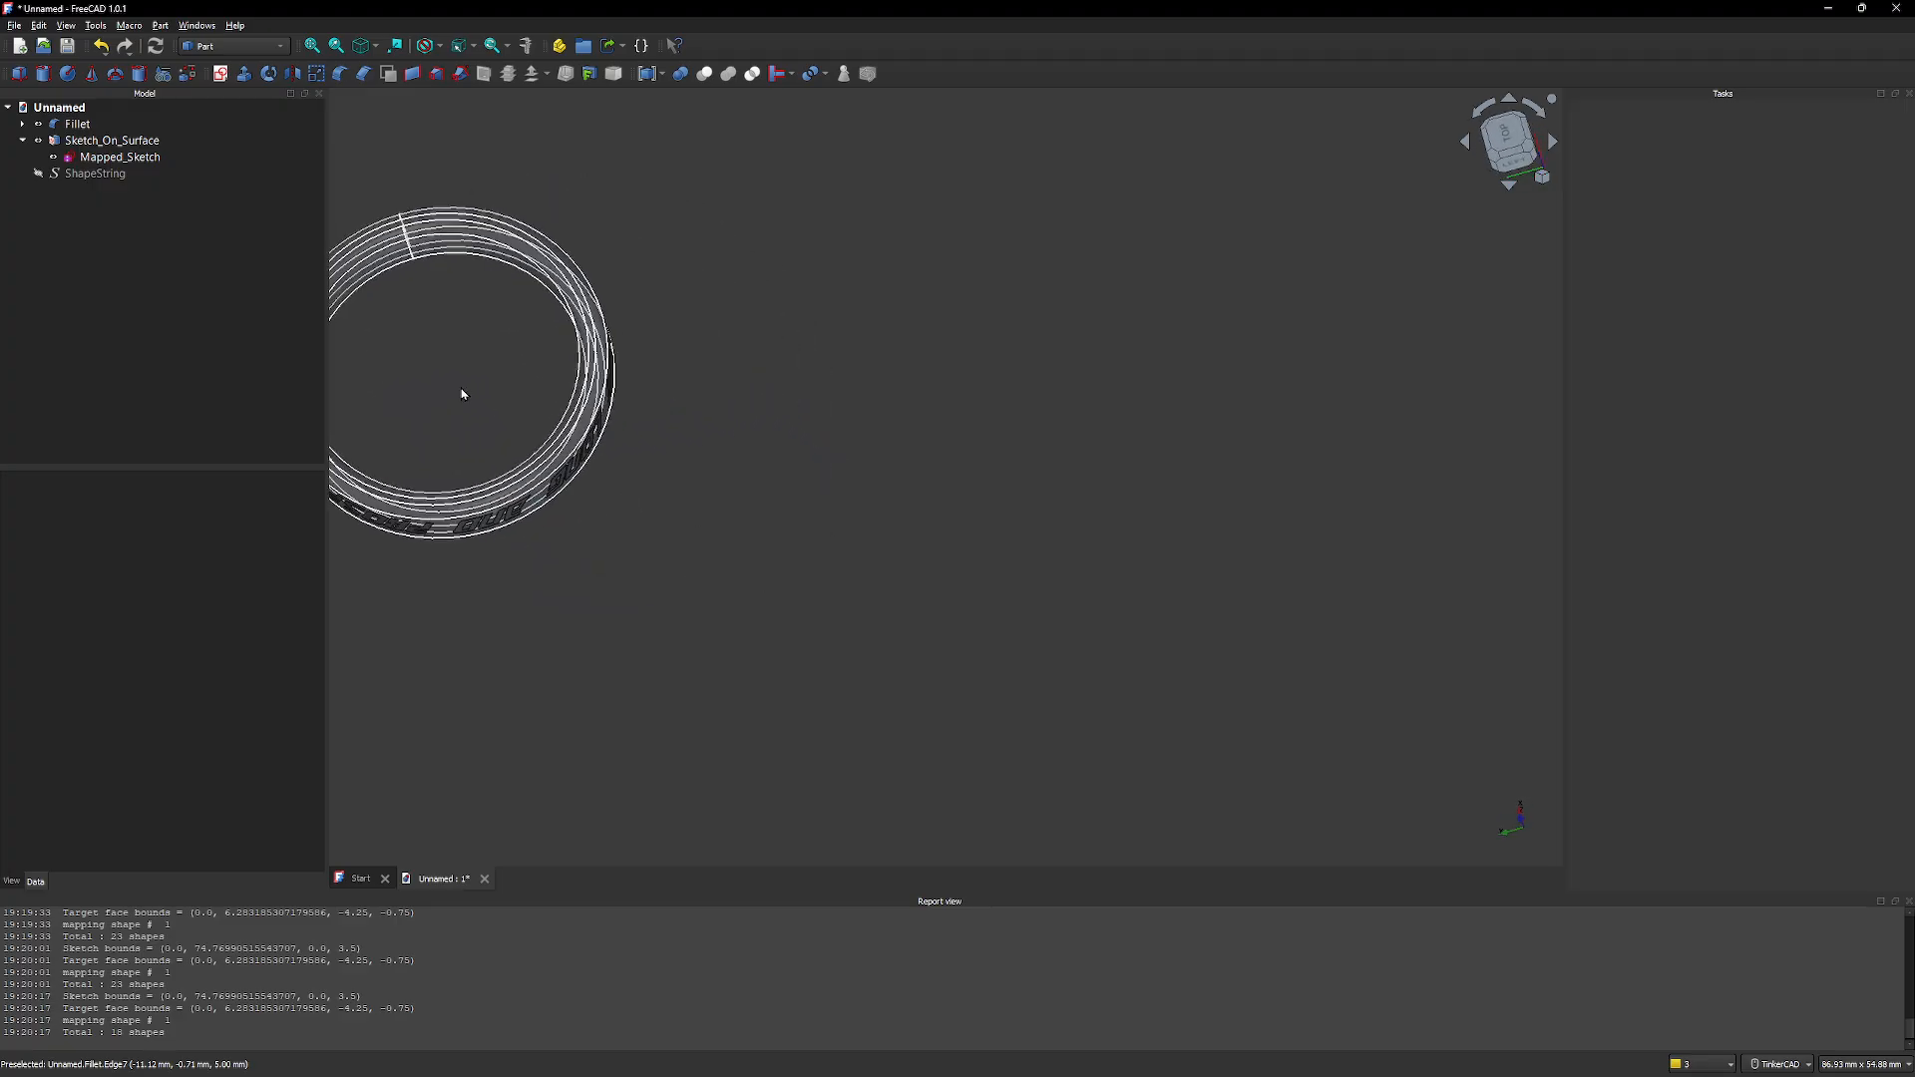
{"action": "right_click_drag", "start_coordinate": [415, 372], "coordinate": [432, 363]}
{"action": "middle_click_drag", "start_coordinate": [432, 363], "coordinate": [728, 553]}
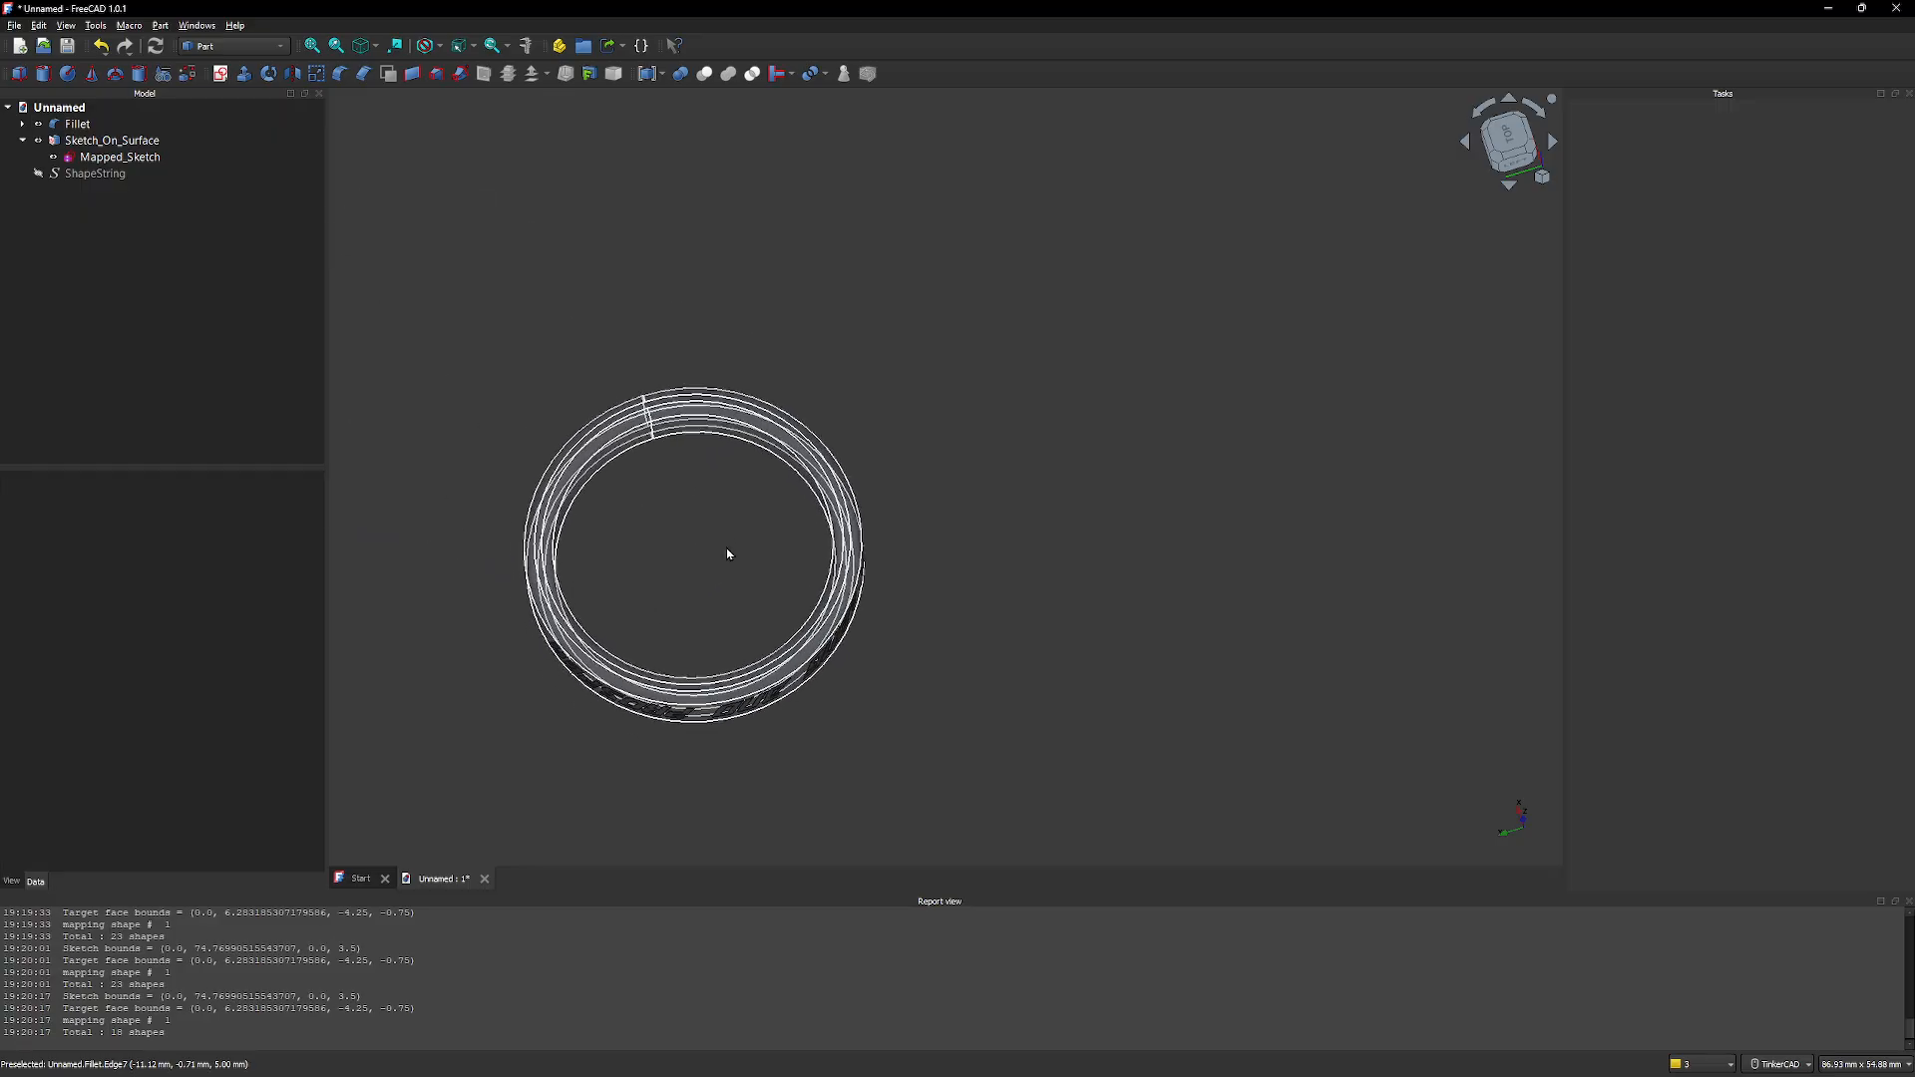
{"action": "right_click_drag", "start_coordinate": [728, 535], "coordinate": [735, 573]}
{"action": "scroll", "coordinate": [735, 572], "scroll_direction": "up", "scroll_amount": 4}
{"action": "mouse_move", "coordinate": [735, 643]}
{"action": "right_mouse_down"}
{"action": "mouse_move", "coordinate": [731, 611]}
{"action": "mouse_move", "coordinate": [728, 641]}
{"action": "right_mouse_up"}
{"action": "left_click", "coordinate": [131, 144]}
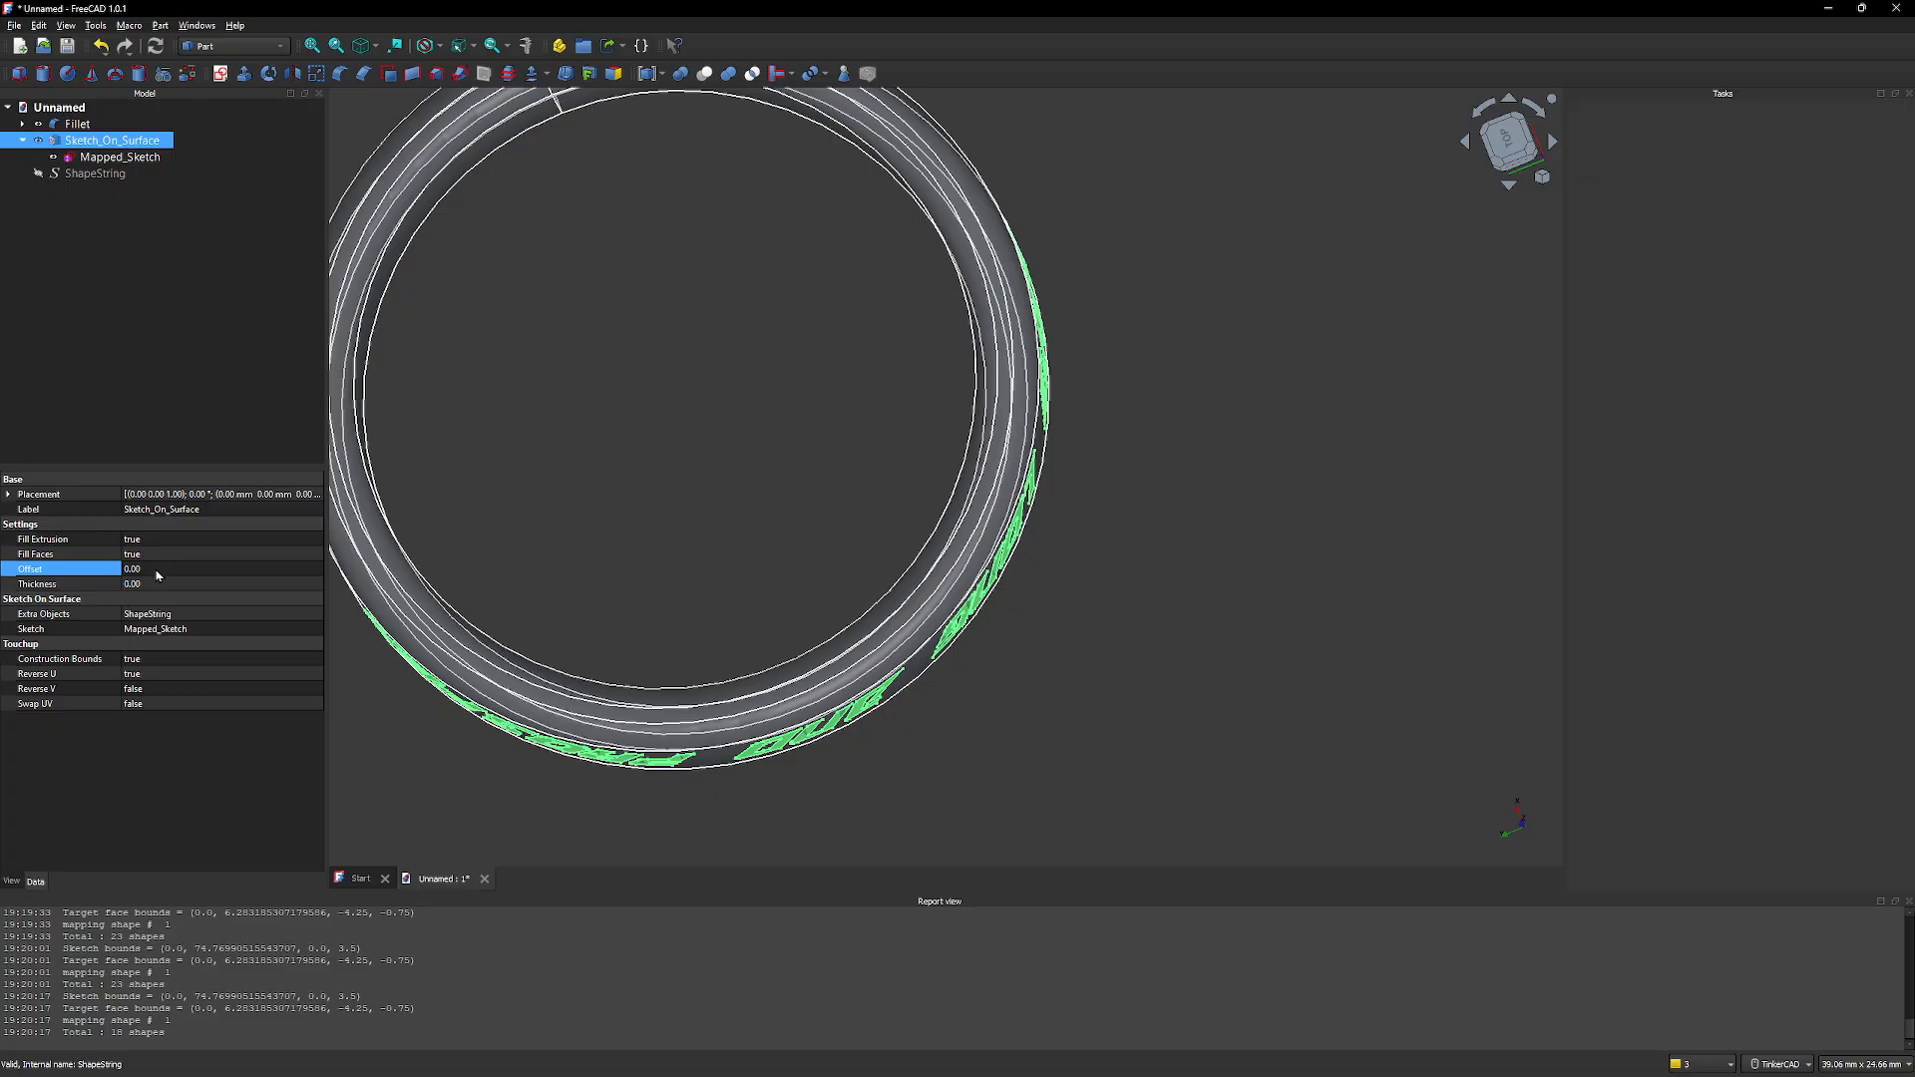
{"action": "left_click", "coordinate": [161, 568]}
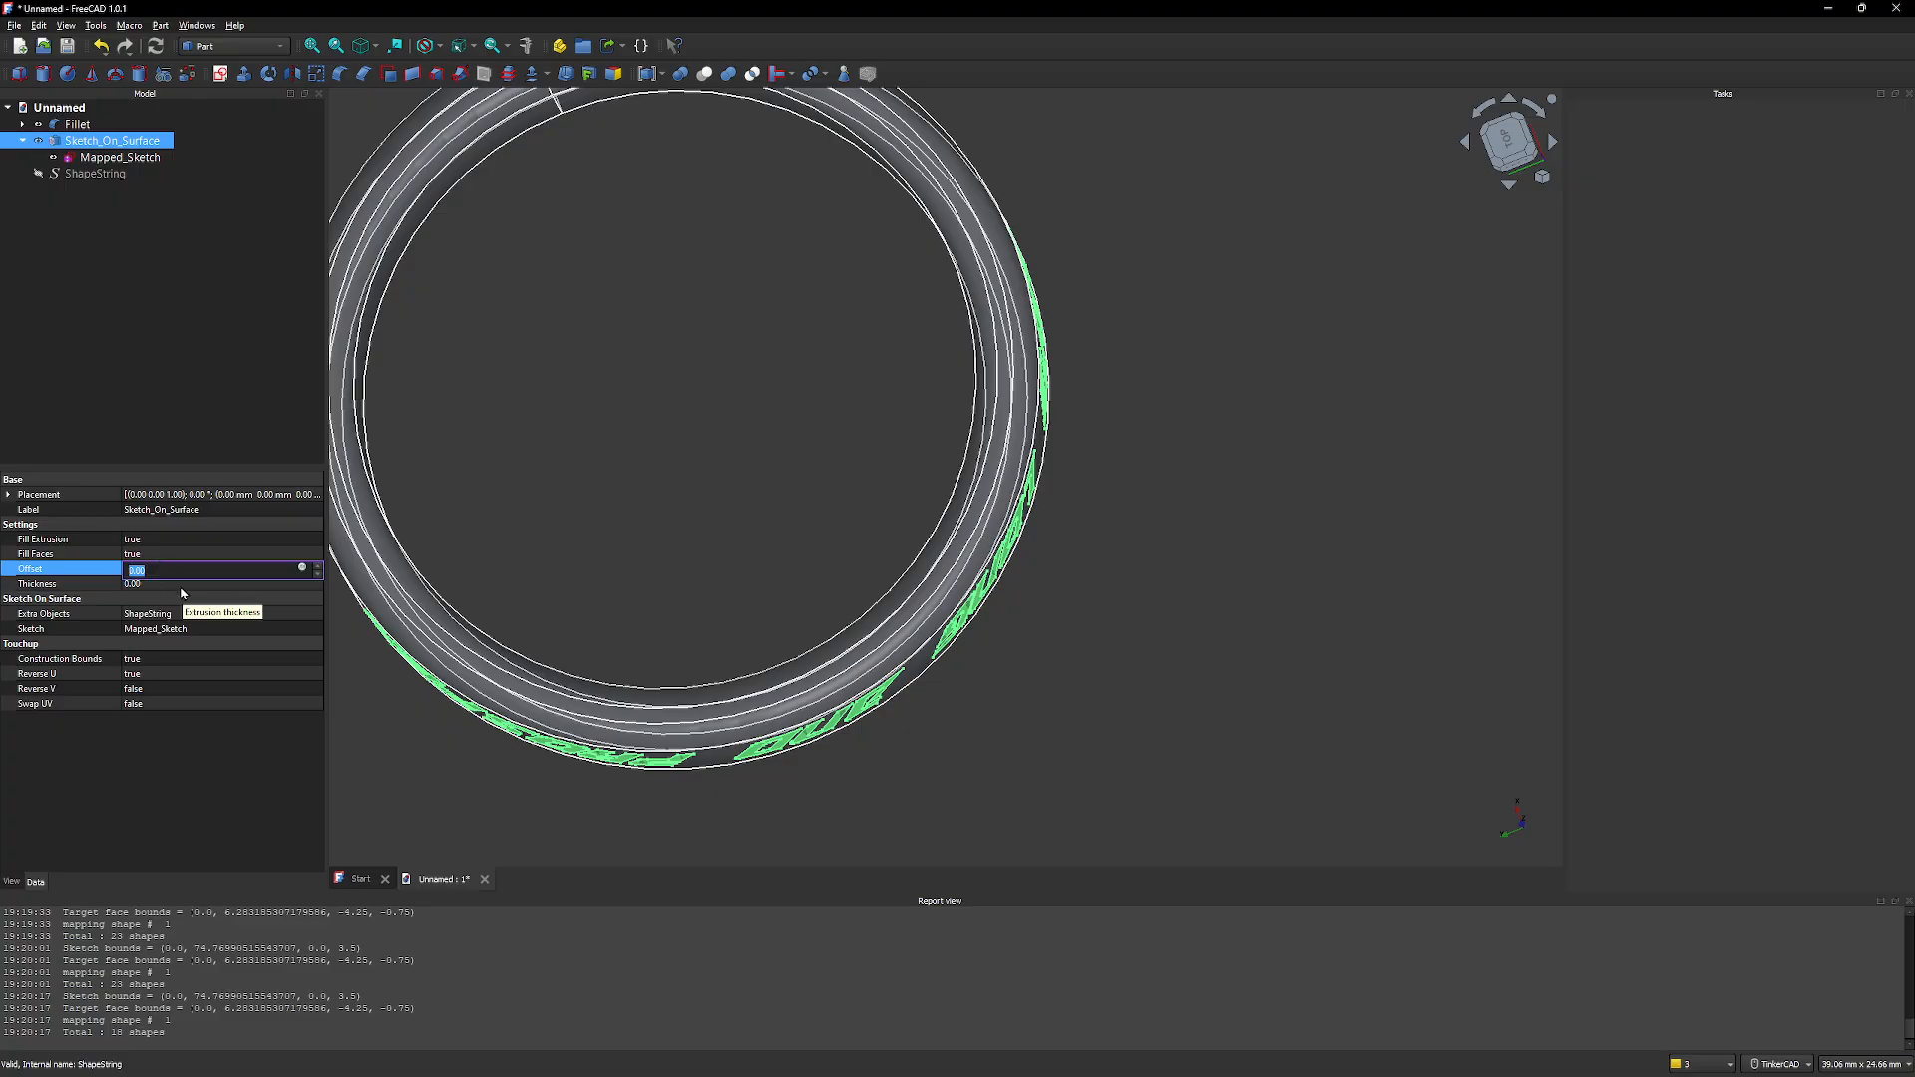
{"action": "type", "text": "-.4"}
Set the Thickness of Sketch_On_Surface to 1 and check how the solid letters intersect the ring wall
{"action": "left_click", "coordinate": [181, 586]}
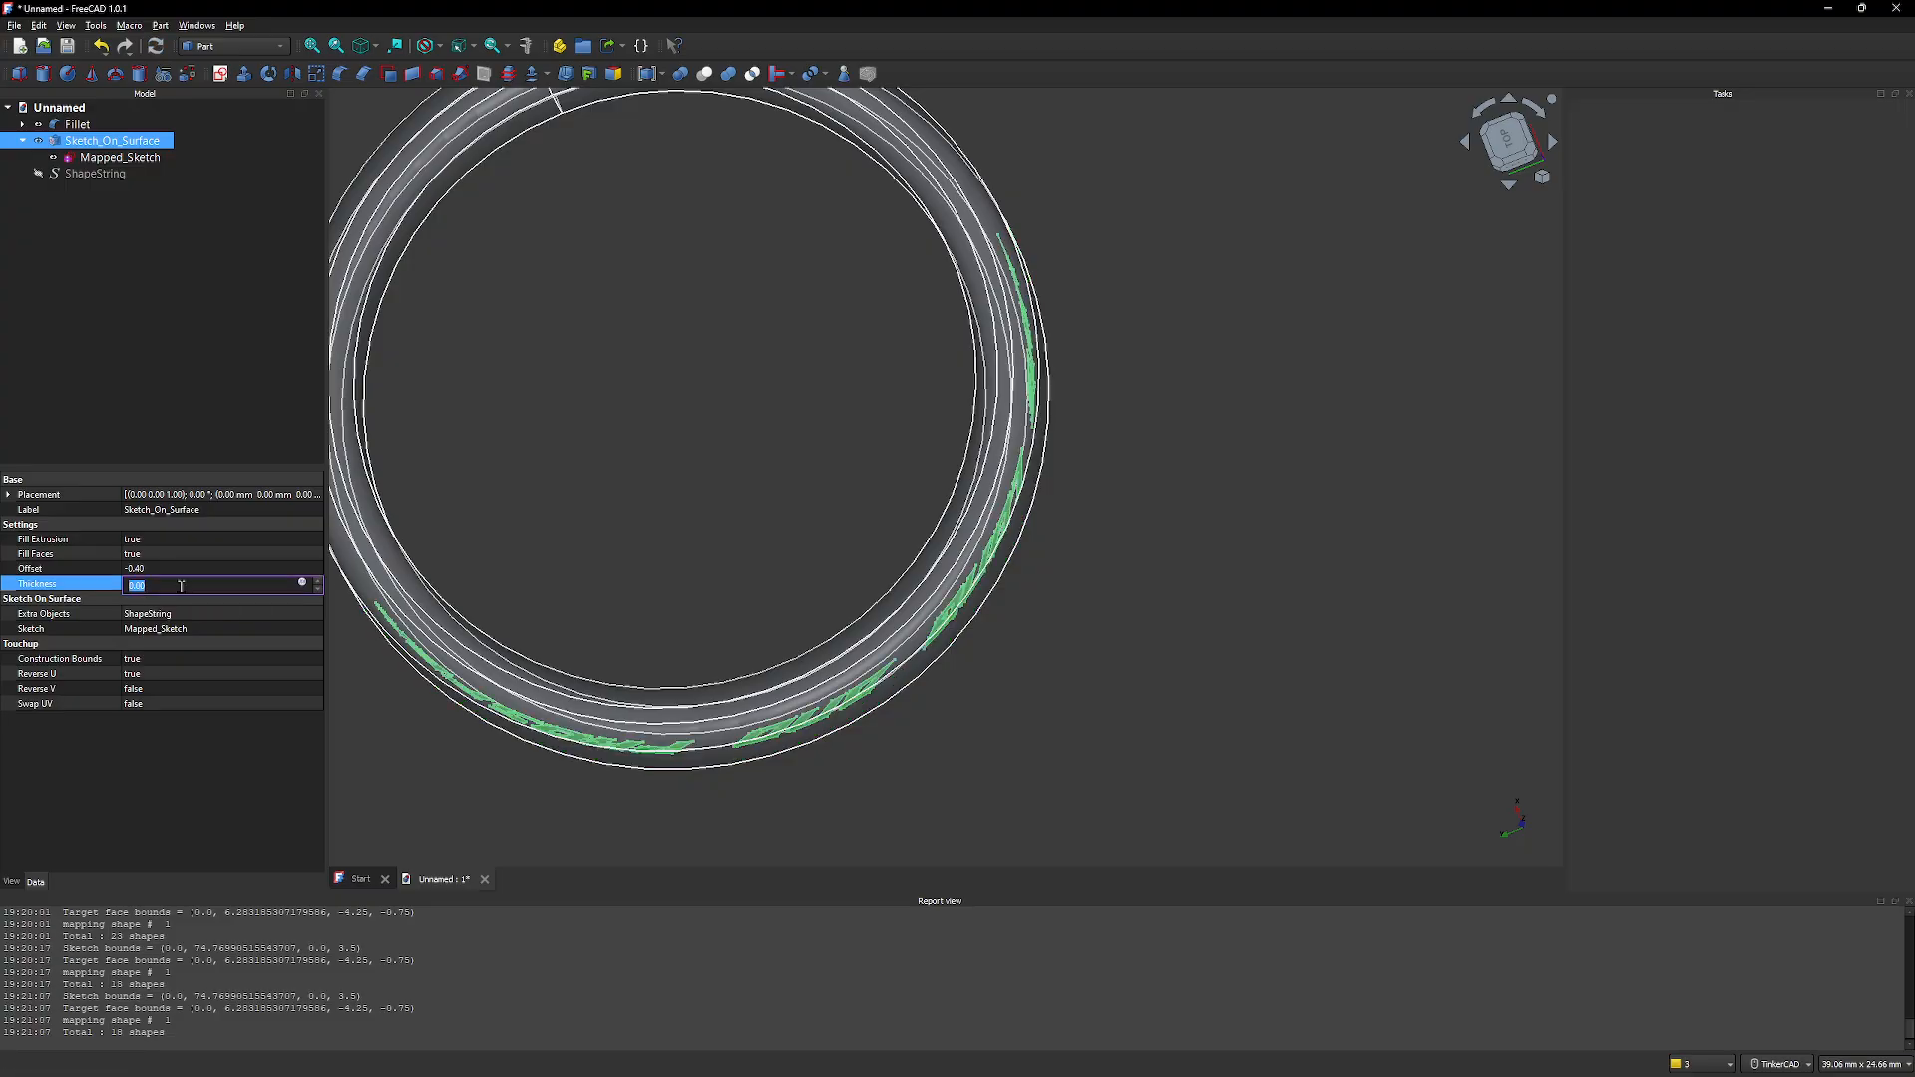
{"action": "type", "text": "1"}
{"action": "right_click_drag", "start_coordinate": [638, 601], "coordinate": [762, 634]}
{"action": "scroll", "coordinate": [762, 634], "scroll_direction": "up", "scroll_amount": 5}
{"action": "right_click_drag", "start_coordinate": [791, 555], "coordinate": [820, 558]}
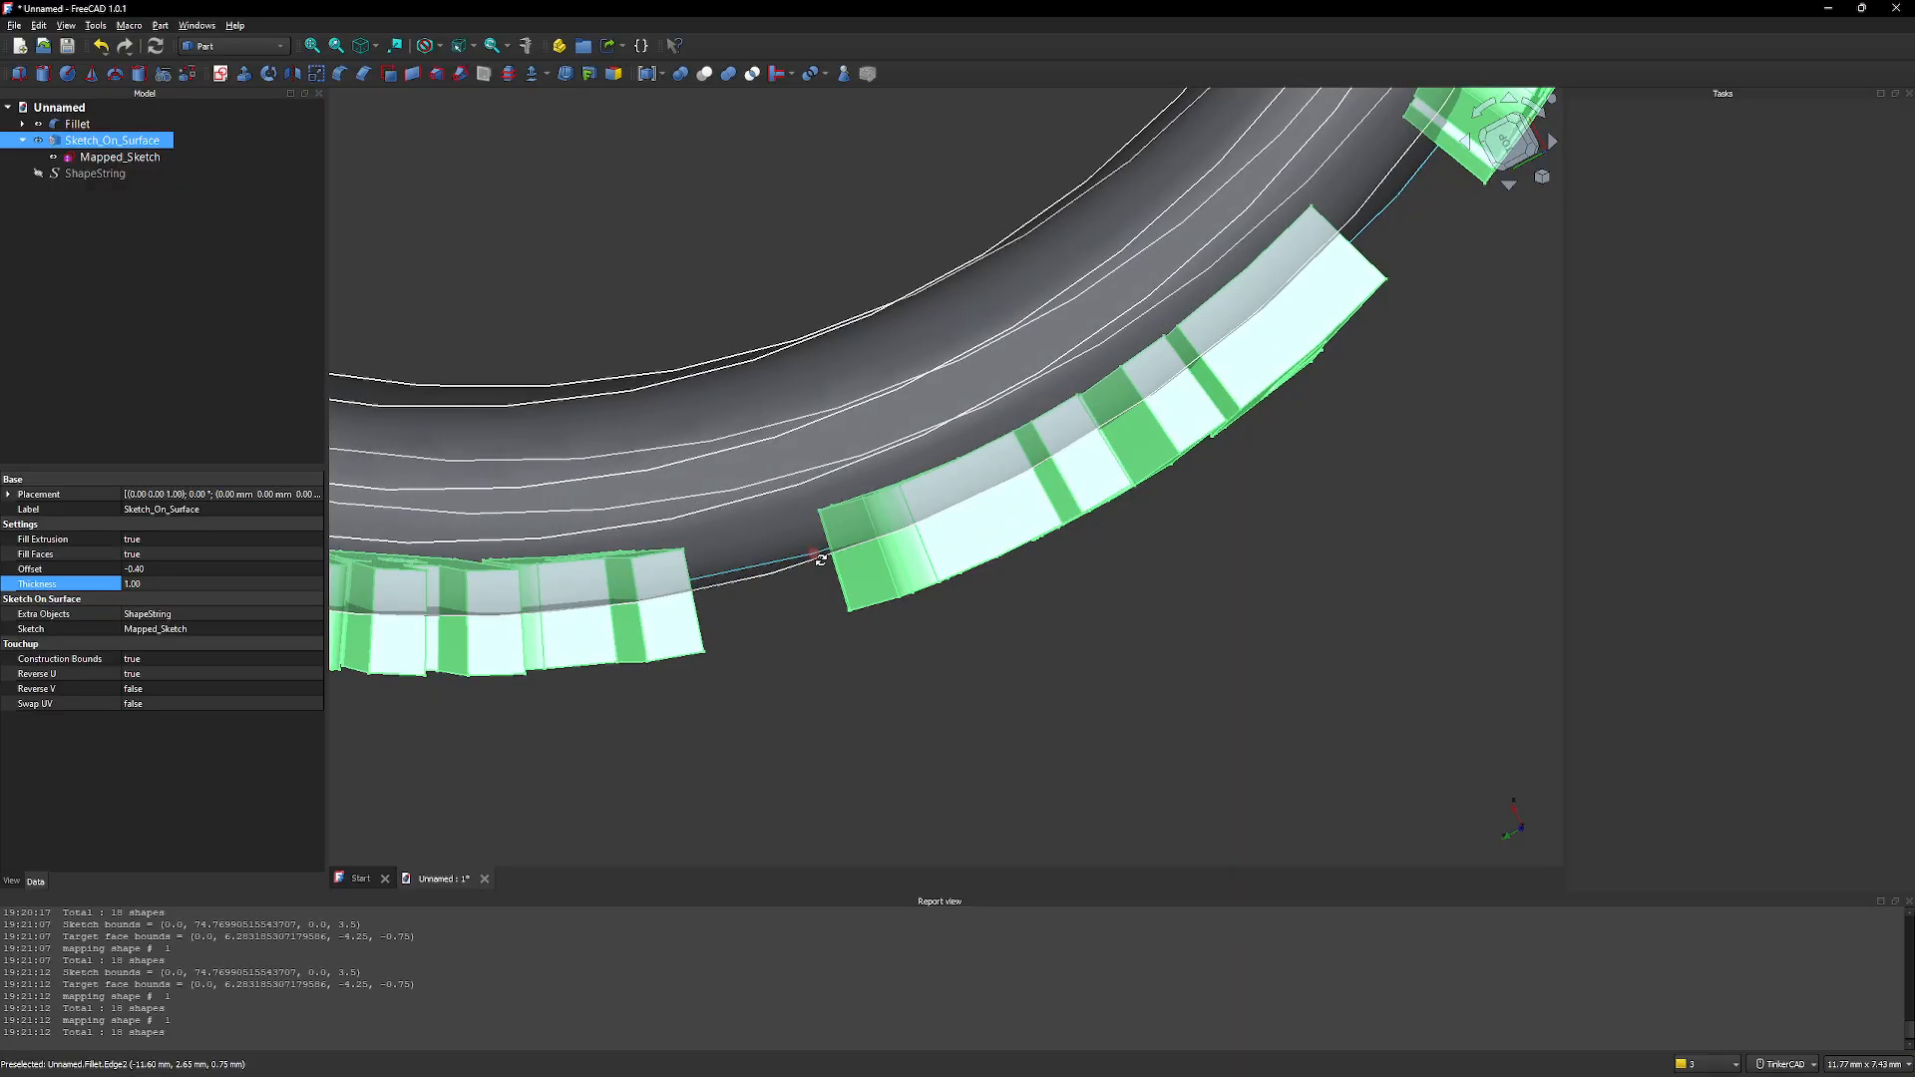
{"action": "right_click_drag", "start_coordinate": [820, 560], "coordinate": [499, 379]}
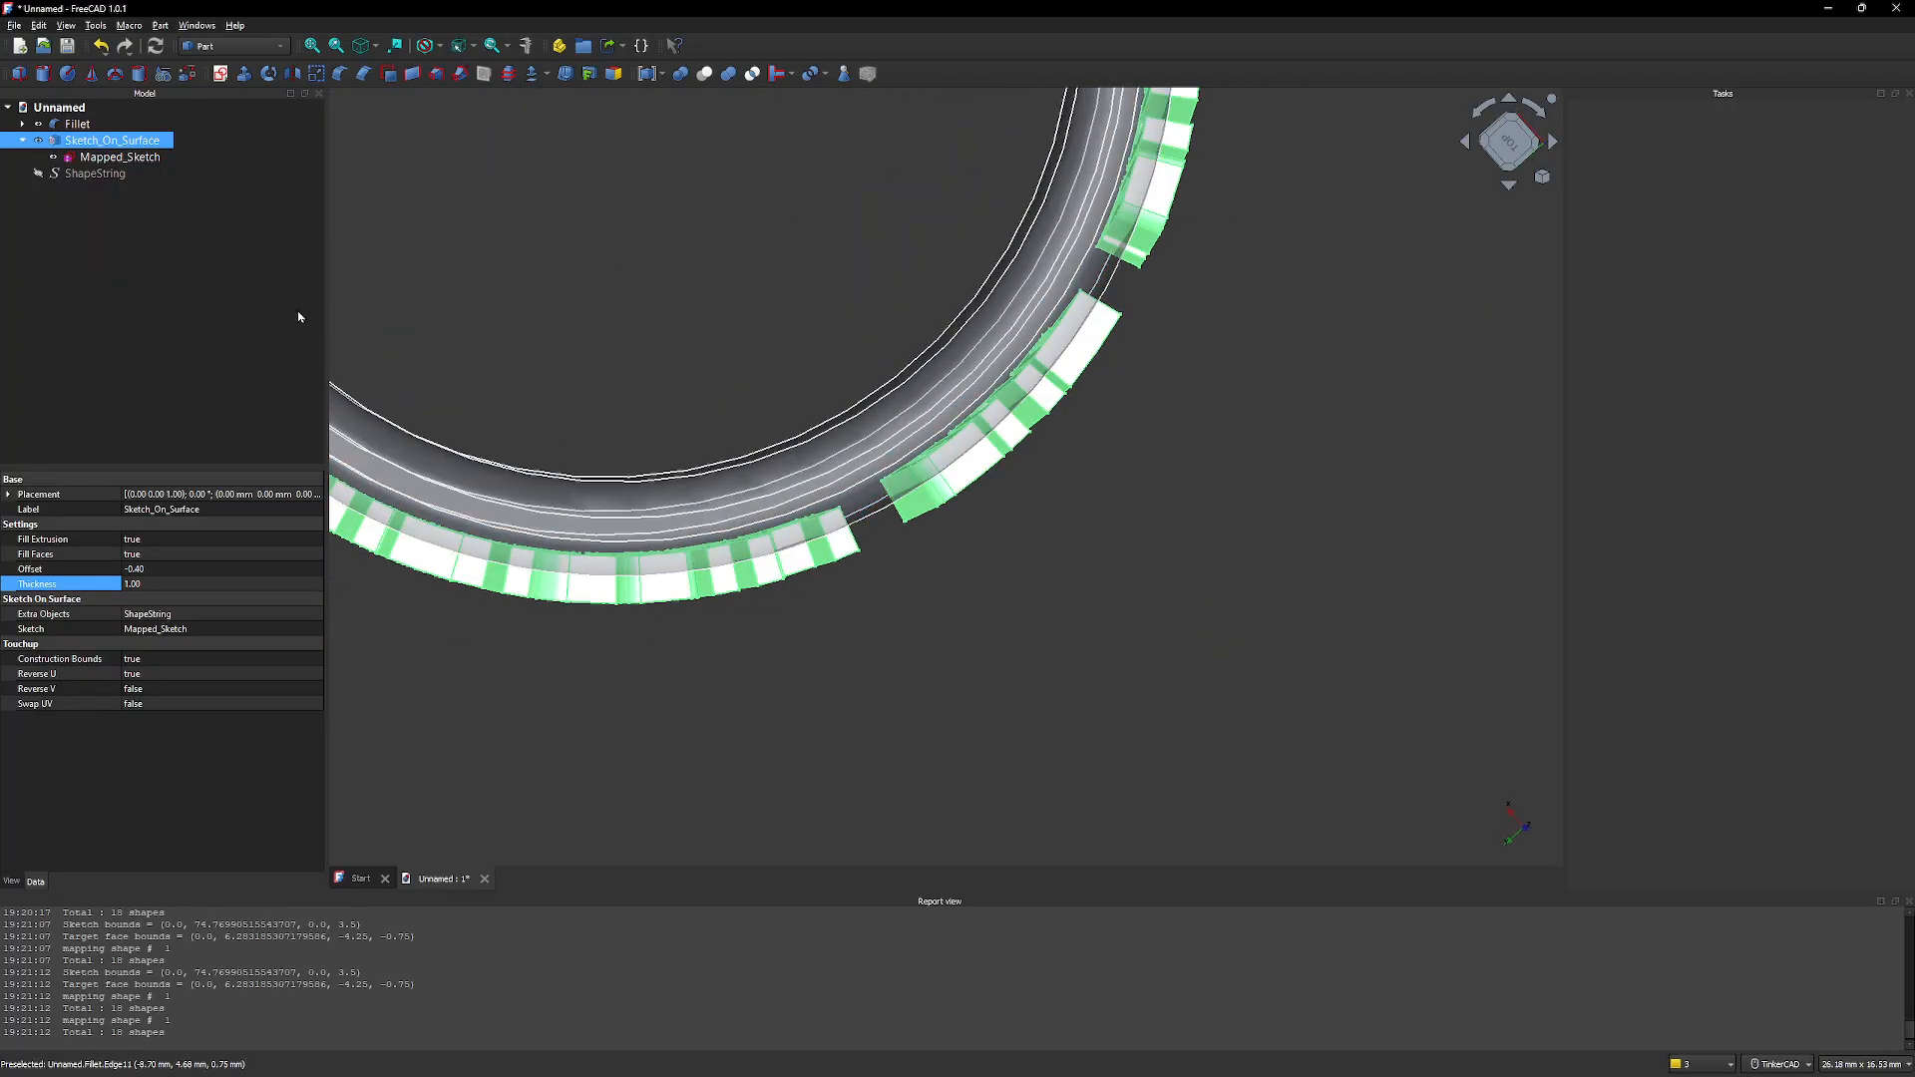
{"action": "left_click", "coordinate": [101, 125], "text": "ctrl"}
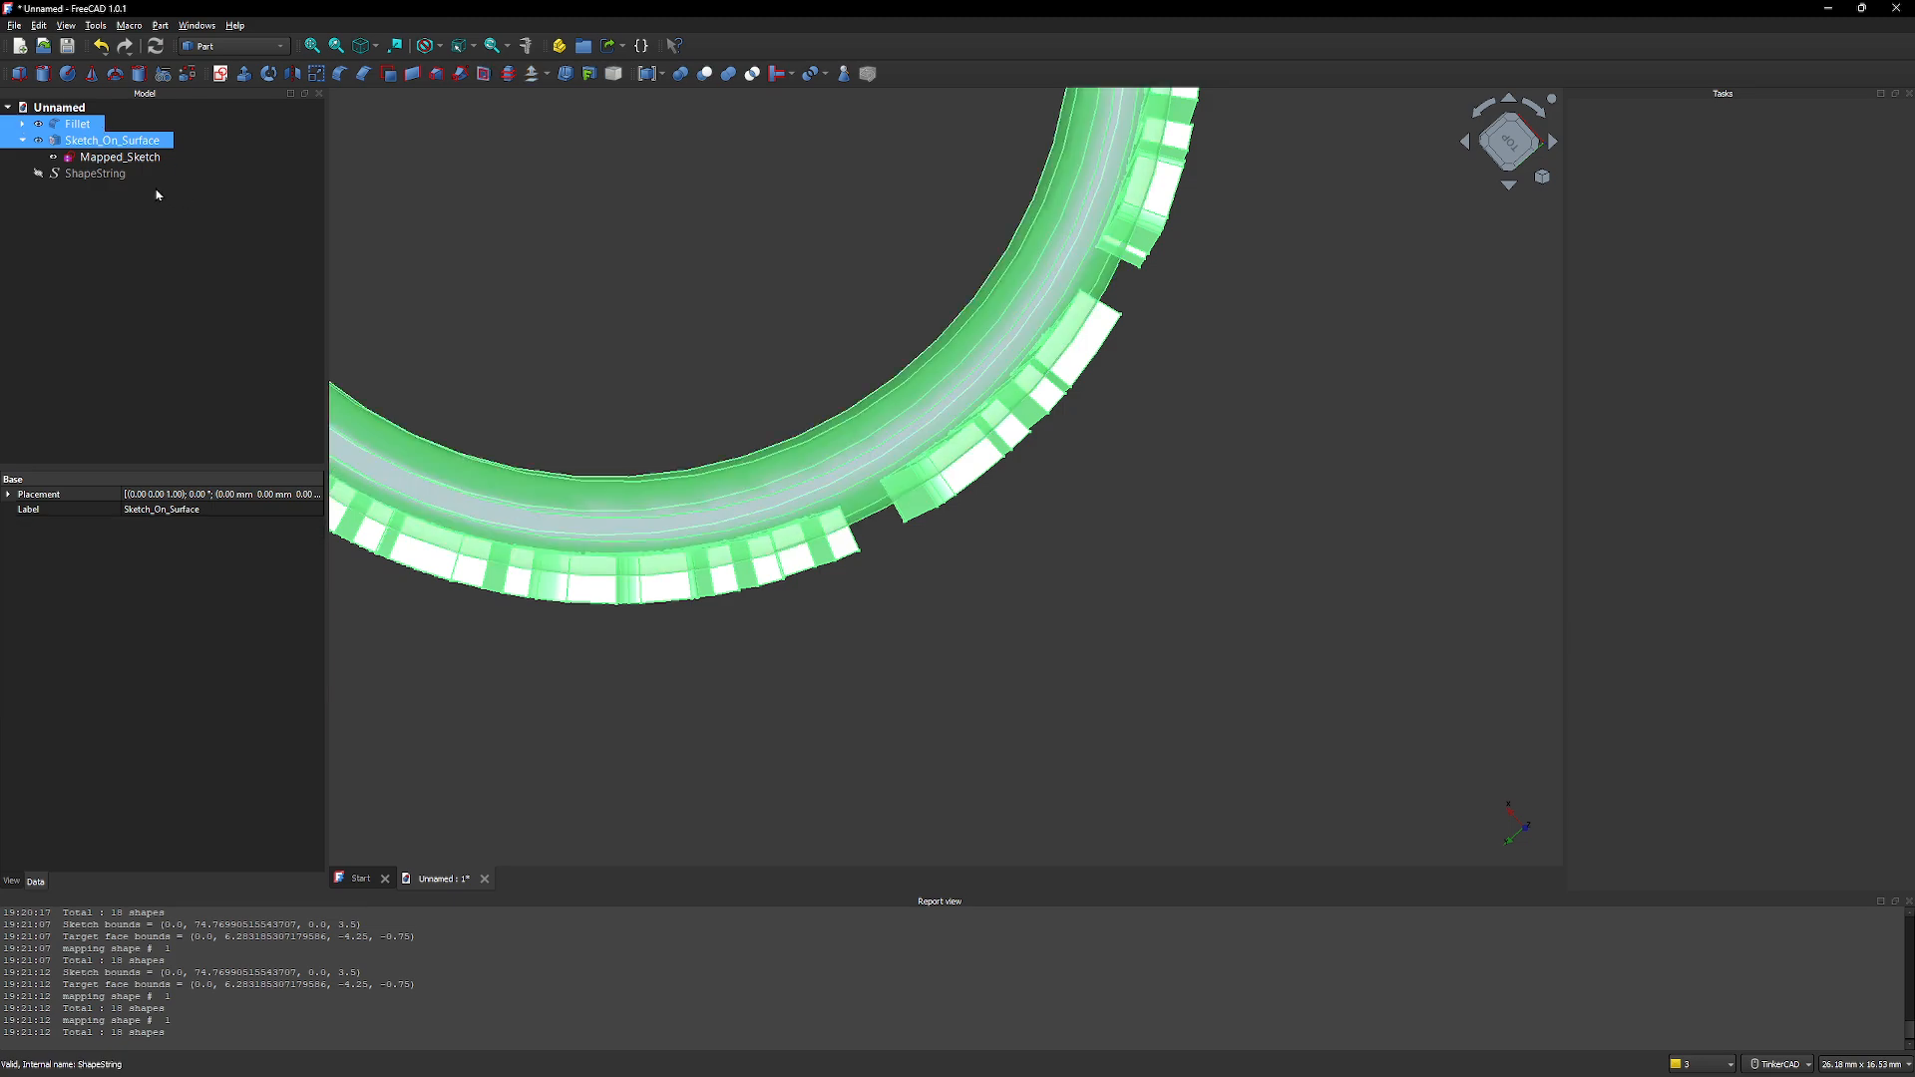
{"action": "left_click", "coordinate": [21, 124]}
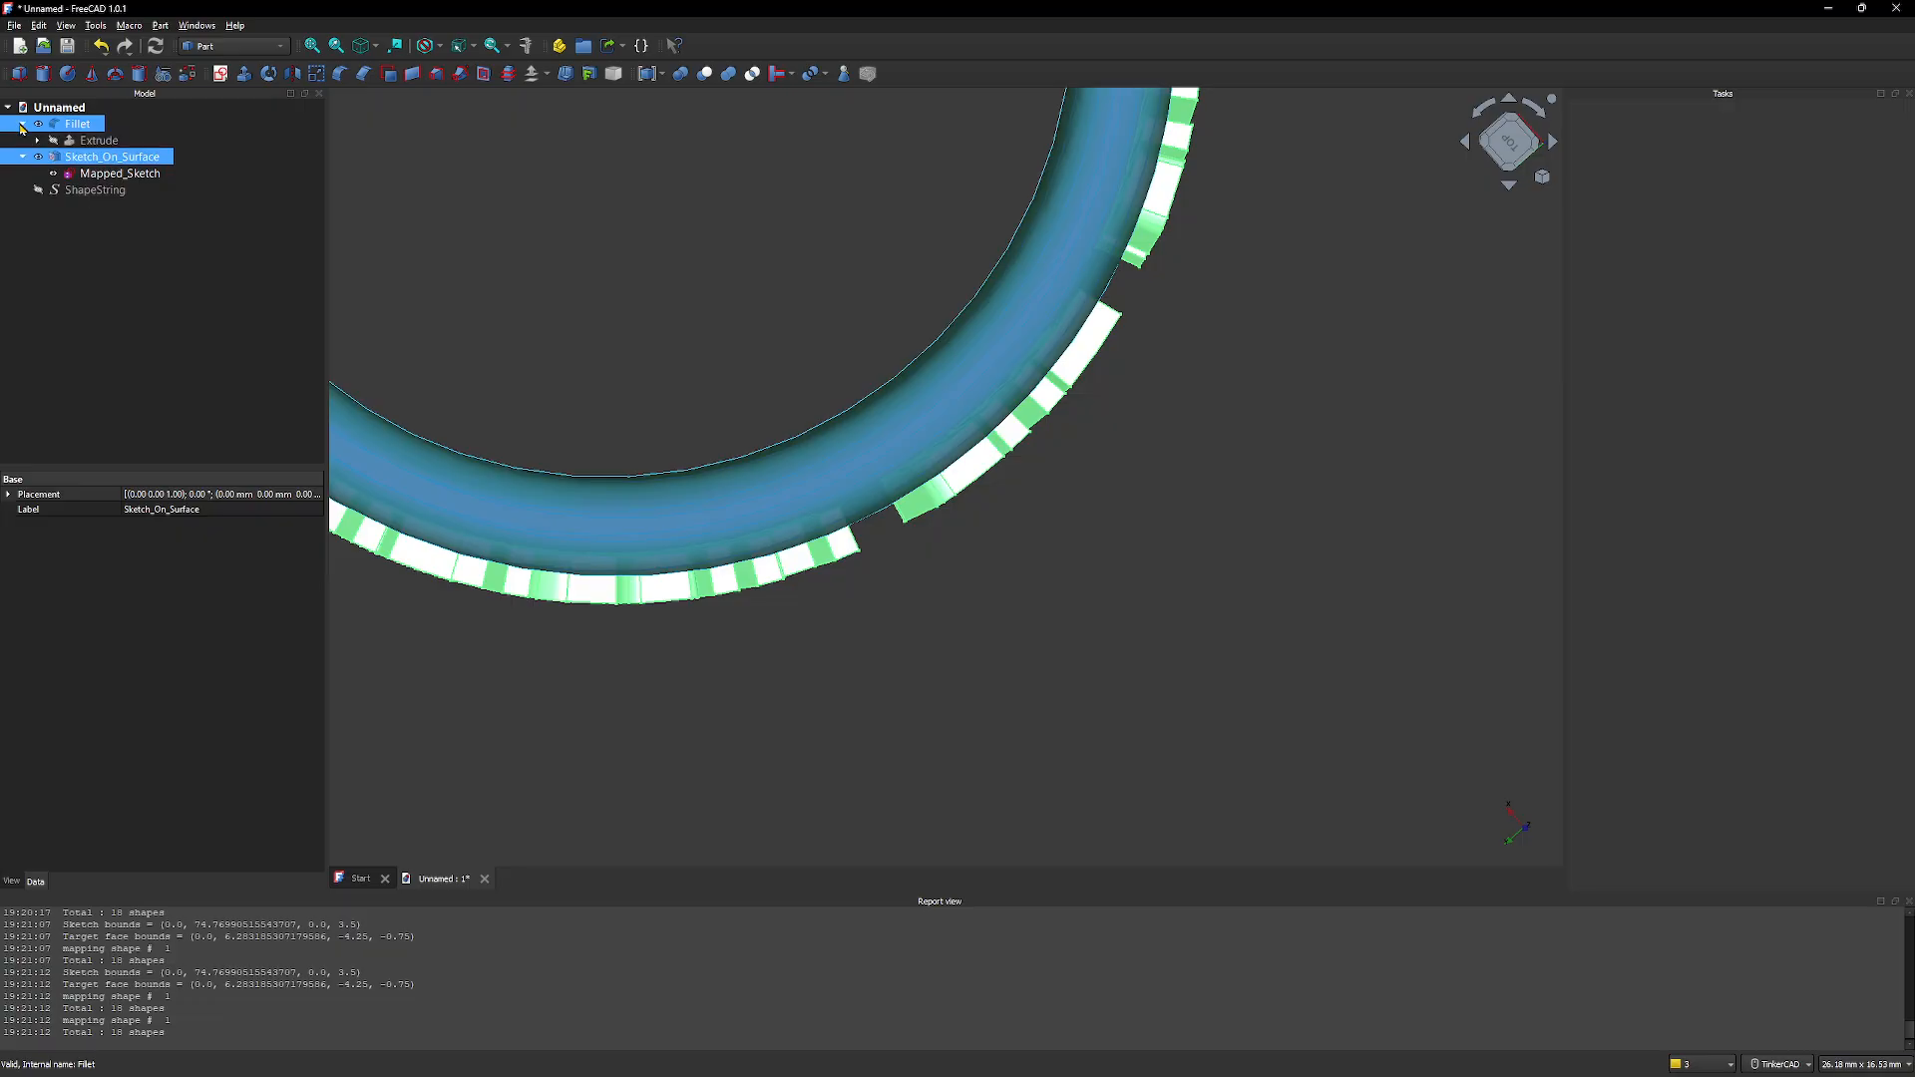
{"action": "double_click", "coordinate": [37, 140]}
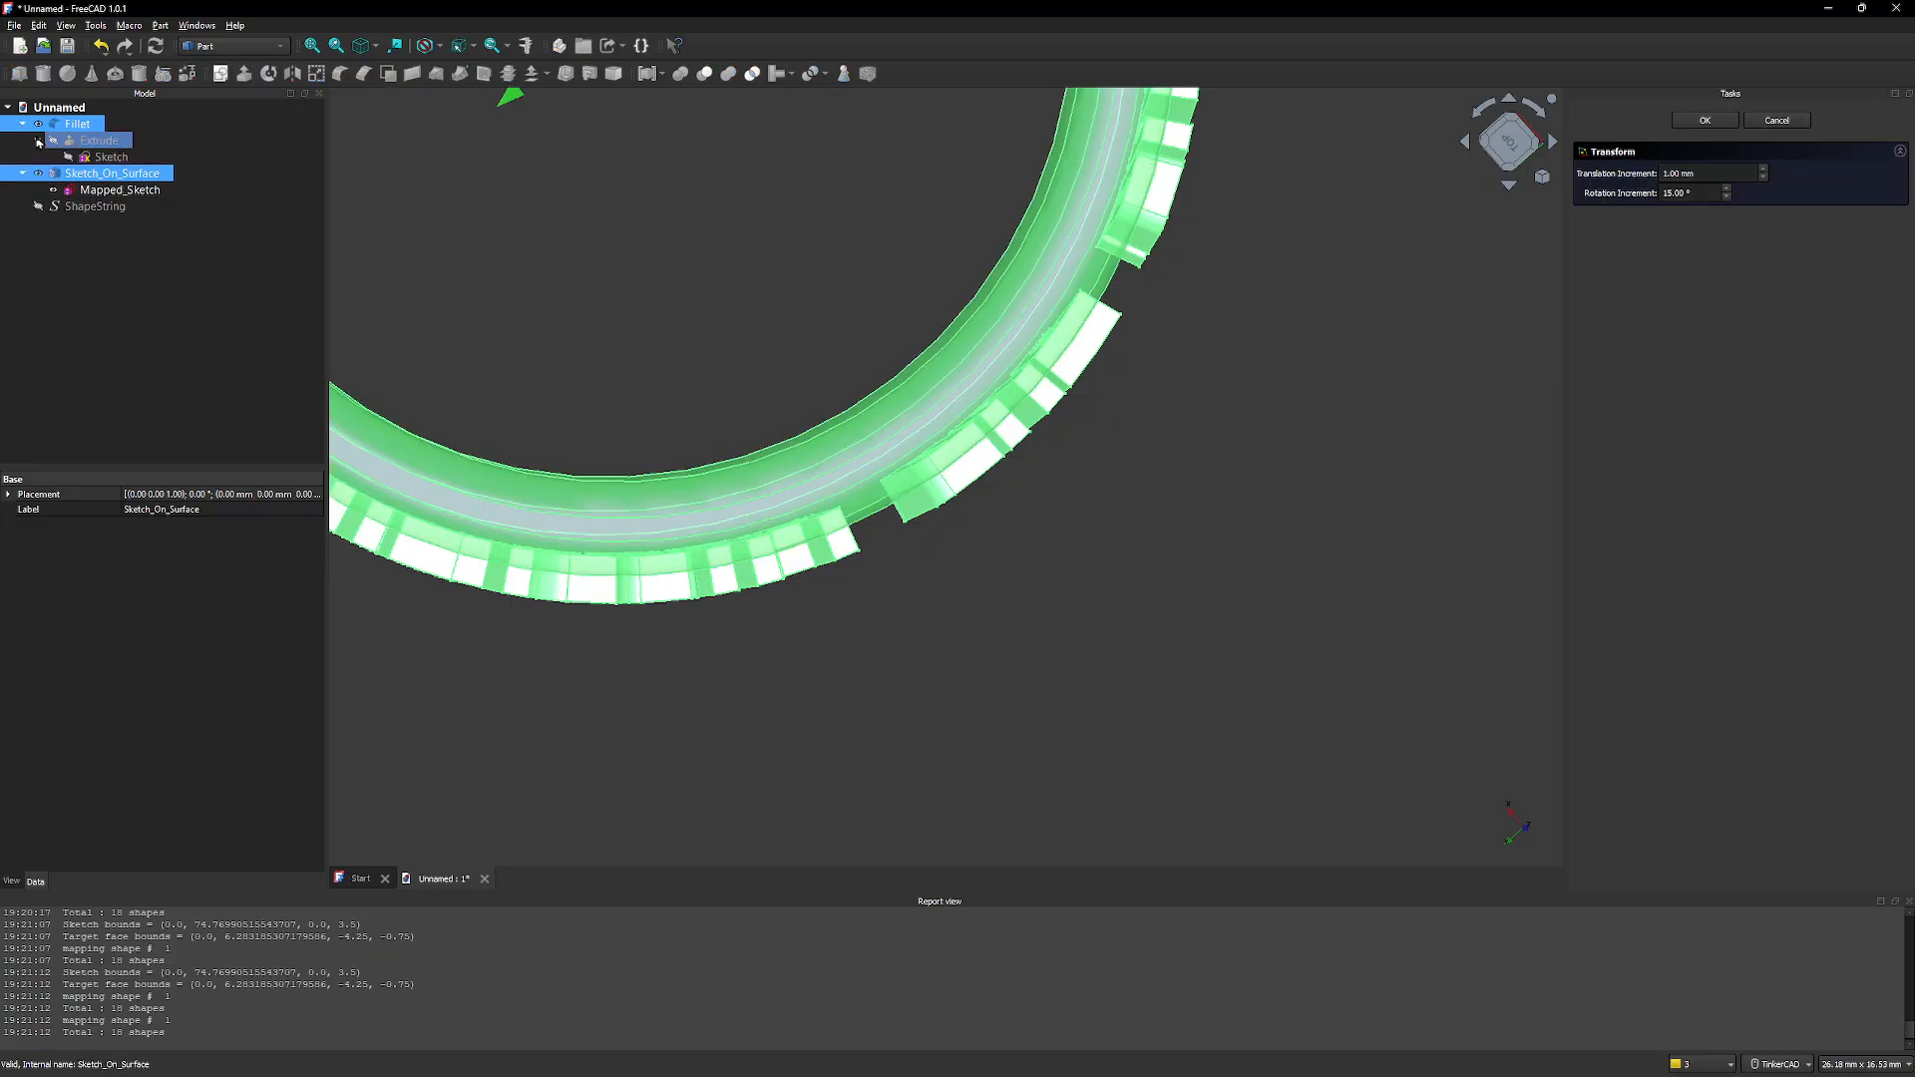
{"action": "left_click", "coordinate": [37, 141]}
{"action": "left_click", "coordinate": [21, 124]}
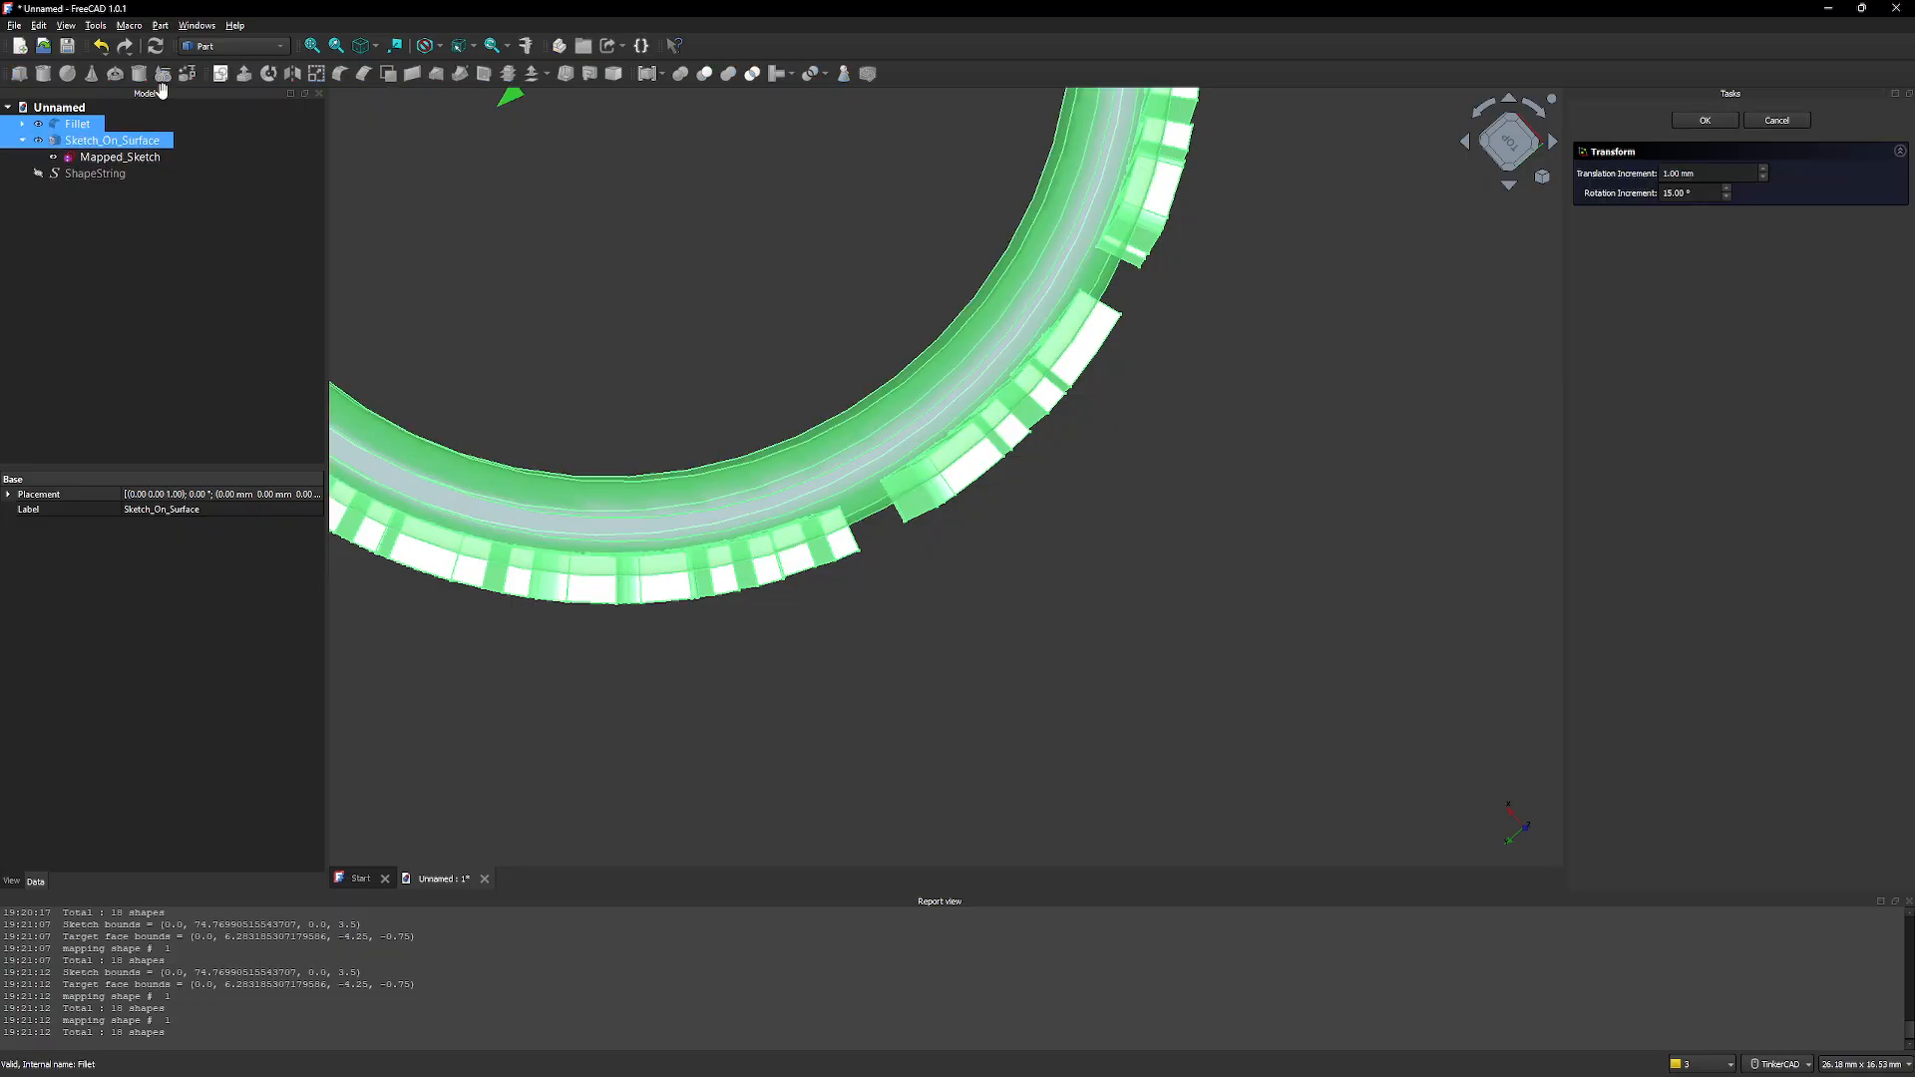
{"action": "left_click", "coordinate": [240, 46]}
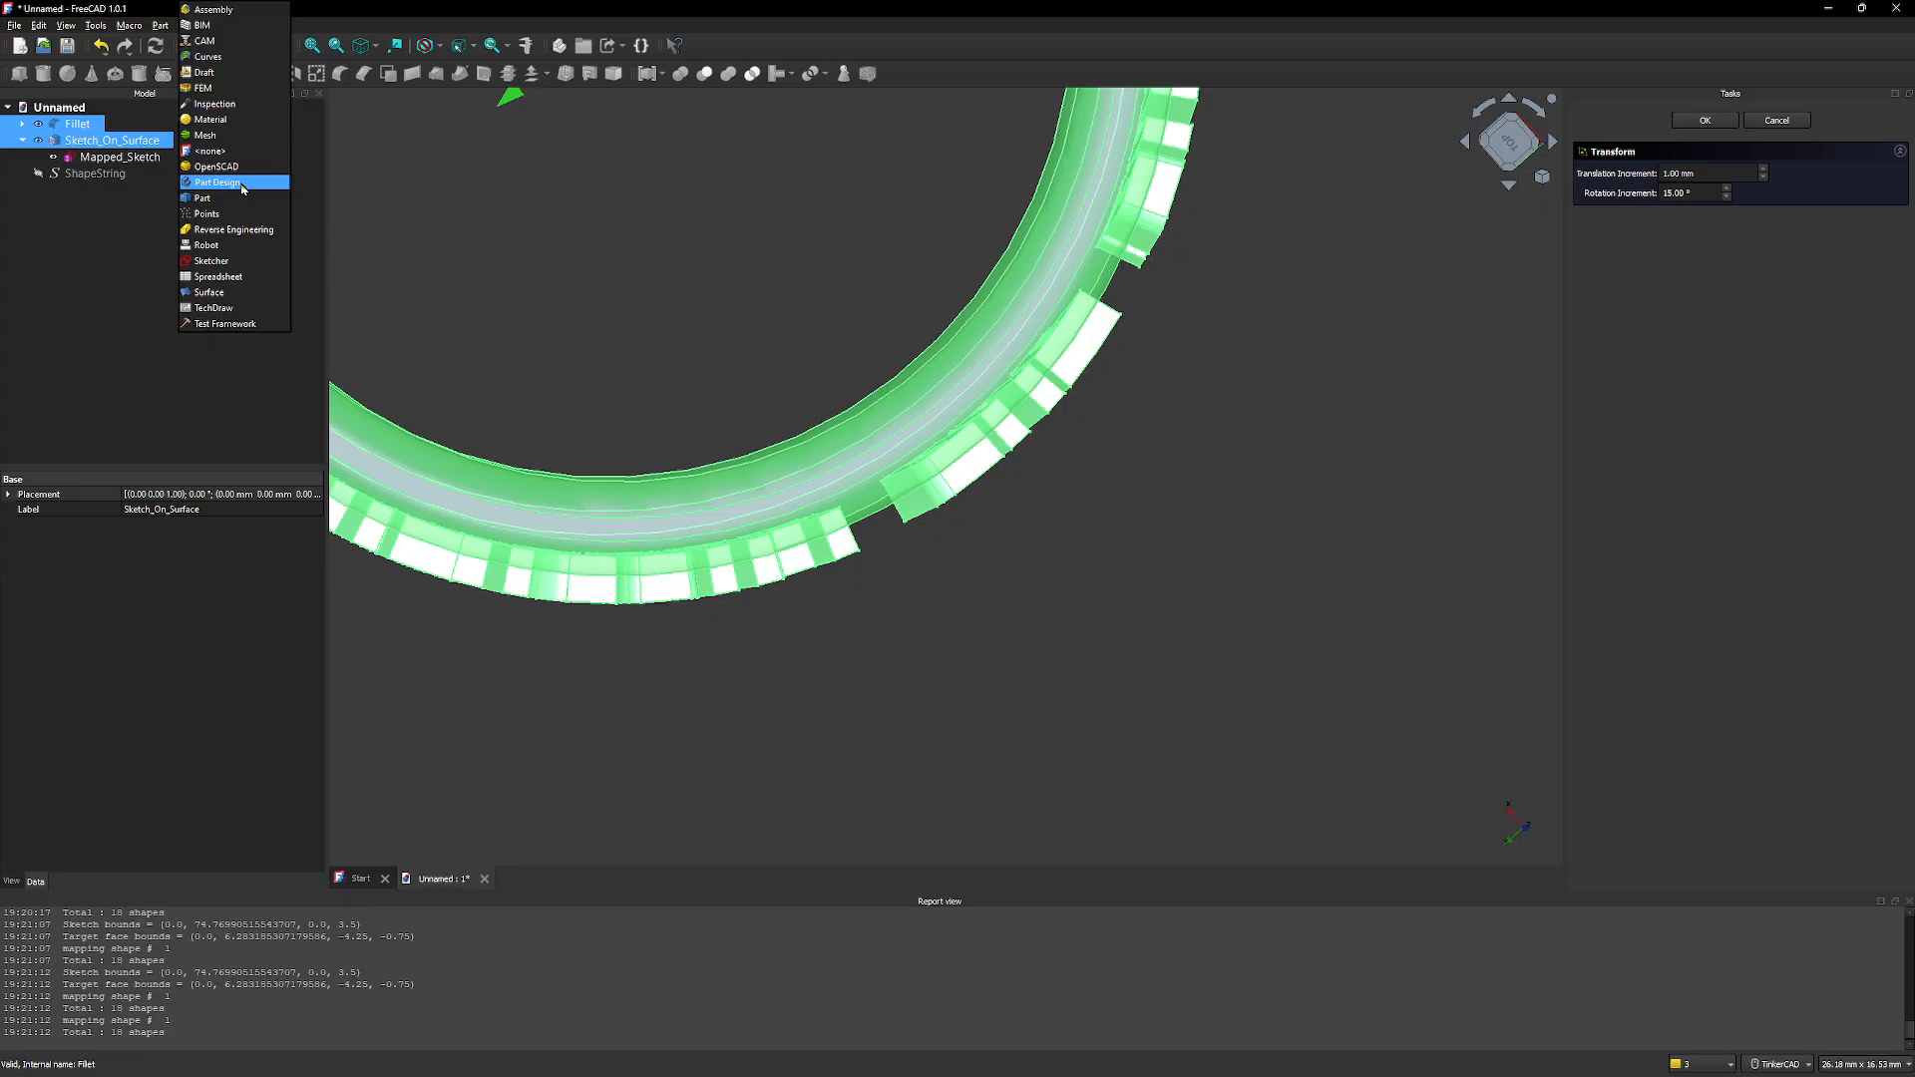
{"action": "left_click", "coordinate": [67, 233]}
{"action": "left_click", "coordinate": [124, 127]}
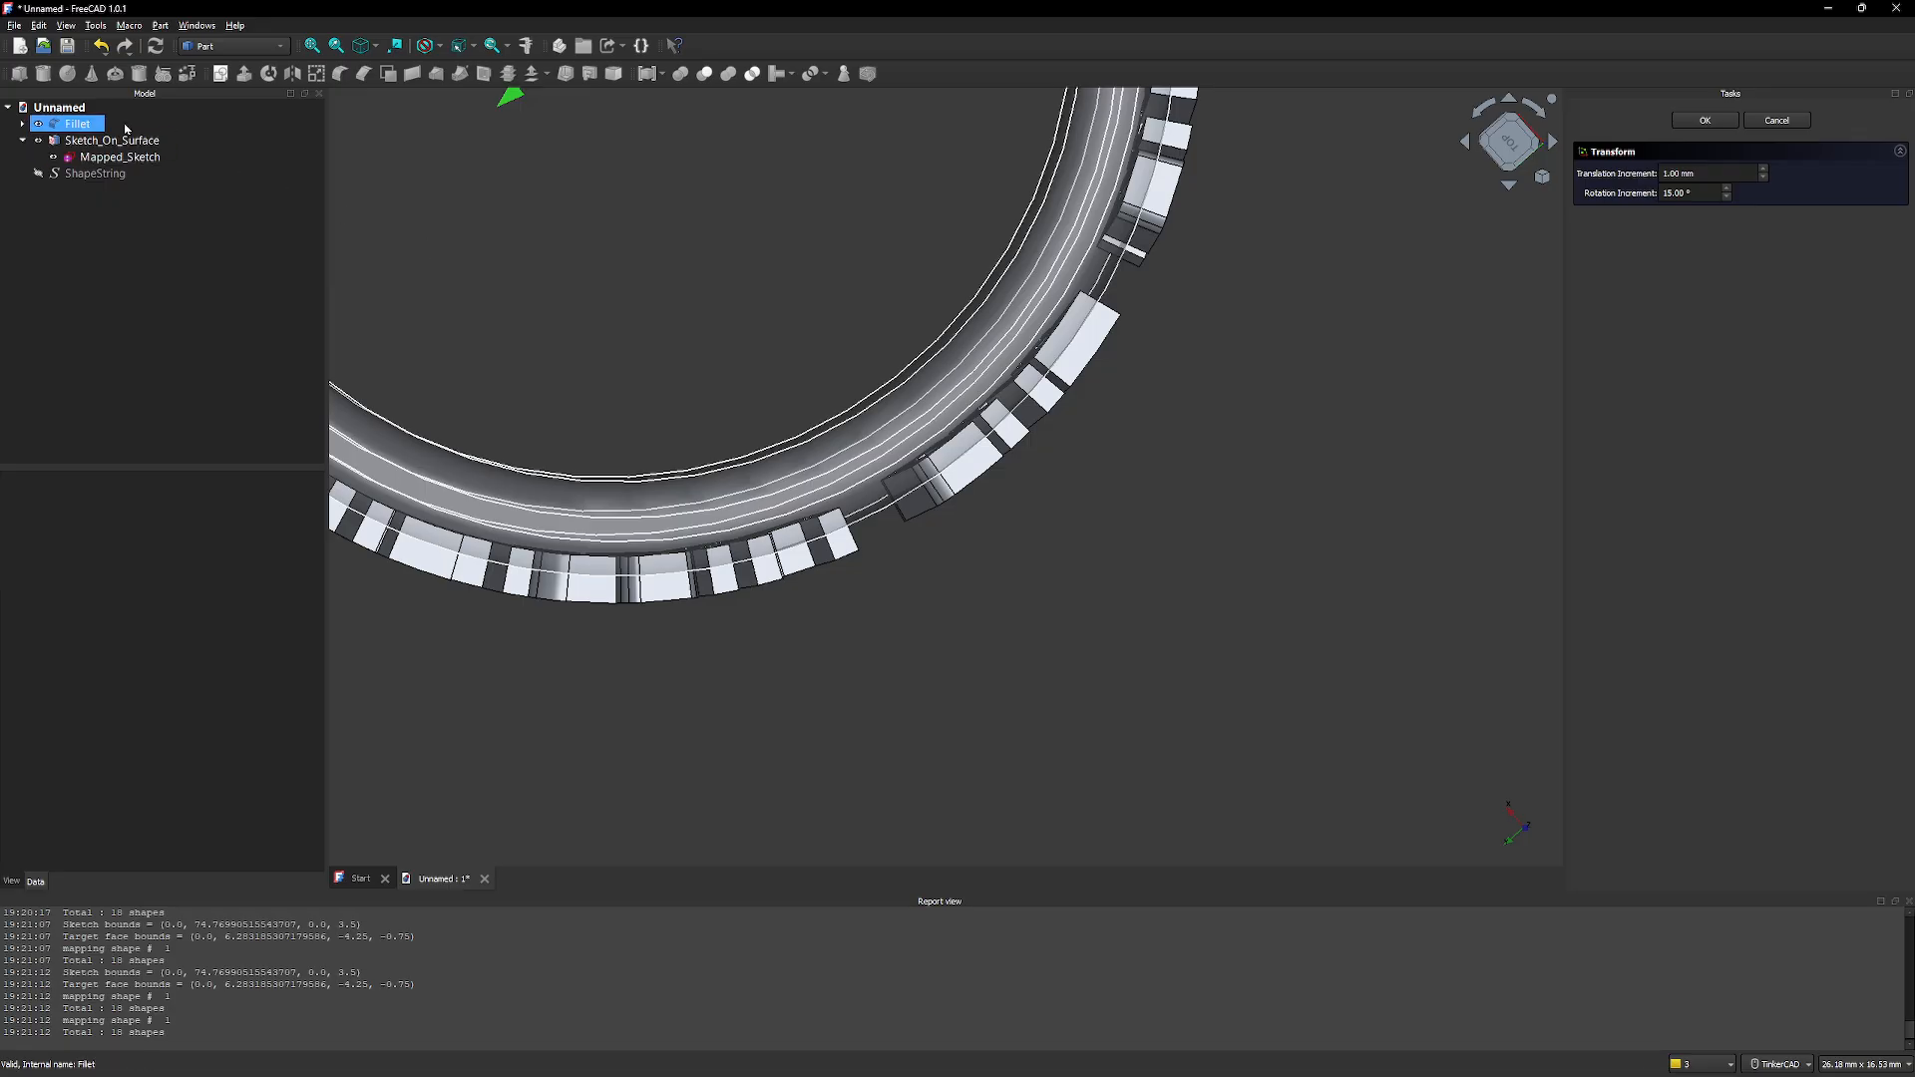
{"action": "left_click", "coordinate": [190, 163], "text": "shift"}
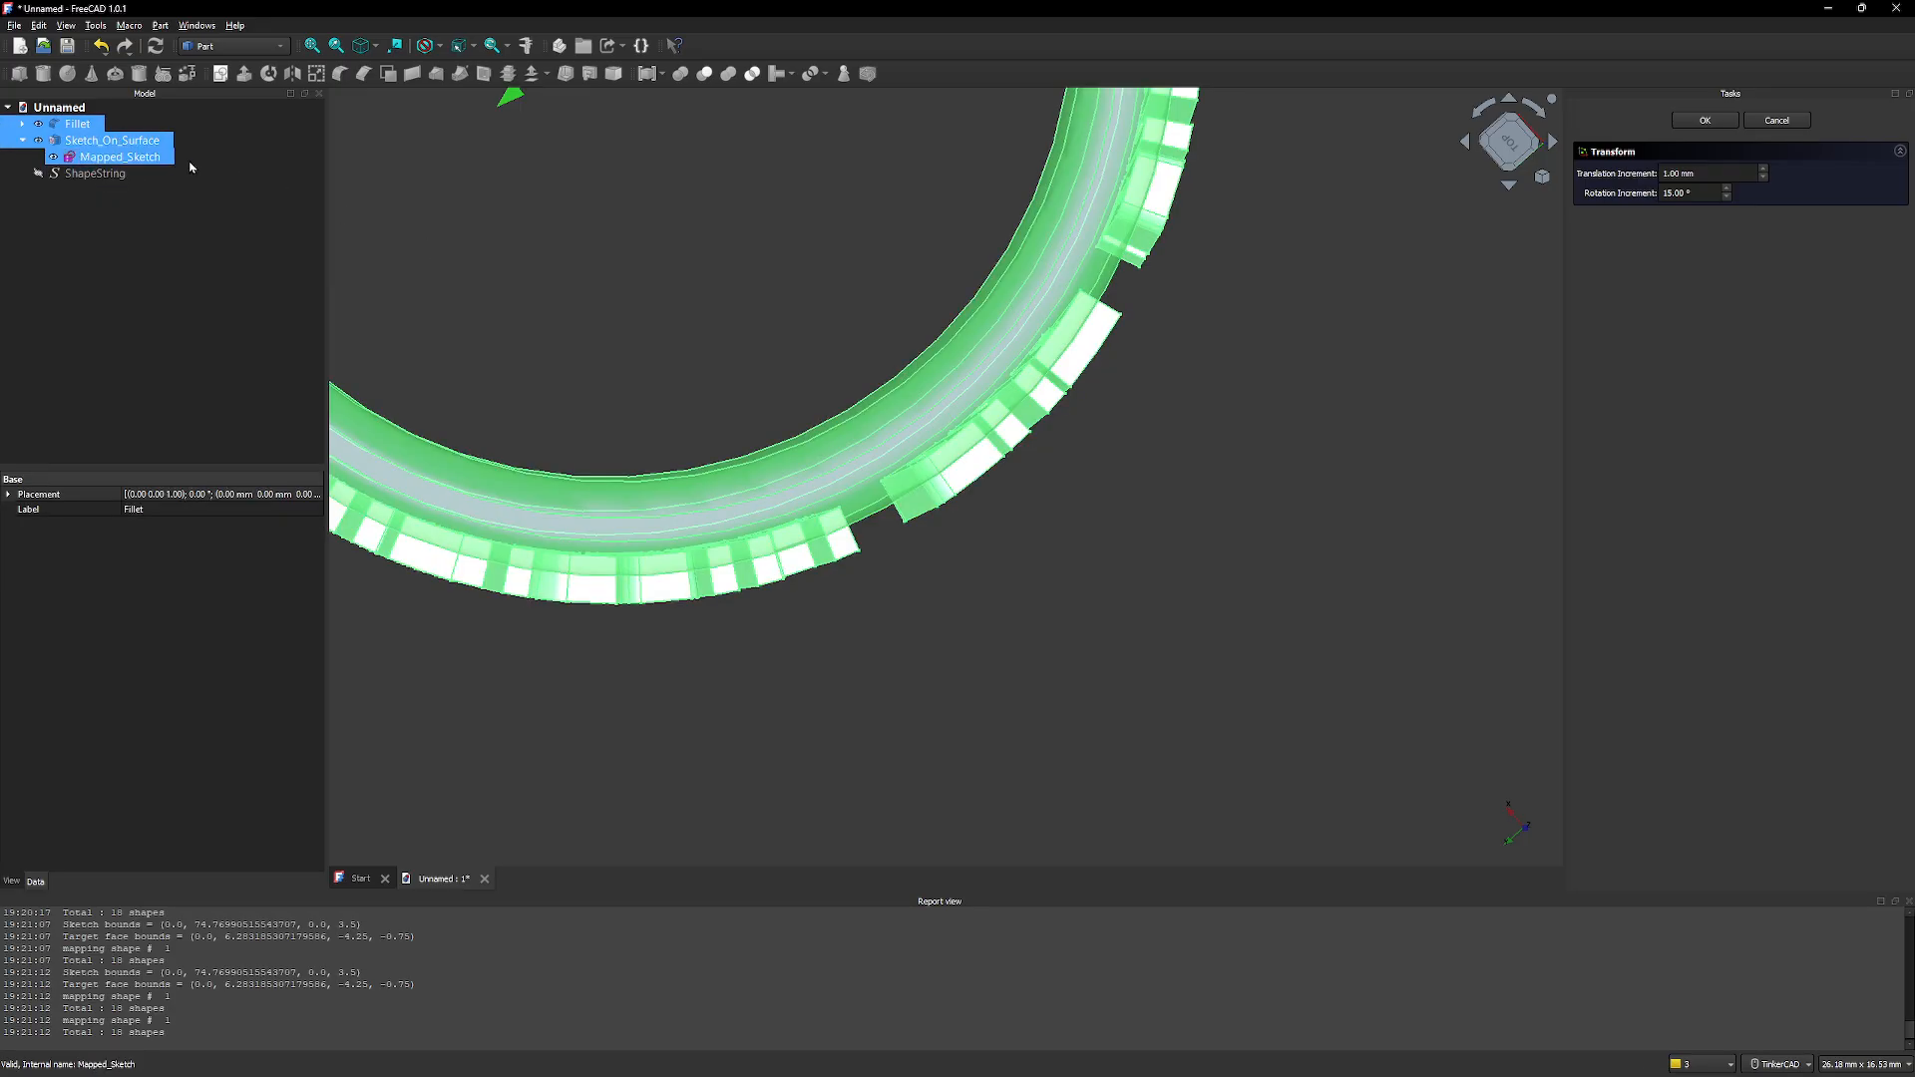
{"action": "left_click", "coordinate": [190, 162], "text": "ctrl"}
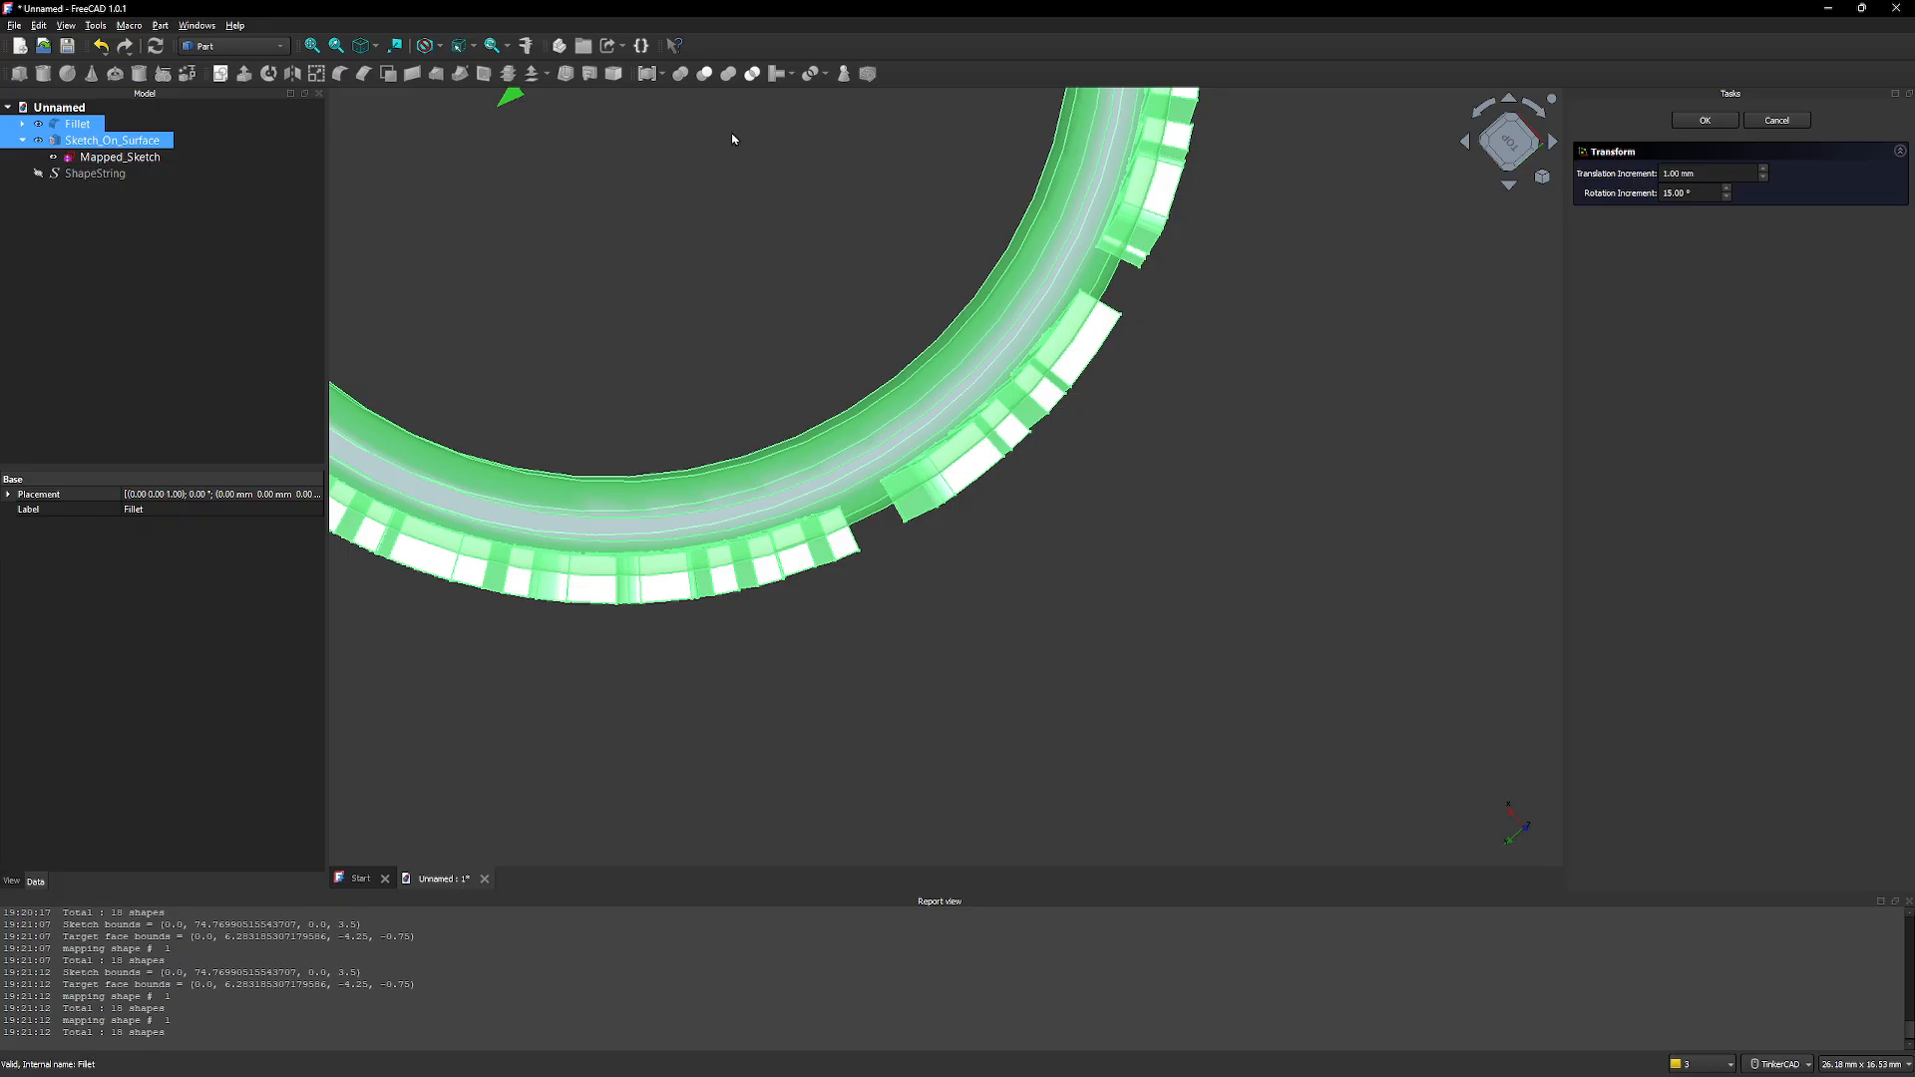
{"action": "left_click", "coordinate": [269, 197]}
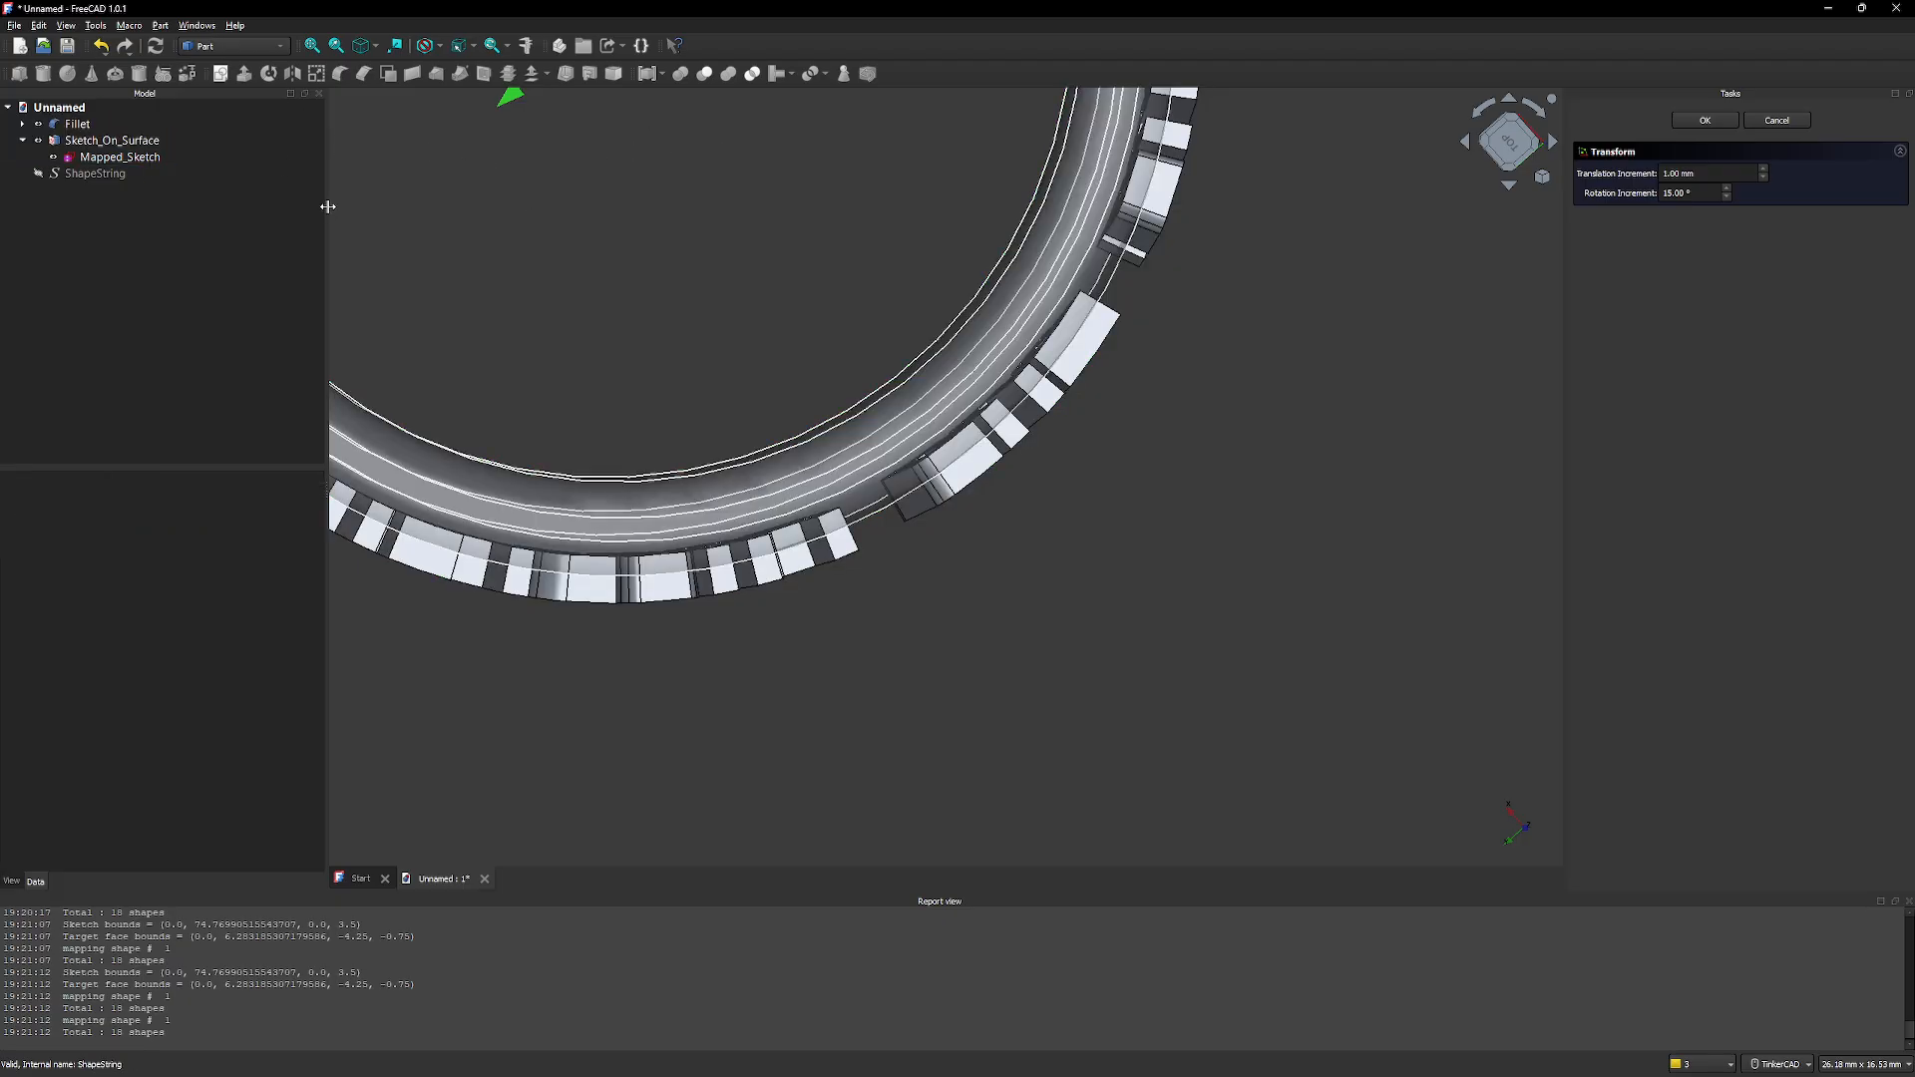
{"action": "left_click", "coordinate": [1777, 121]}
Cut the Sketch_On_Surface letters out of the Fillet ring with a Boolean Cut
{"action": "left_click", "coordinate": [114, 143], "text": "ctrl"}
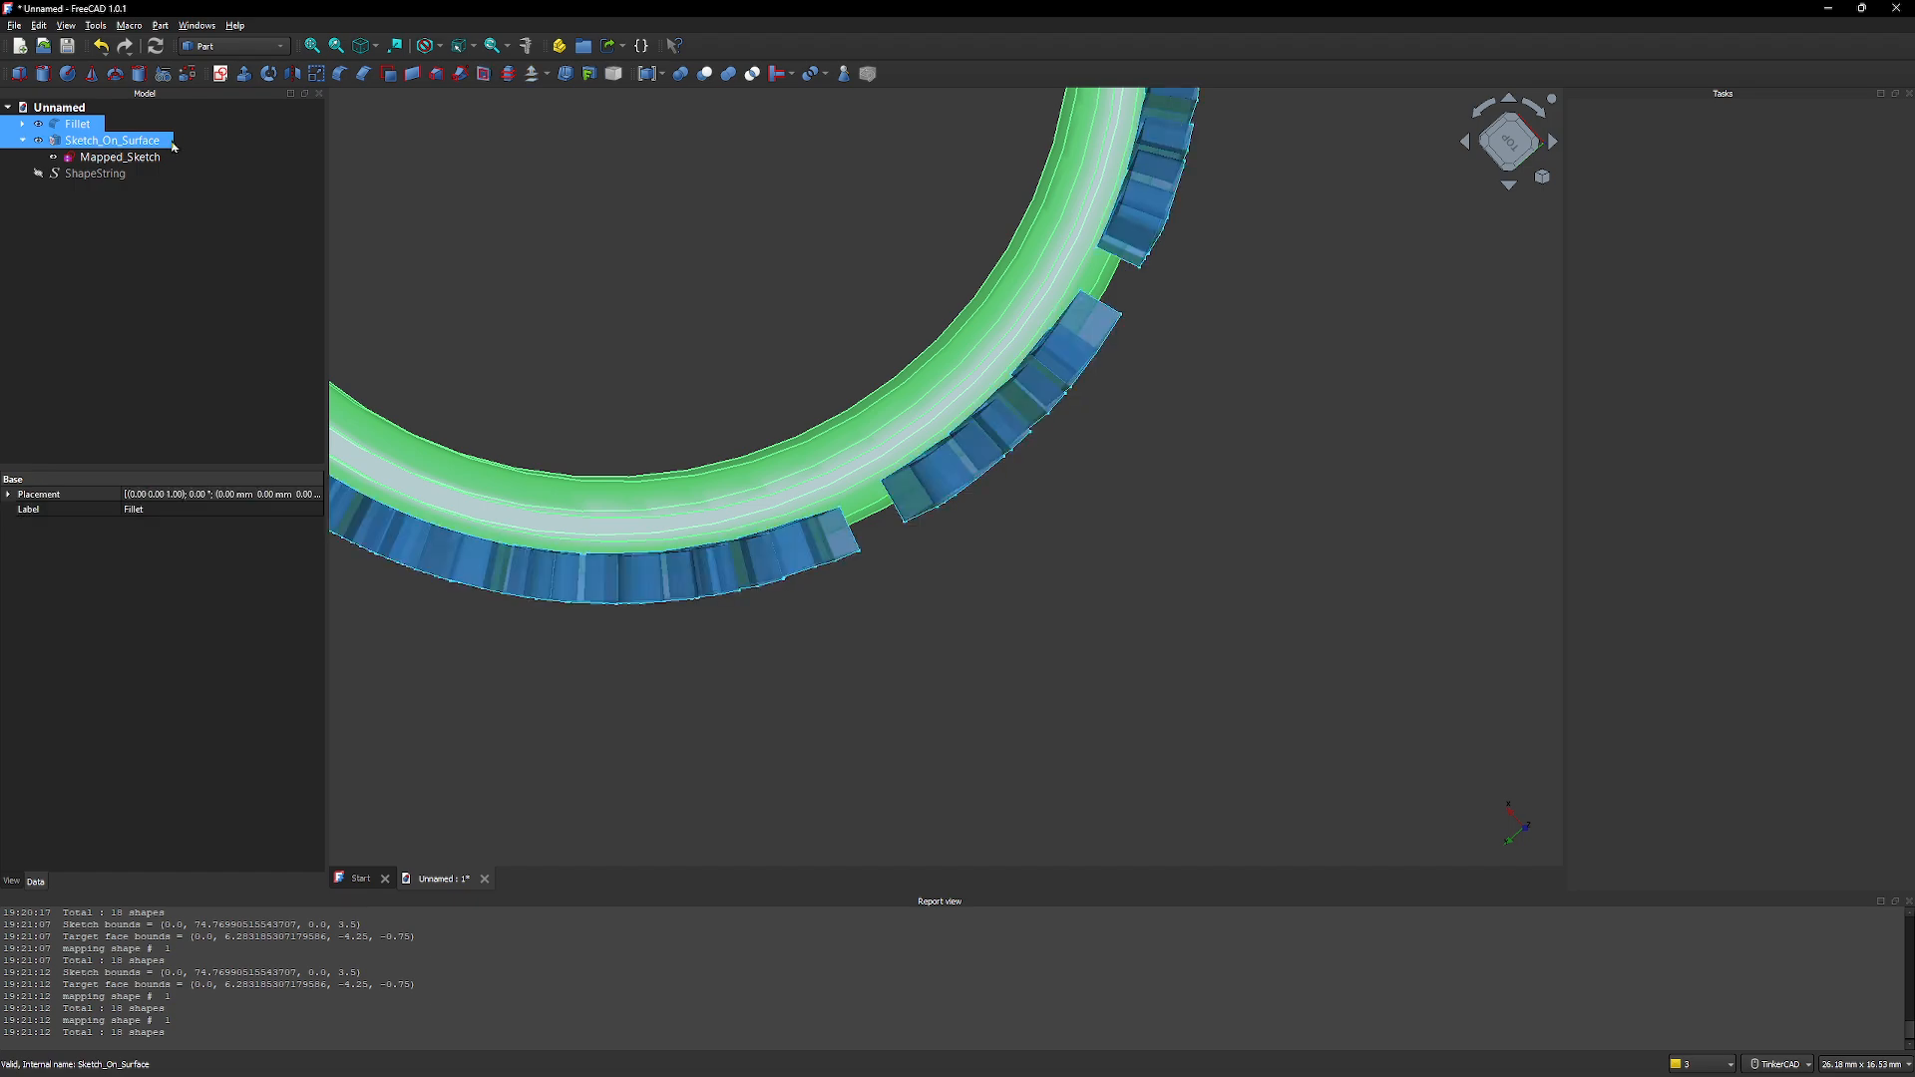
{"action": "left_click", "coordinate": [706, 74]}
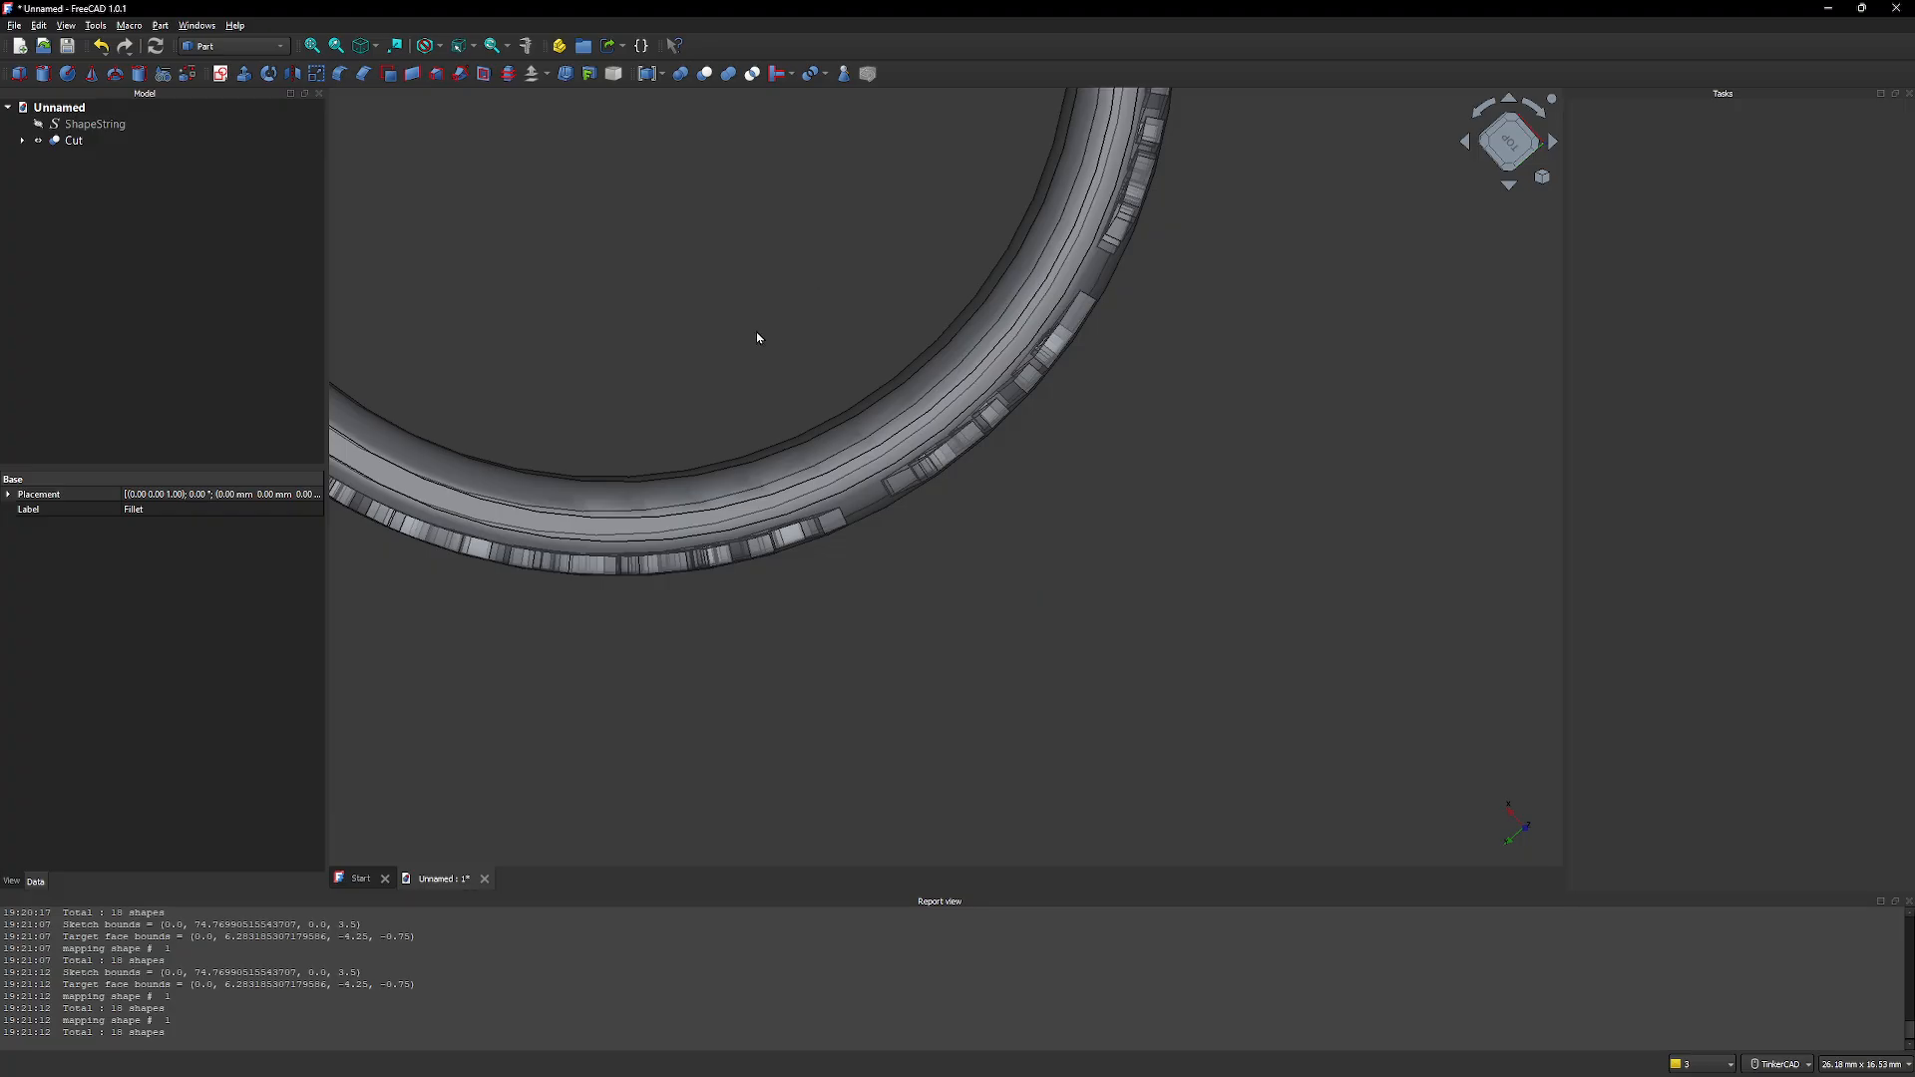
Examine the engraved lettering around the ring's outer face from several angles
{"action": "mouse_move", "coordinate": [756, 333]}
{"action": "right_mouse_down"}
{"action": "mouse_move", "coordinate": [752, 310]}
{"action": "mouse_move", "coordinate": [752, 334]}
{"action": "right_mouse_up"}
{"action": "middle_click_drag", "start_coordinate": [785, 394], "coordinate": [786, 342]}
{"action": "right_click_drag", "start_coordinate": [821, 355], "coordinate": [815, 311]}
{"action": "middle_click_drag", "start_coordinate": [850, 662], "coordinate": [841, 419]}
{"action": "right_click_drag", "start_coordinate": [842, 483], "coordinate": [761, 410]}
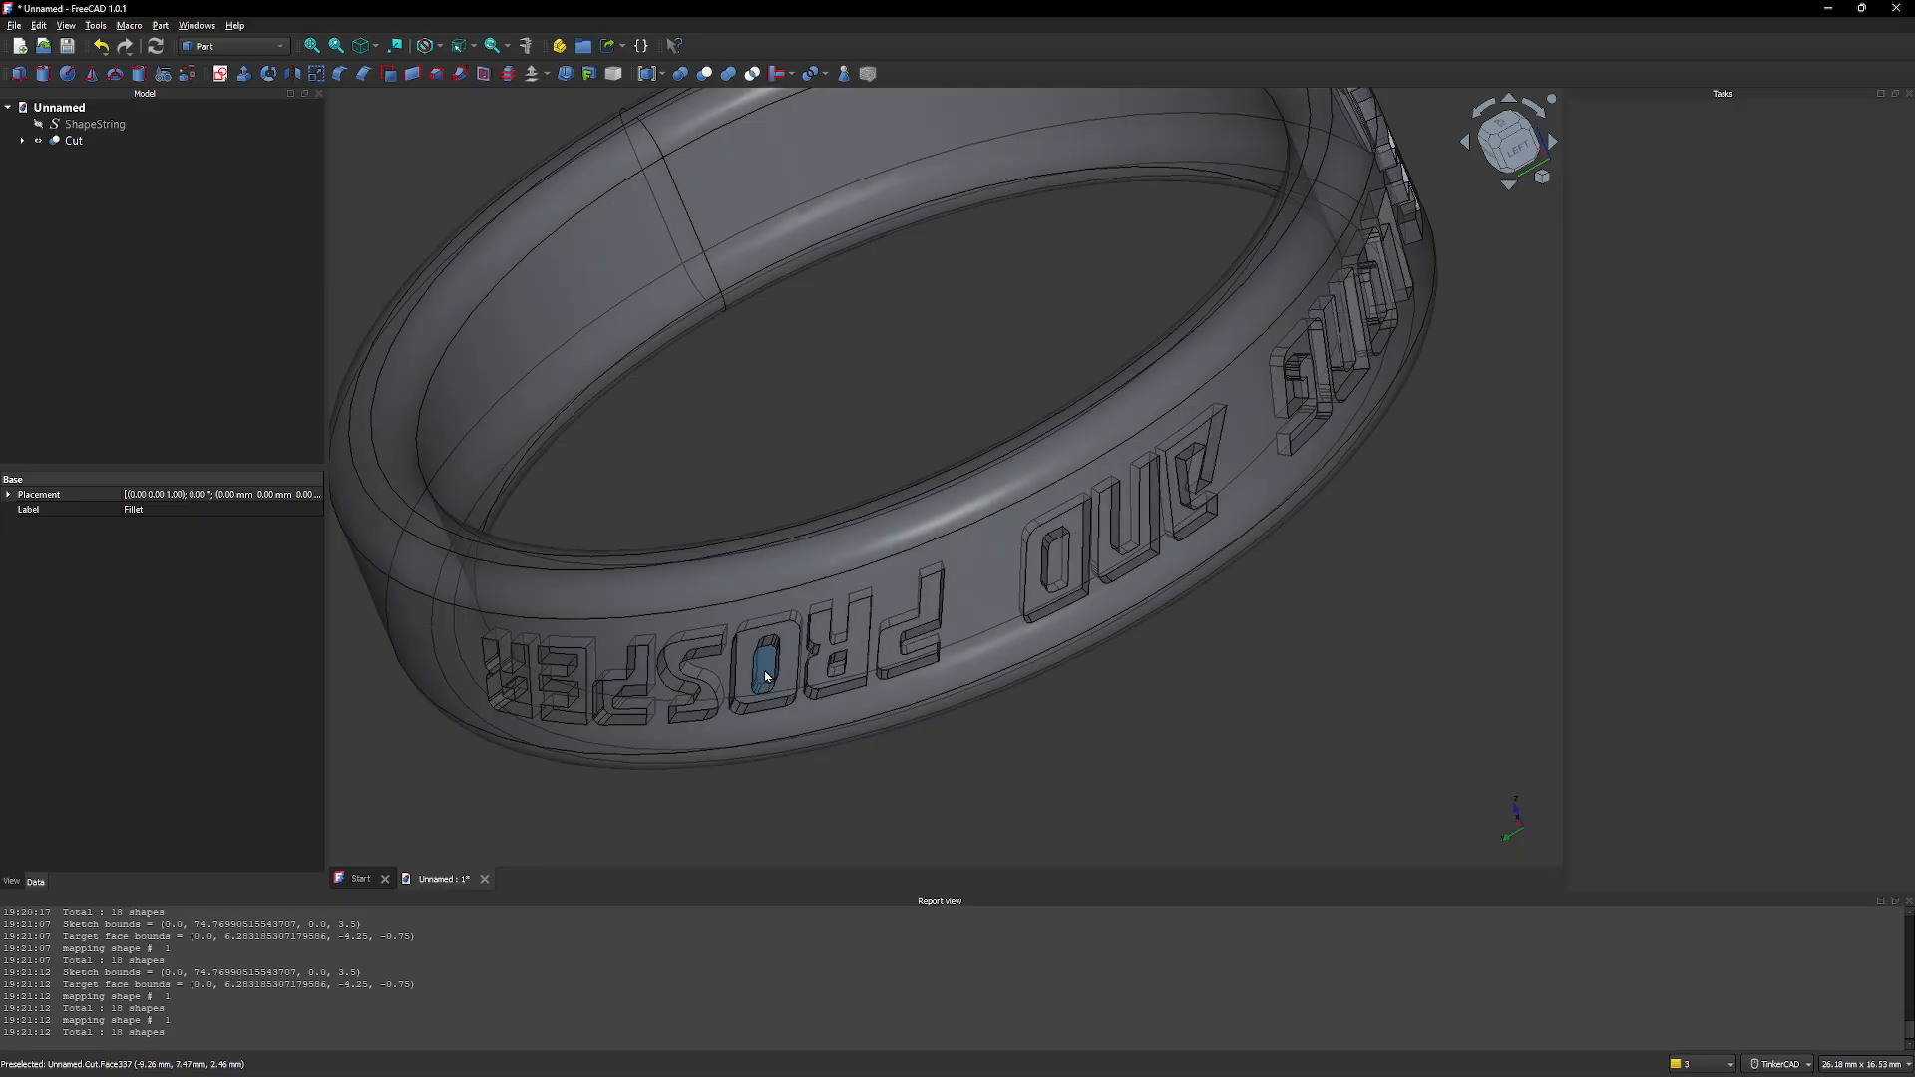
{"action": "right_click_drag", "start_coordinate": [1160, 536], "coordinate": [1145, 409]}
{"action": "right_click_drag", "start_coordinate": [948, 571], "coordinate": [953, 555]}
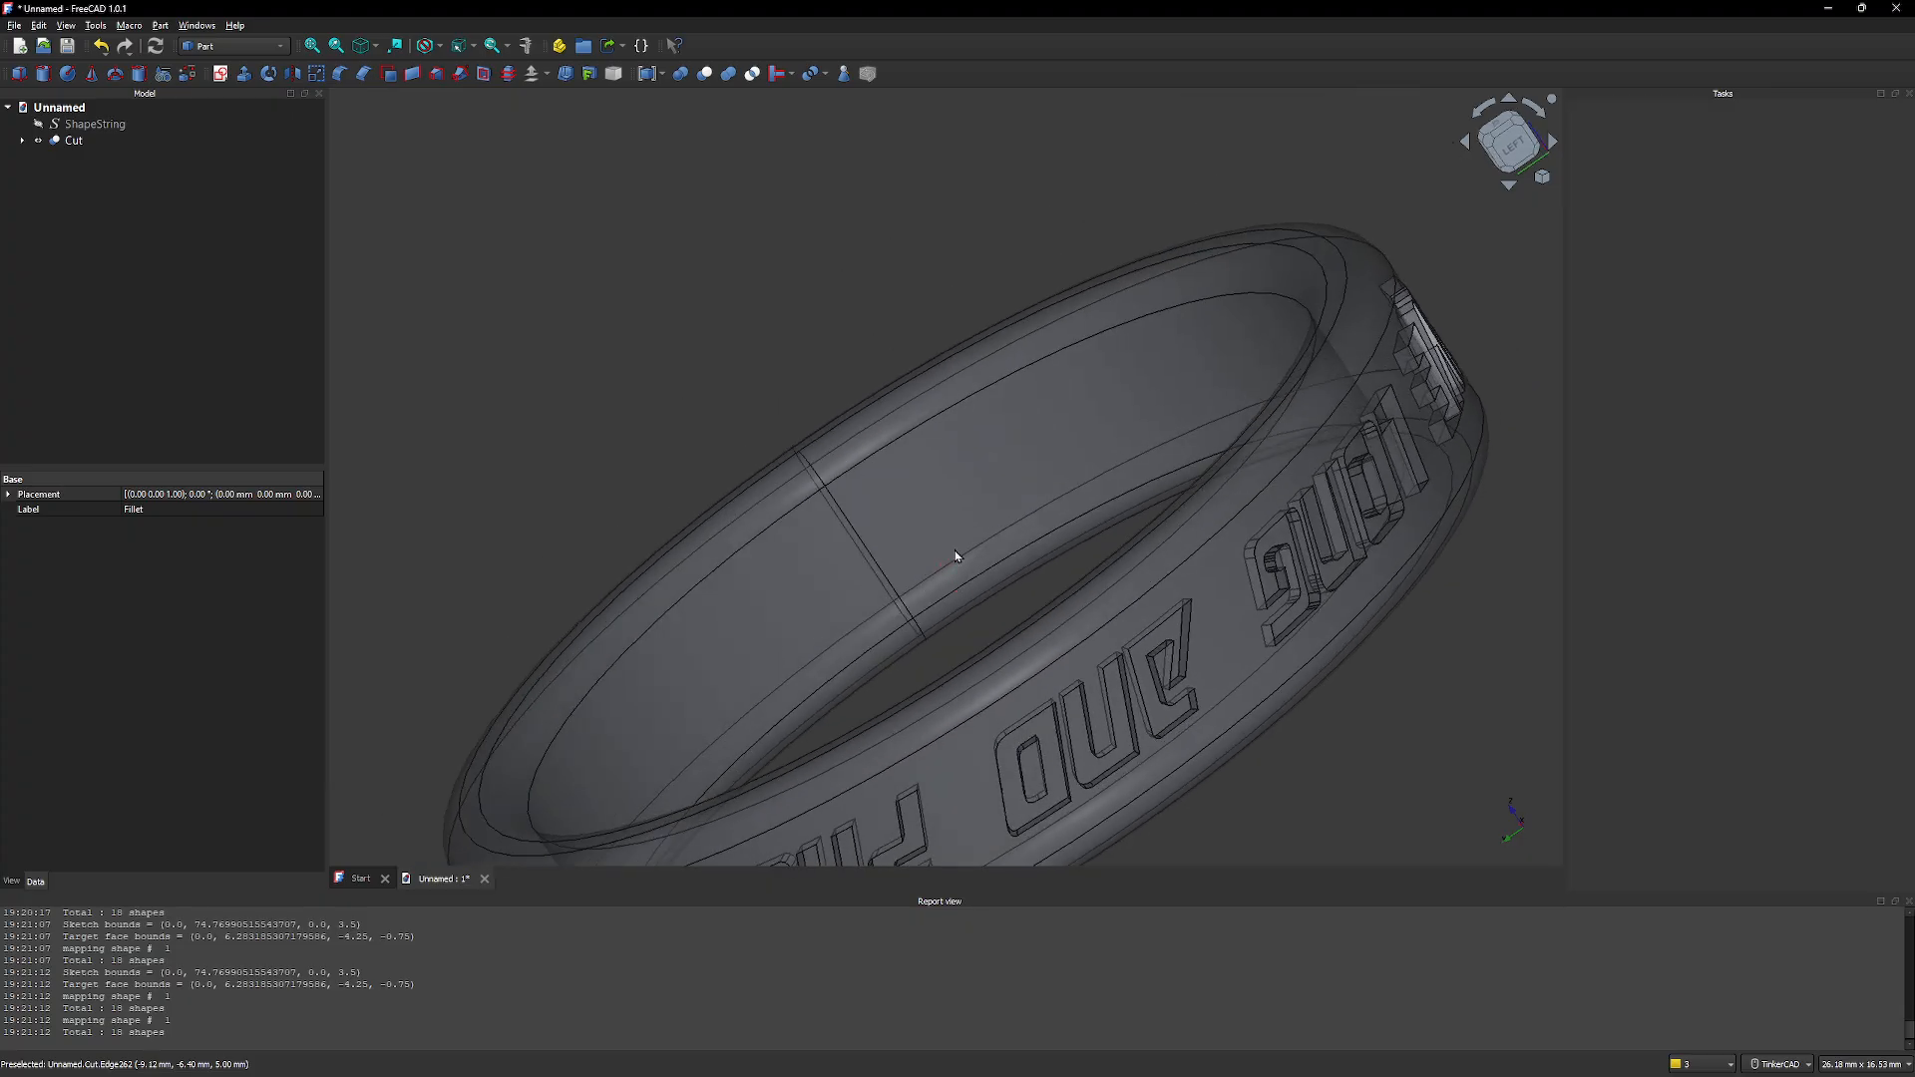
{"action": "scroll", "coordinate": [1001, 484], "scroll_direction": "down", "scroll_amount": 4}
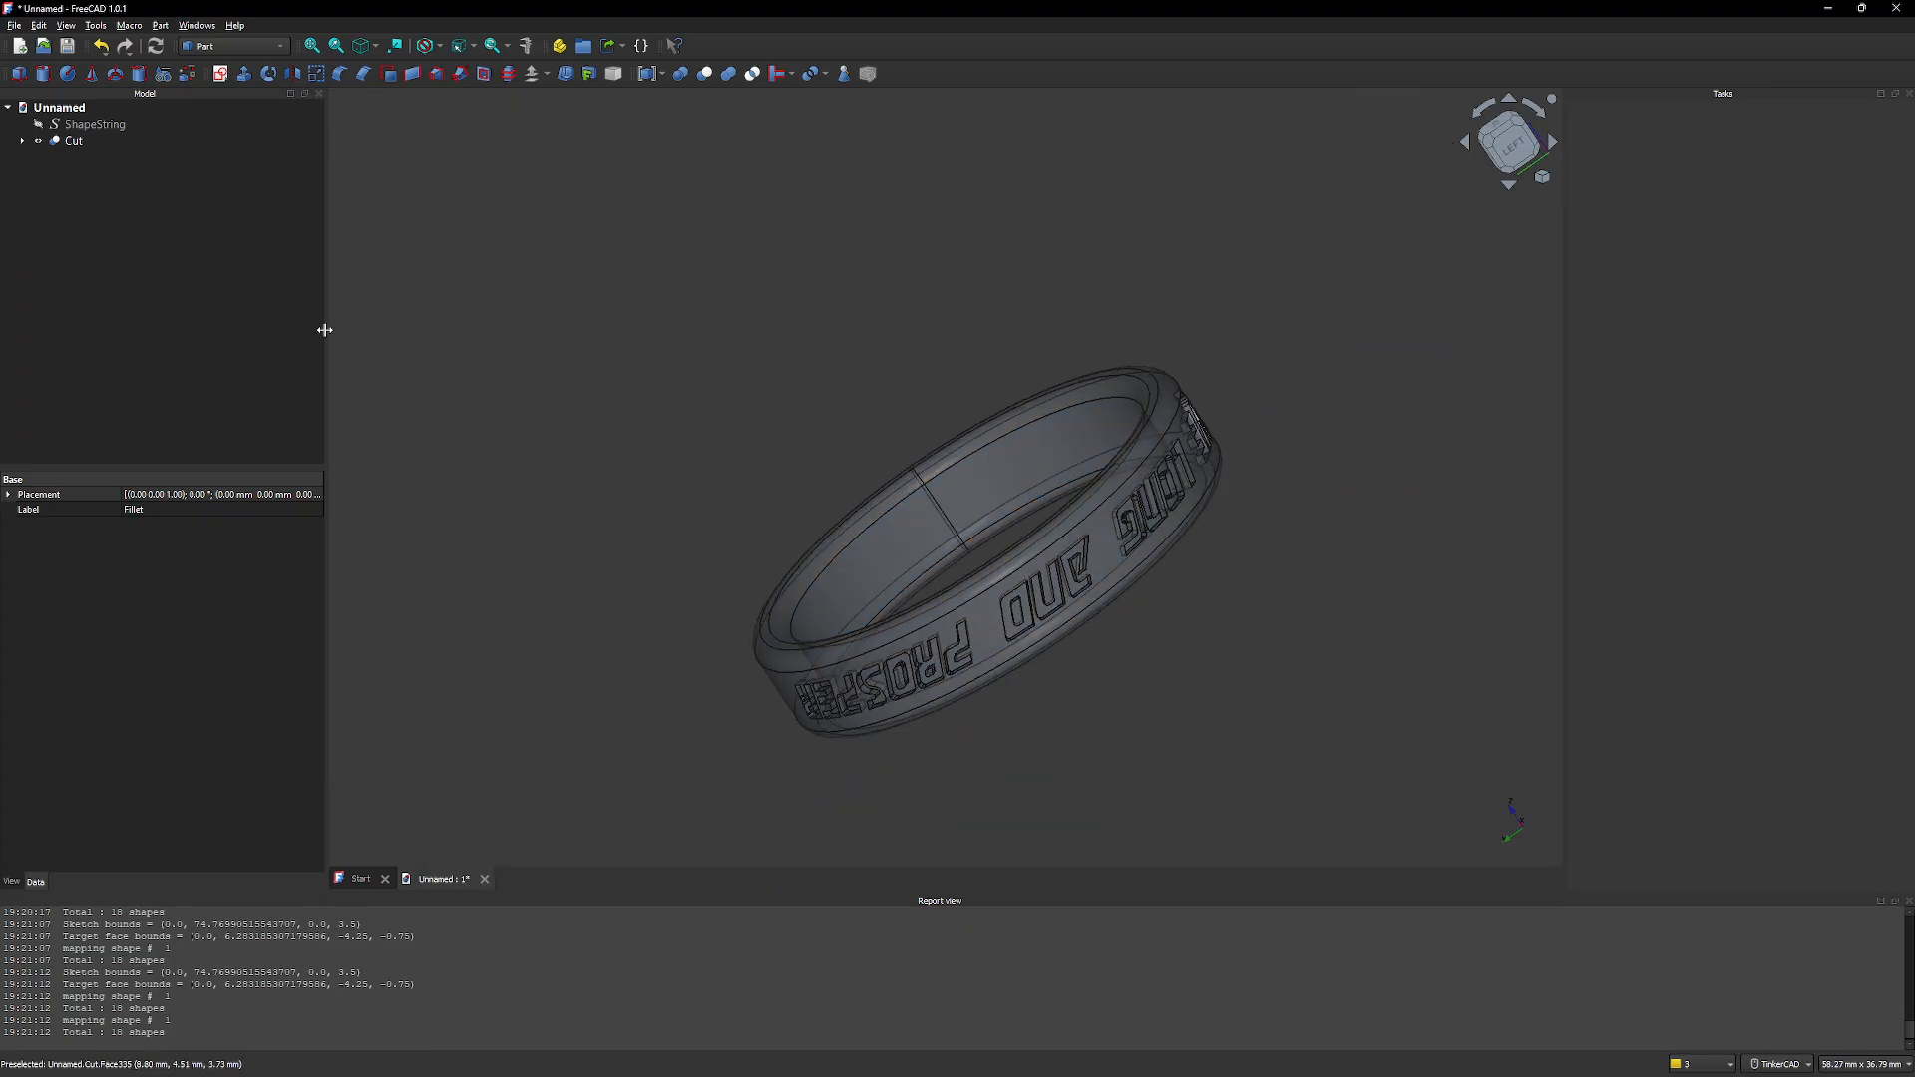